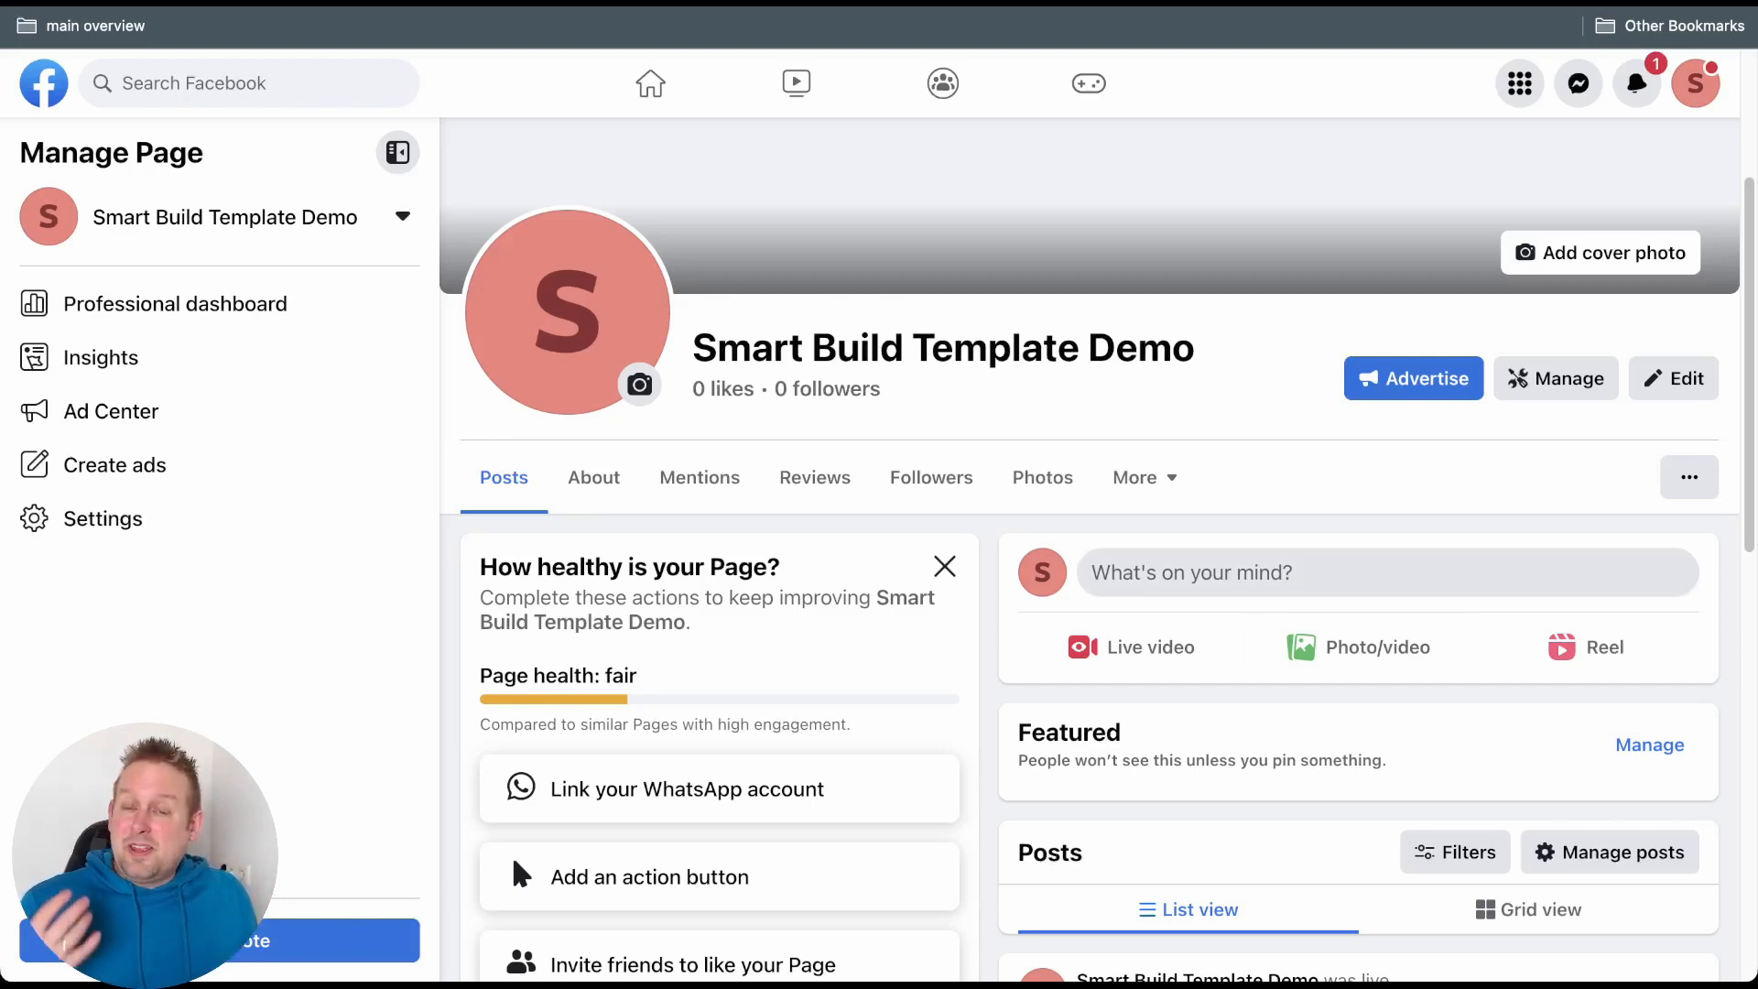
- Start a new post on the Smart Build Template Demo Facebook page
{"action": "left_click", "coordinate": [1191, 573]}
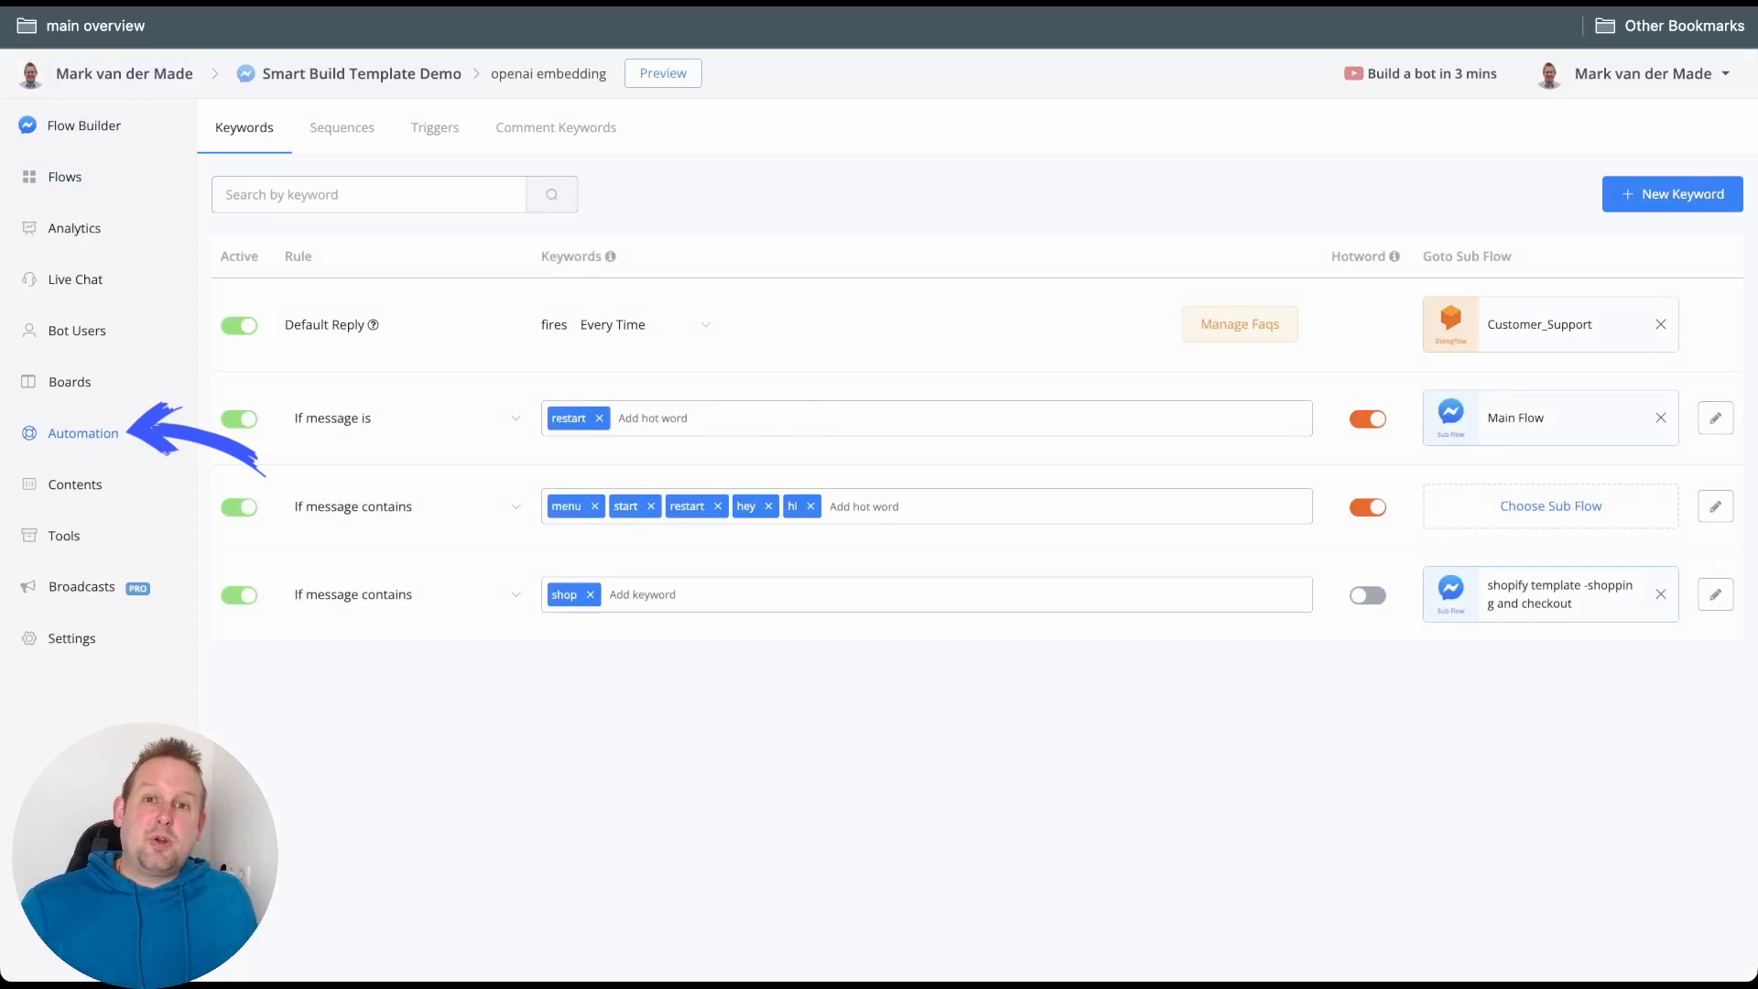
- Switch to UChat and delete the existing comment keyword that links any comment to the openai embedding sub flow
{"action": "left_click", "coordinate": [555, 128]}
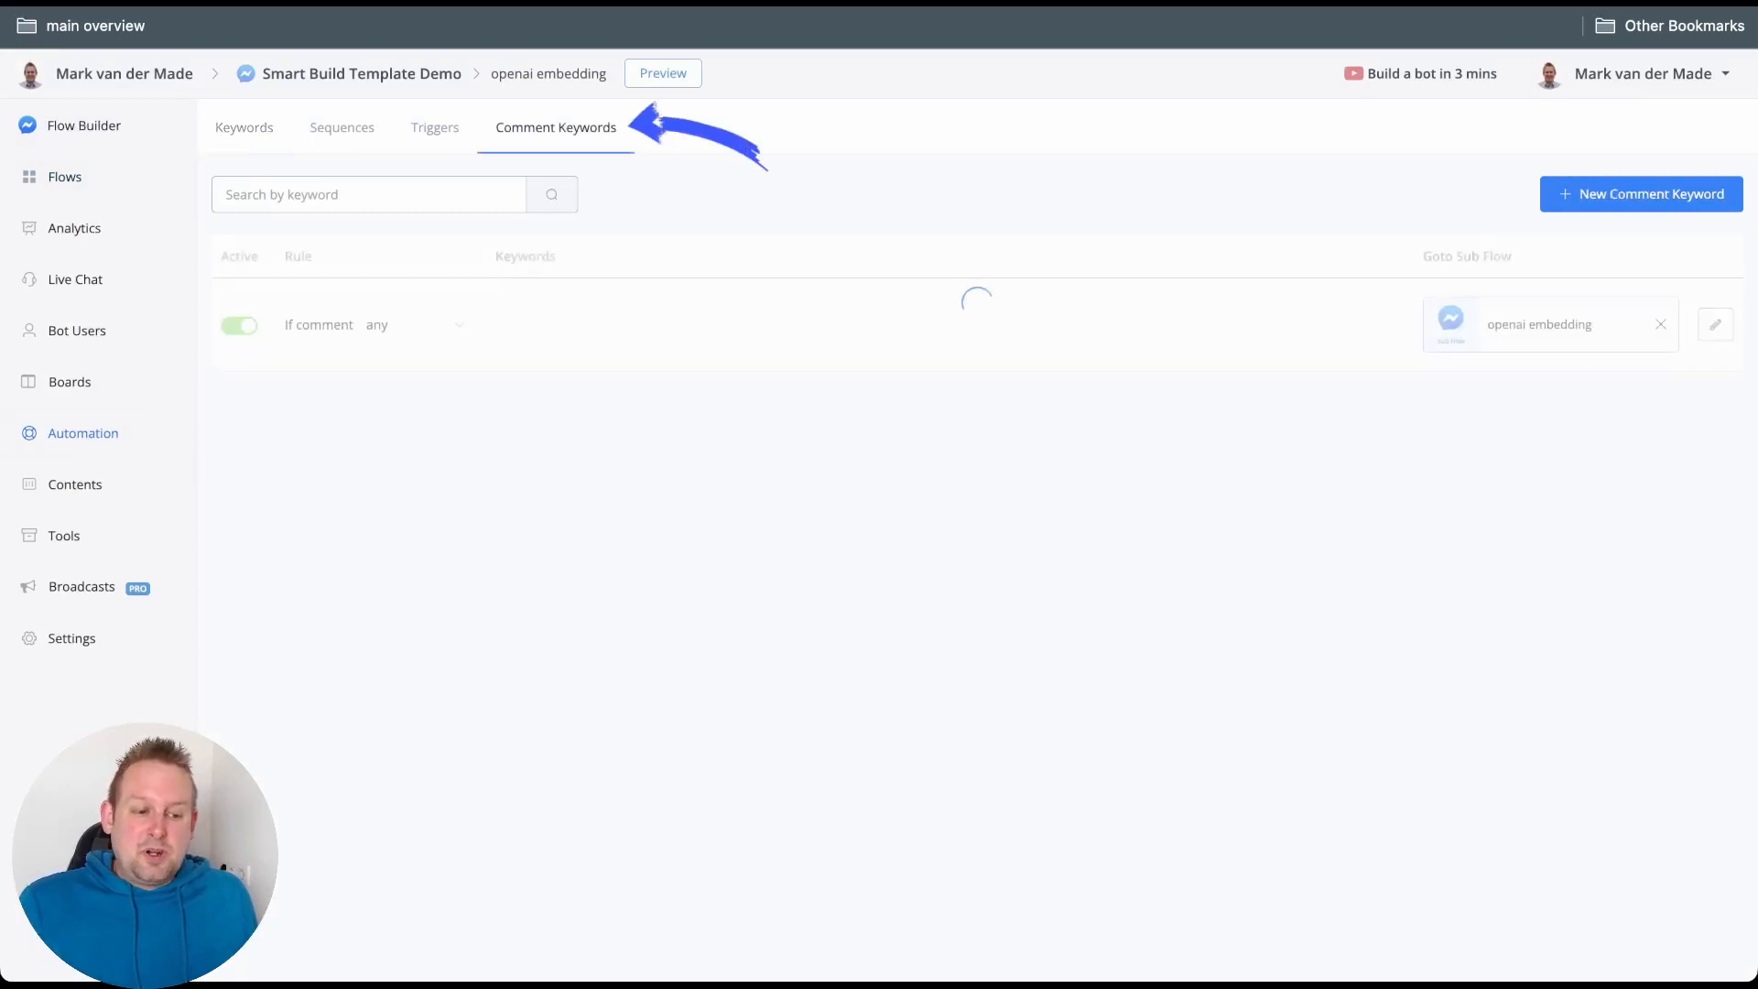
{"action": "left_click", "coordinate": [1715, 324]}
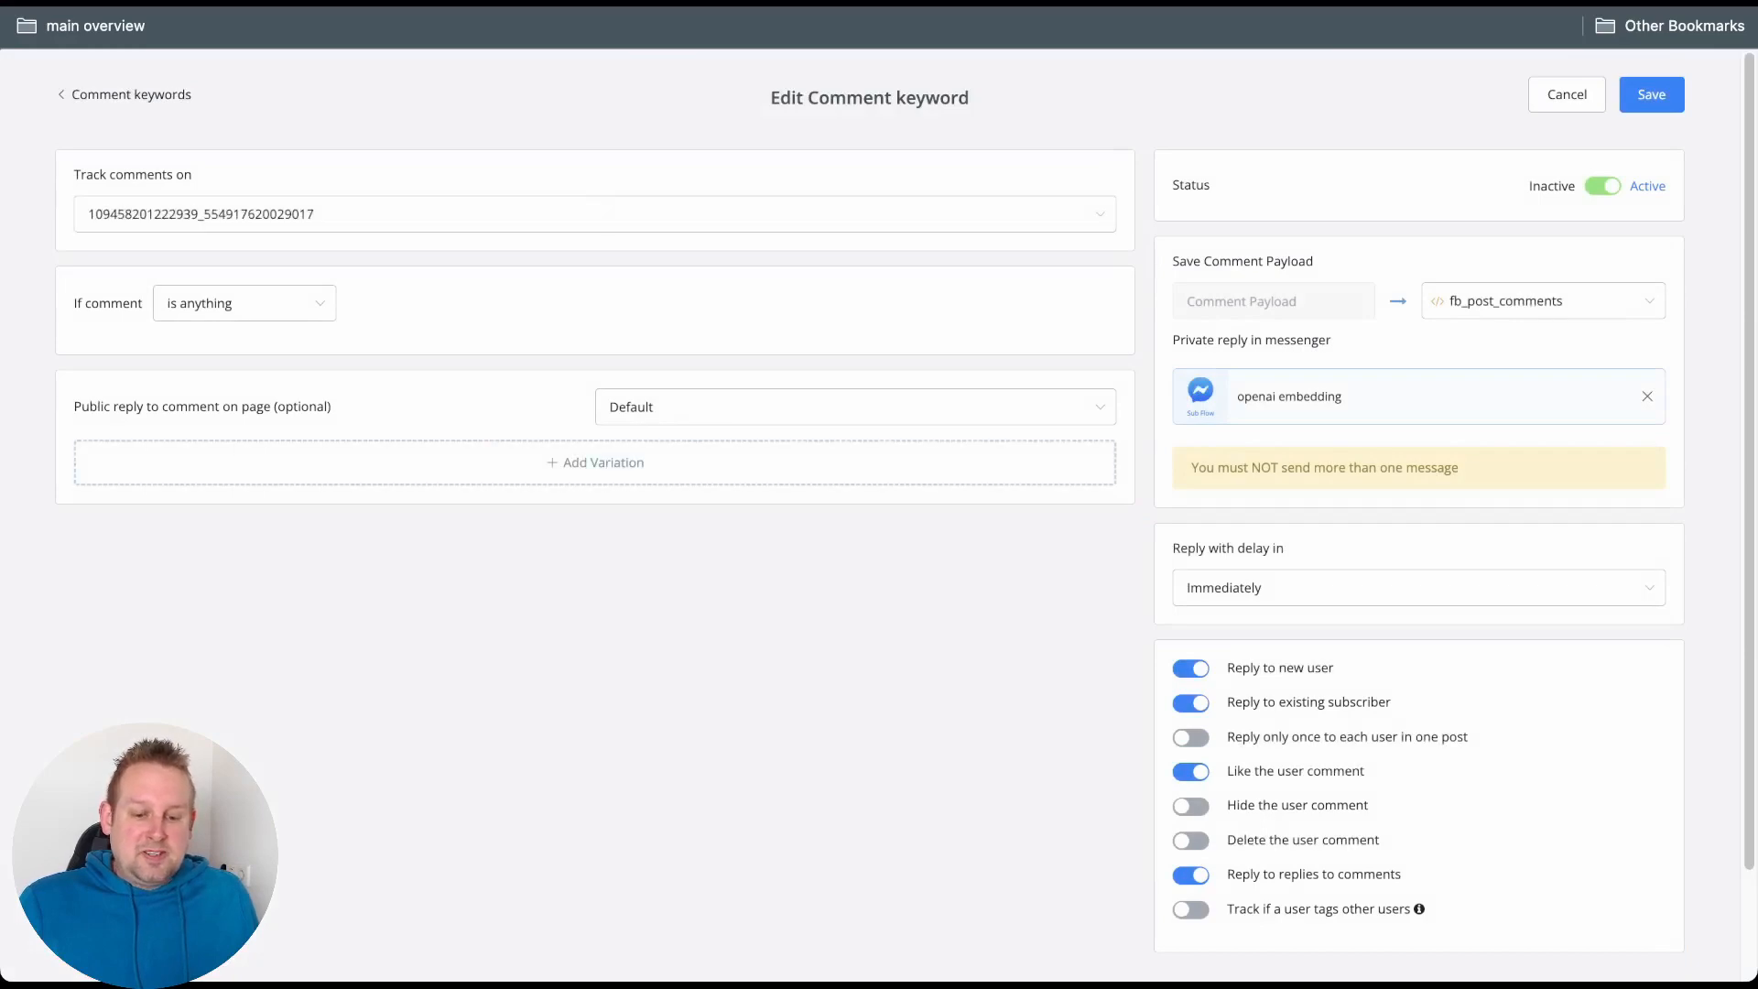
{"action": "scroll", "coordinate": [879, 495], "scroll_direction": "down", "scroll_amount": 2}
{"action": "key", "text": "BackSpace"}
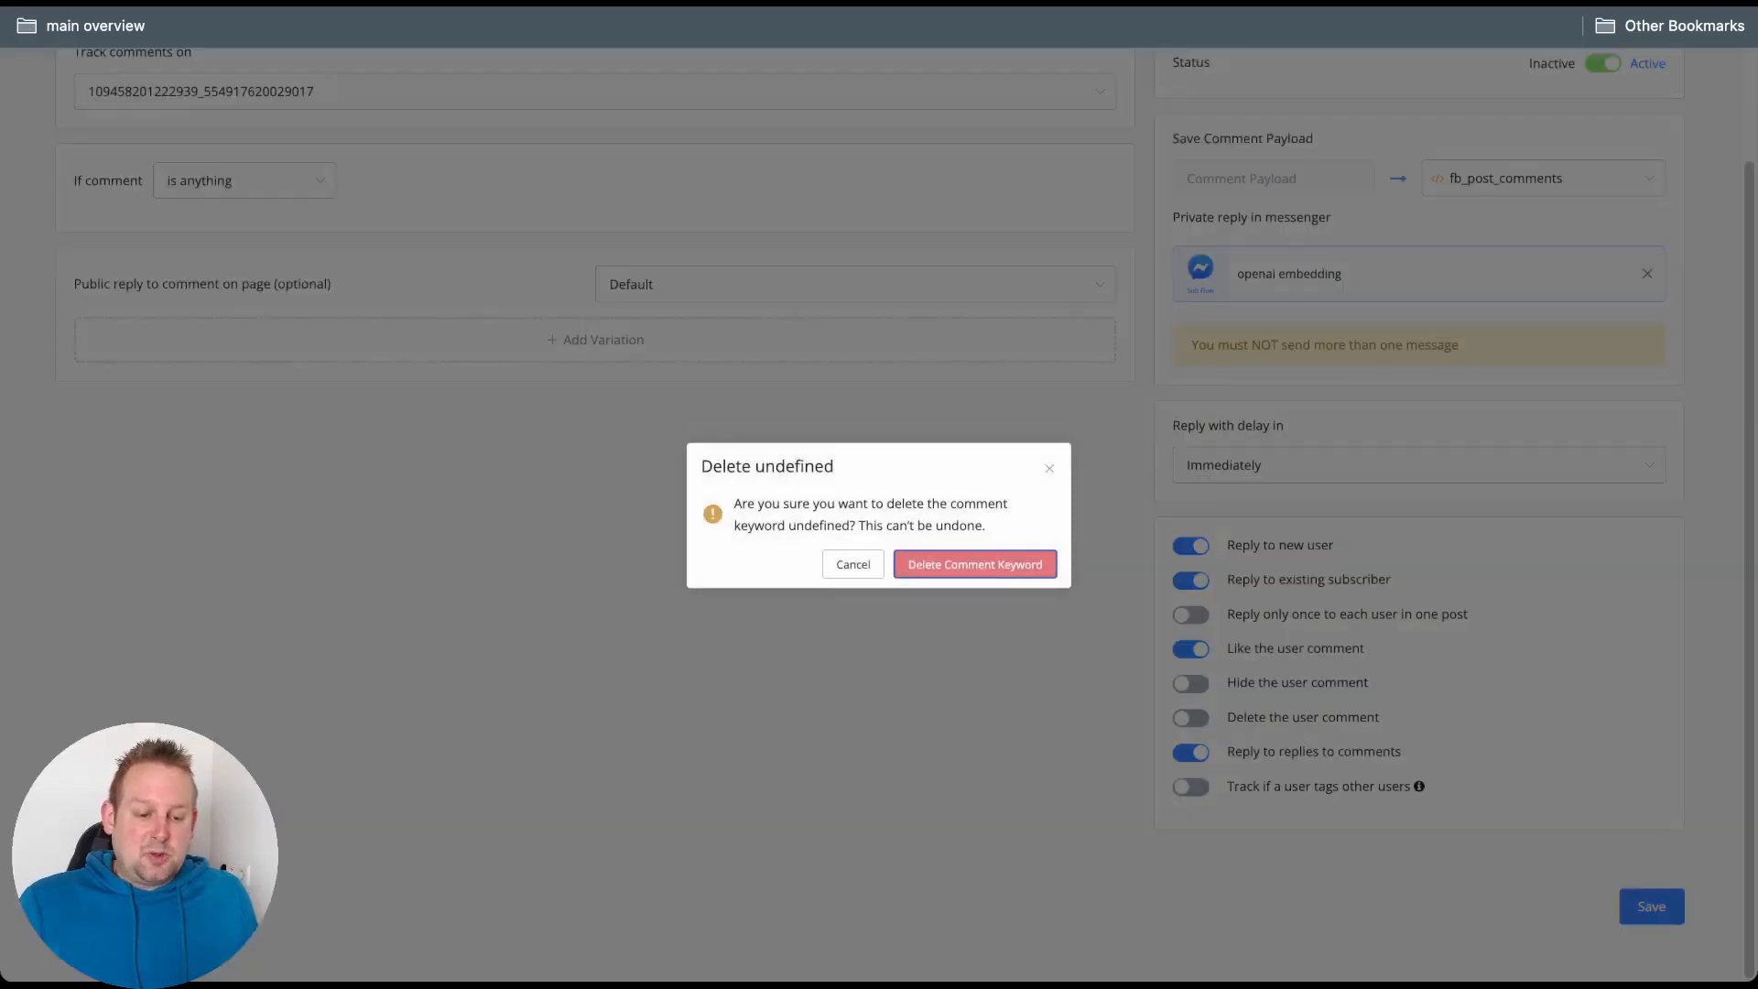
{"action": "key", "text": "Return"}
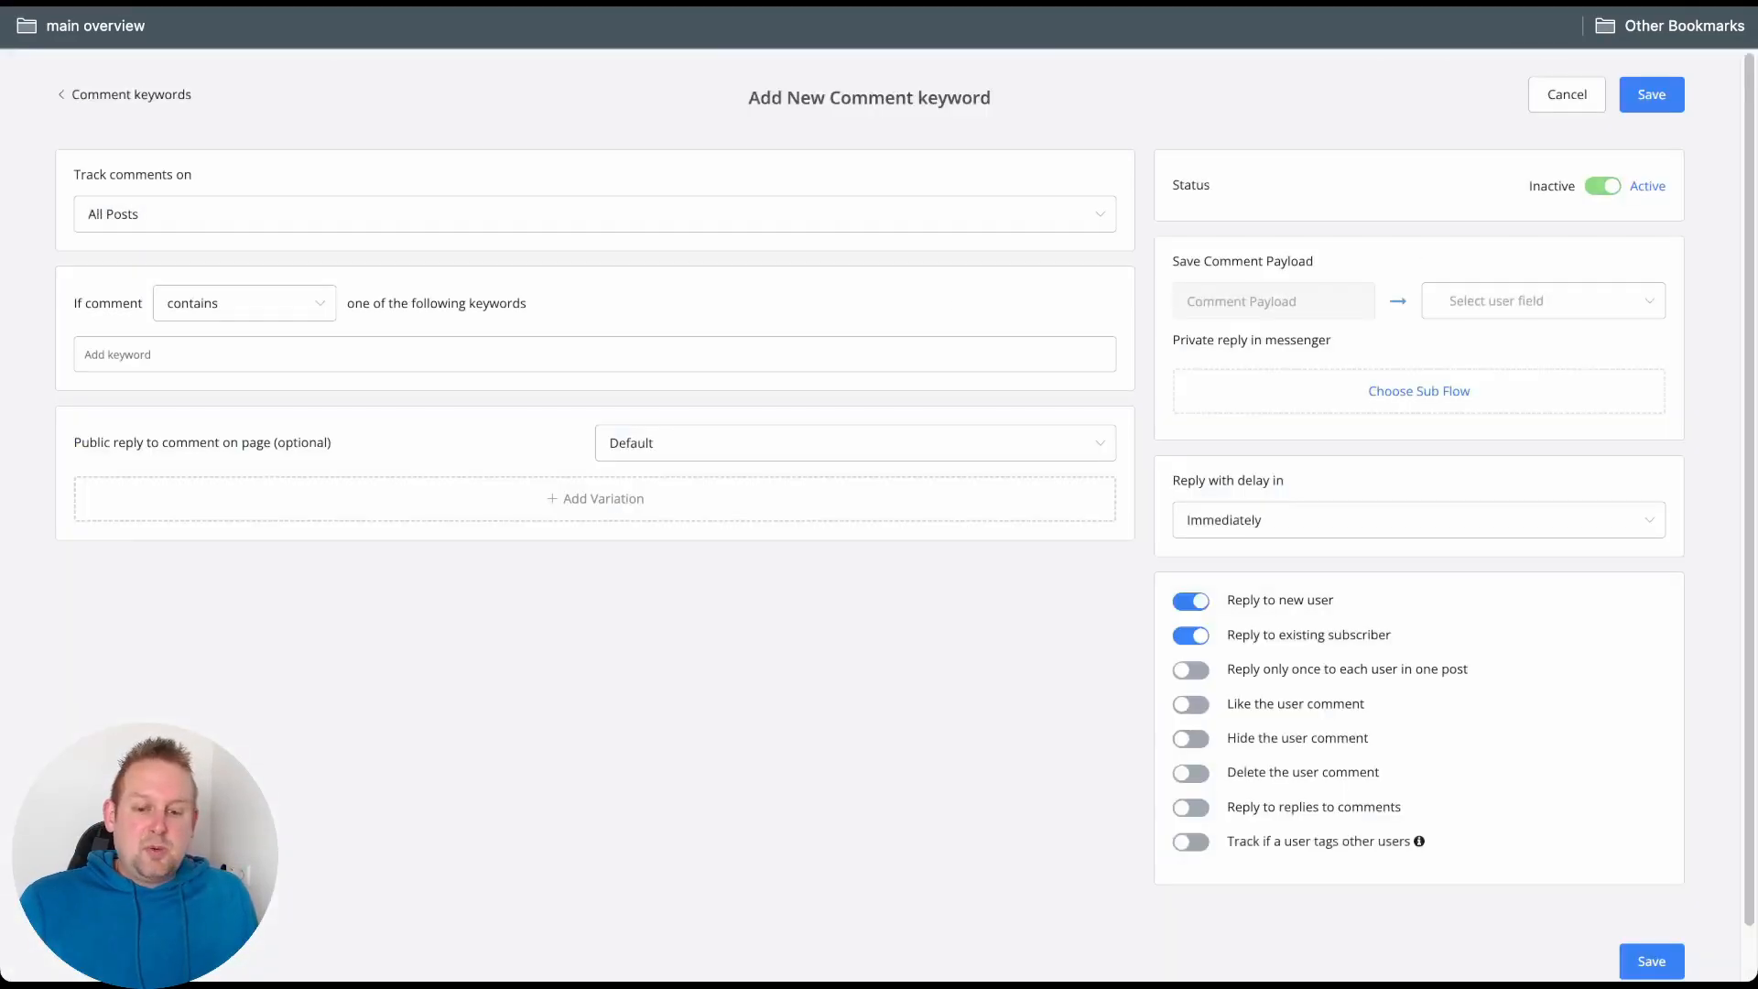
- Make the new comment keyword track the "Ask me anything" post and trigger when the comment is anything
{"action": "left_click", "coordinate": [595, 214]}
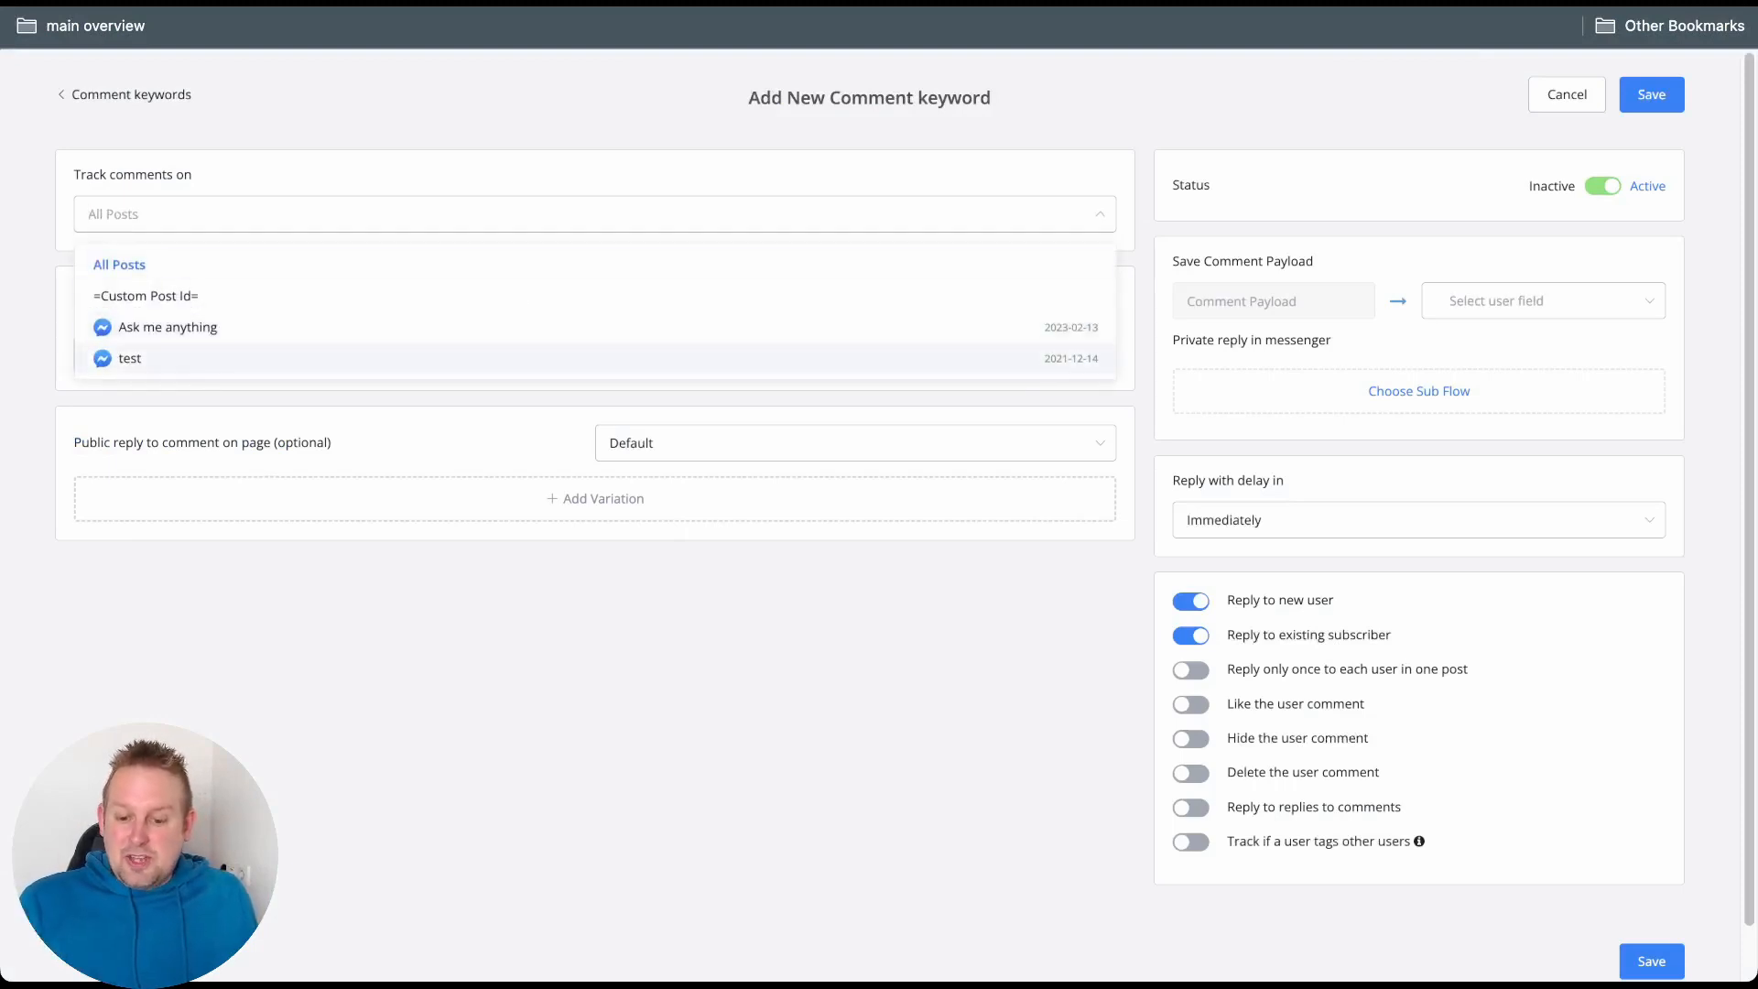
{"action": "left_click", "coordinate": [168, 327]}
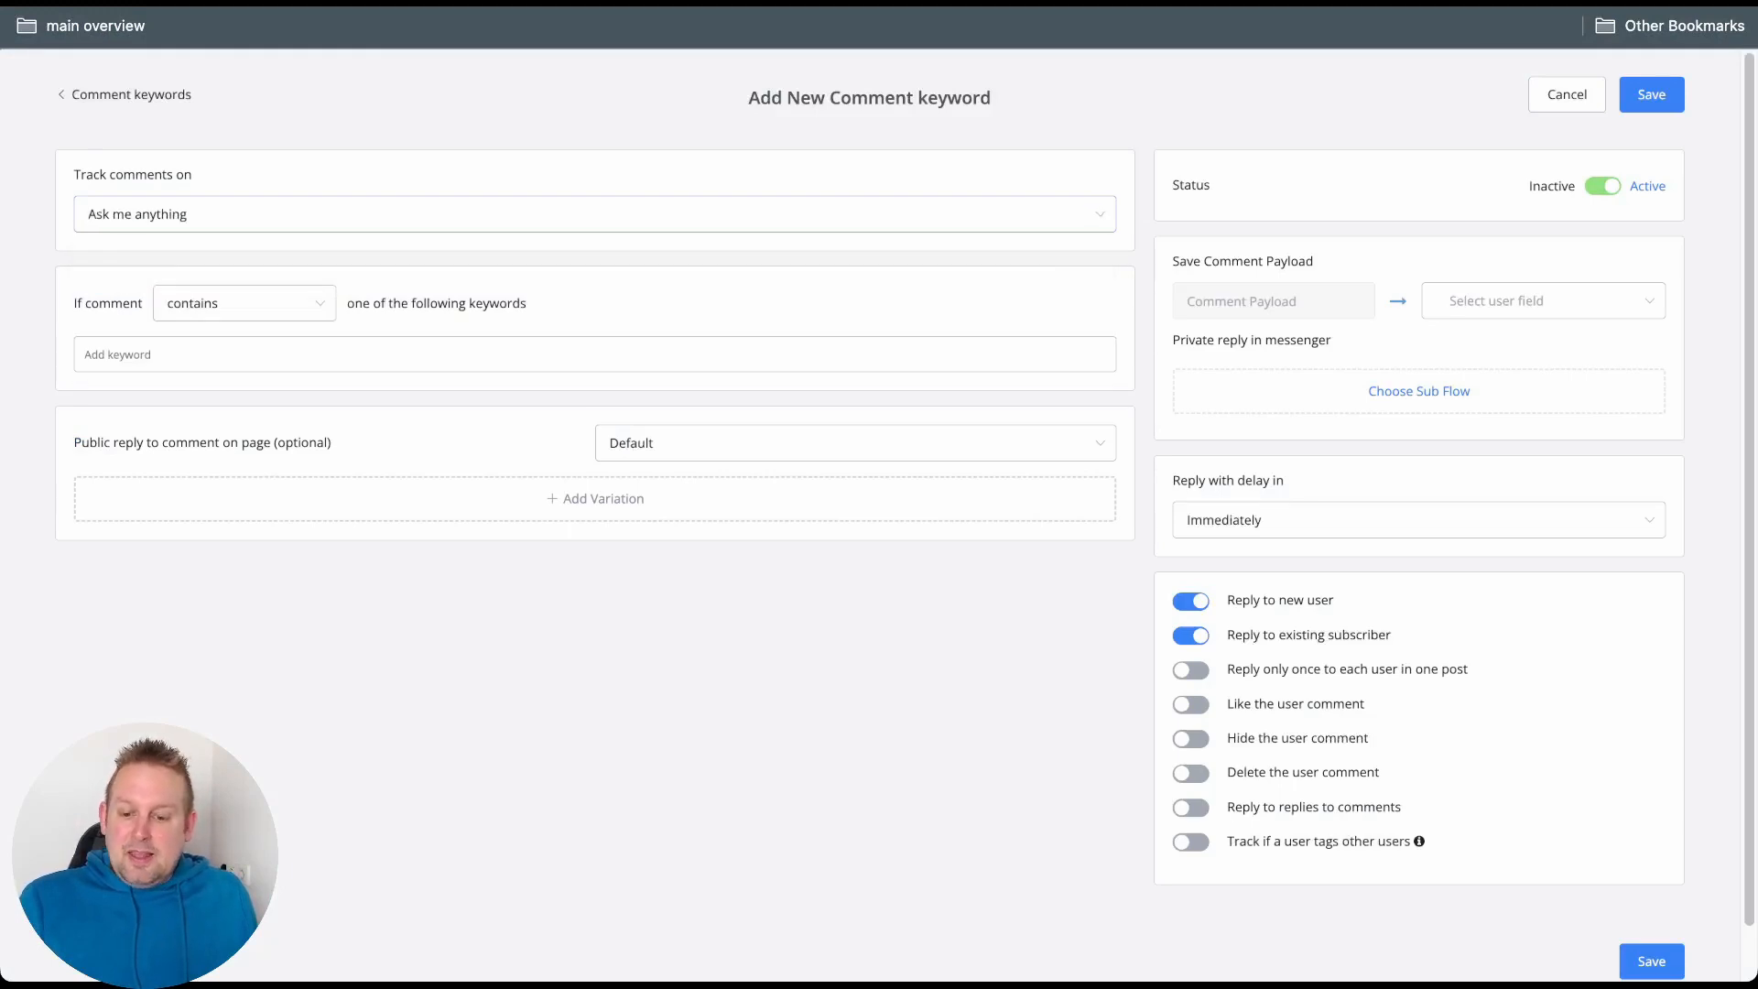
{"action": "left_click", "coordinate": [244, 303]}
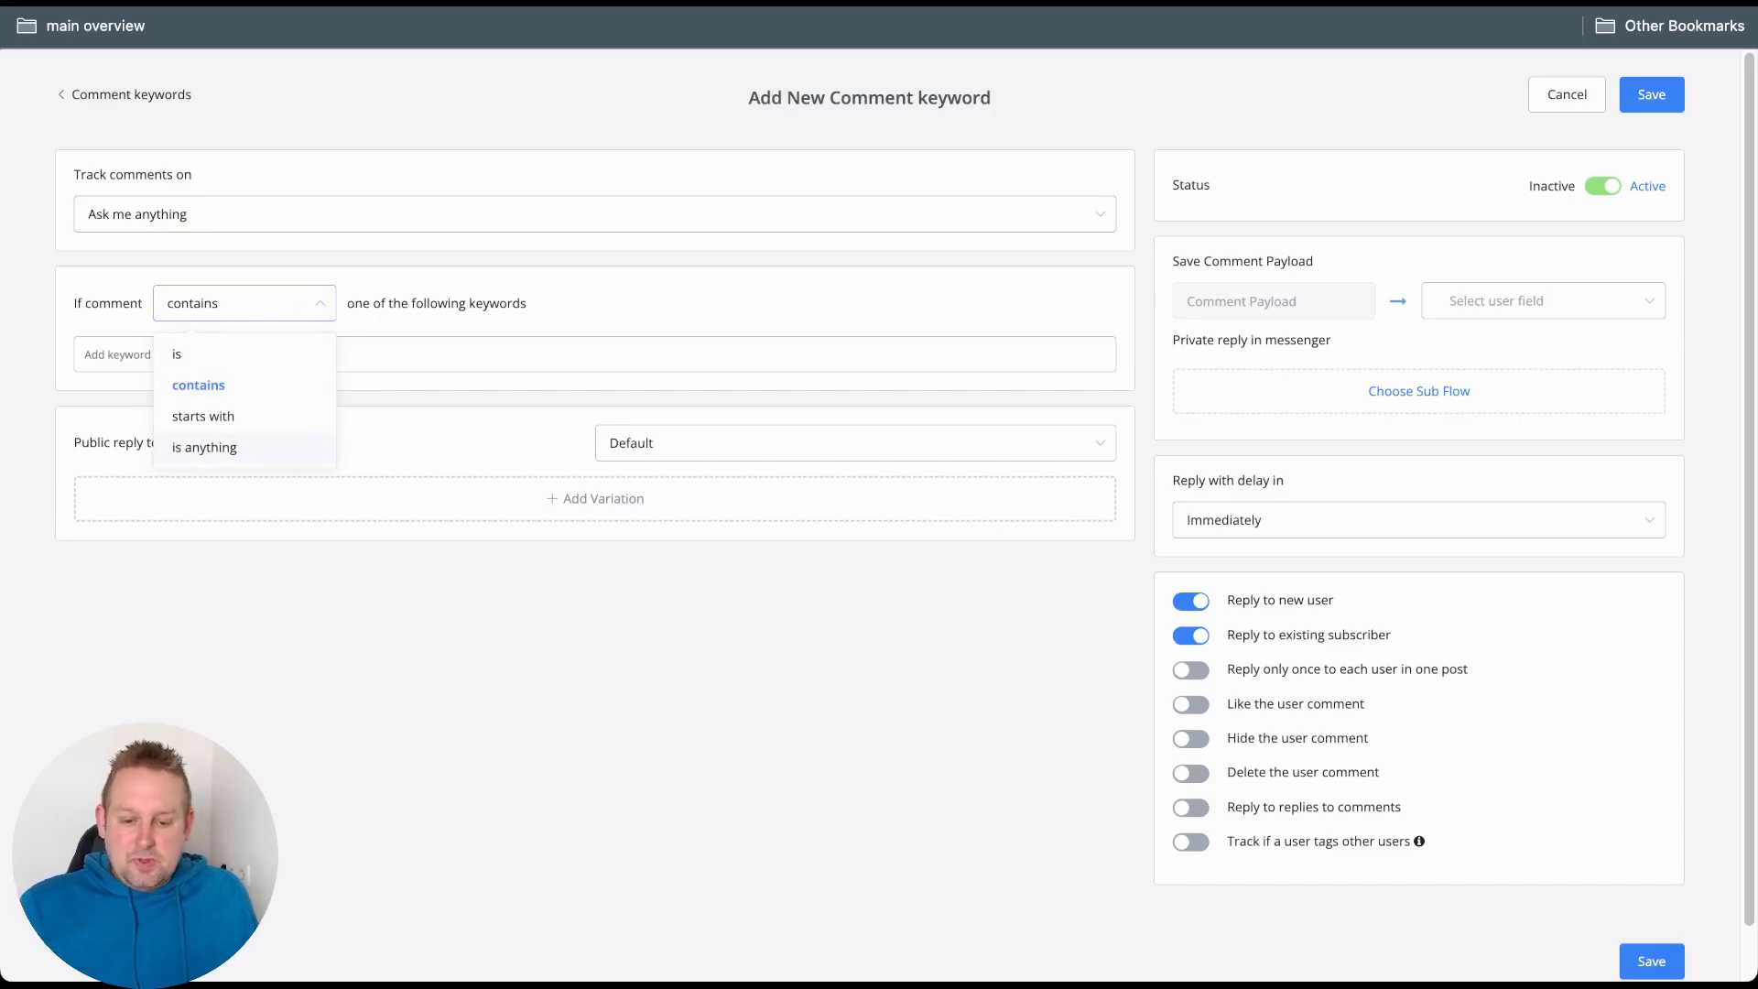
{"action": "left_click", "coordinate": [205, 447]}
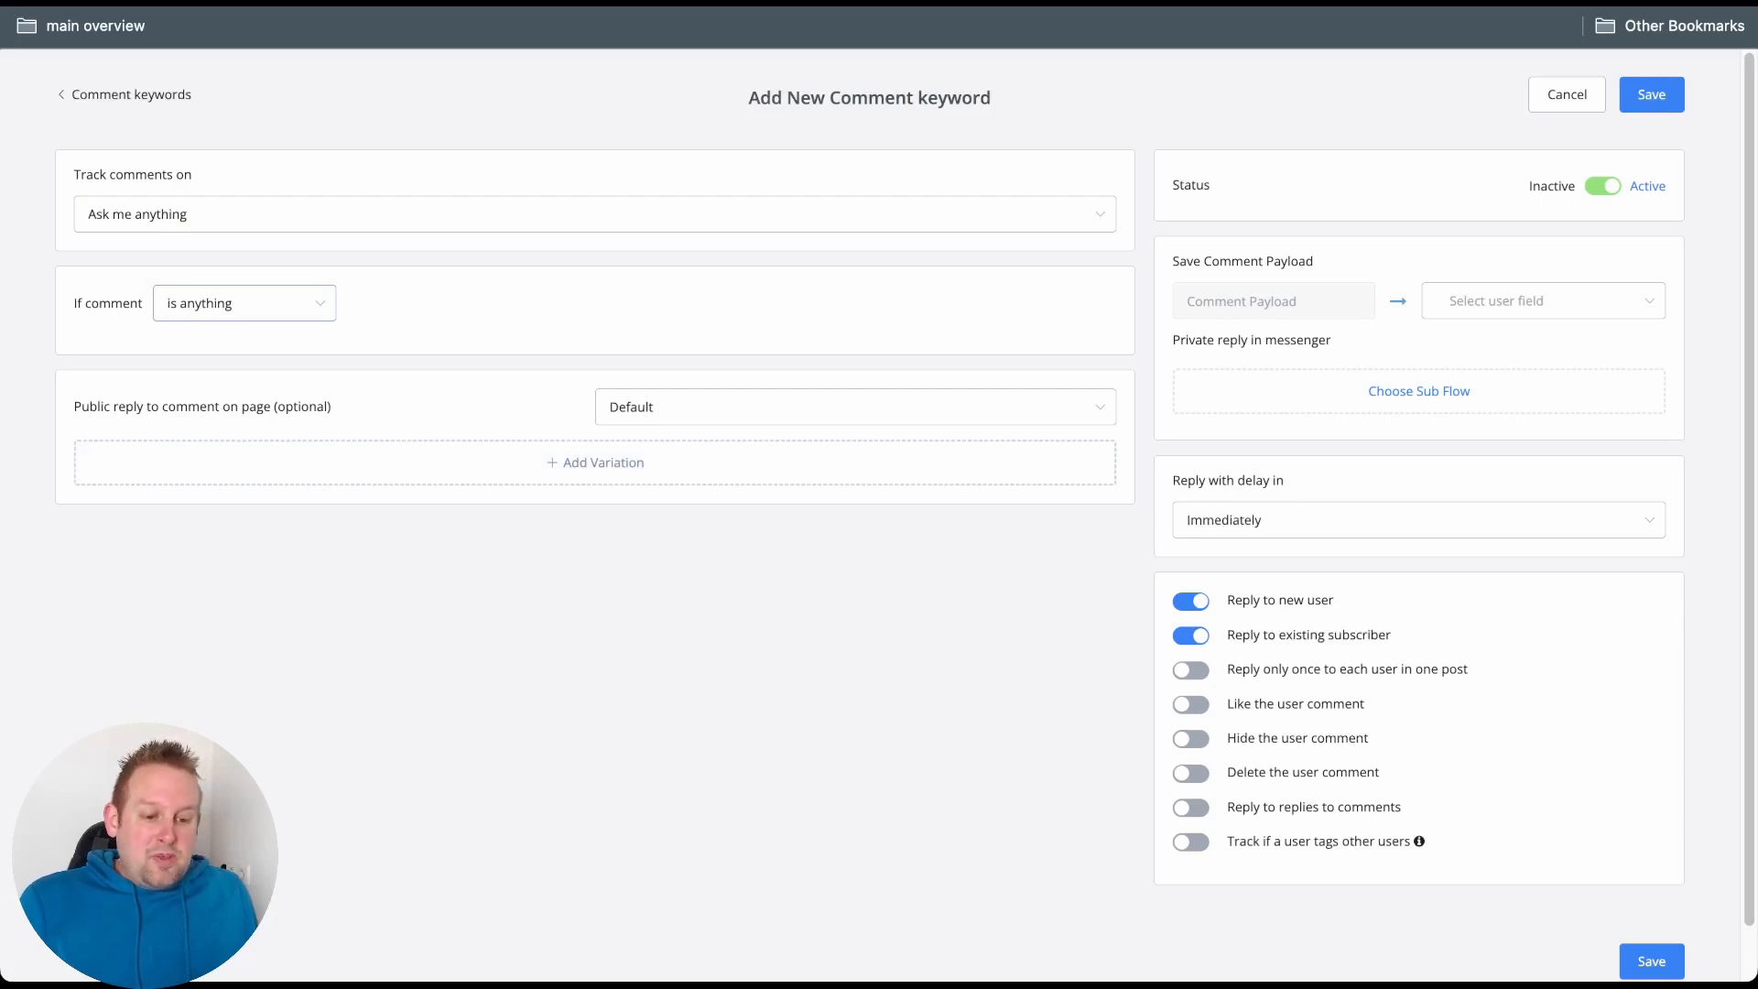
- Save the comment payload to a new JSON custom user field named fb_openai_comments
{"action": "left_click_drag", "start_coordinate": [1173, 261], "coordinate": [1307, 261]}
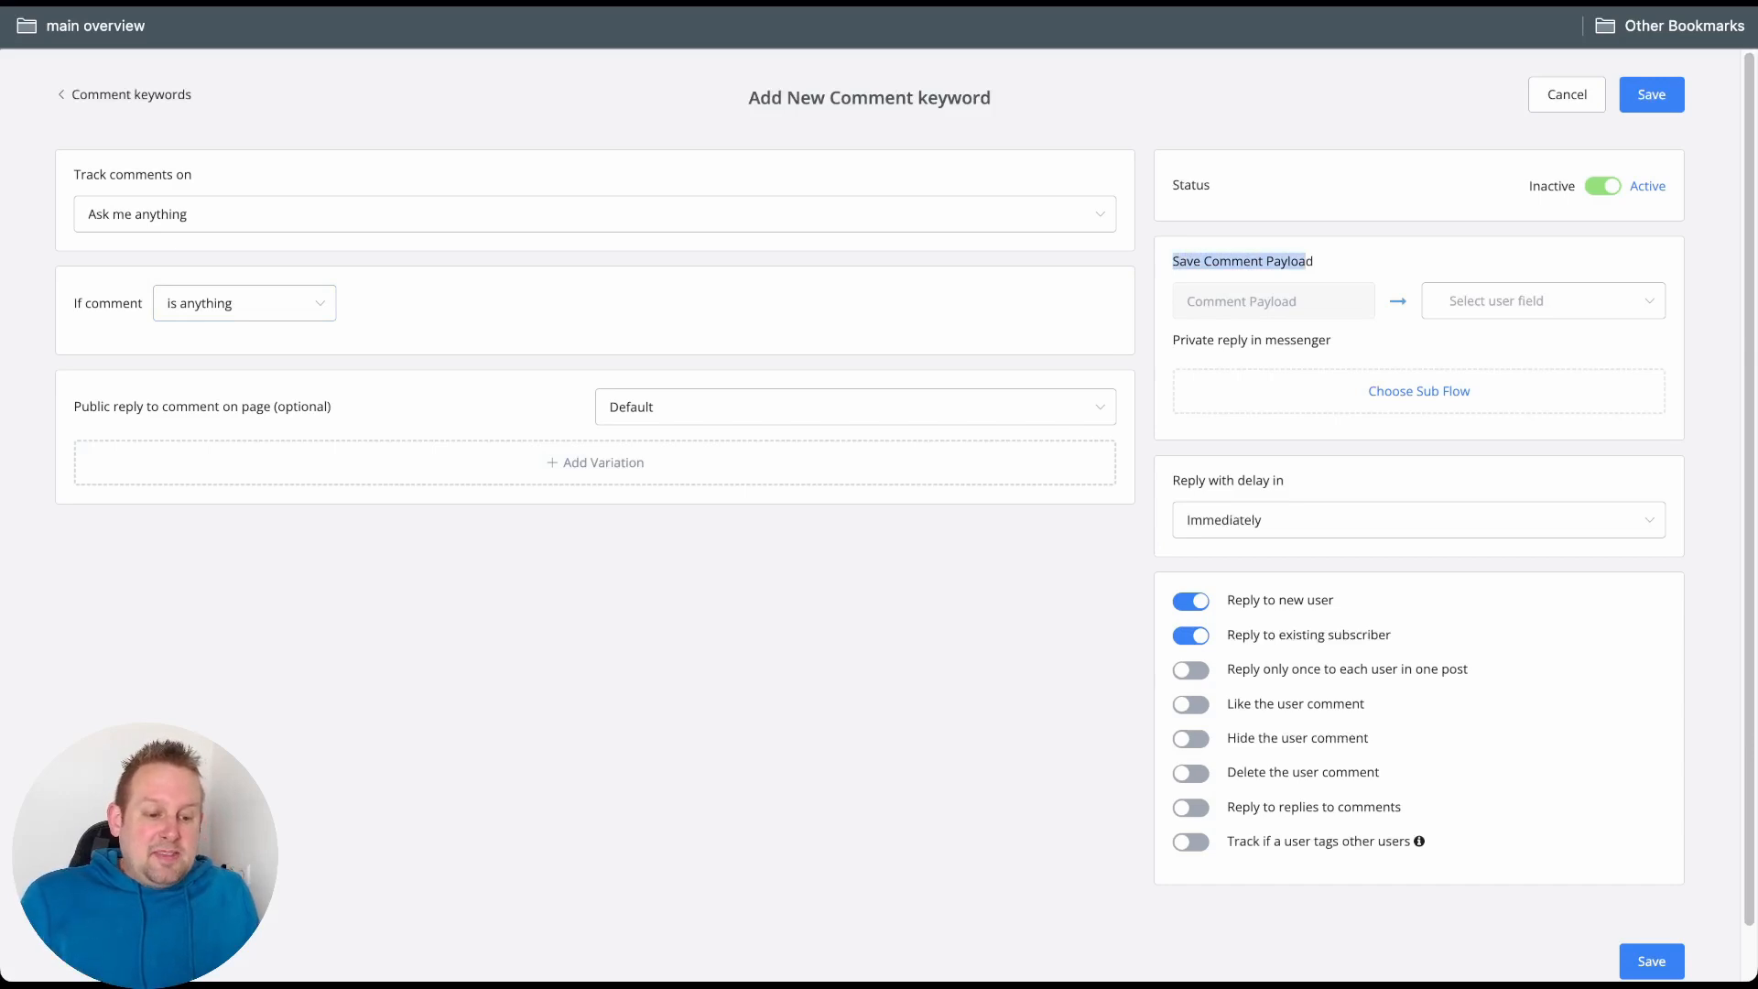
{"action": "left_click", "coordinate": [1307, 263]}
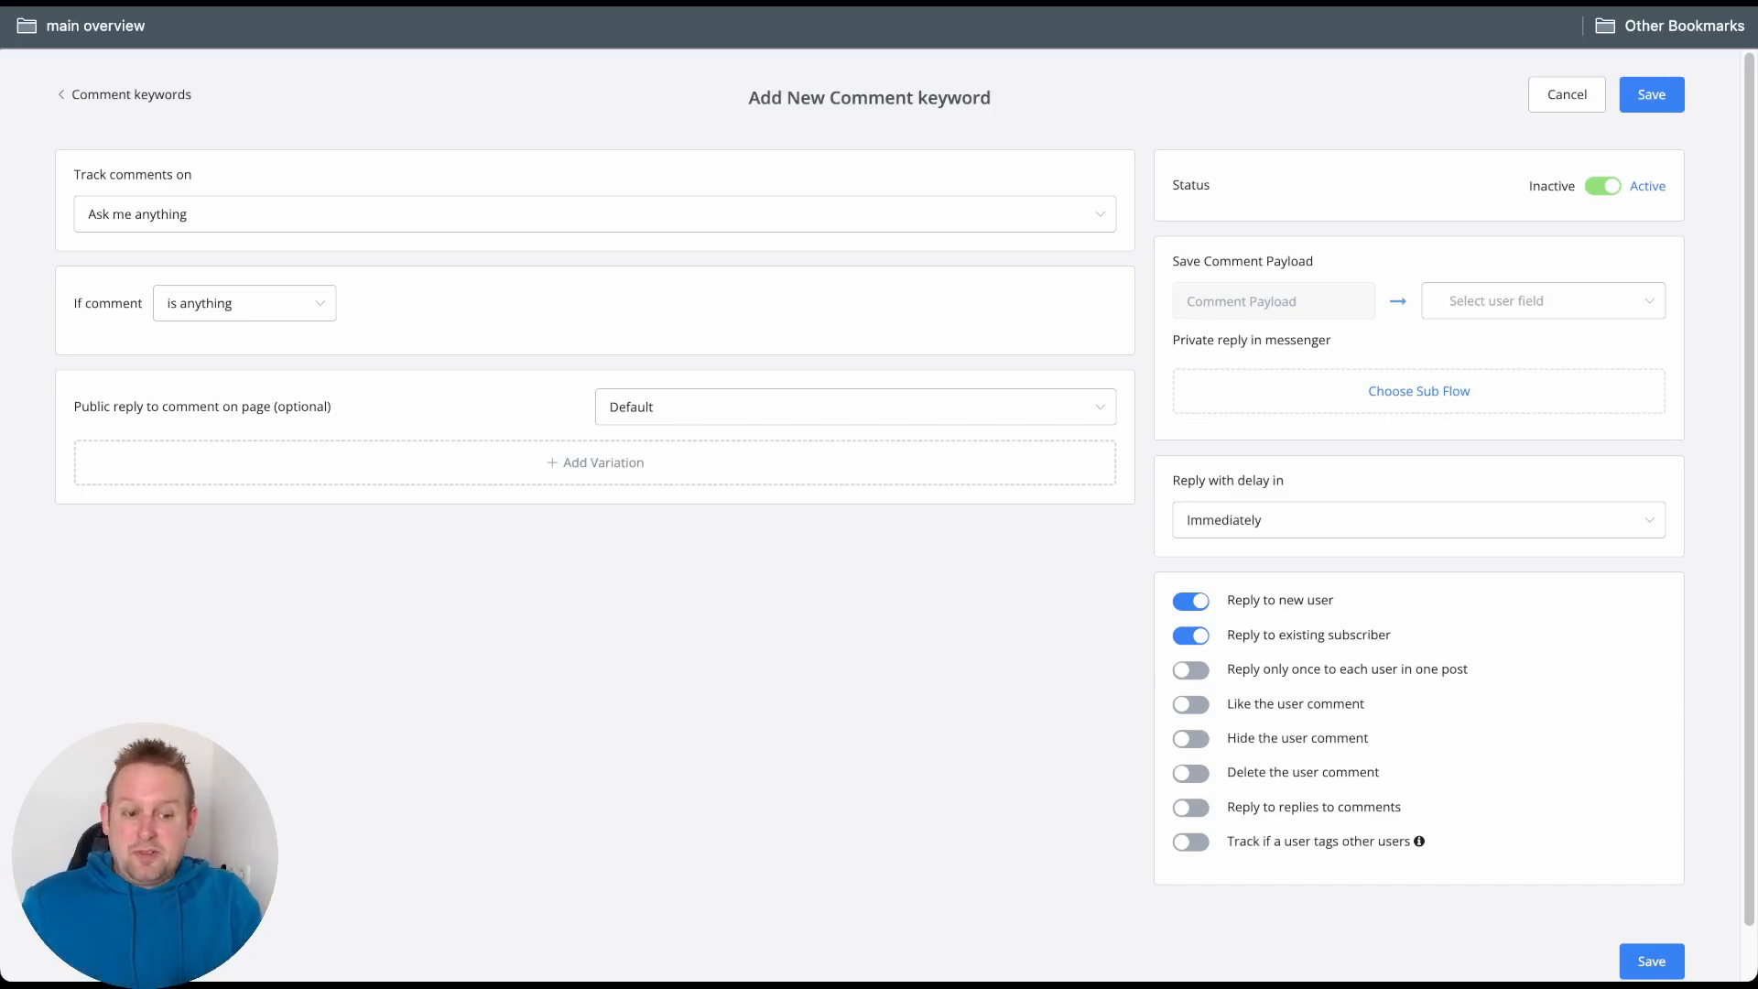
{"action": "left_click", "coordinate": [1543, 302]}
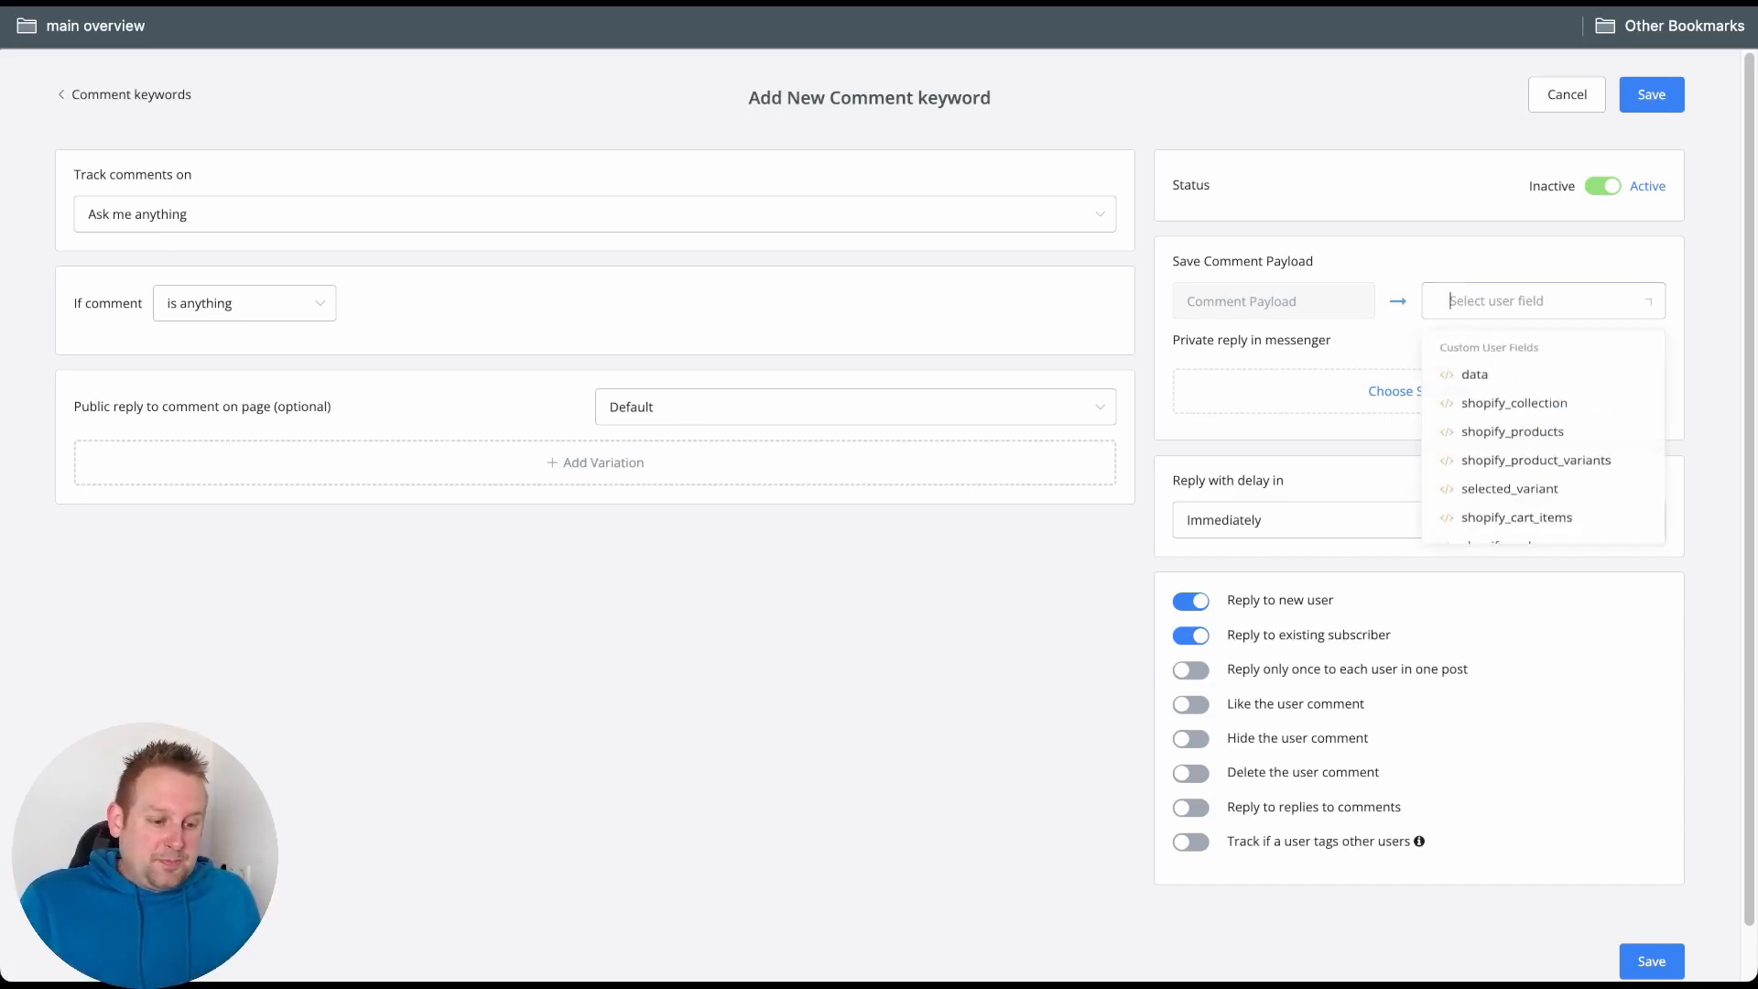
{"action": "type", "text": "fb"}
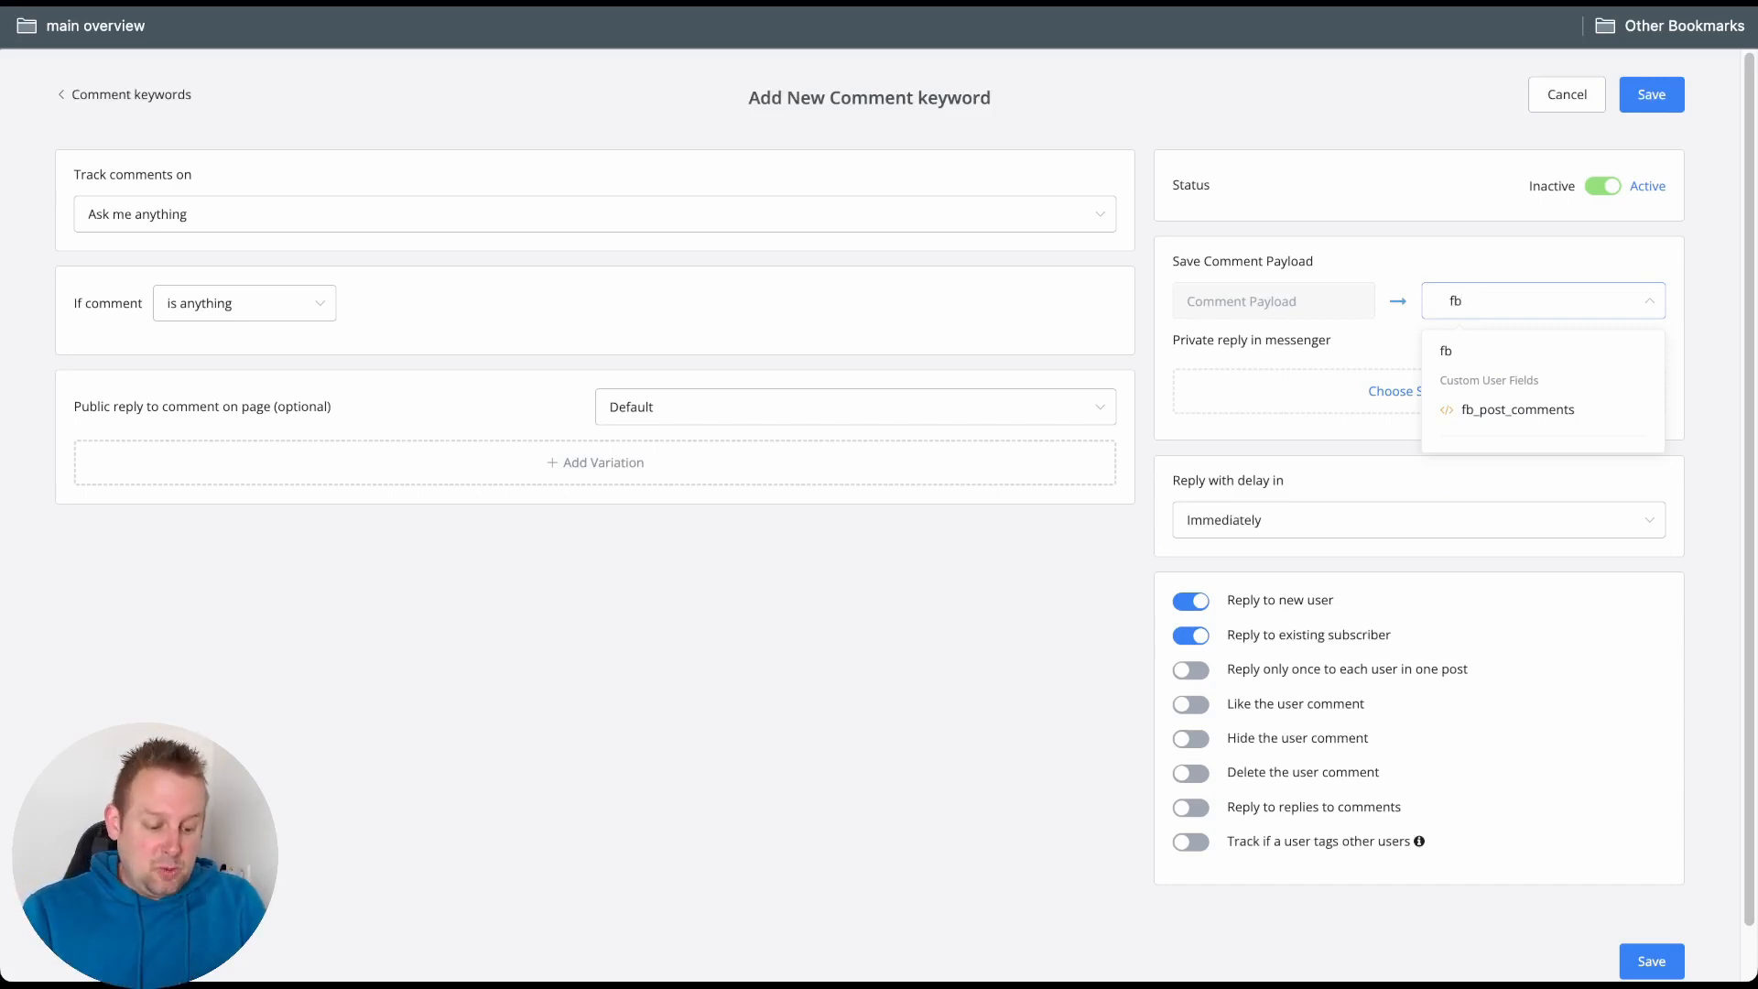
{"action": "type", "text": "_"}
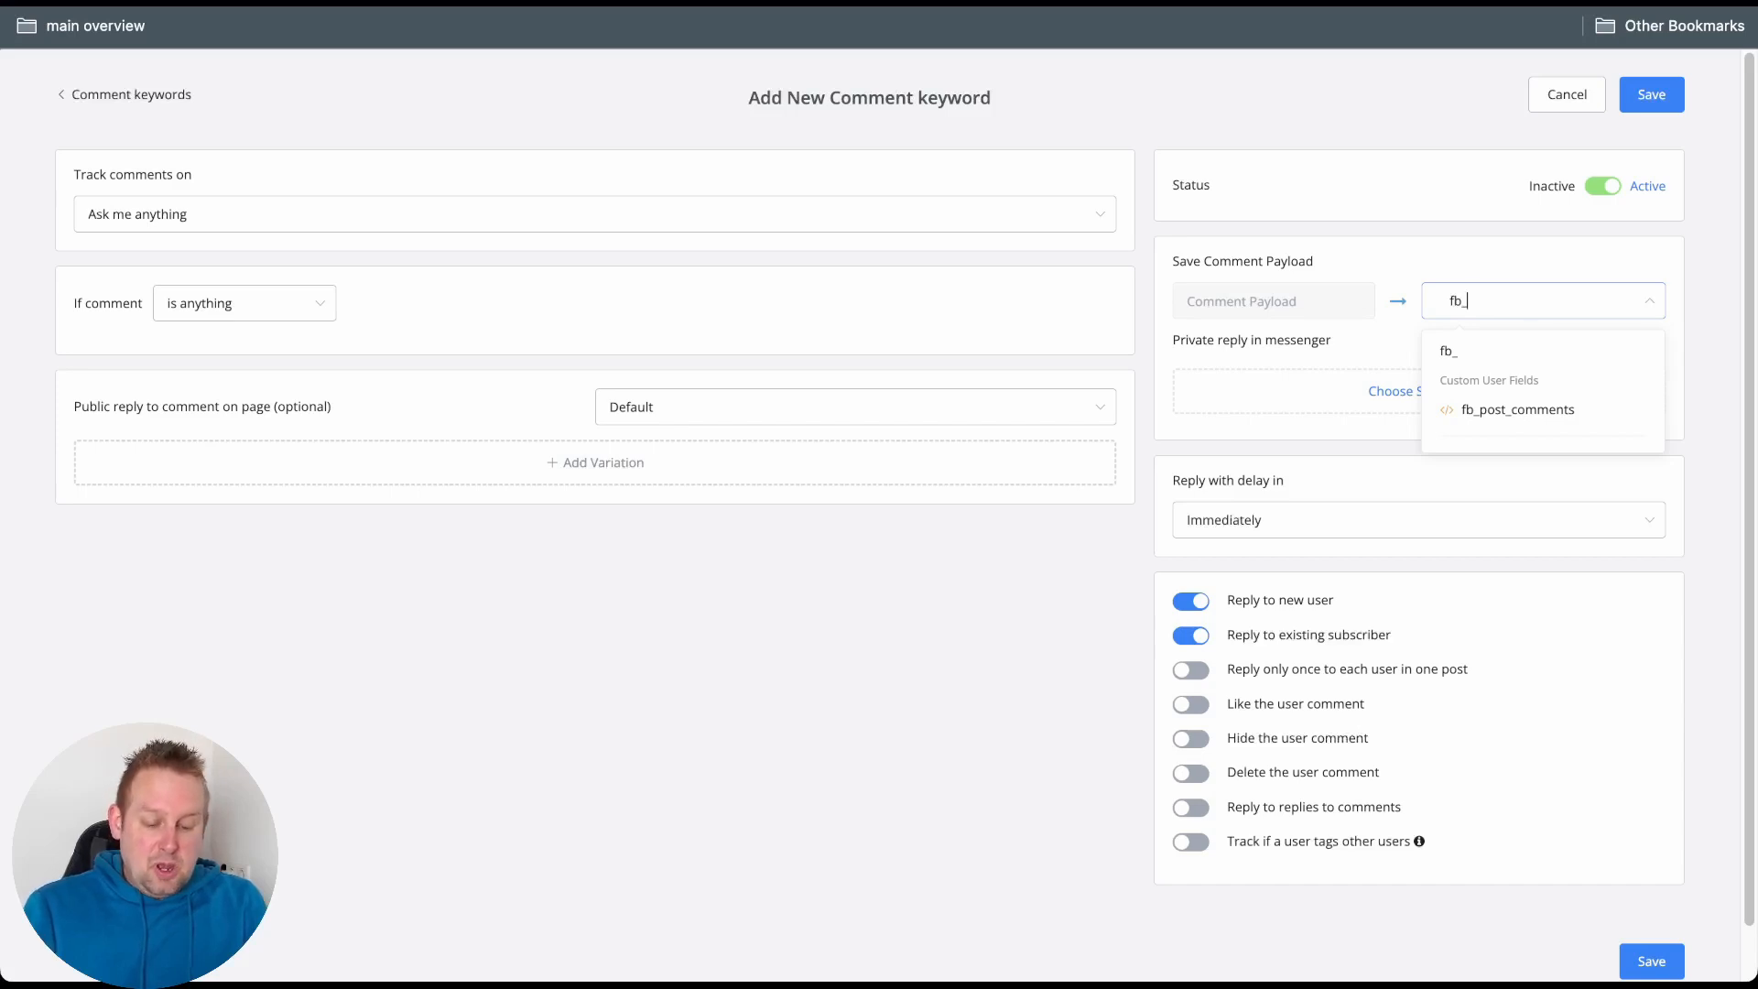
{"action": "type", "text": "openai_comments"}
{"action": "key", "text": "Return"}
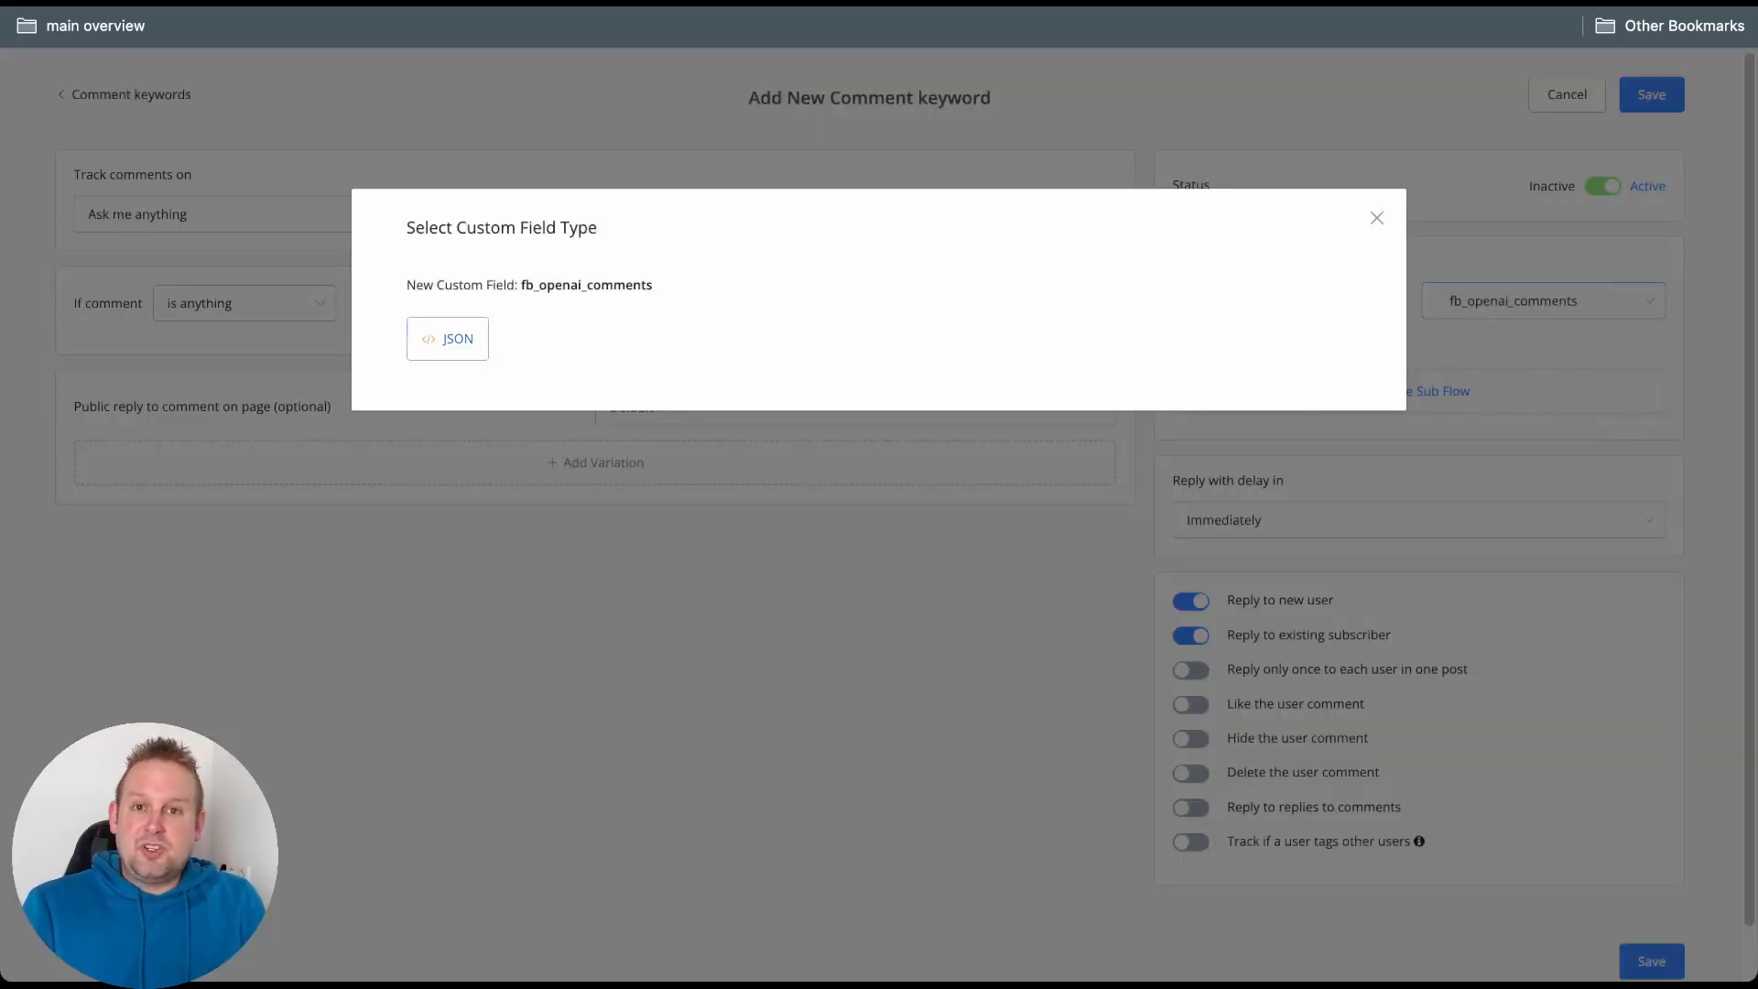
{"action": "left_click", "coordinate": [448, 339]}
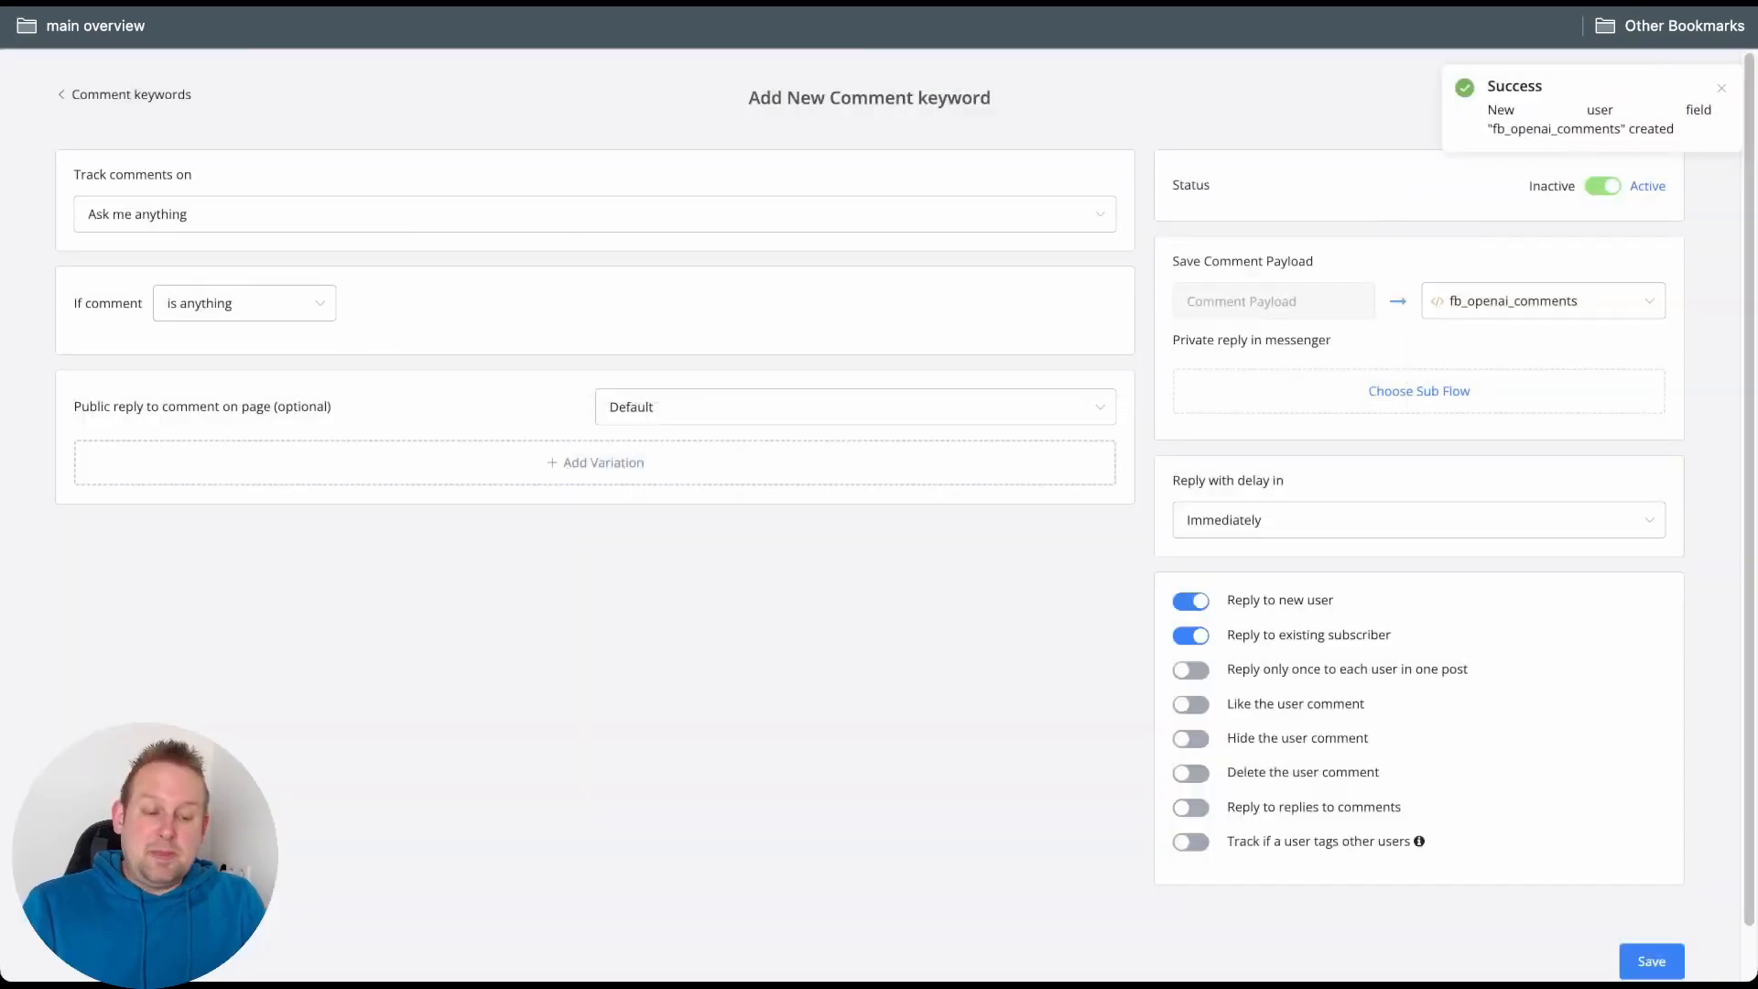
- Set openai embedding as the private reply sub flow and save the keyword with liking user comments and replying to replies enabled
{"action": "left_click", "coordinate": [1419, 391]}
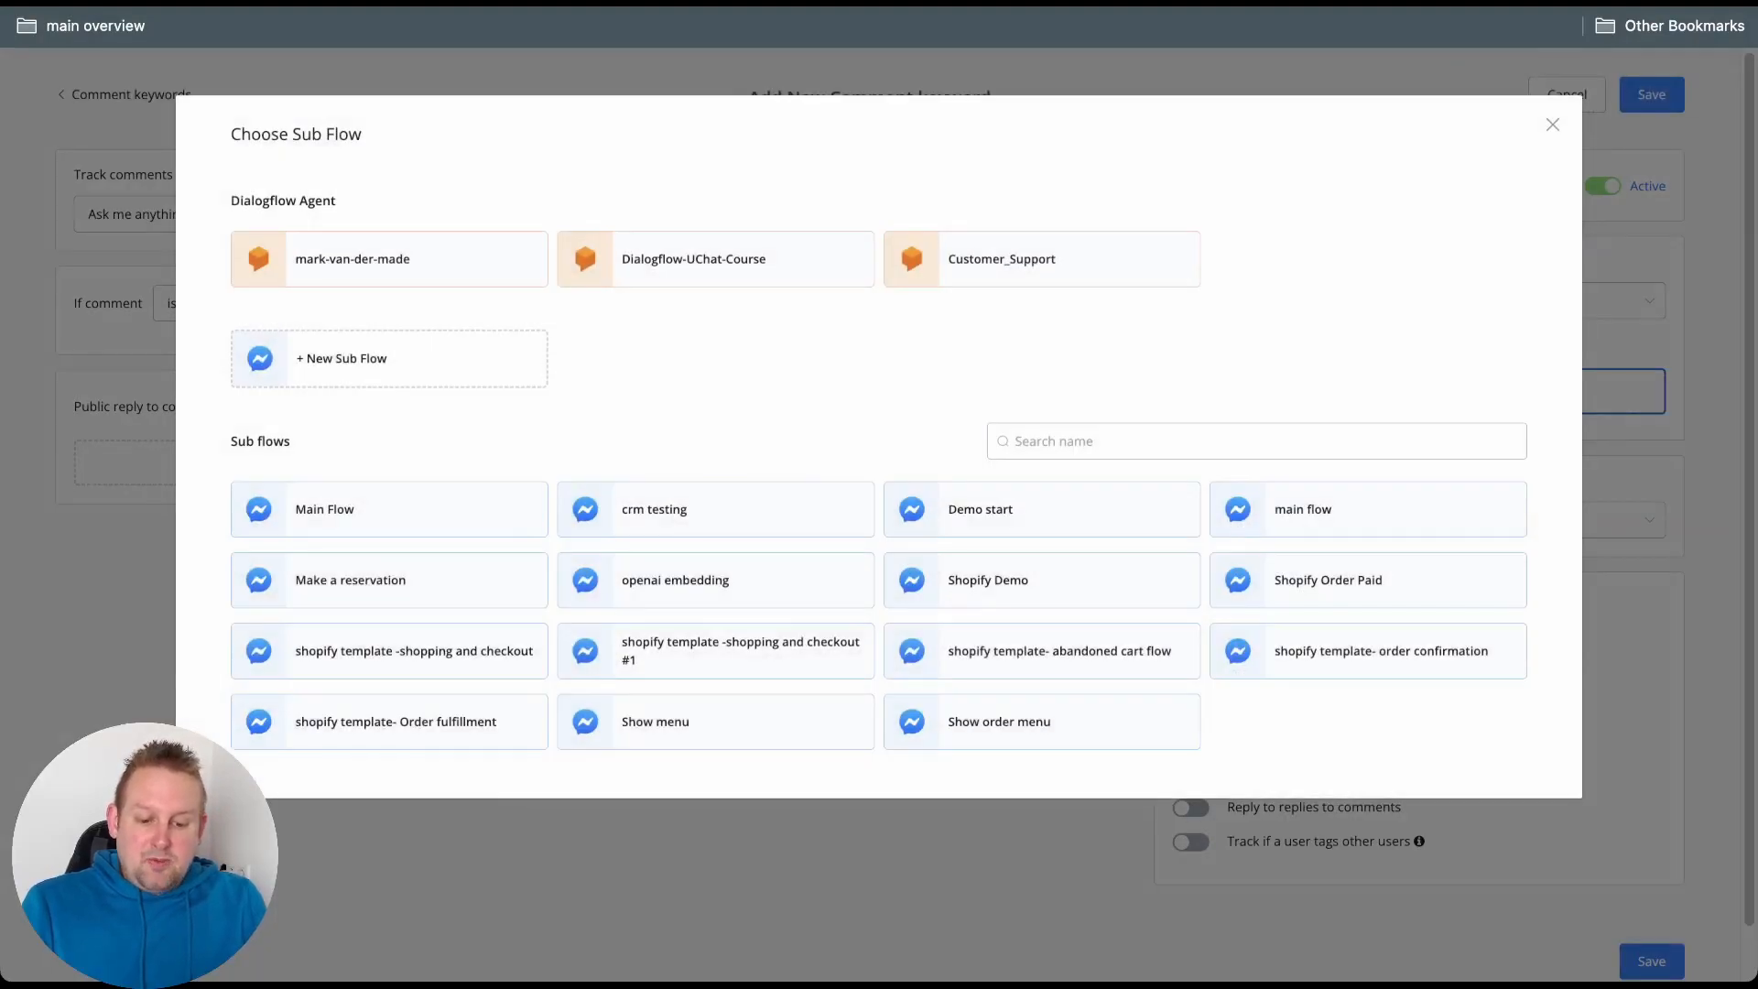
{"action": "left_click", "coordinate": [675, 580]}
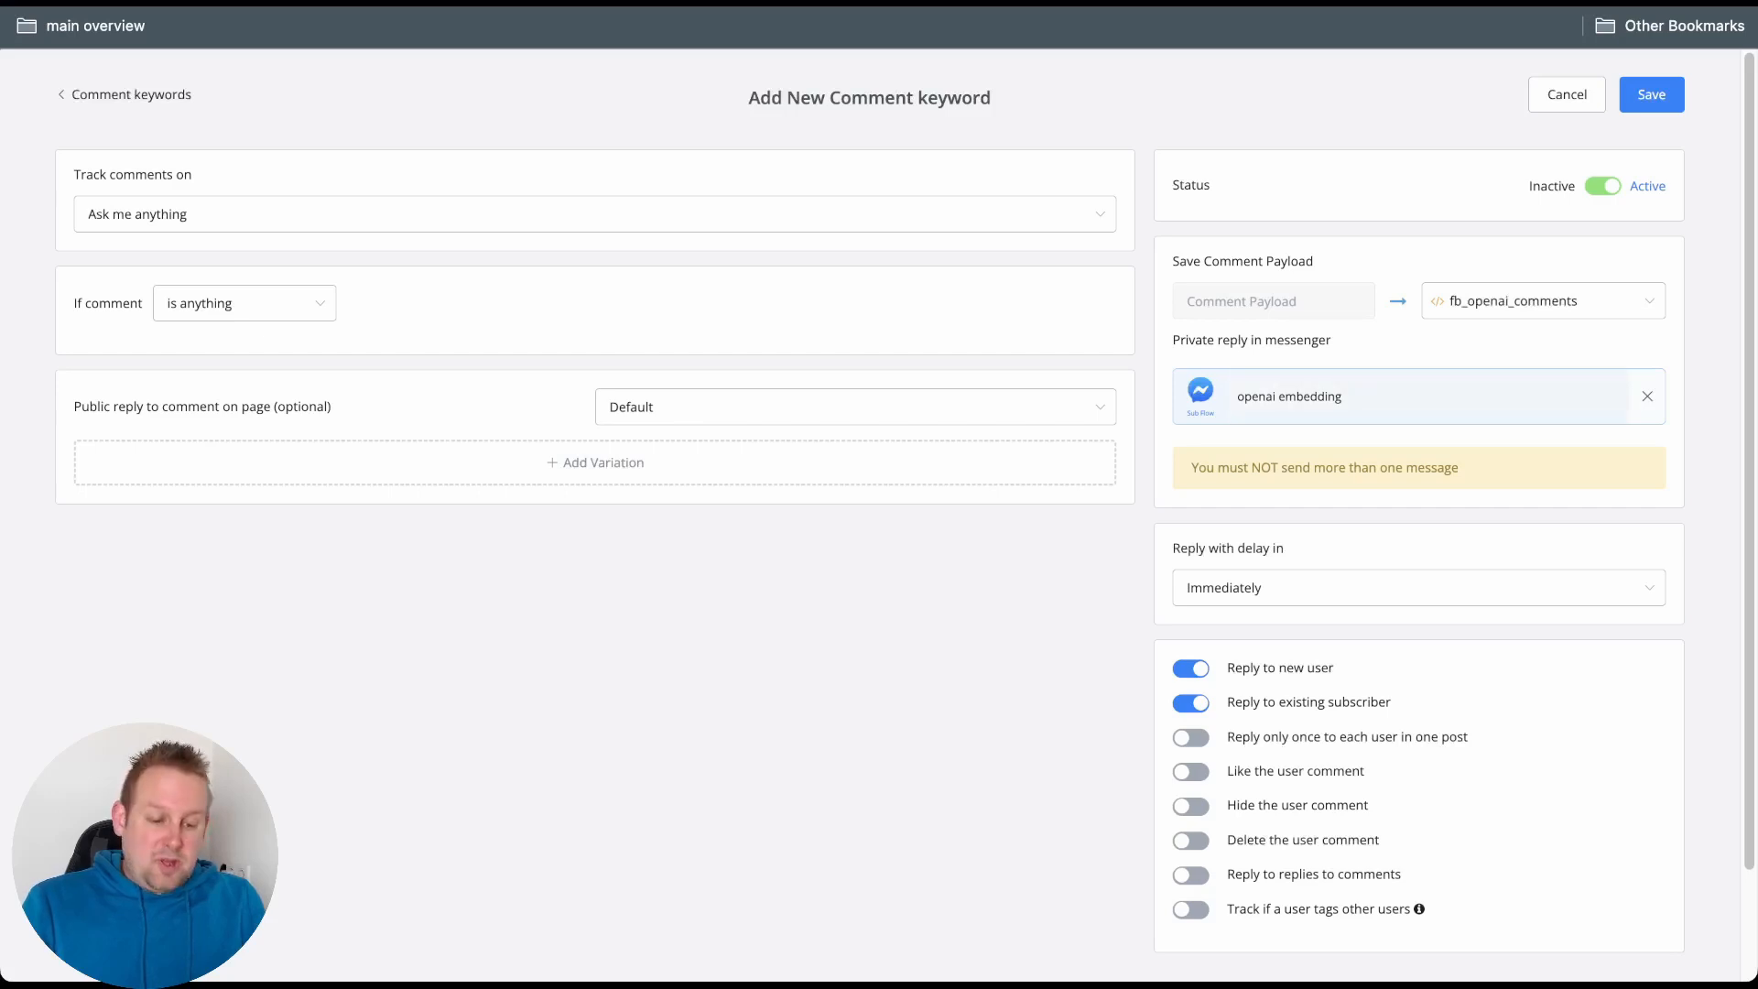
{"action": "left_click", "coordinate": [1191, 772]}
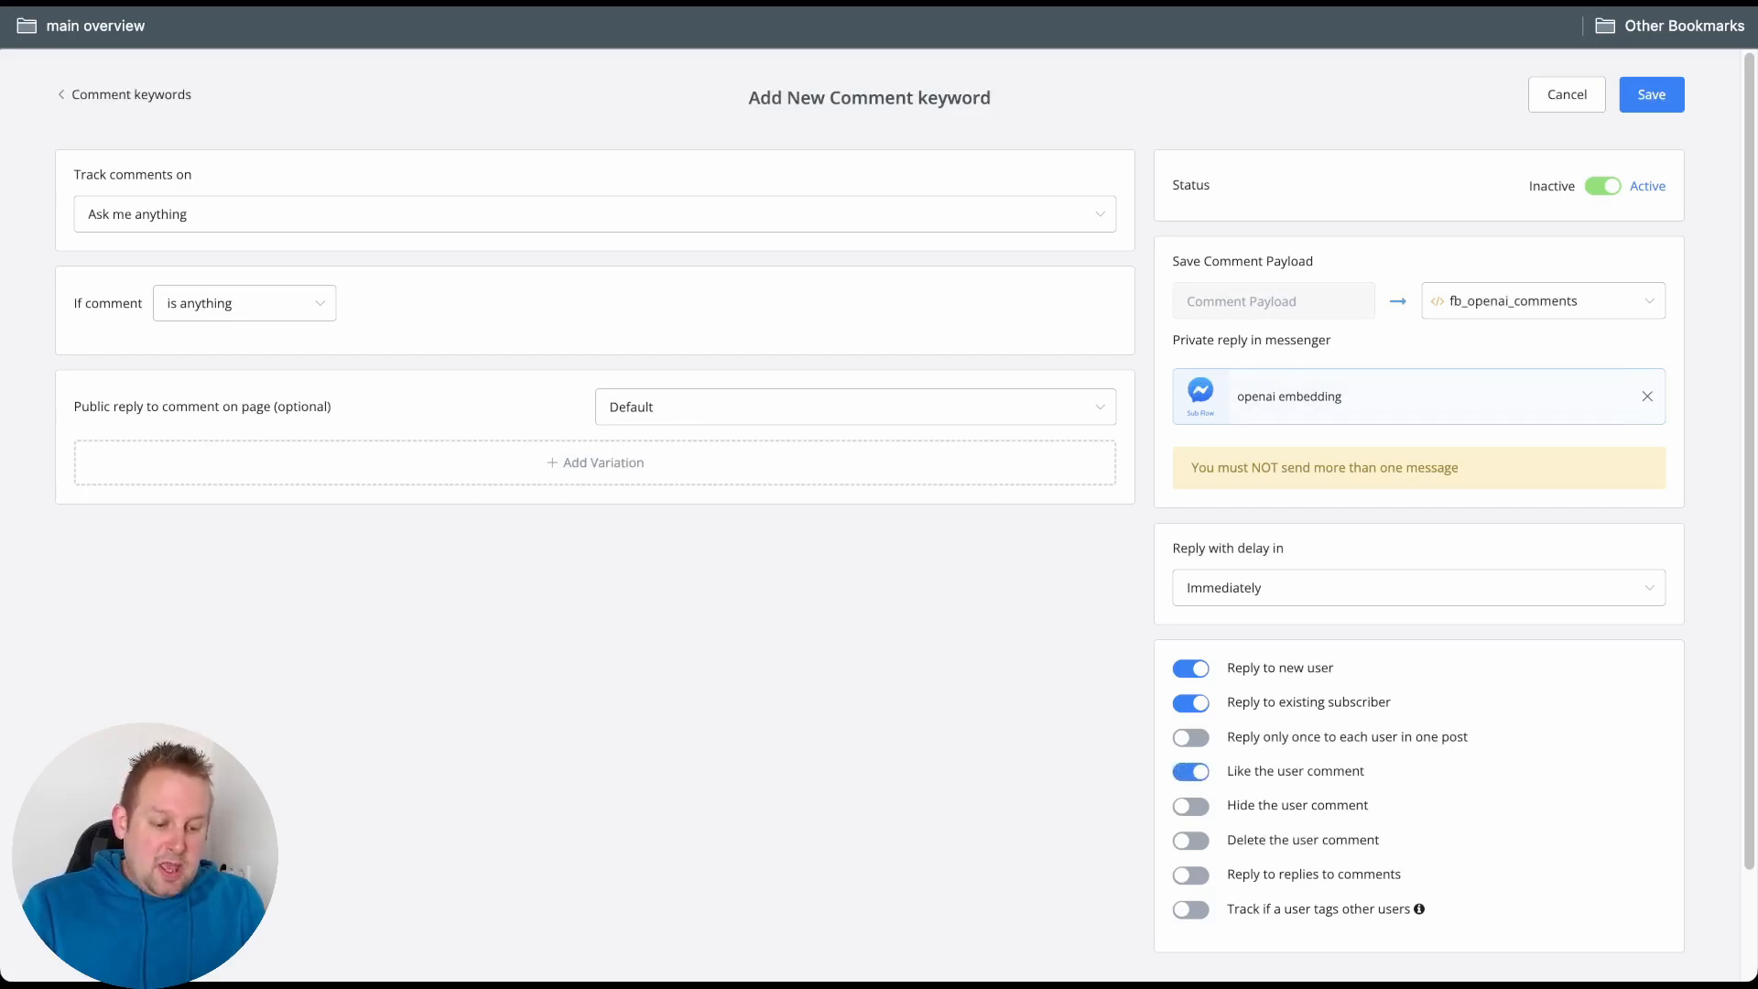
{"action": "left_click", "coordinate": [1190, 874]}
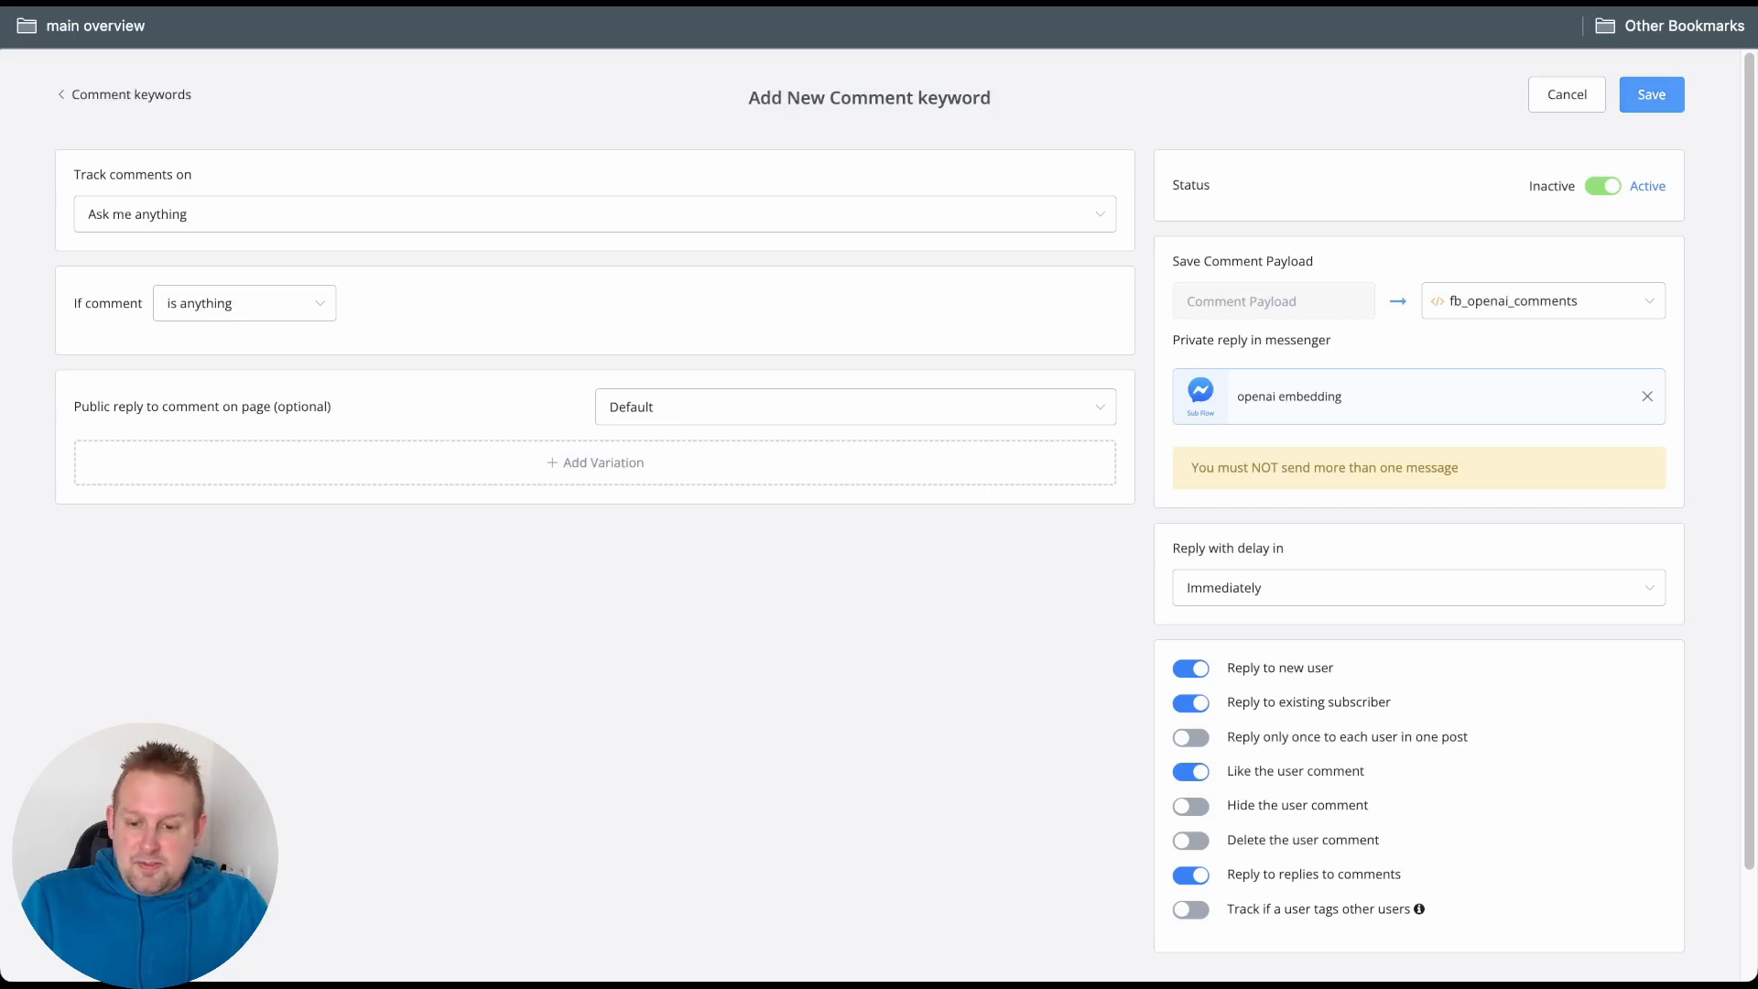
{"action": "left_click", "coordinate": [1651, 95]}
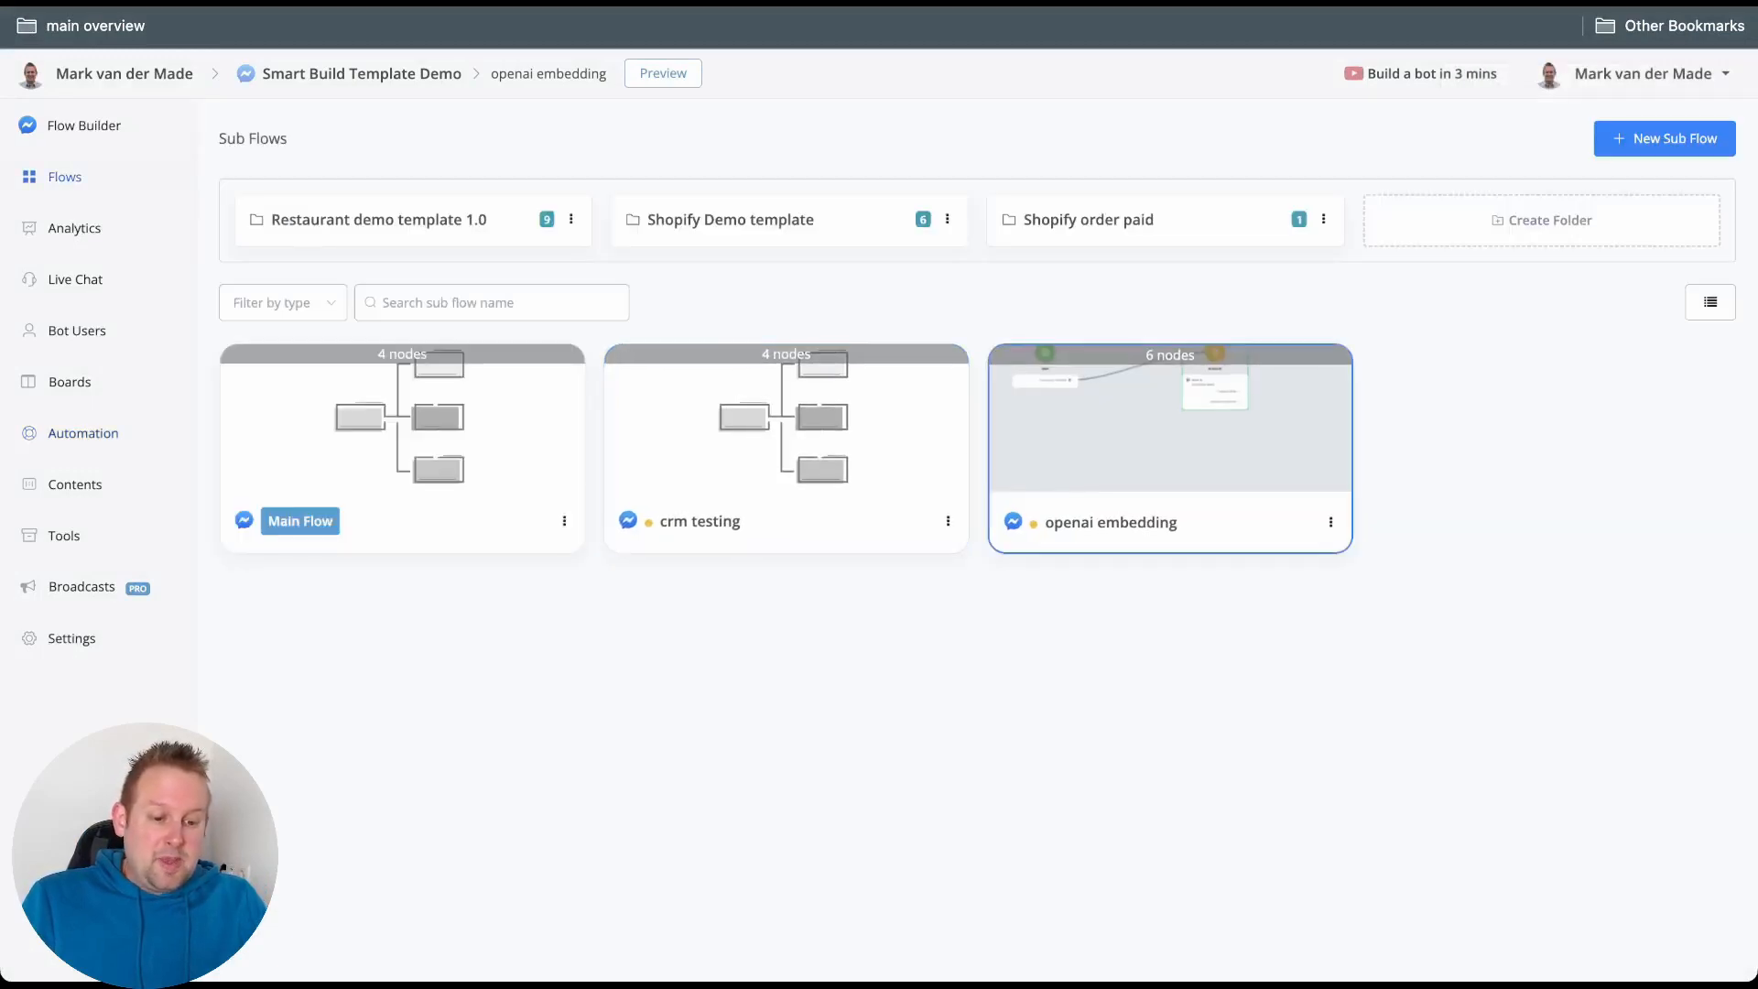
- Open the openai embedding sub flow
{"action": "left_click", "coordinate": [1181, 431]}
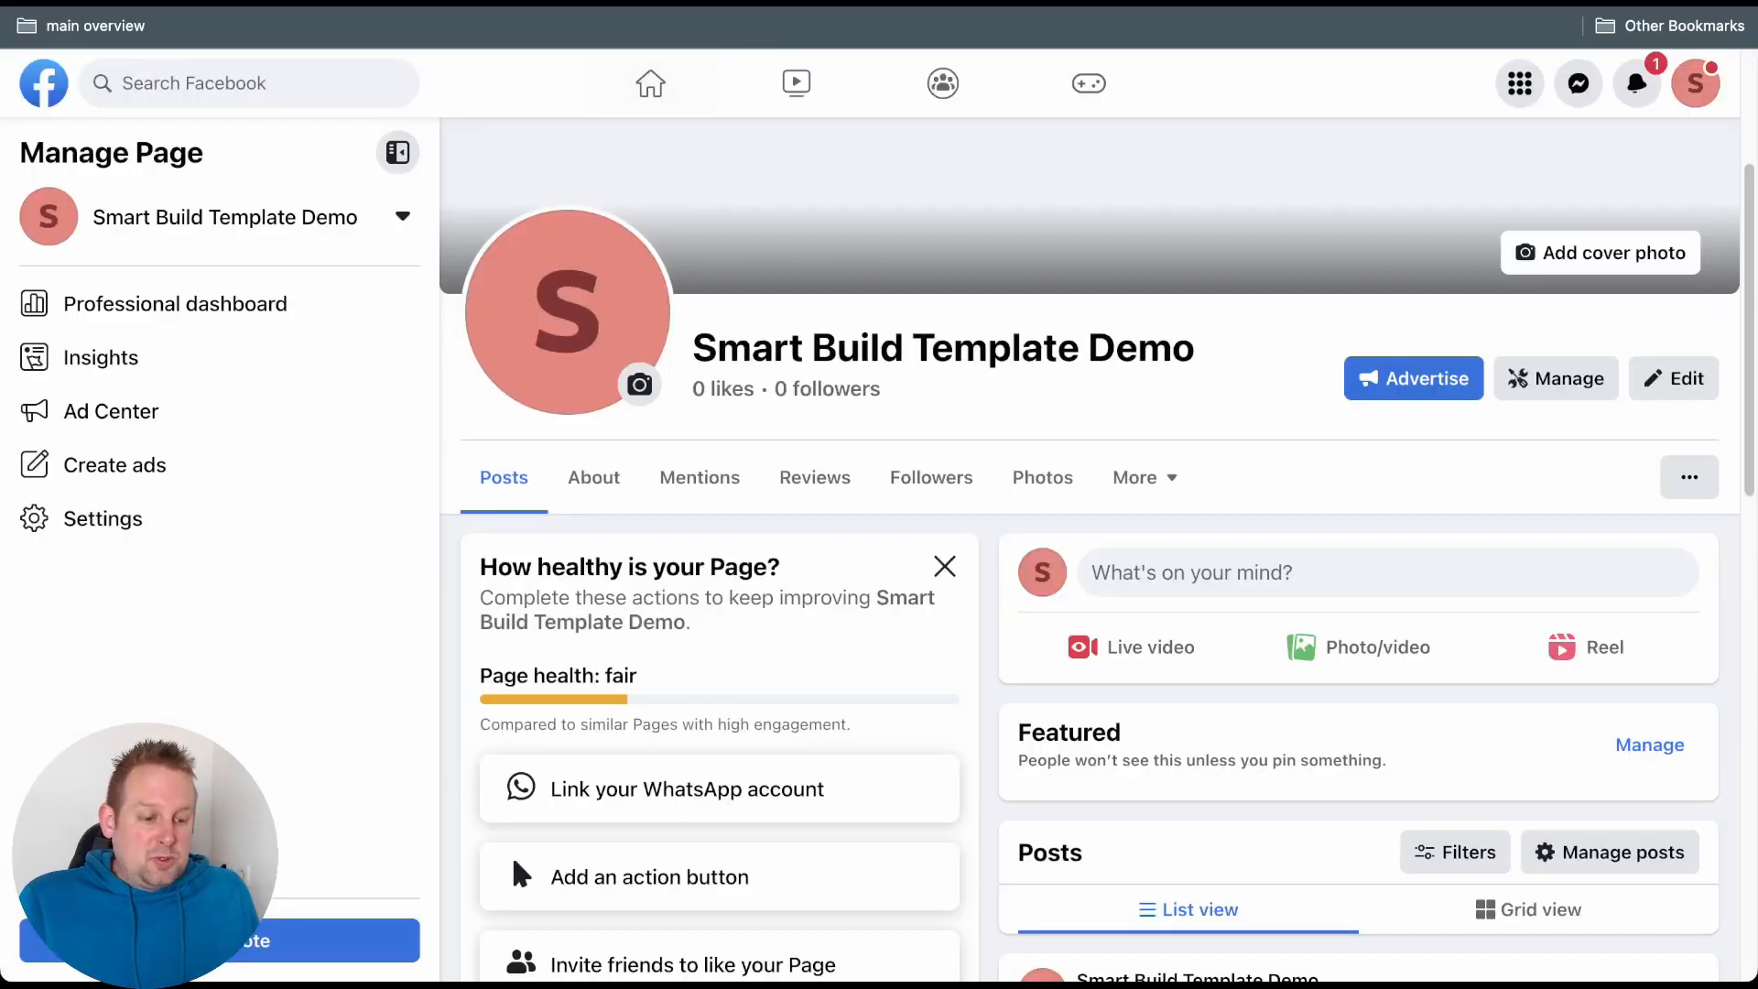
- On Facebook, comment "How to contact you?" on the "Ask me anything" post from the personal profile and check the notifications
{"action": "scroll", "coordinate": [1108, 550], "scroll_direction": "down", "scroll_amount": 5}
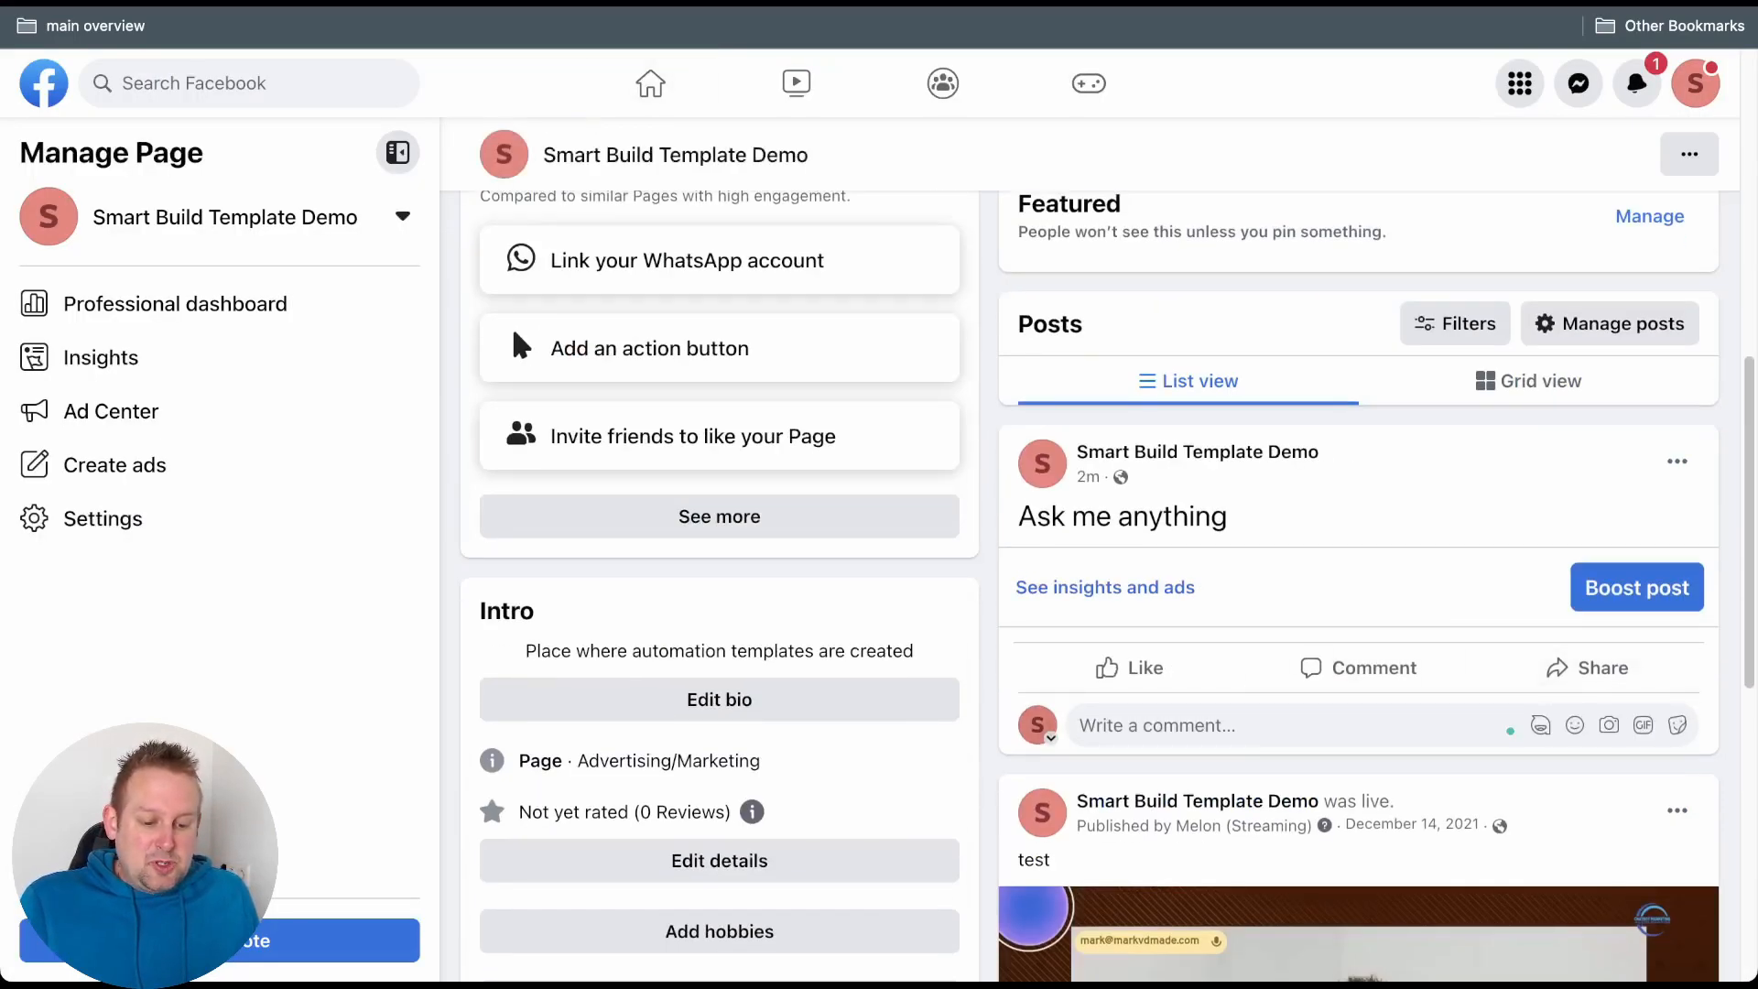
{"action": "left_click", "coordinate": [1042, 729]}
{"action": "left_click", "coordinate": [664, 401]}
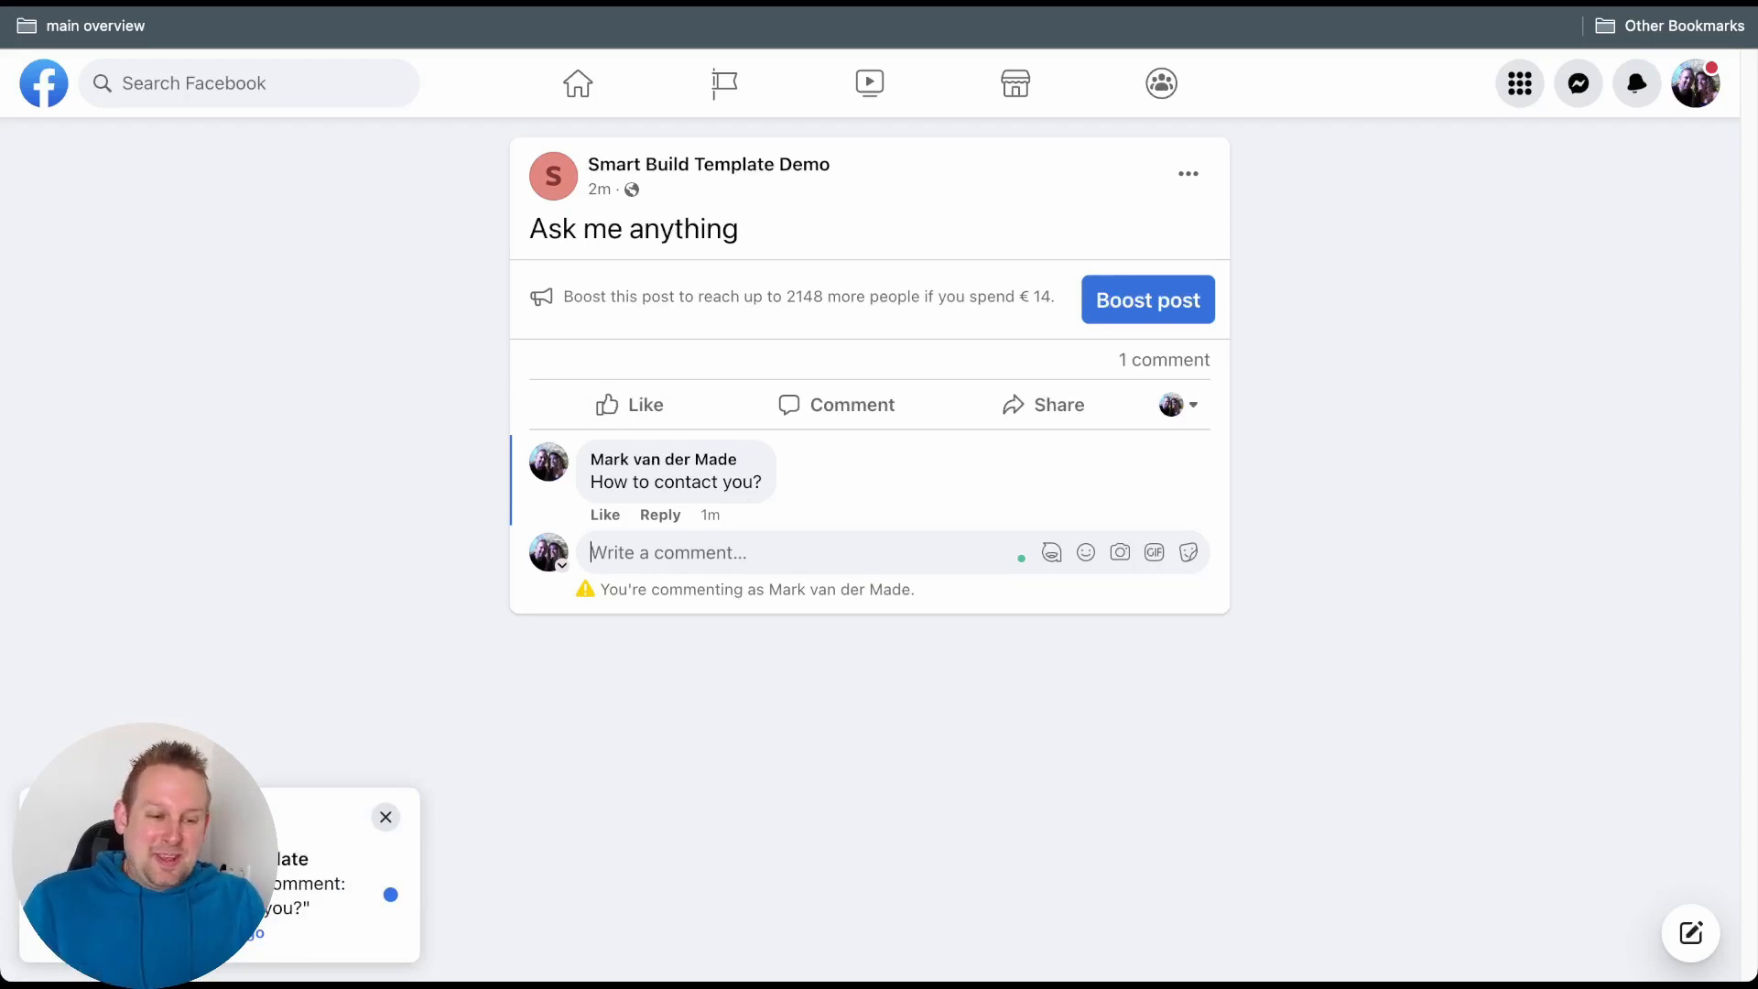
{"action": "left_click", "coordinate": [1636, 84]}
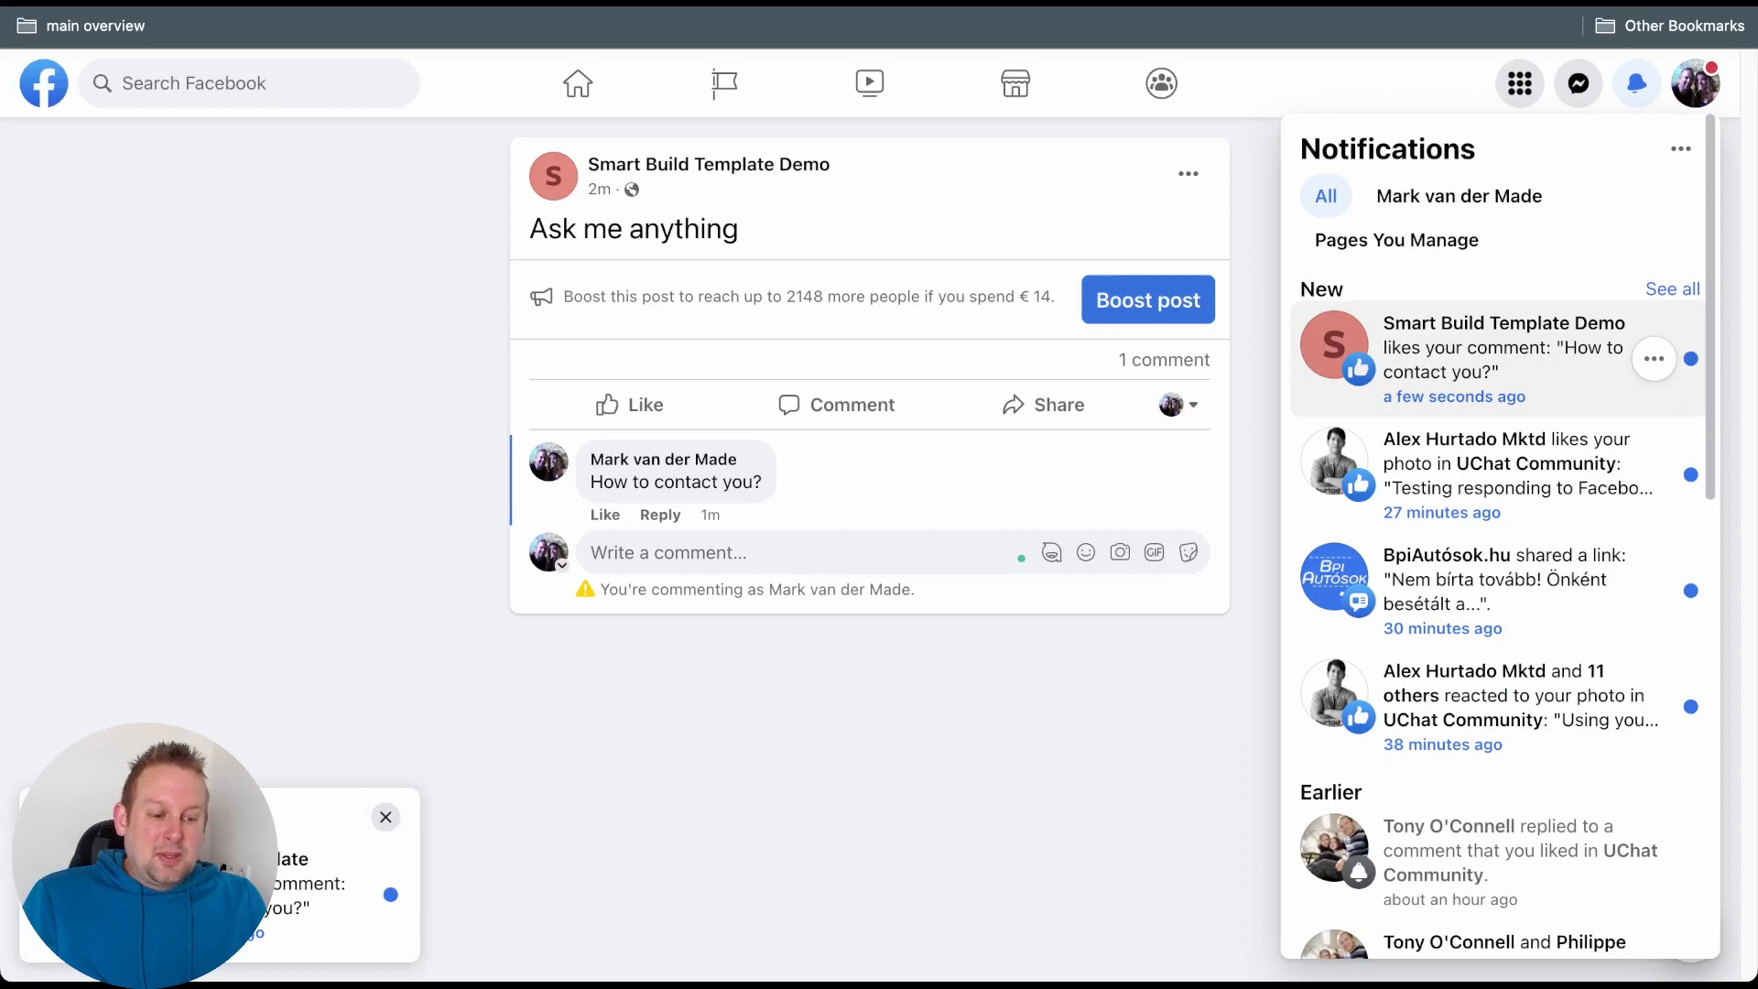
{"action": "left_click", "coordinate": [385, 817]}
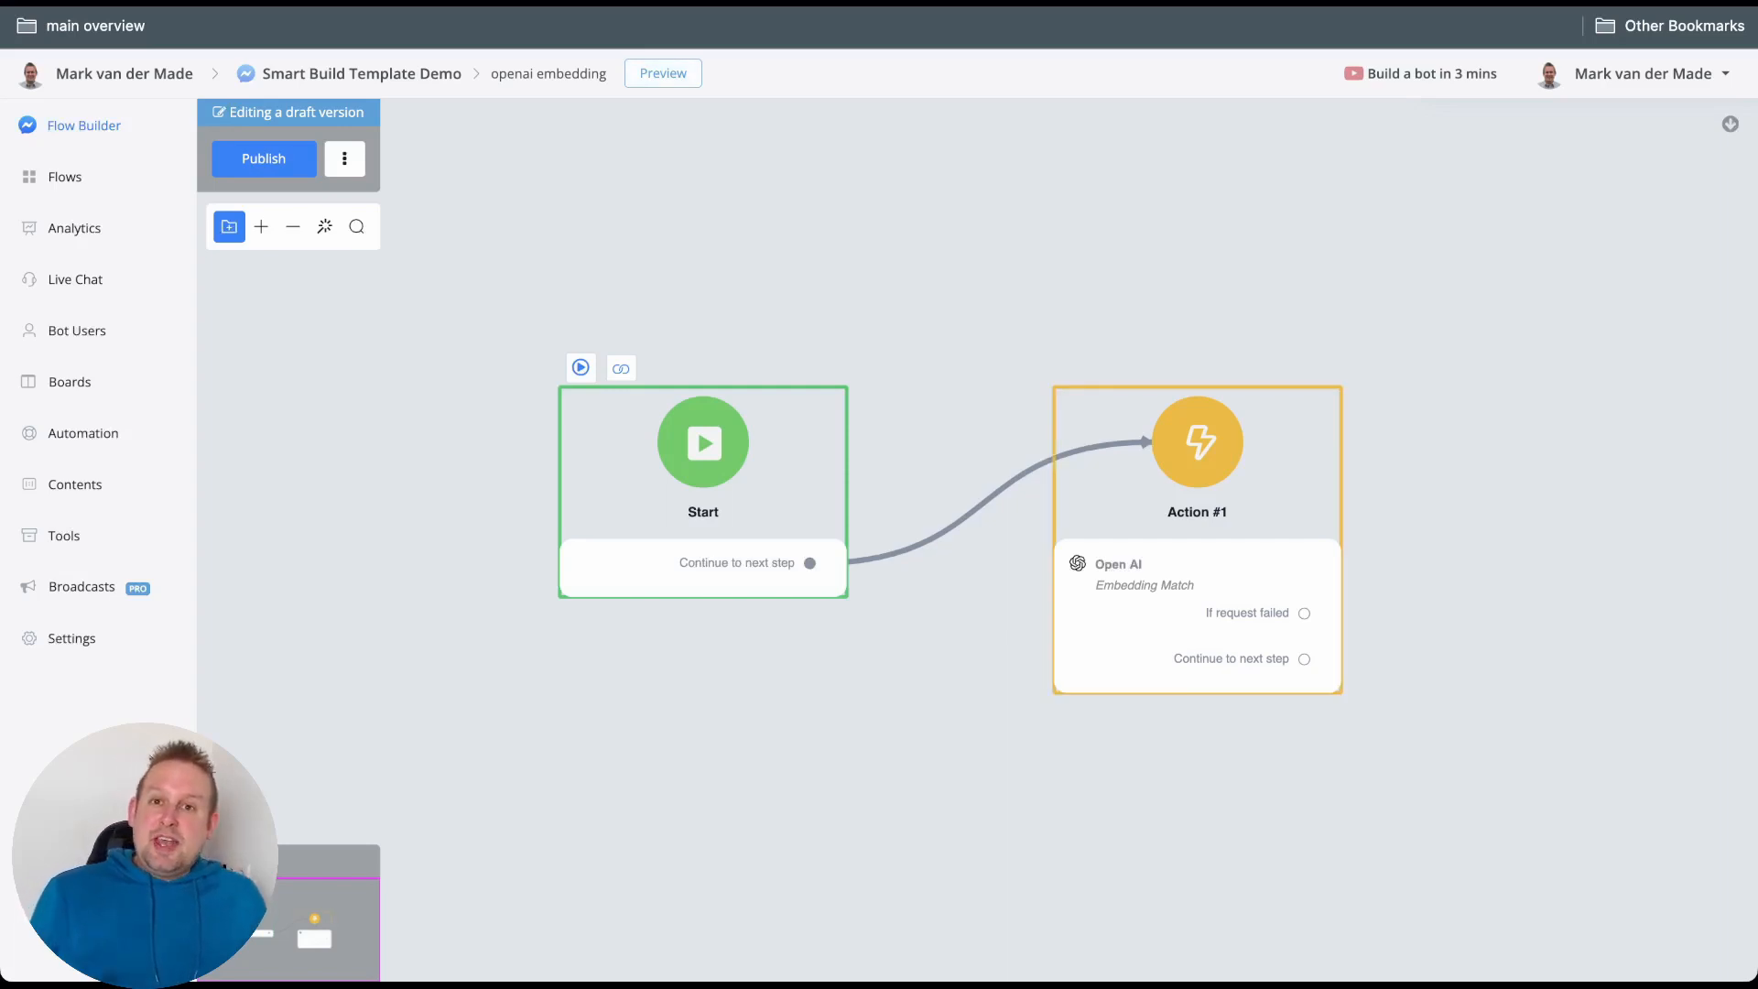
- In UChat, replace the input of the Open AI Embedding Match action in Action #1 with the fb_openai_comments variable
{"action": "left_click", "coordinate": [1197, 476]}
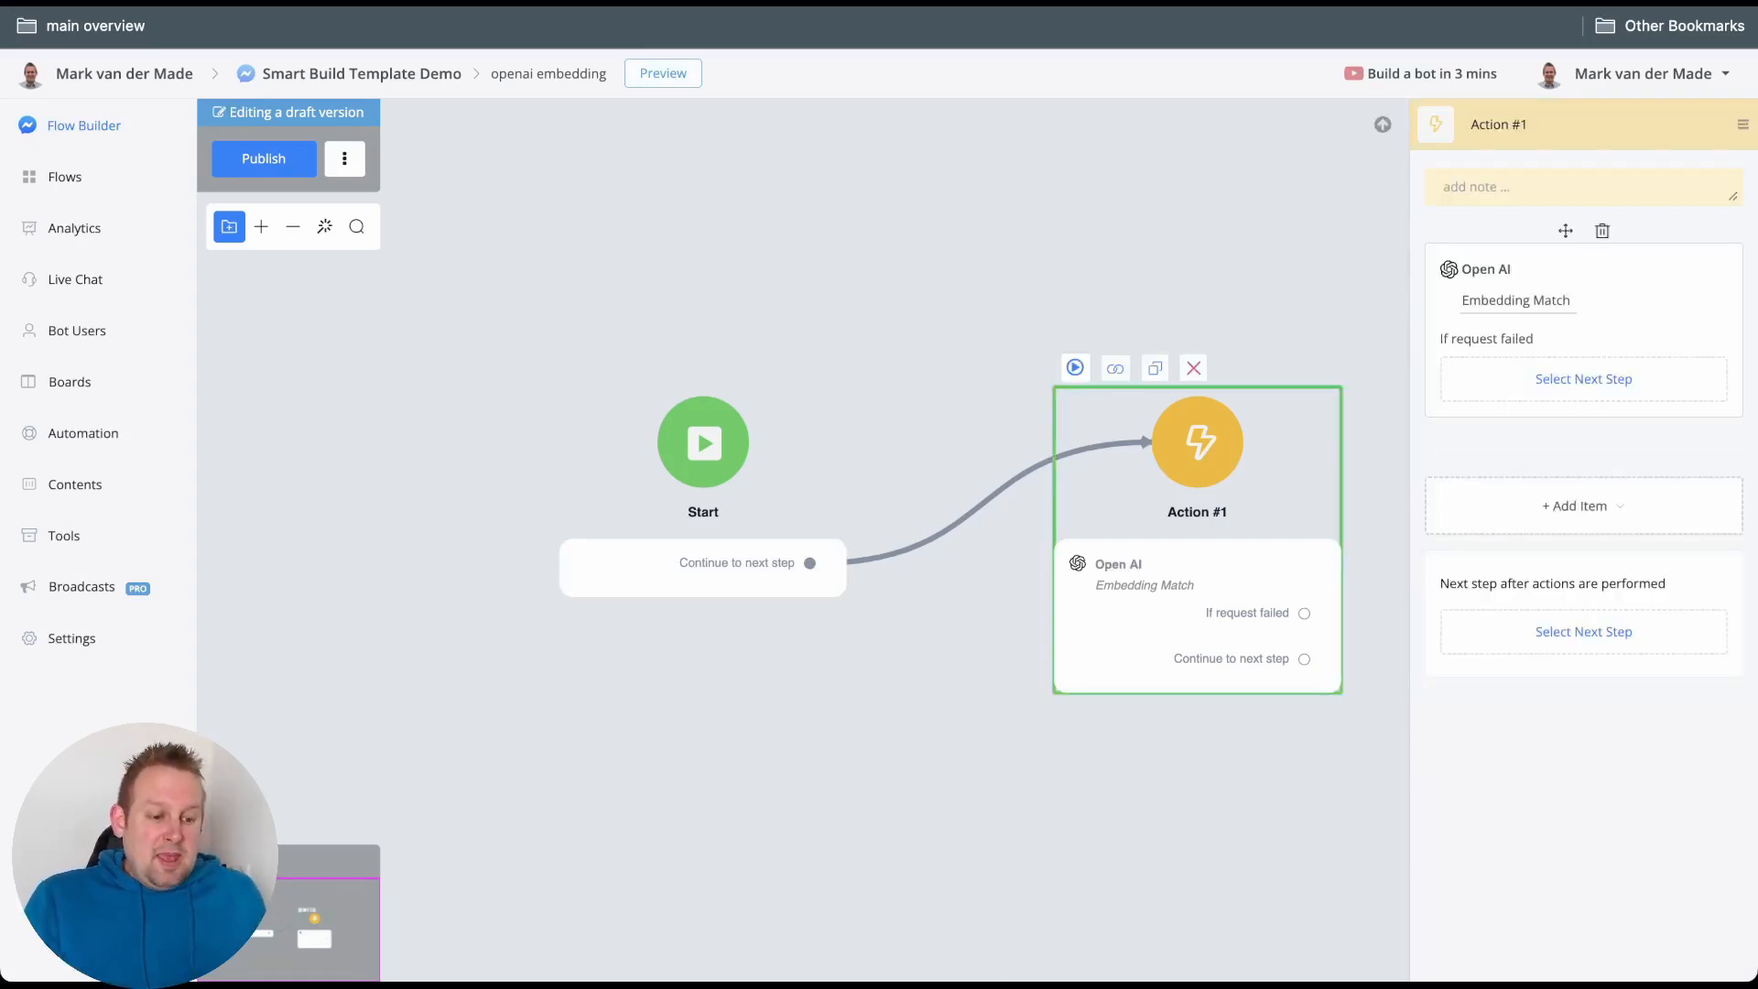
{"action": "left_click", "coordinate": [1515, 300]}
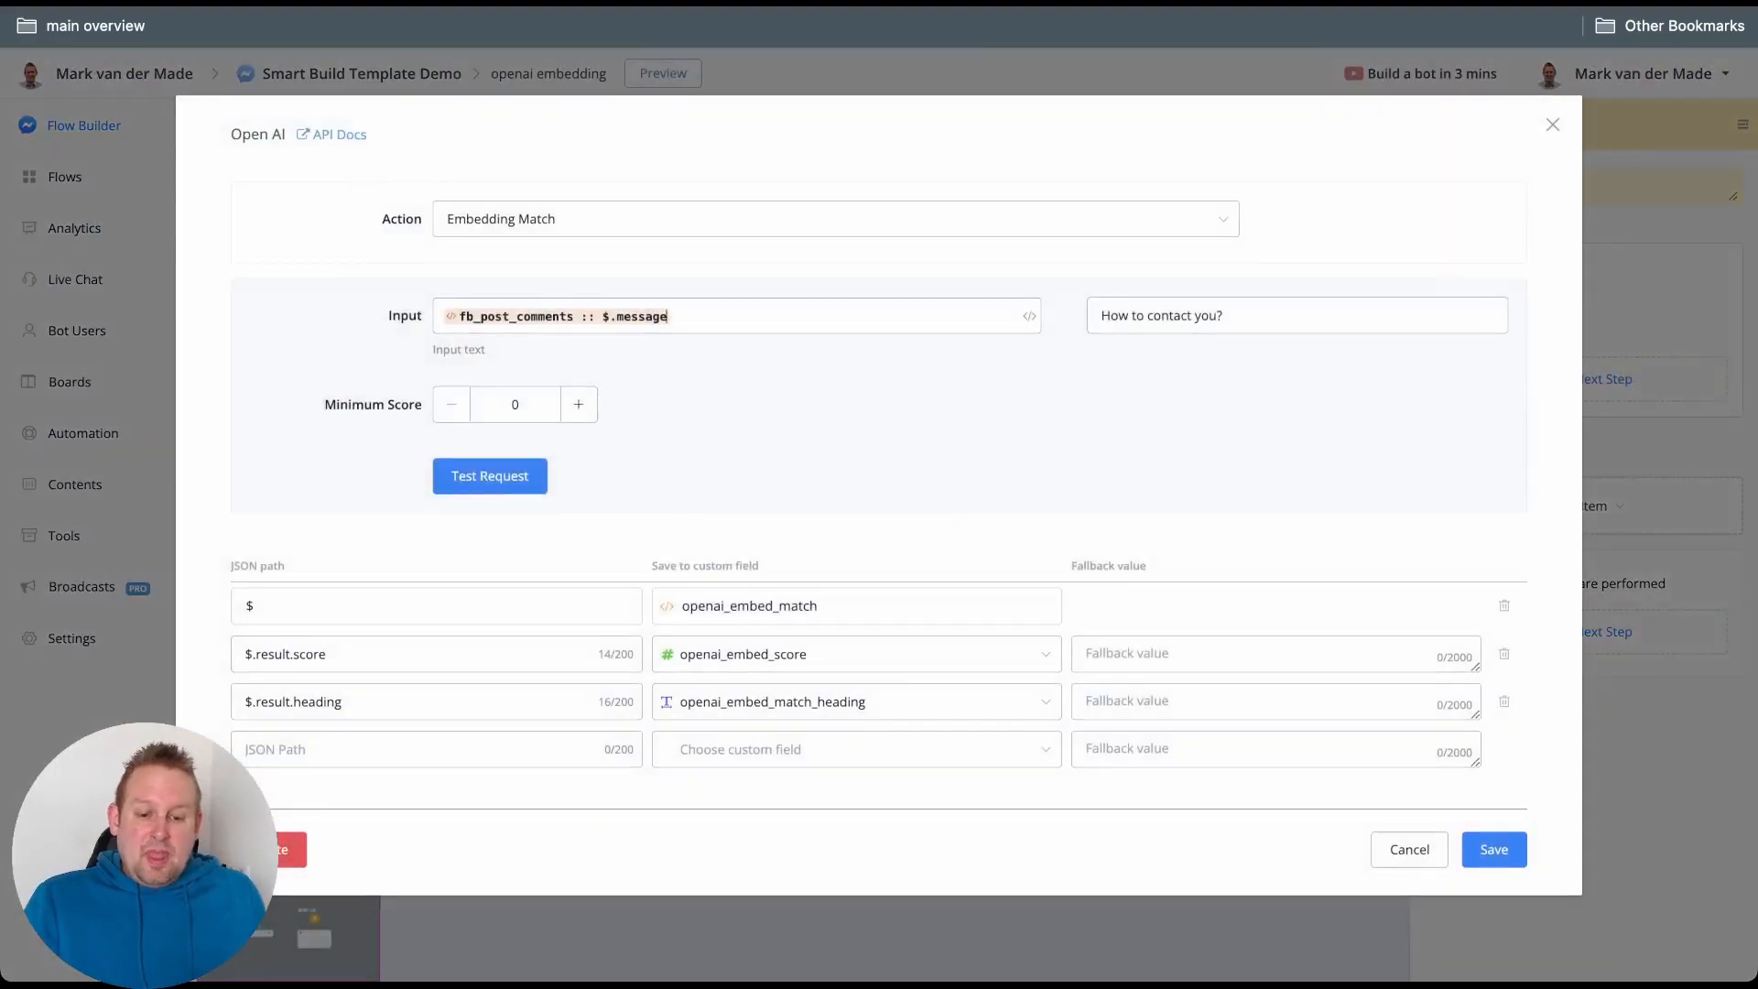
{"action": "key", "text": "BackSpace"}
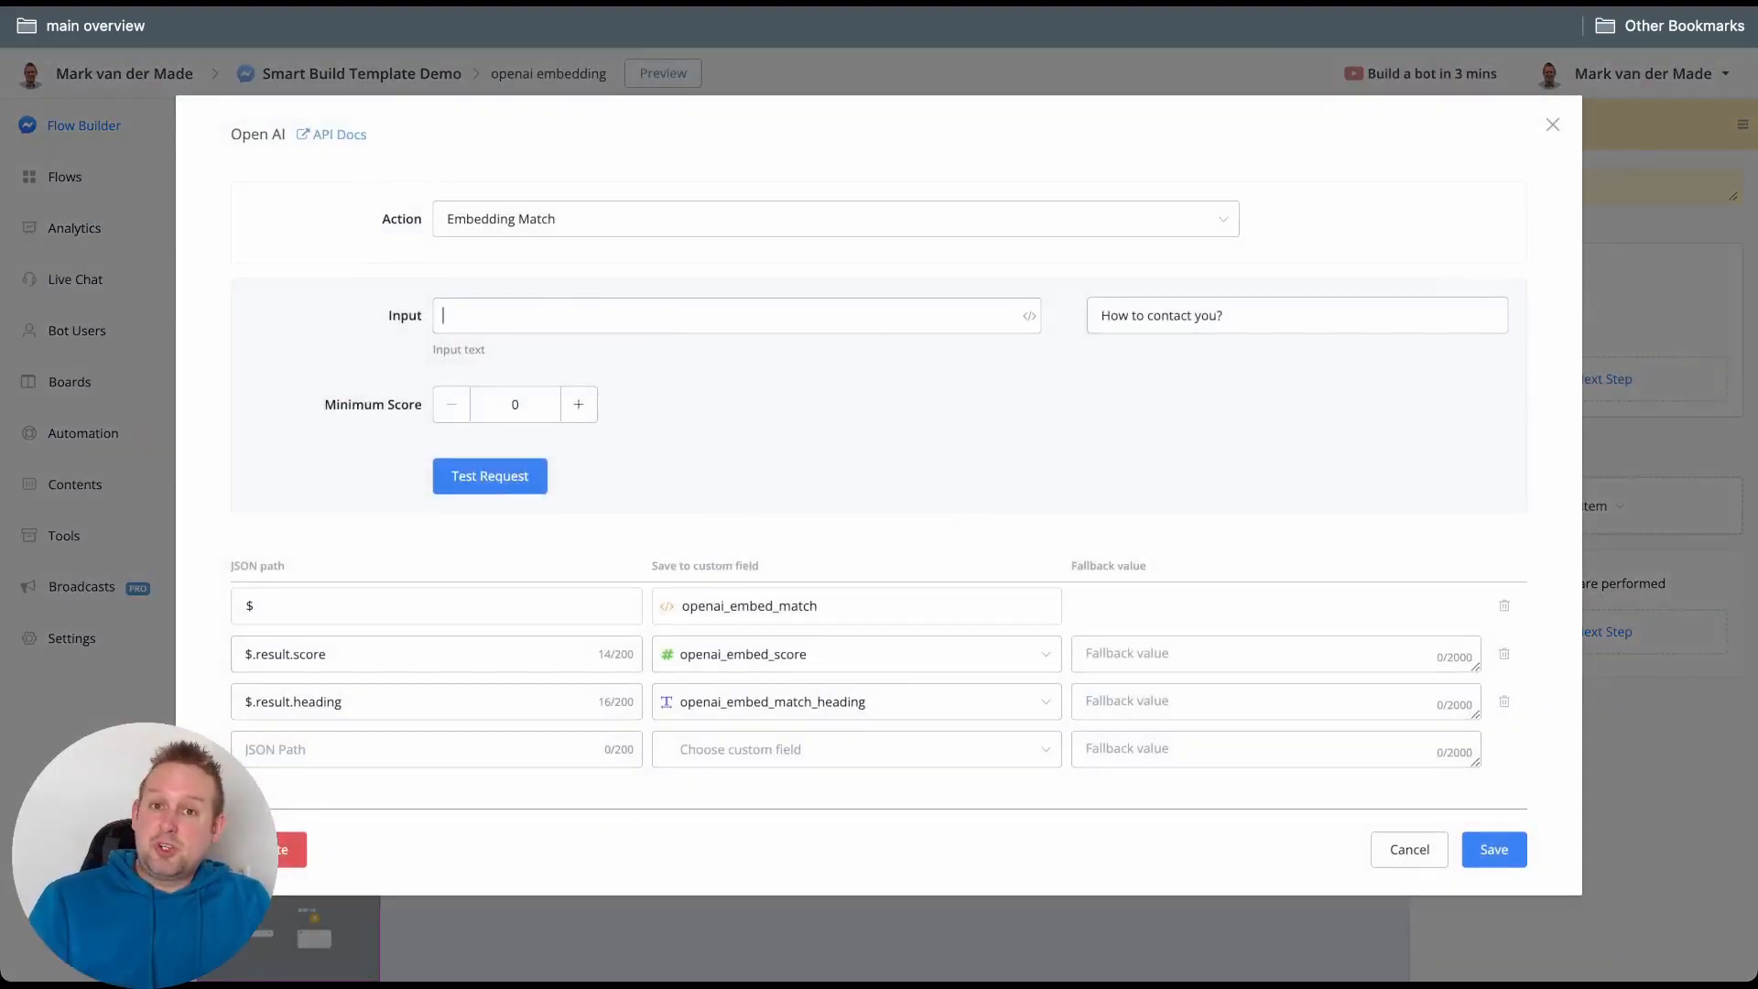
{"action": "type", "text": "{{open"}
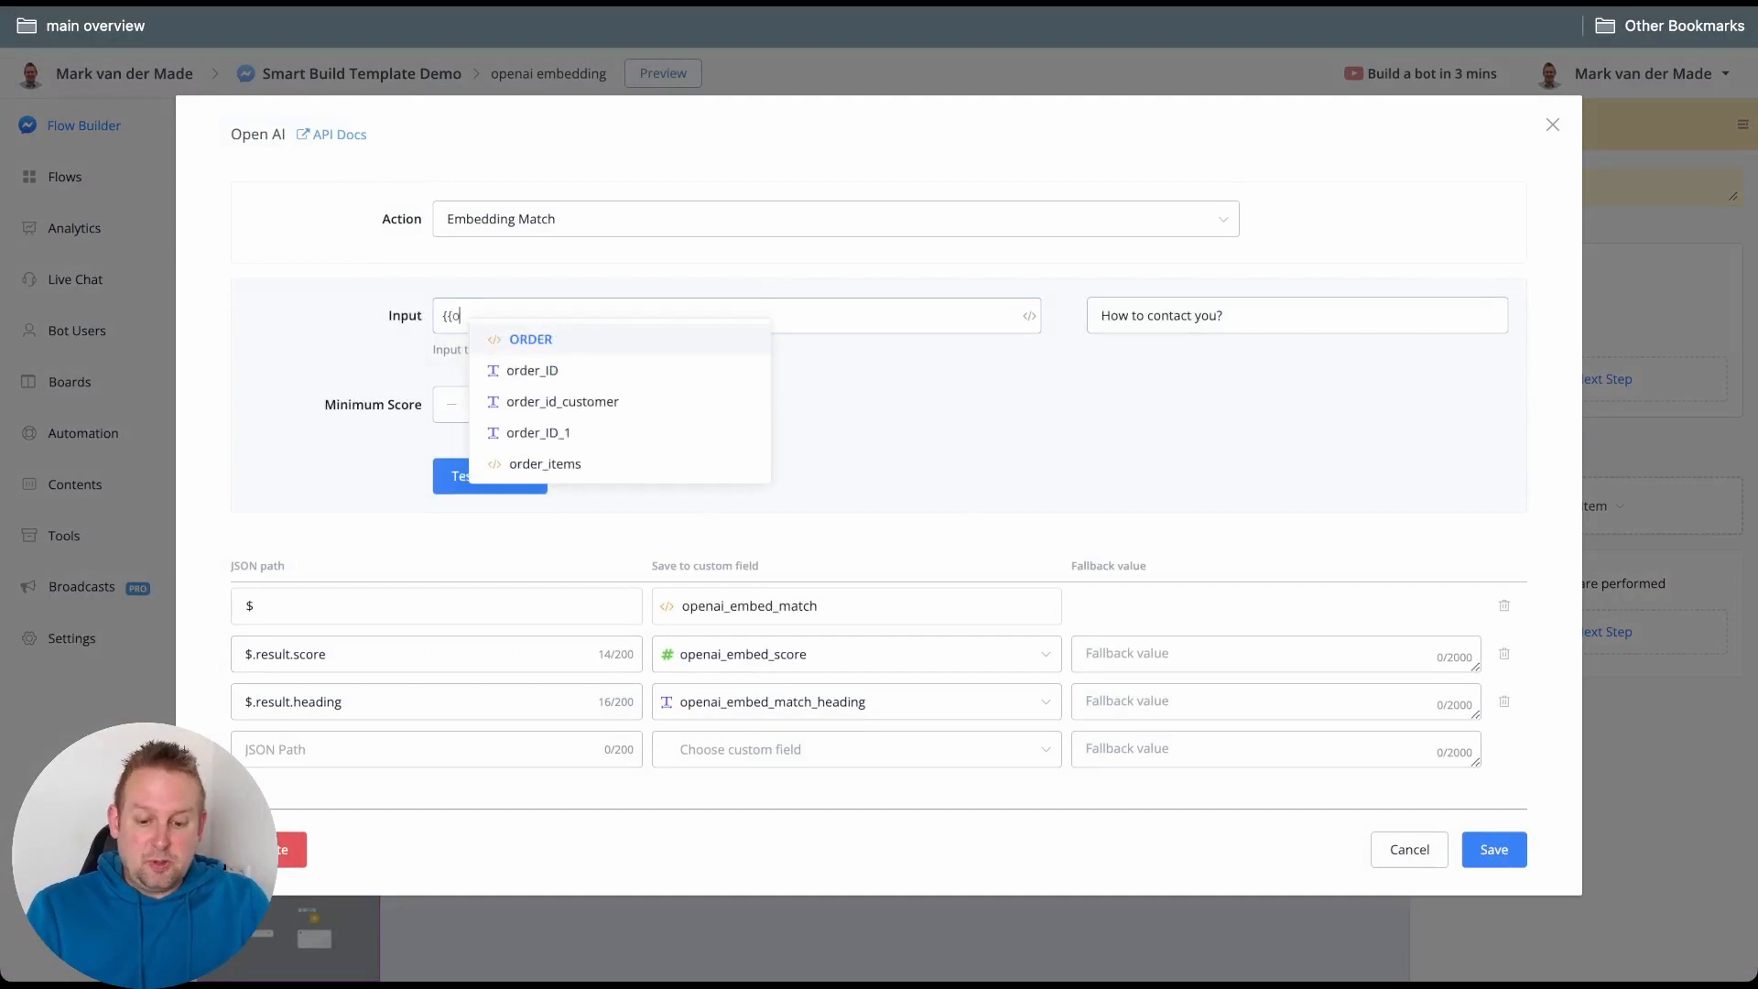
{"action": "key", "text": "Down"}
{"action": "key", "text": "Down"}
{"action": "key", "text": "Down"}
{"action": "key", "text": "Down"}
{"action": "key", "text": "Down"}
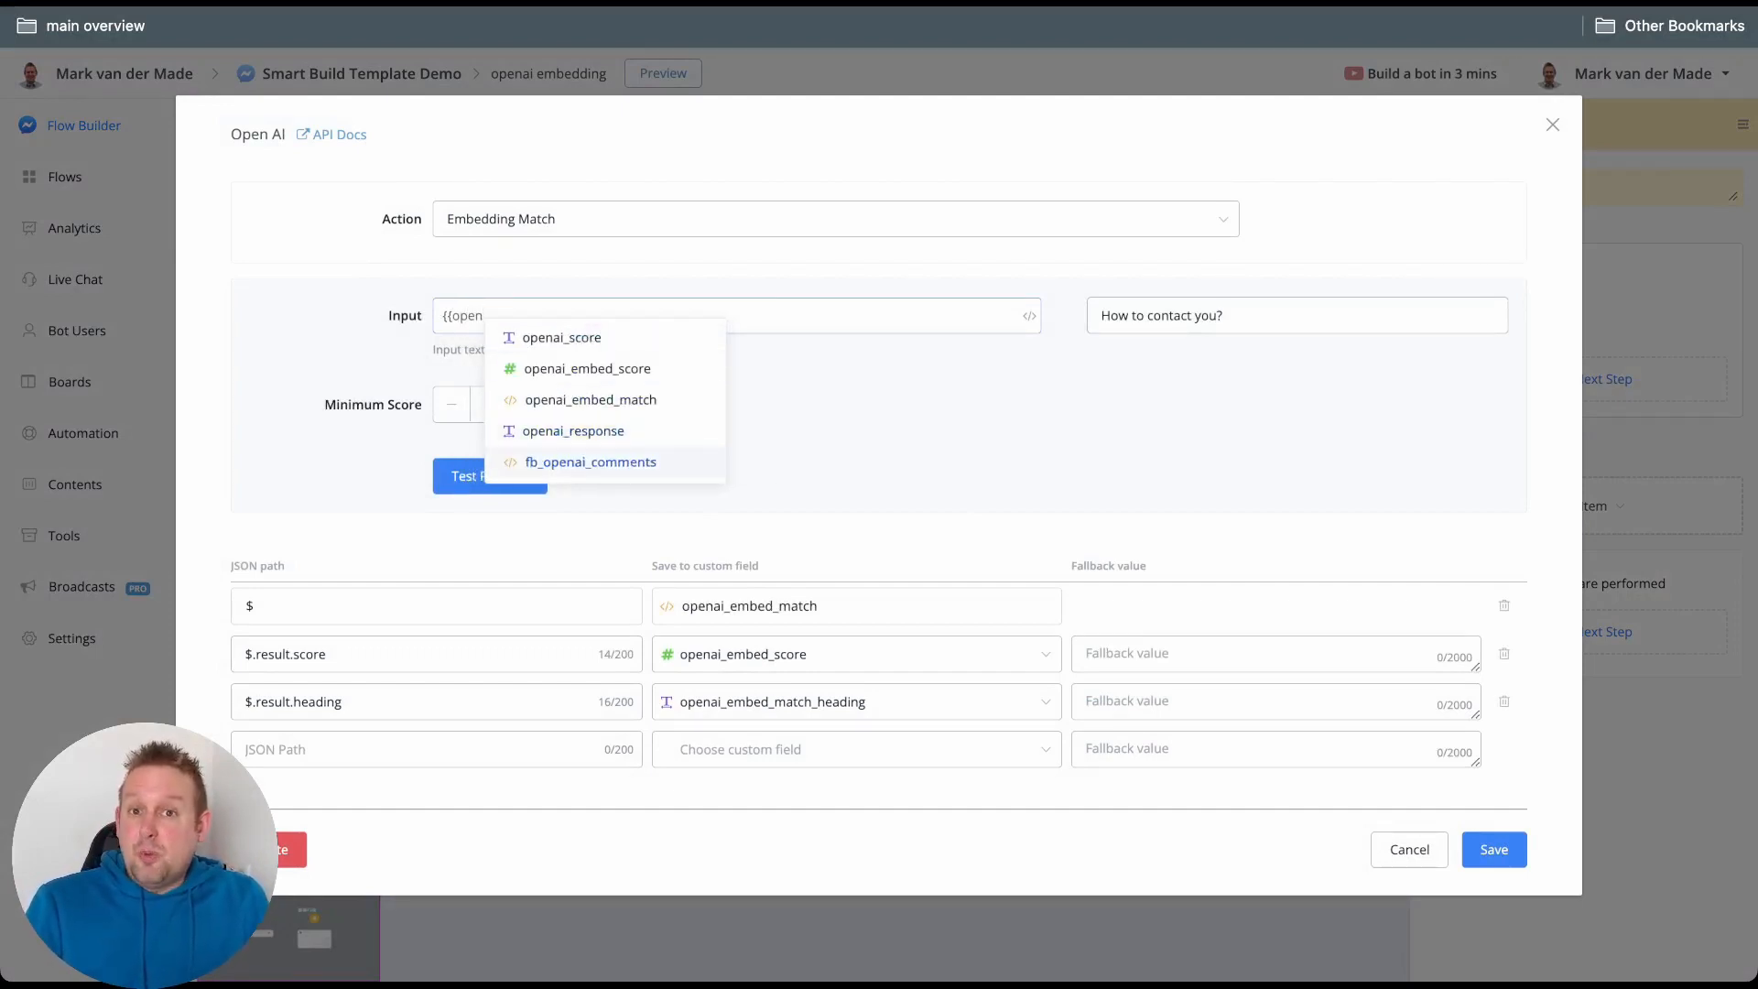
{"action": "key", "text": "Return"}
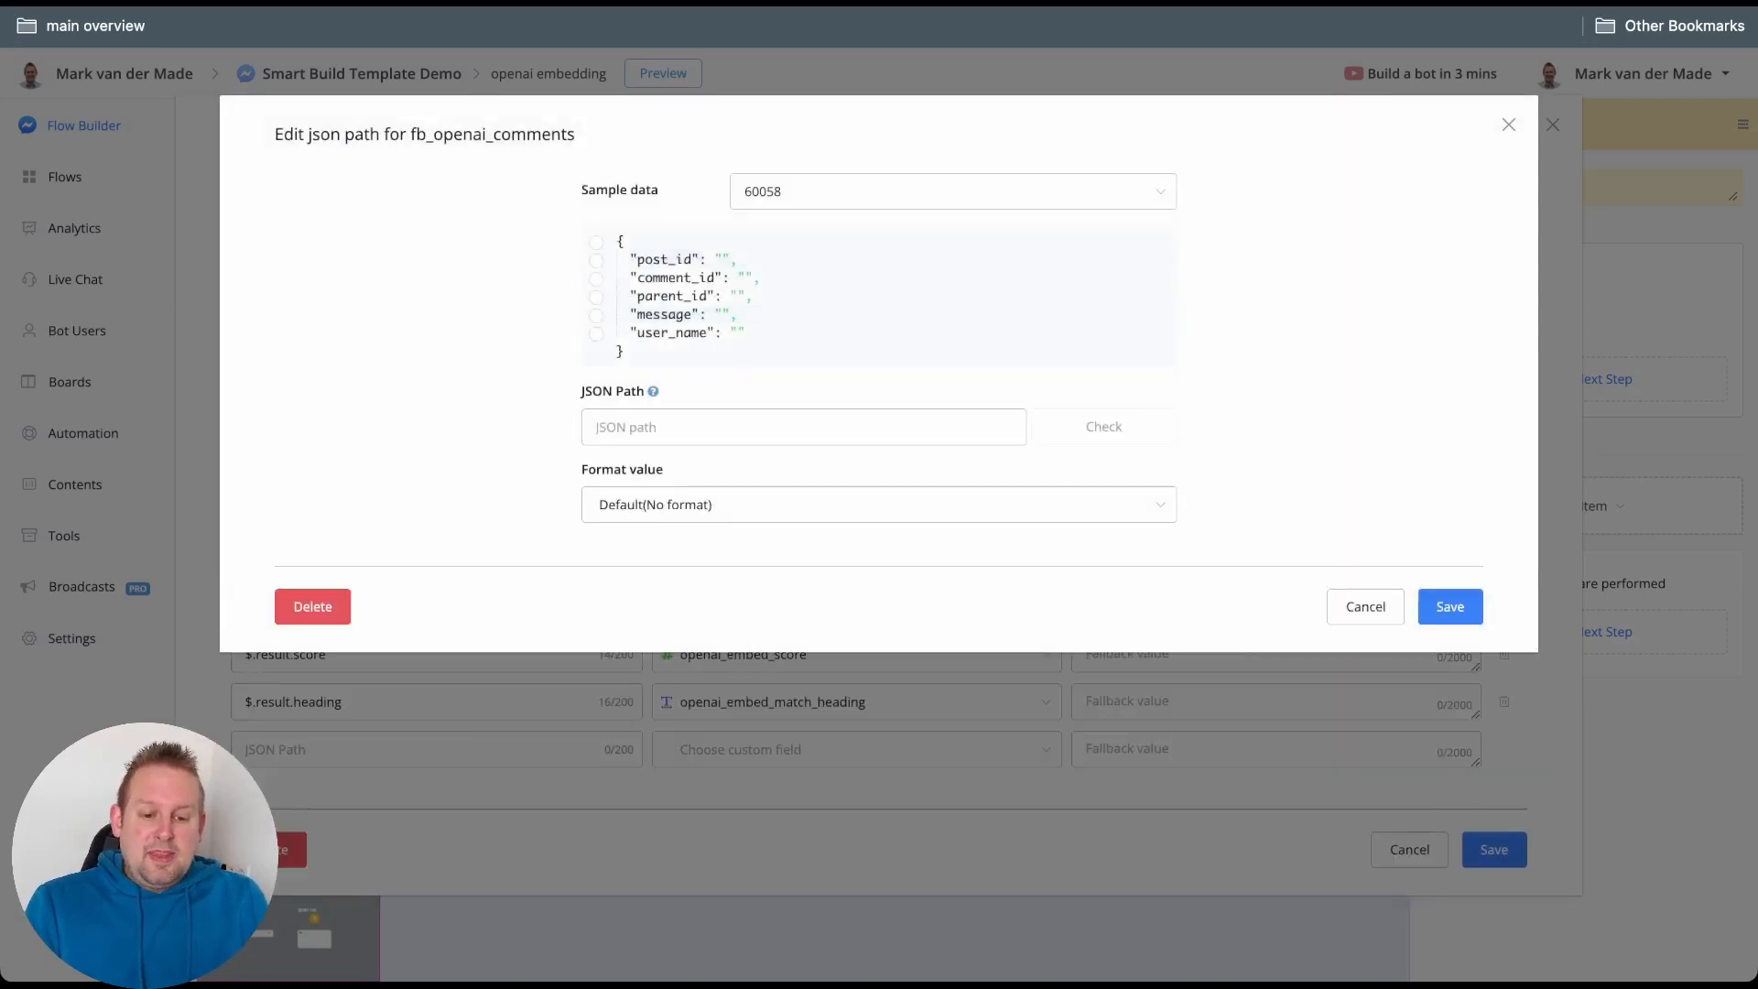
- Load the admin user's sample data for fb_openai_comments and save the variable without a JSON path
{"action": "left_click", "coordinate": [952, 191]}
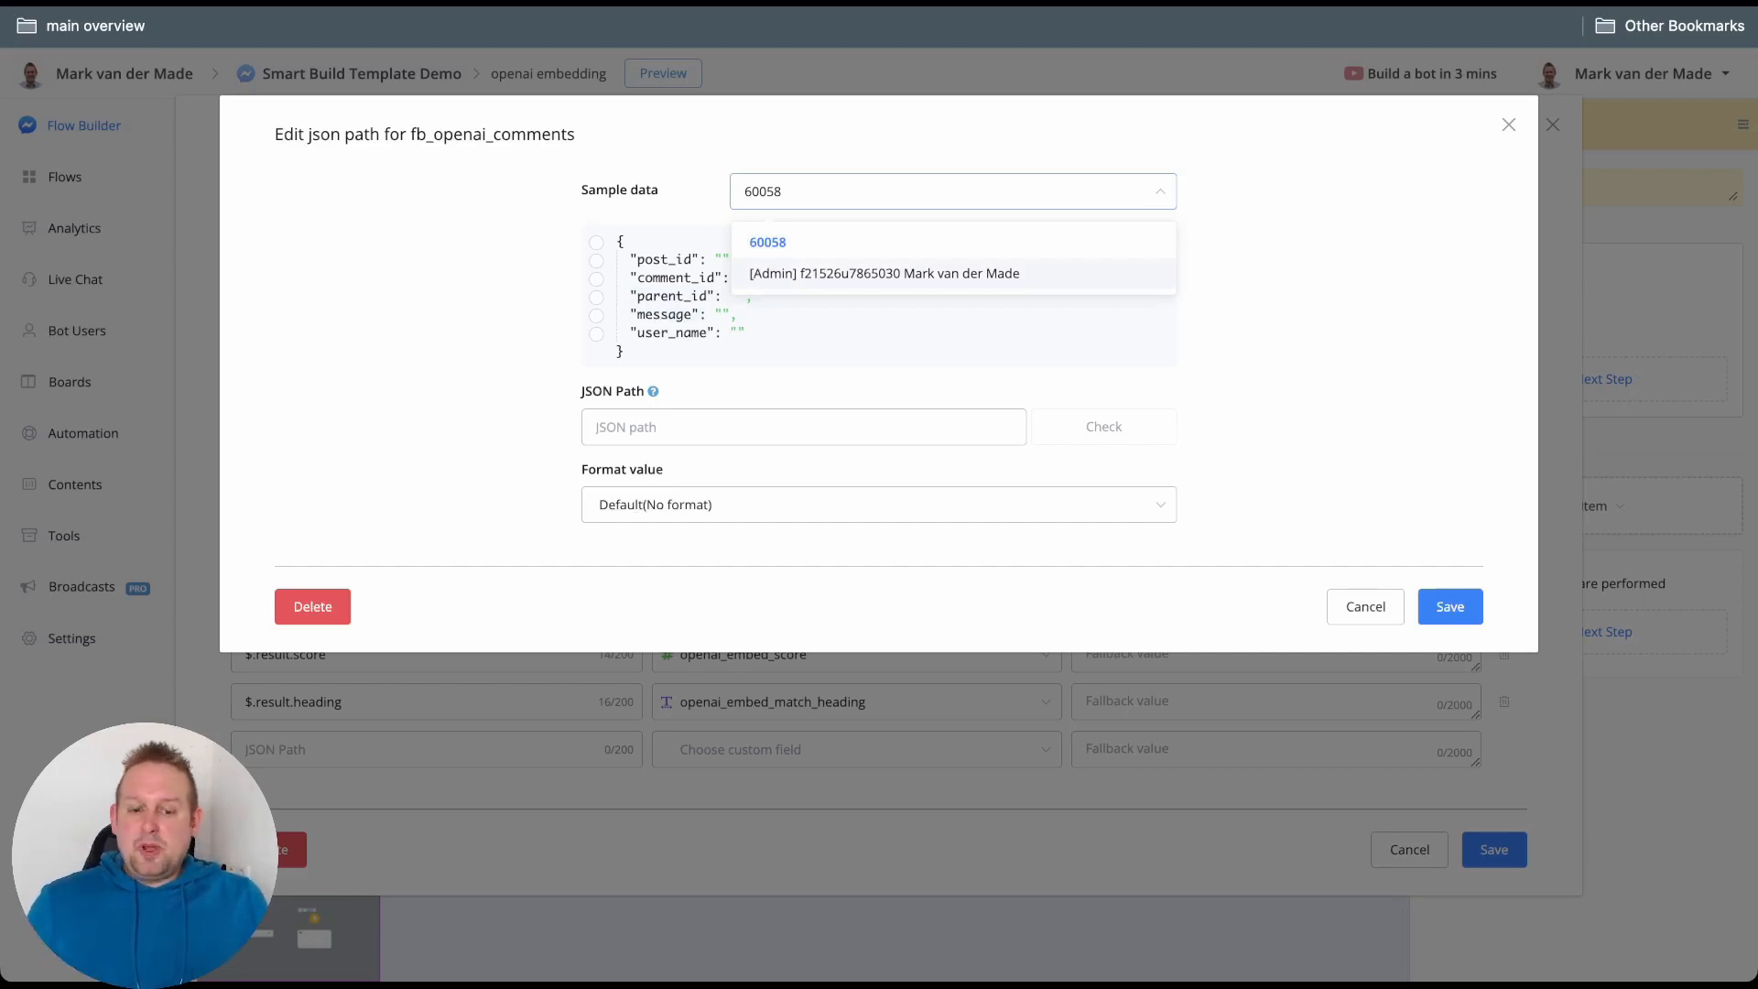
{"action": "key", "text": "Return"}
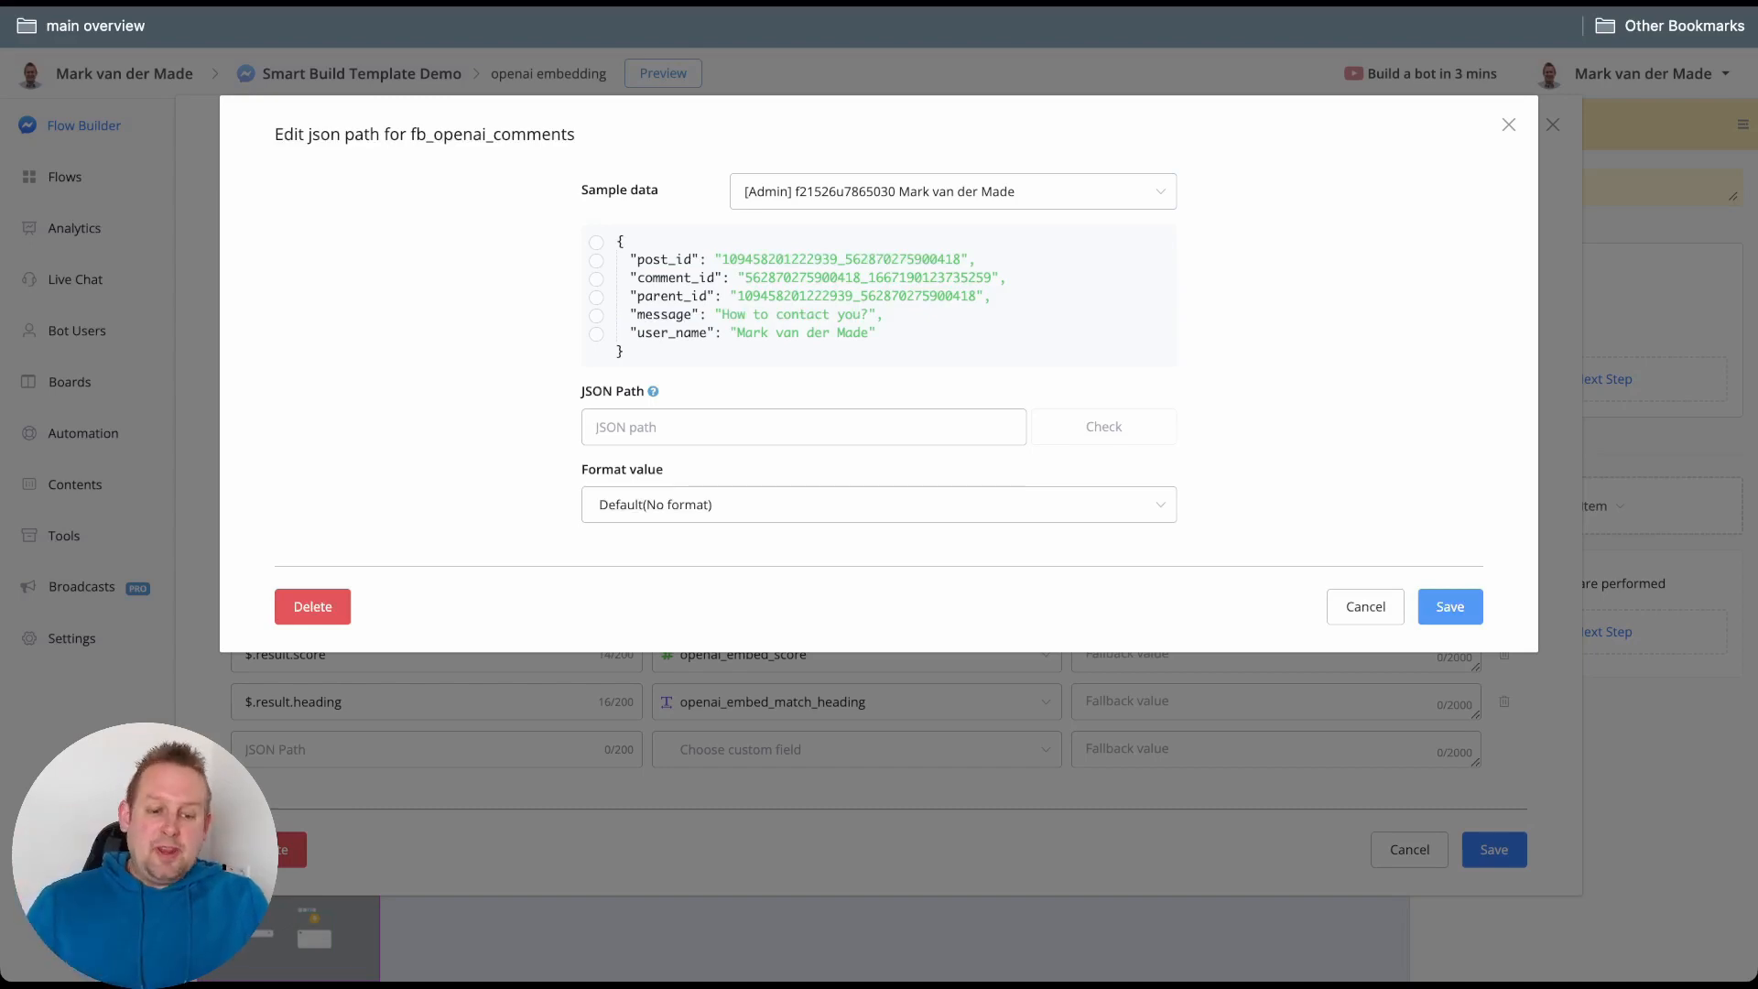
{"action": "left_click", "coordinate": [1450, 606]}
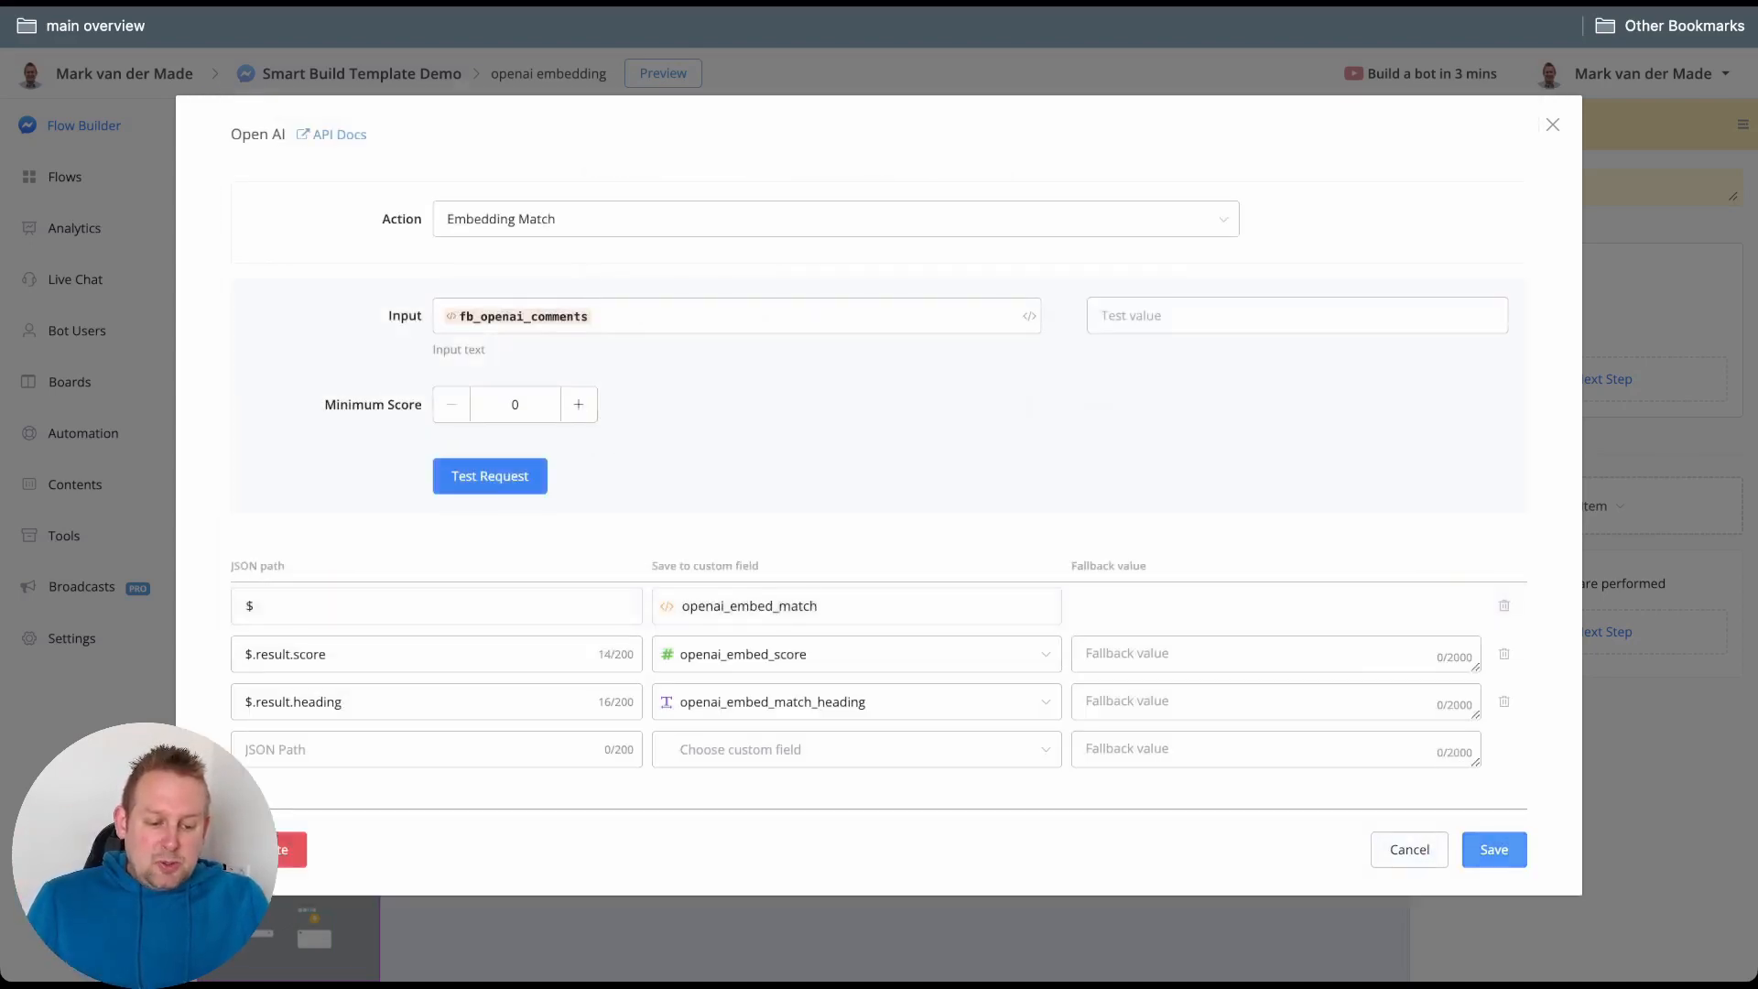
- Save the Embedding Match action and check the Add Admin form in the bot's admin list without adding anyone
{"action": "left_click", "coordinate": [1493, 849]}
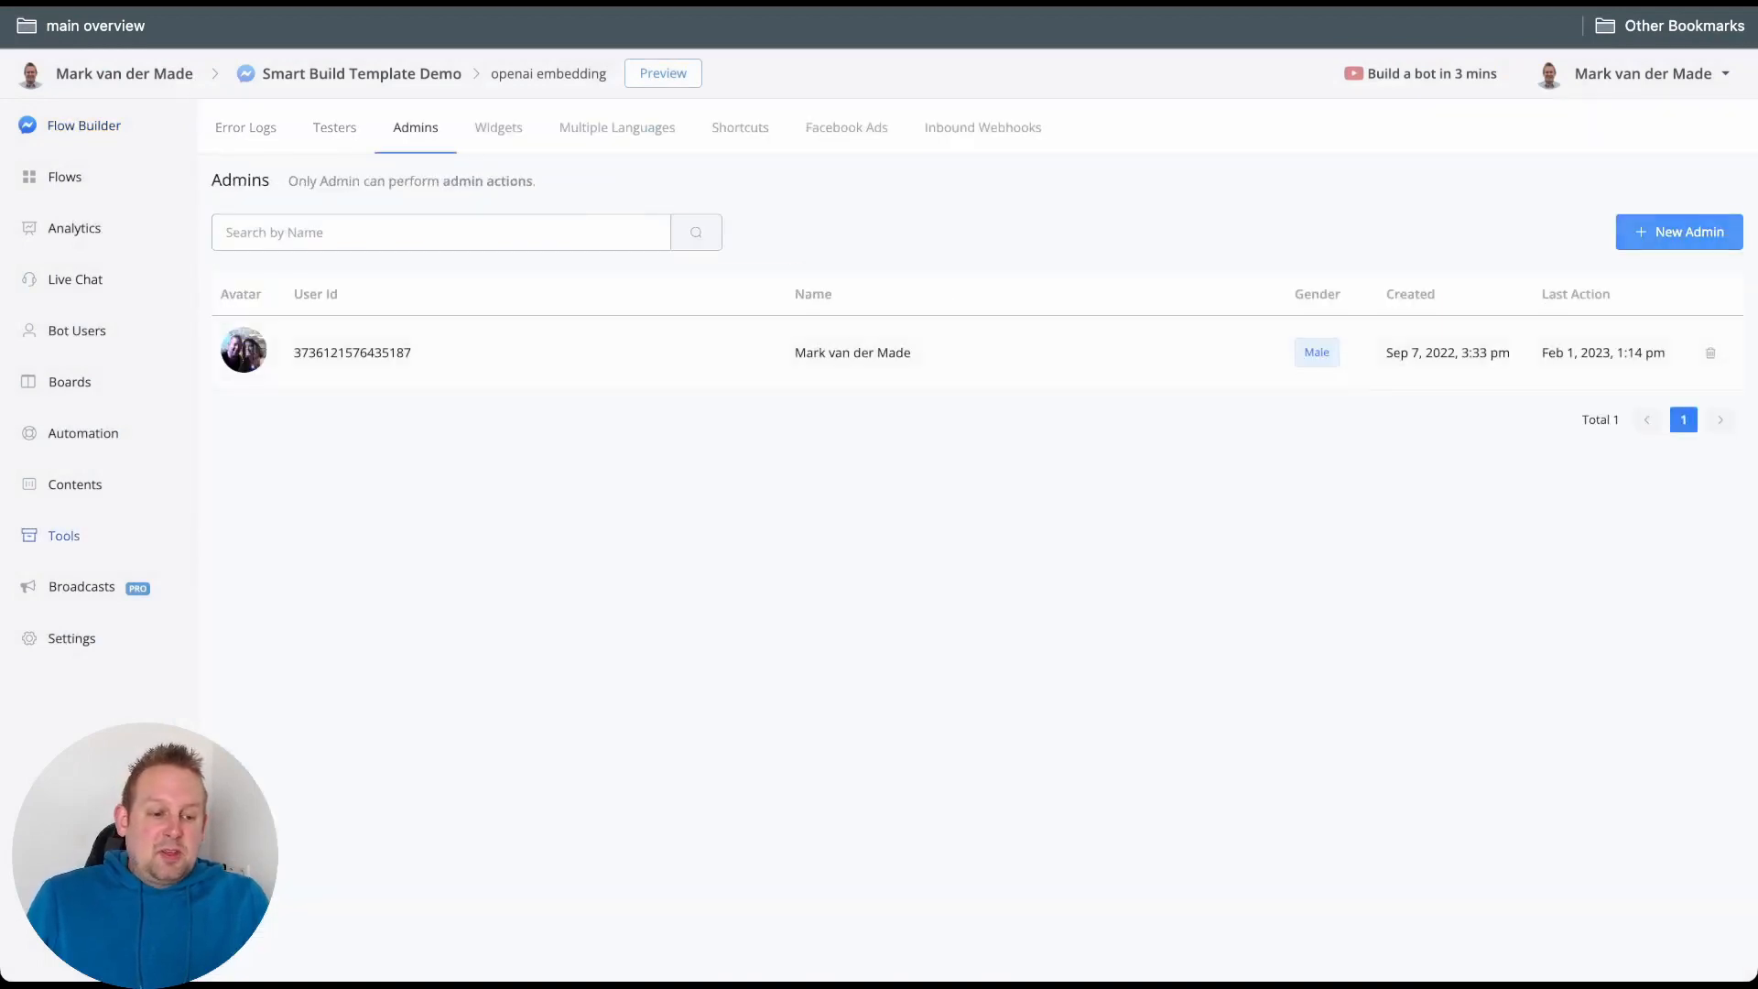
{"action": "left_click", "coordinate": [1680, 231]}
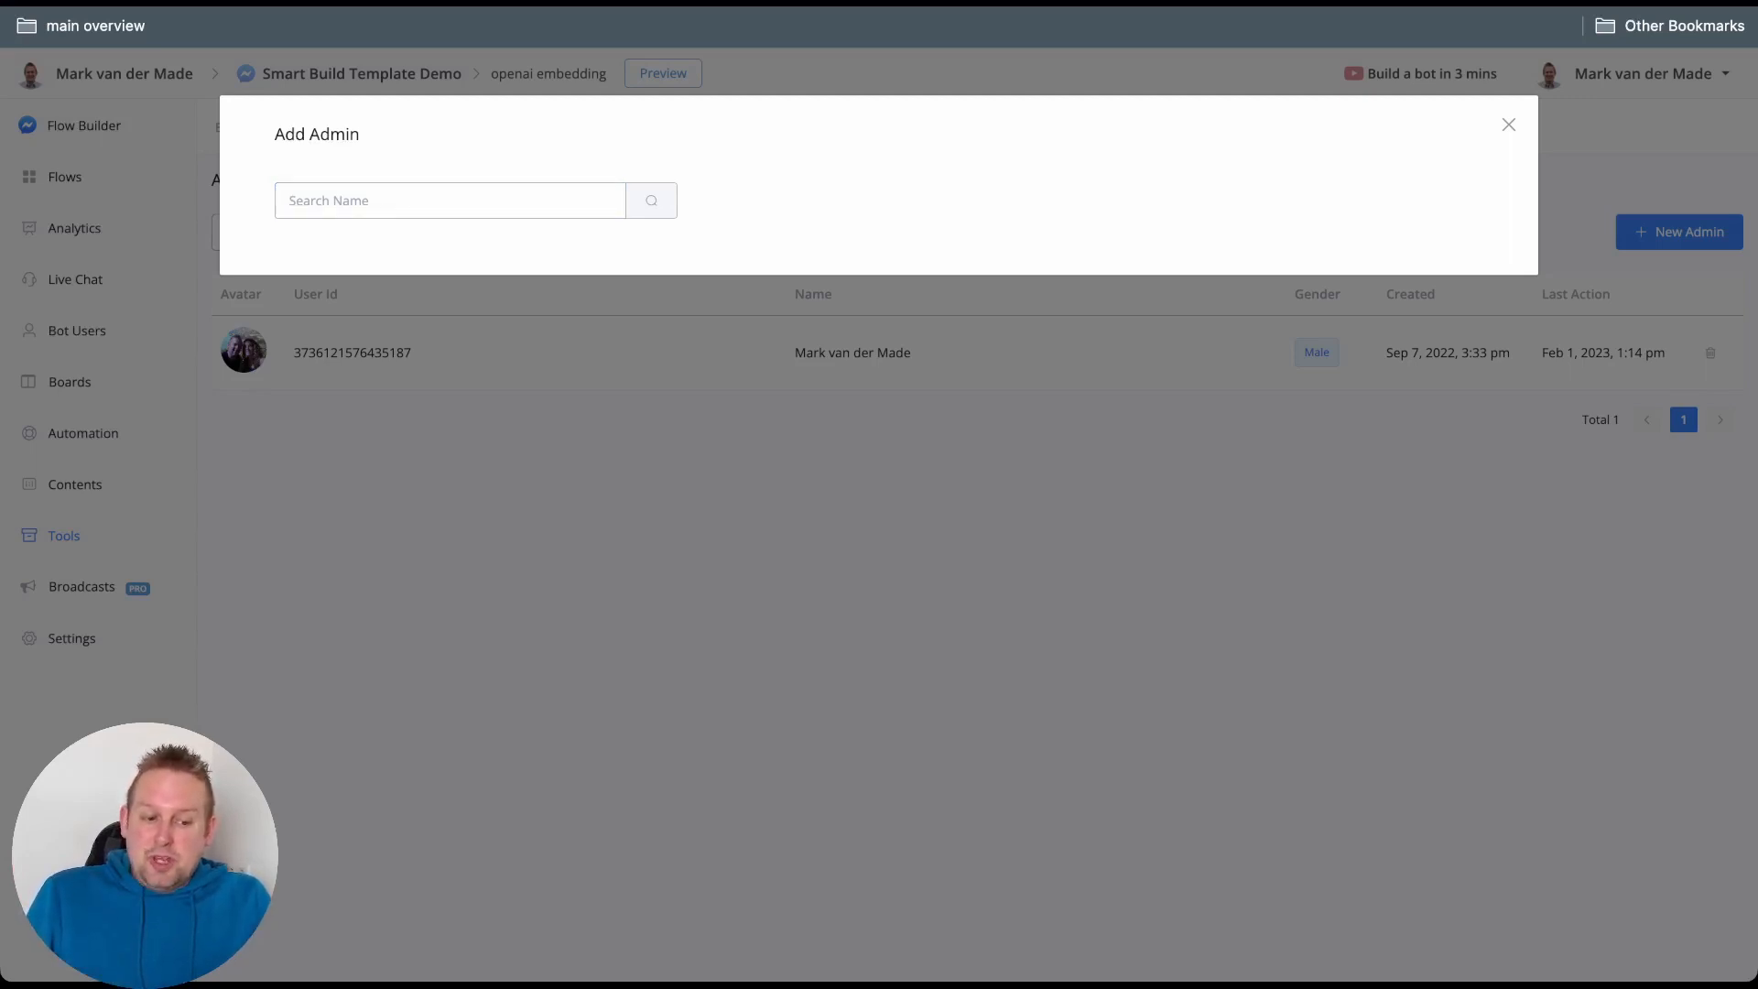
{"action": "left_click", "coordinate": [1509, 124]}
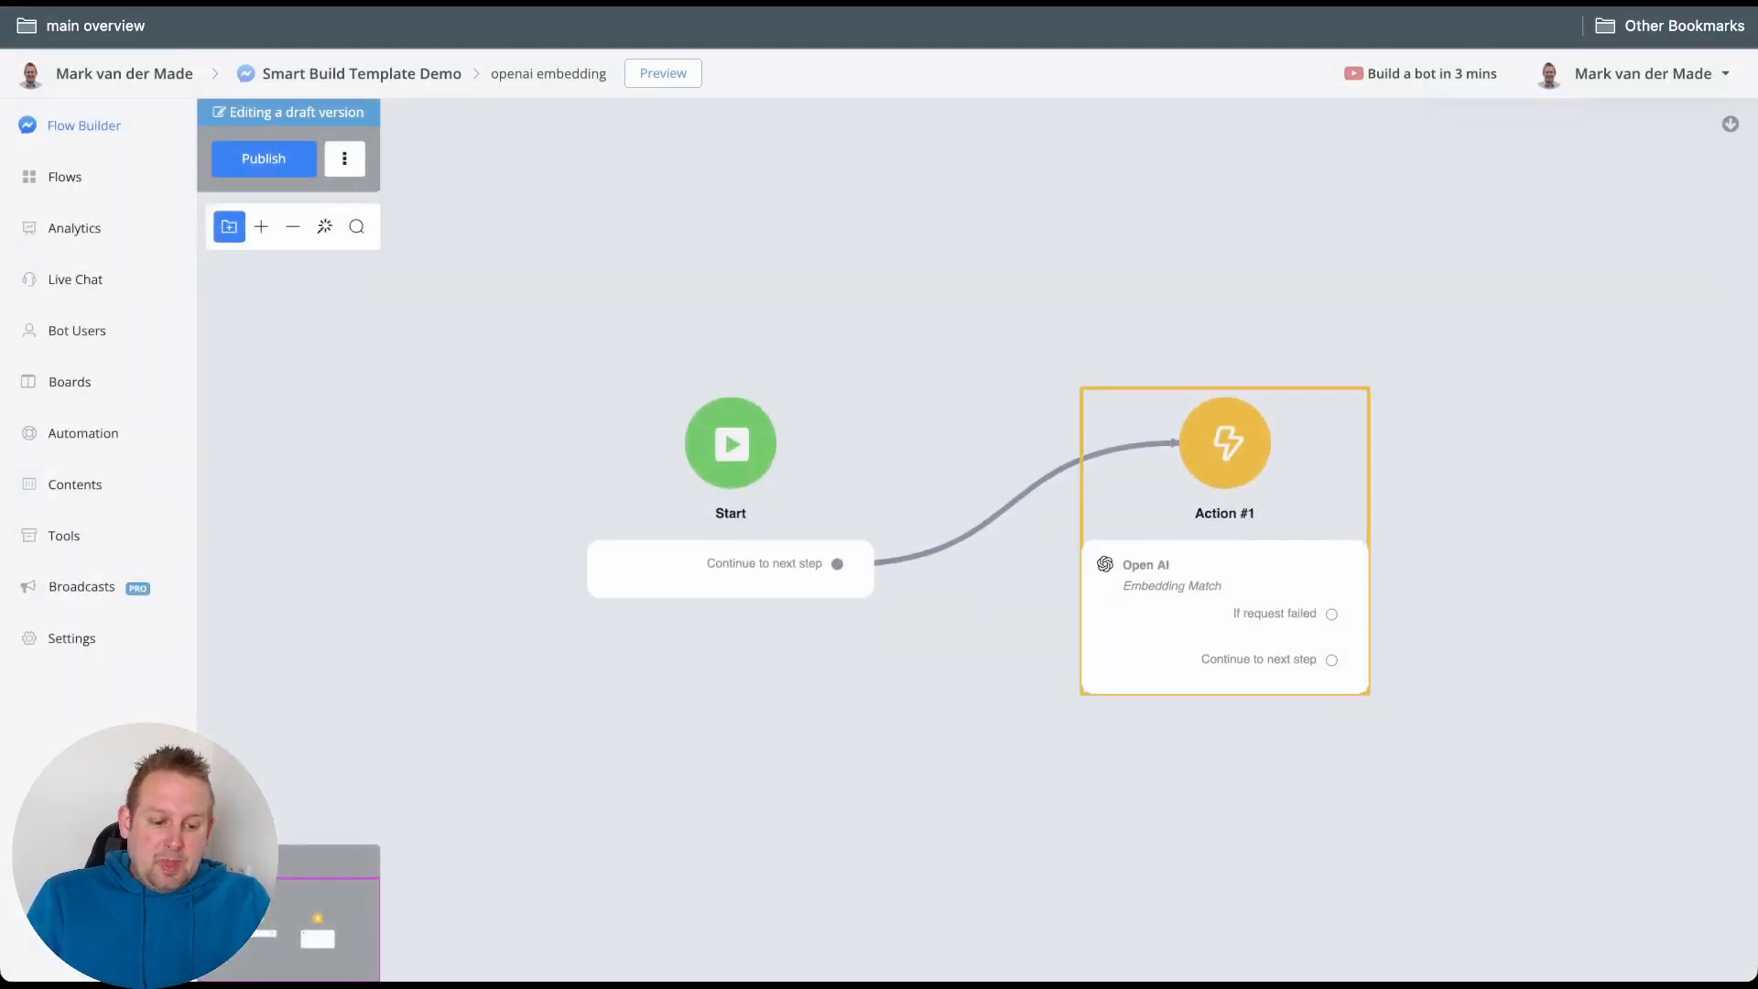
- In Action #1's Embedding Match, set the JSON path of the fb_openai_comments input to $.message
{"action": "left_click", "coordinate": [1226, 587]}
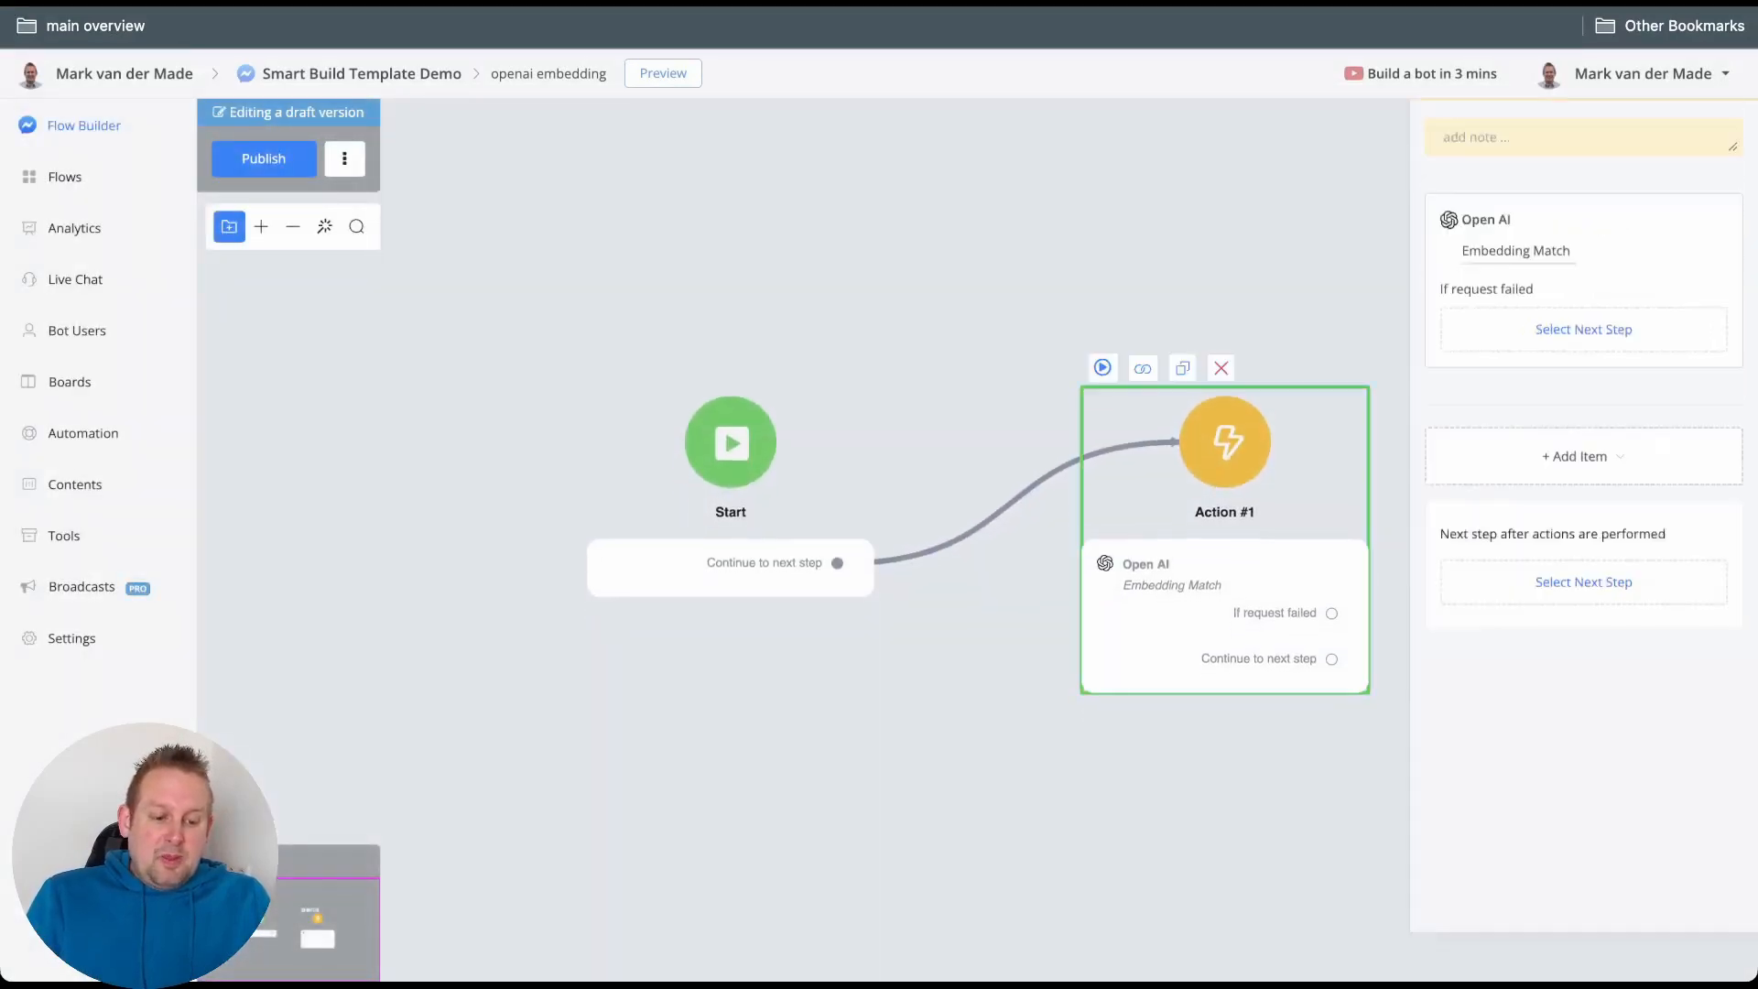
{"action": "left_click", "coordinate": [1517, 297]}
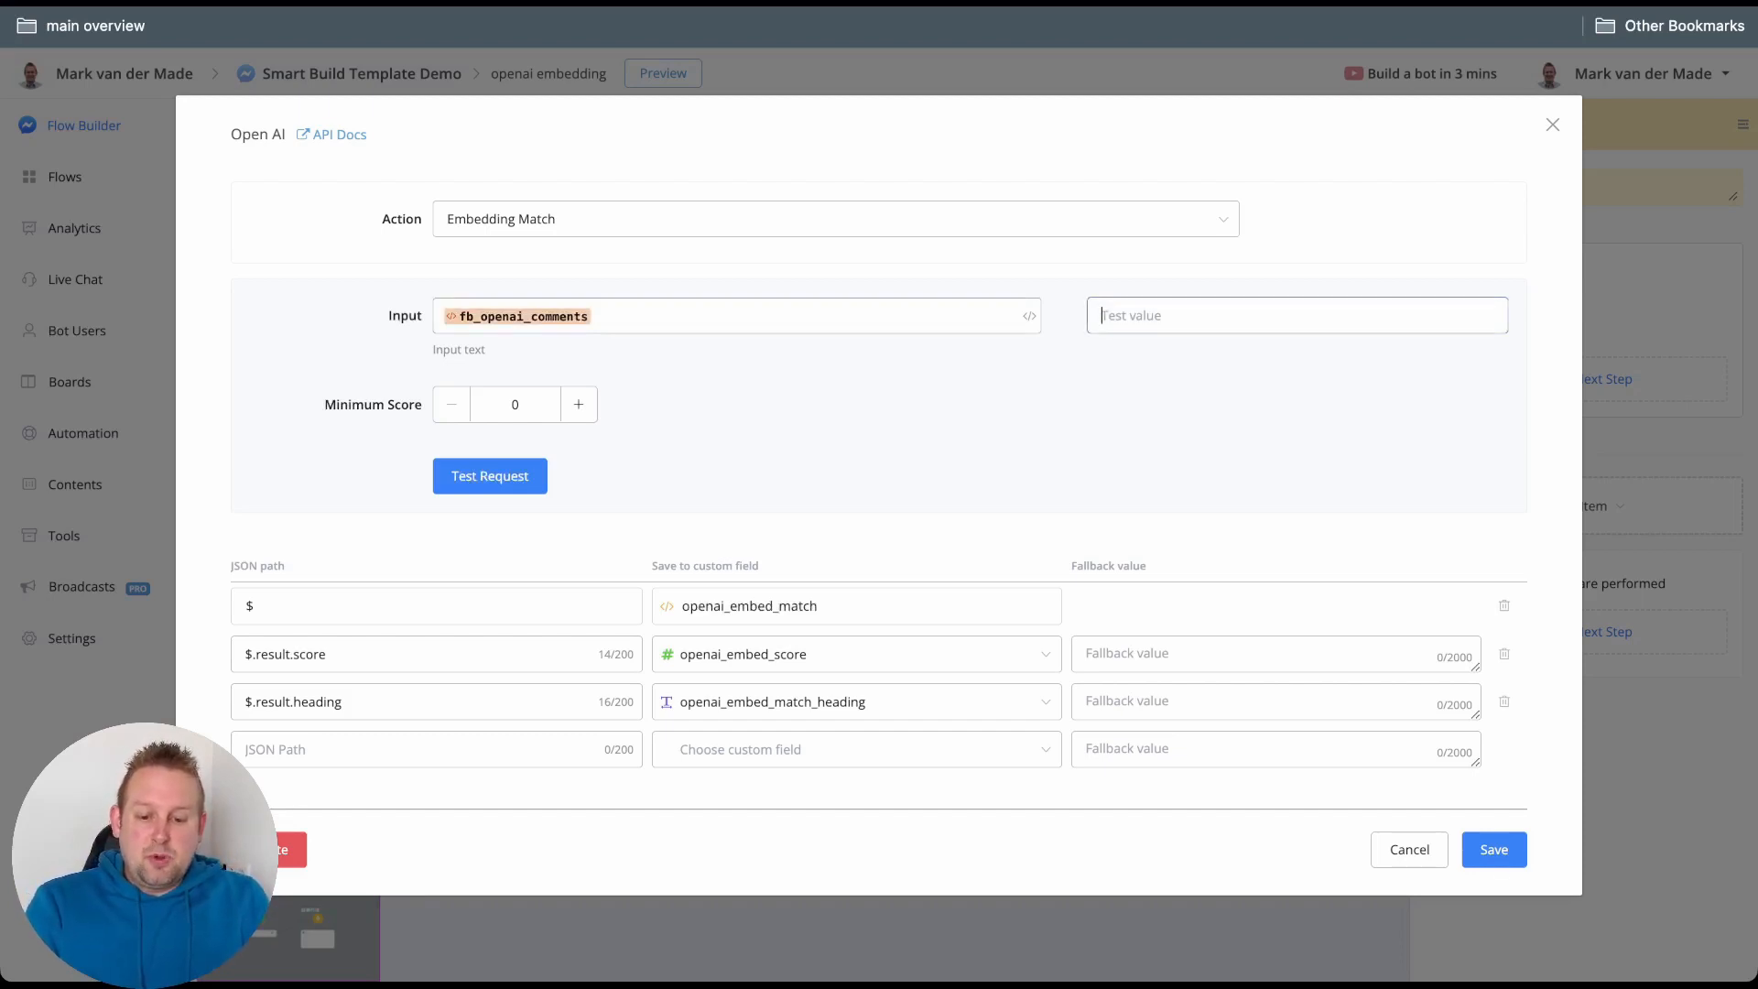
{"action": "left_click", "coordinate": [522, 316]}
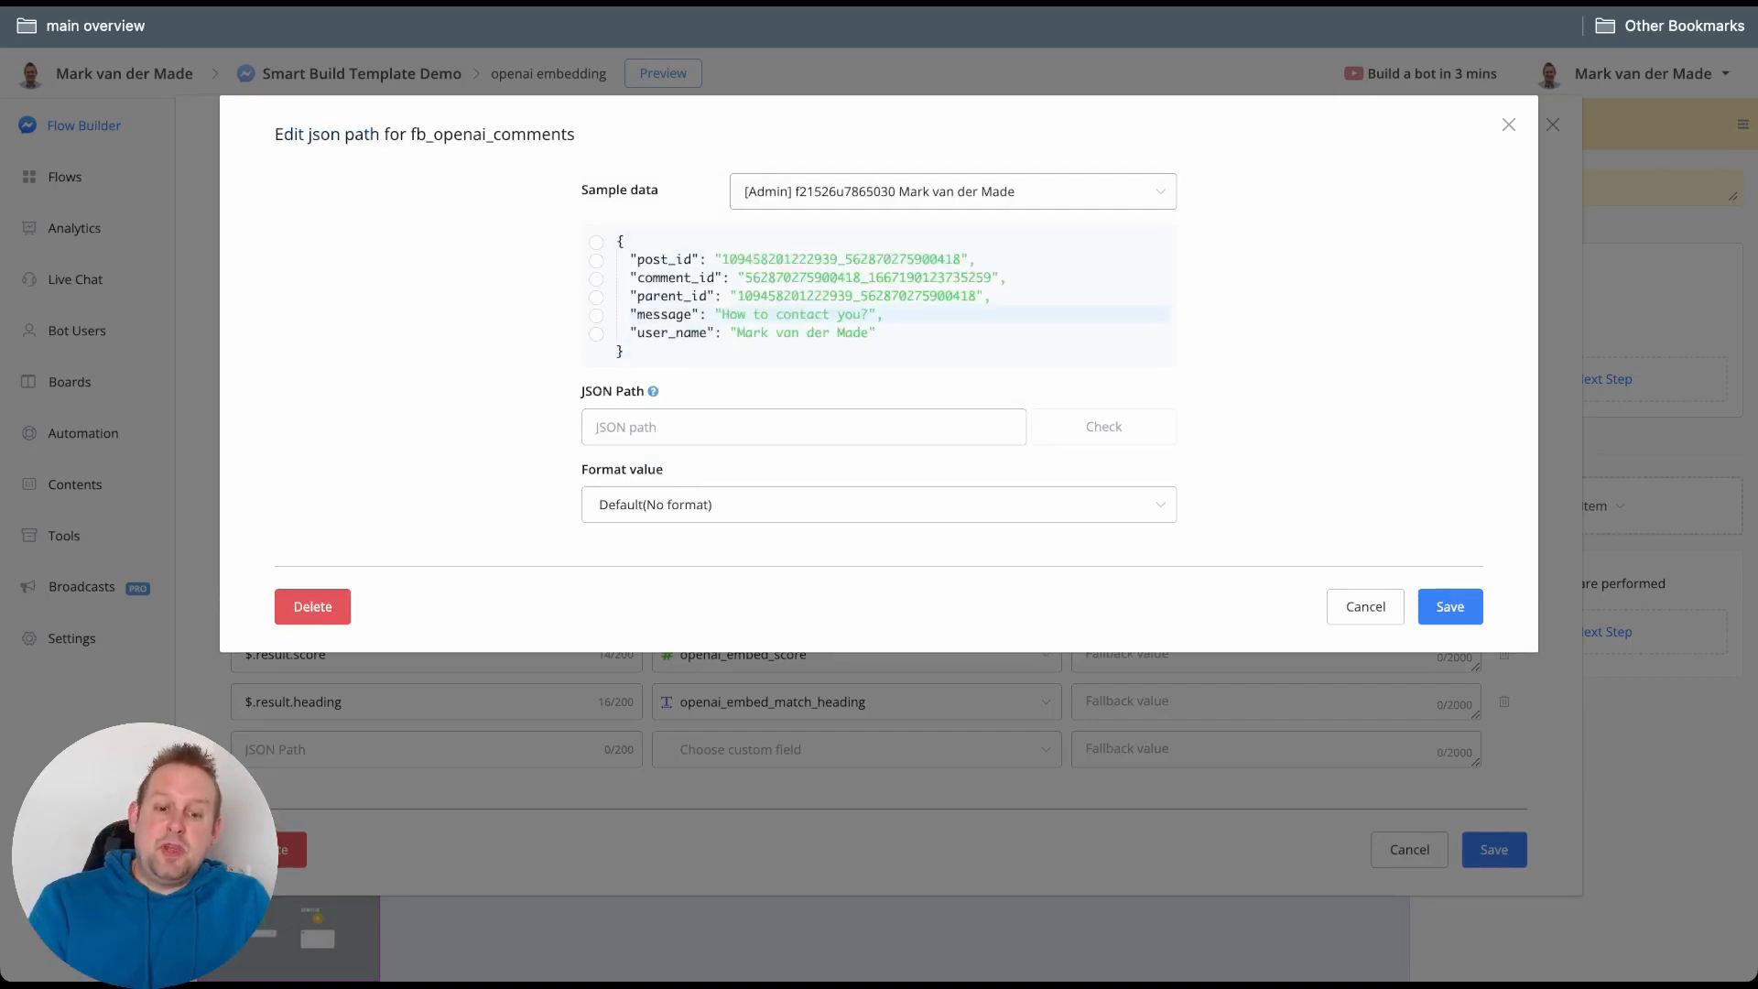
{"action": "left_click", "coordinate": [596, 316]}
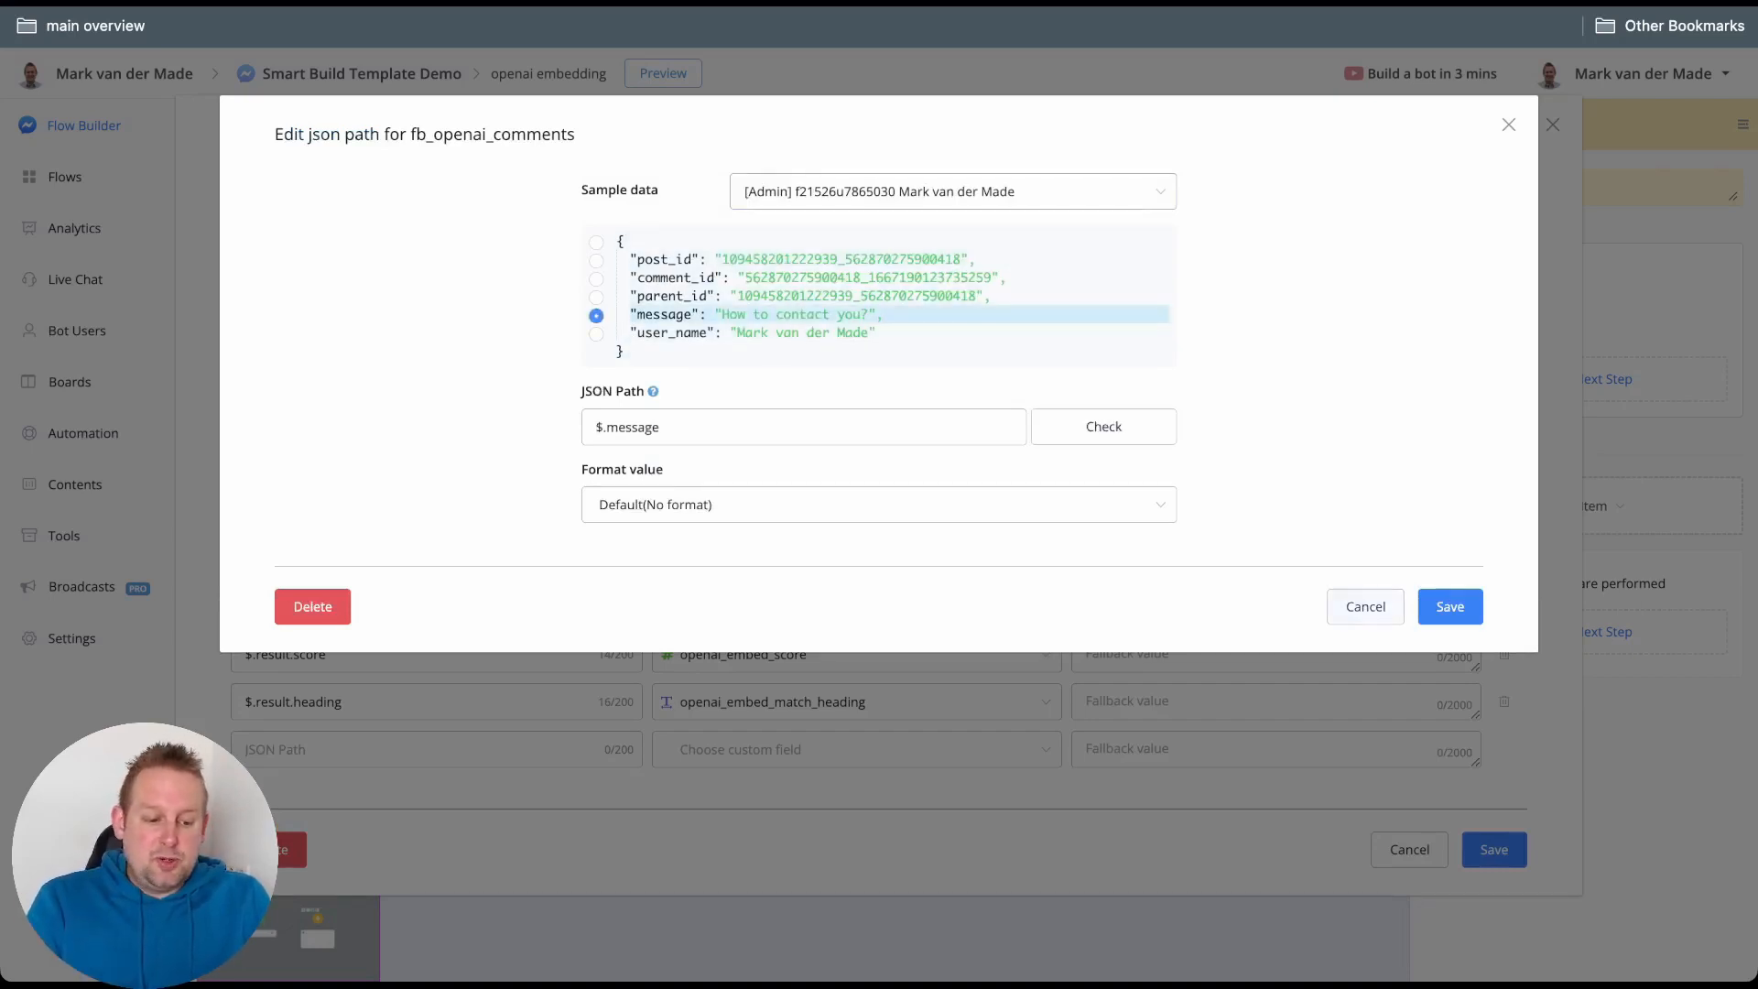
{"action": "left_click", "coordinate": [1451, 606]}
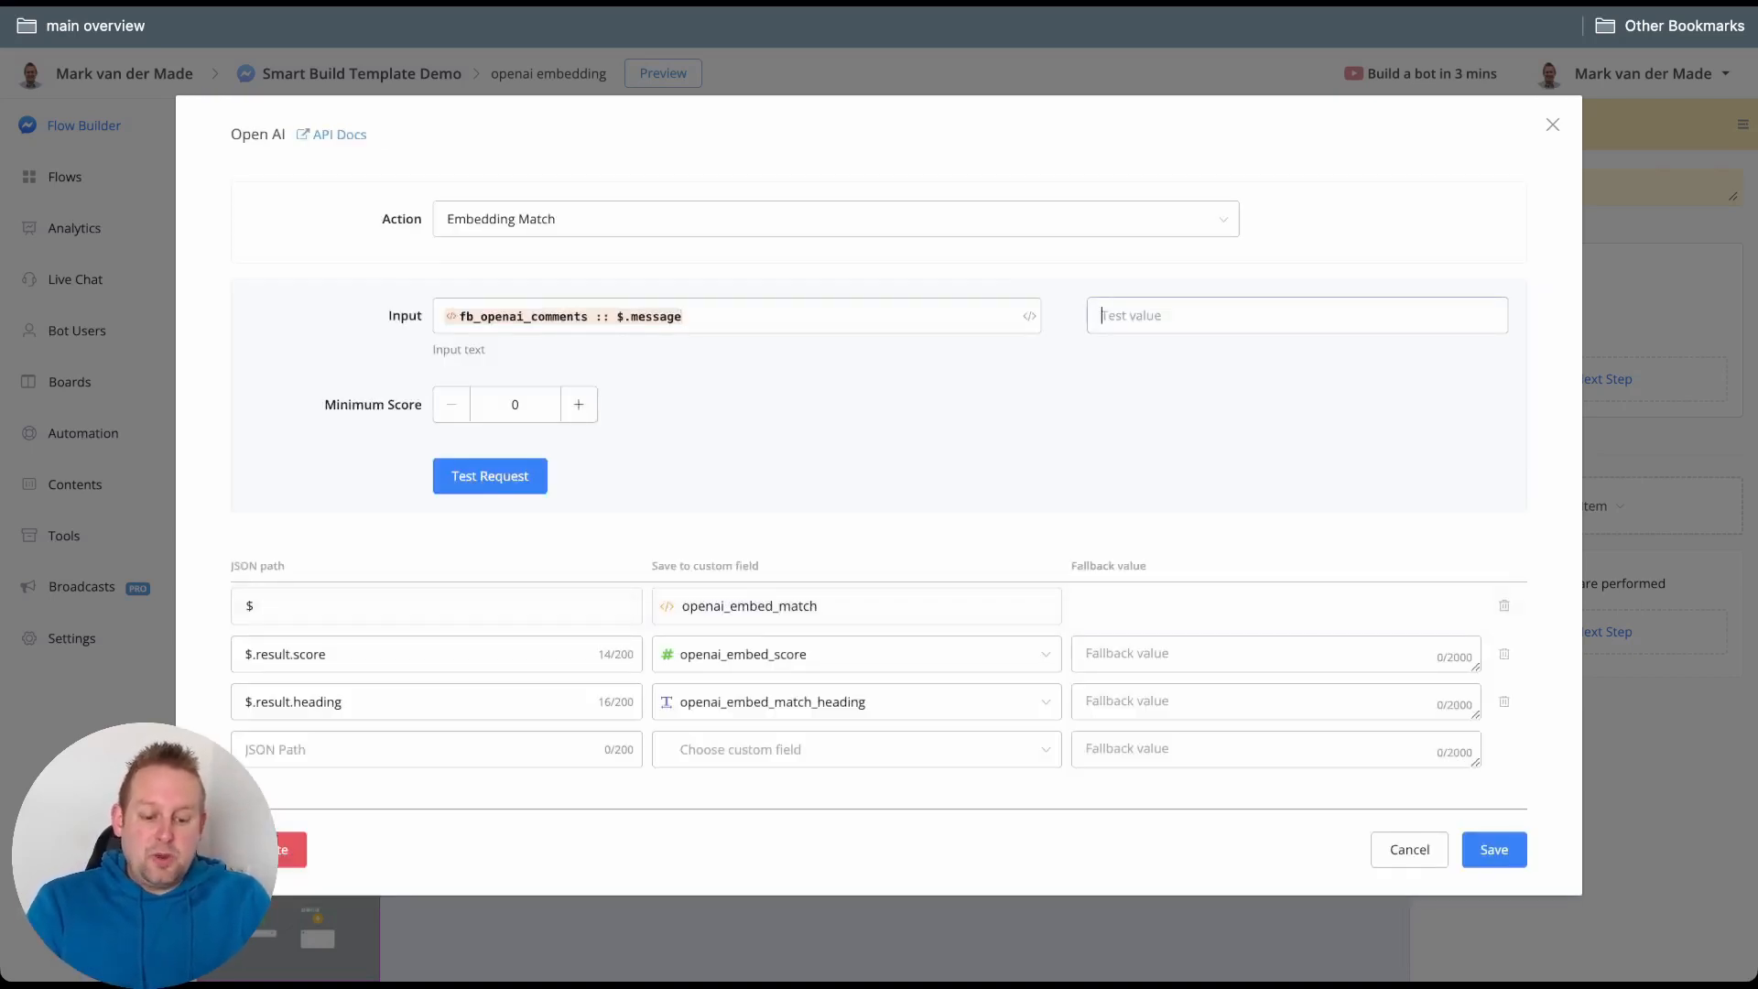
- Test the Embedding Match request with "How to contact you?" and map $.result to the openai_embed_match custom field
{"action": "type", "text": "H"}
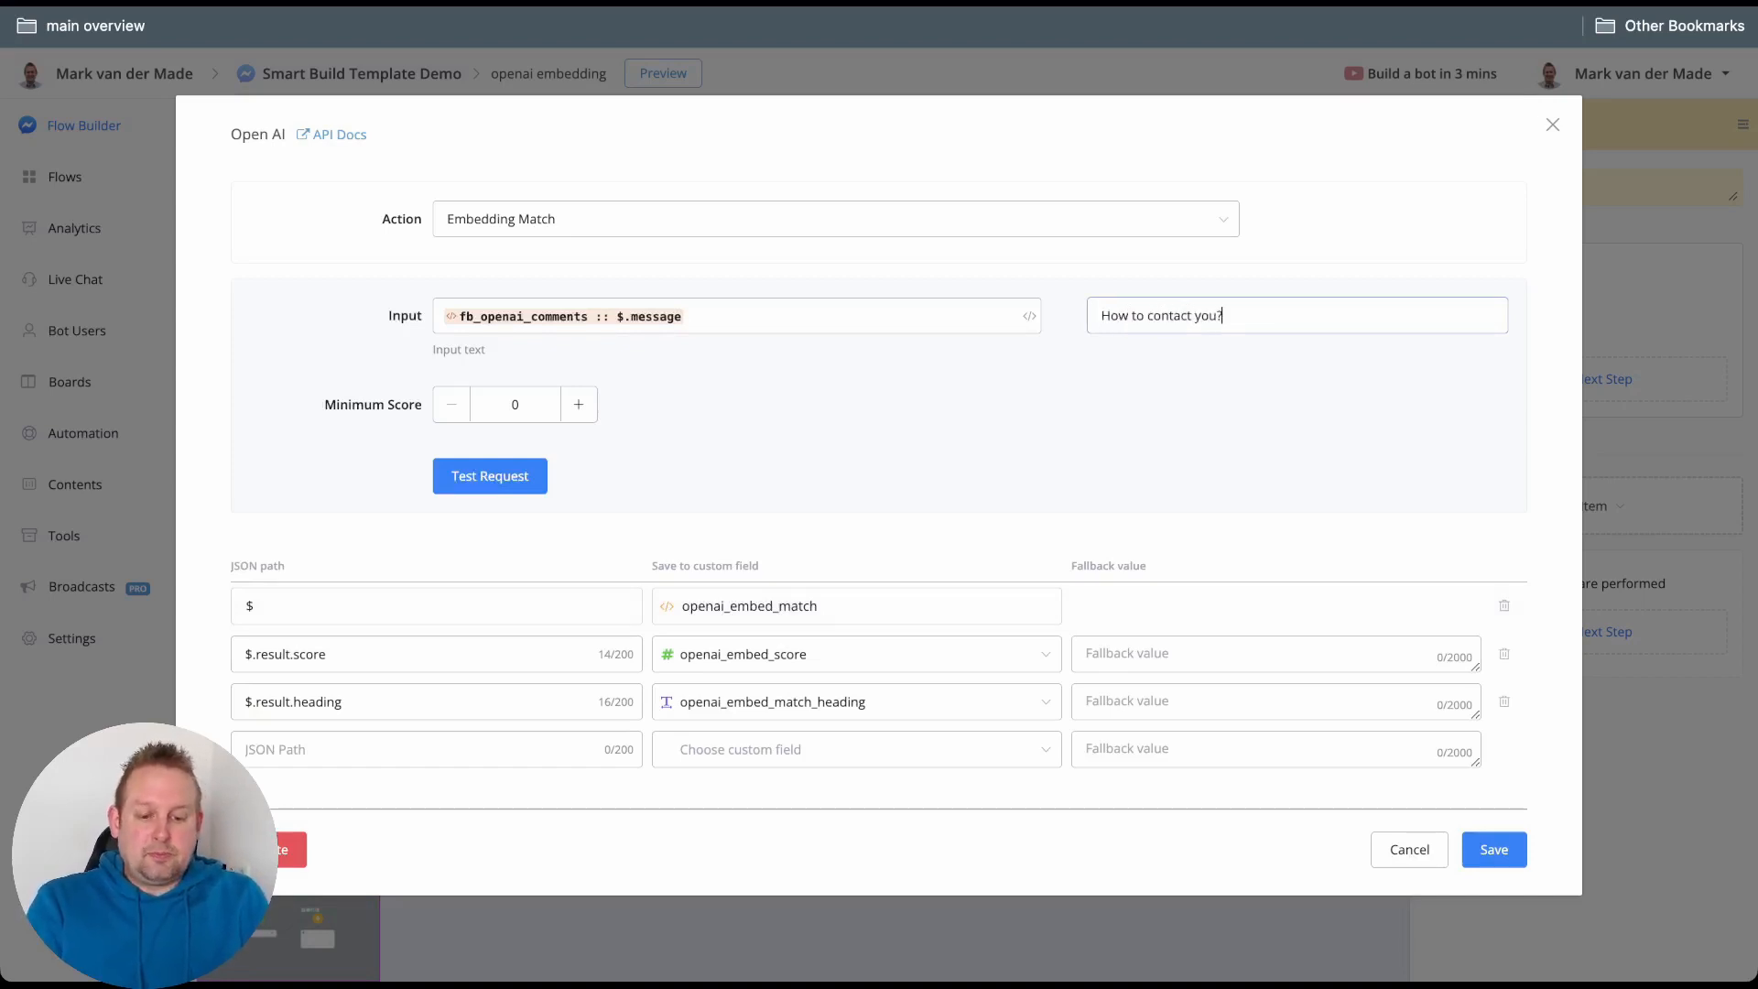
{"action": "left_click", "coordinate": [490, 476]}
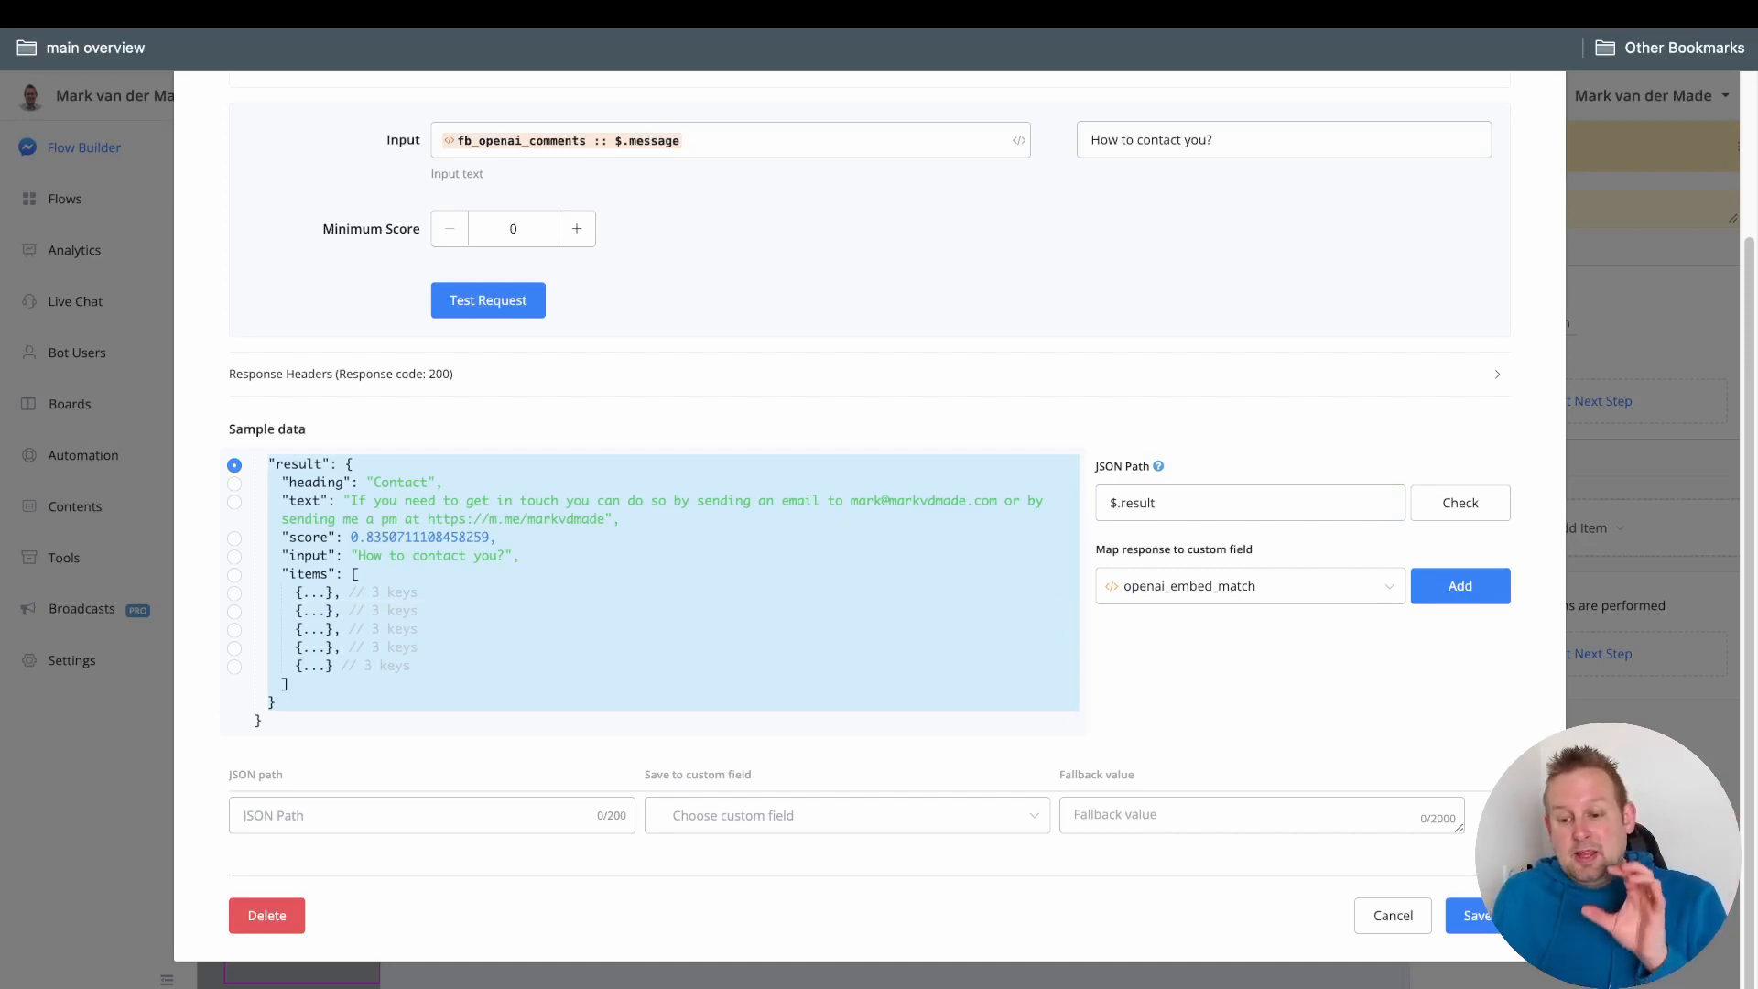
{"action": "left_click", "coordinate": [1461, 586]}
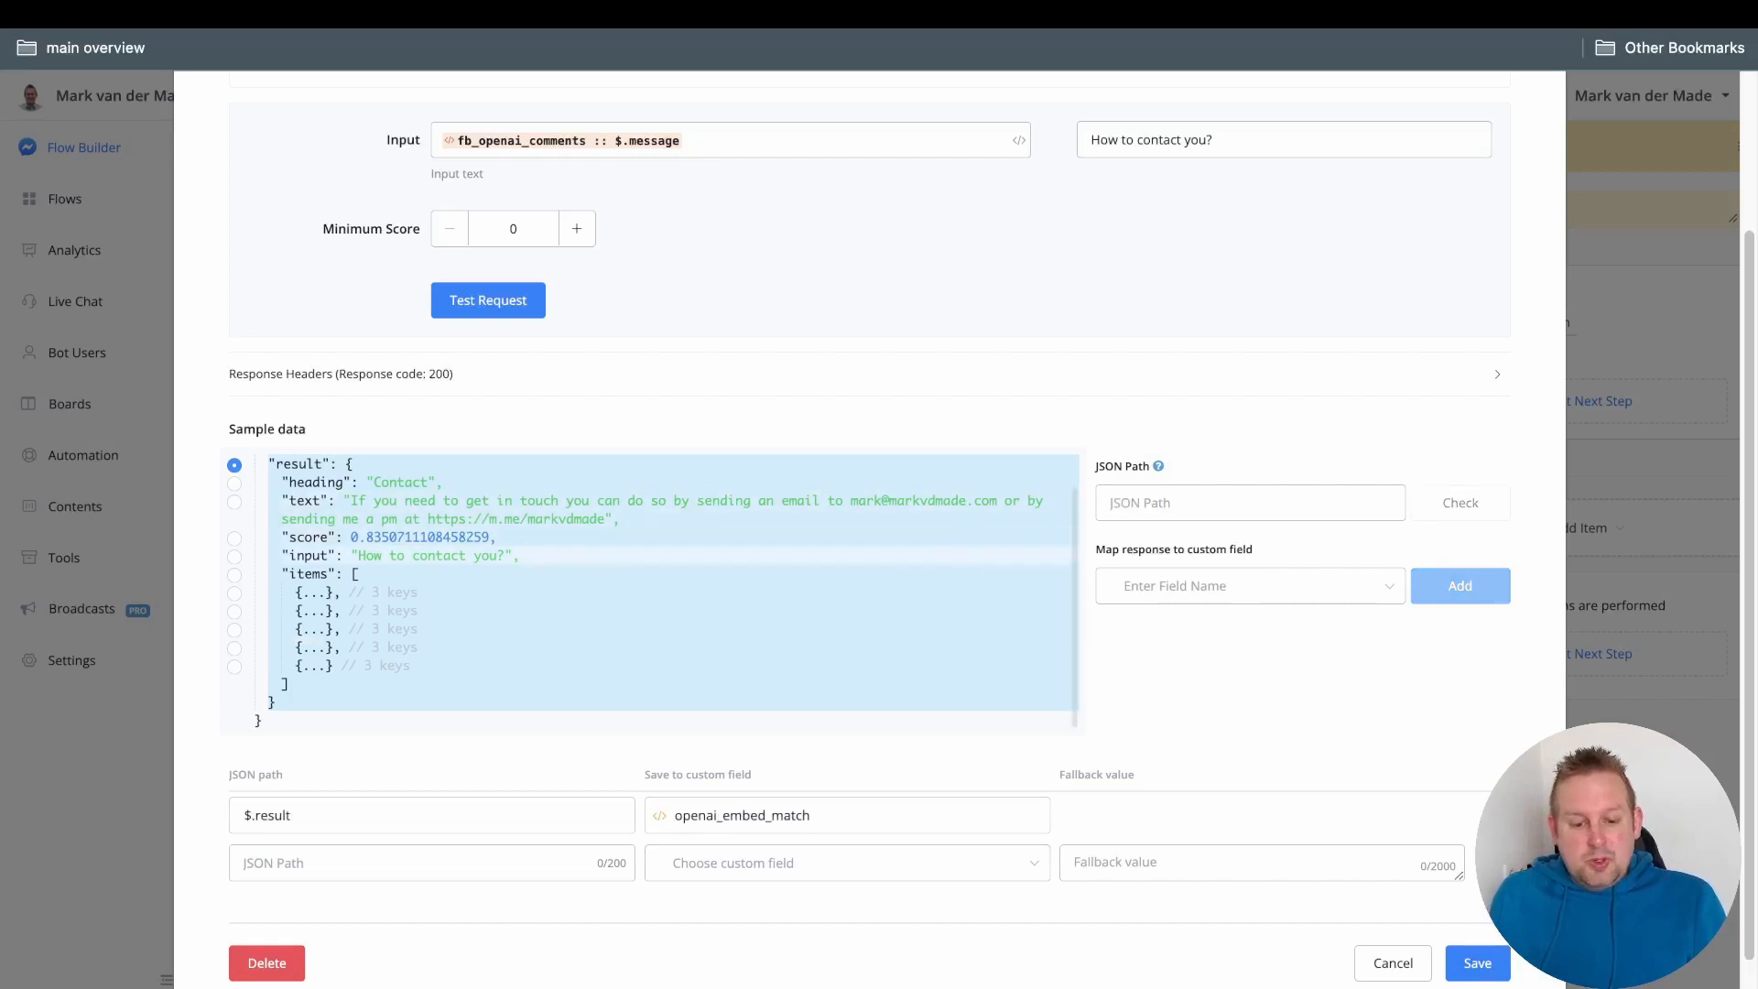
- Map $.result.score to the openai_embed_score custom field and save the Embedding Match action
{"action": "left_click", "coordinate": [403, 538]}
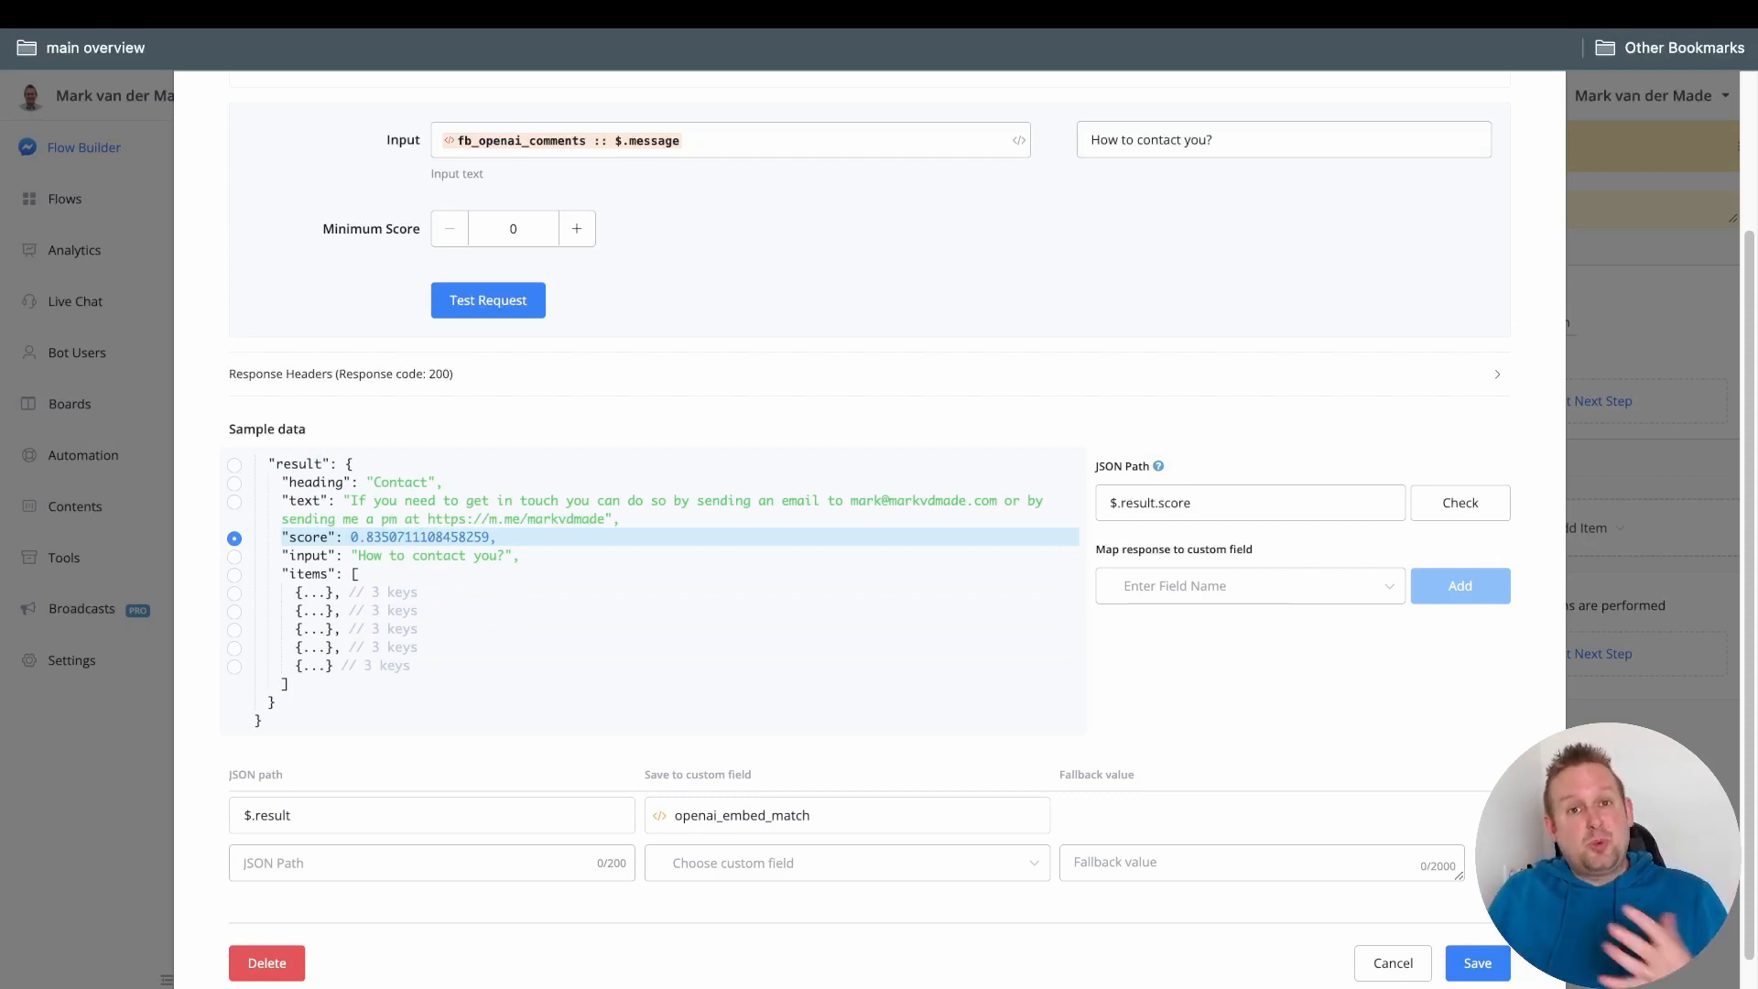
{"action": "left_click", "coordinate": [1250, 586]}
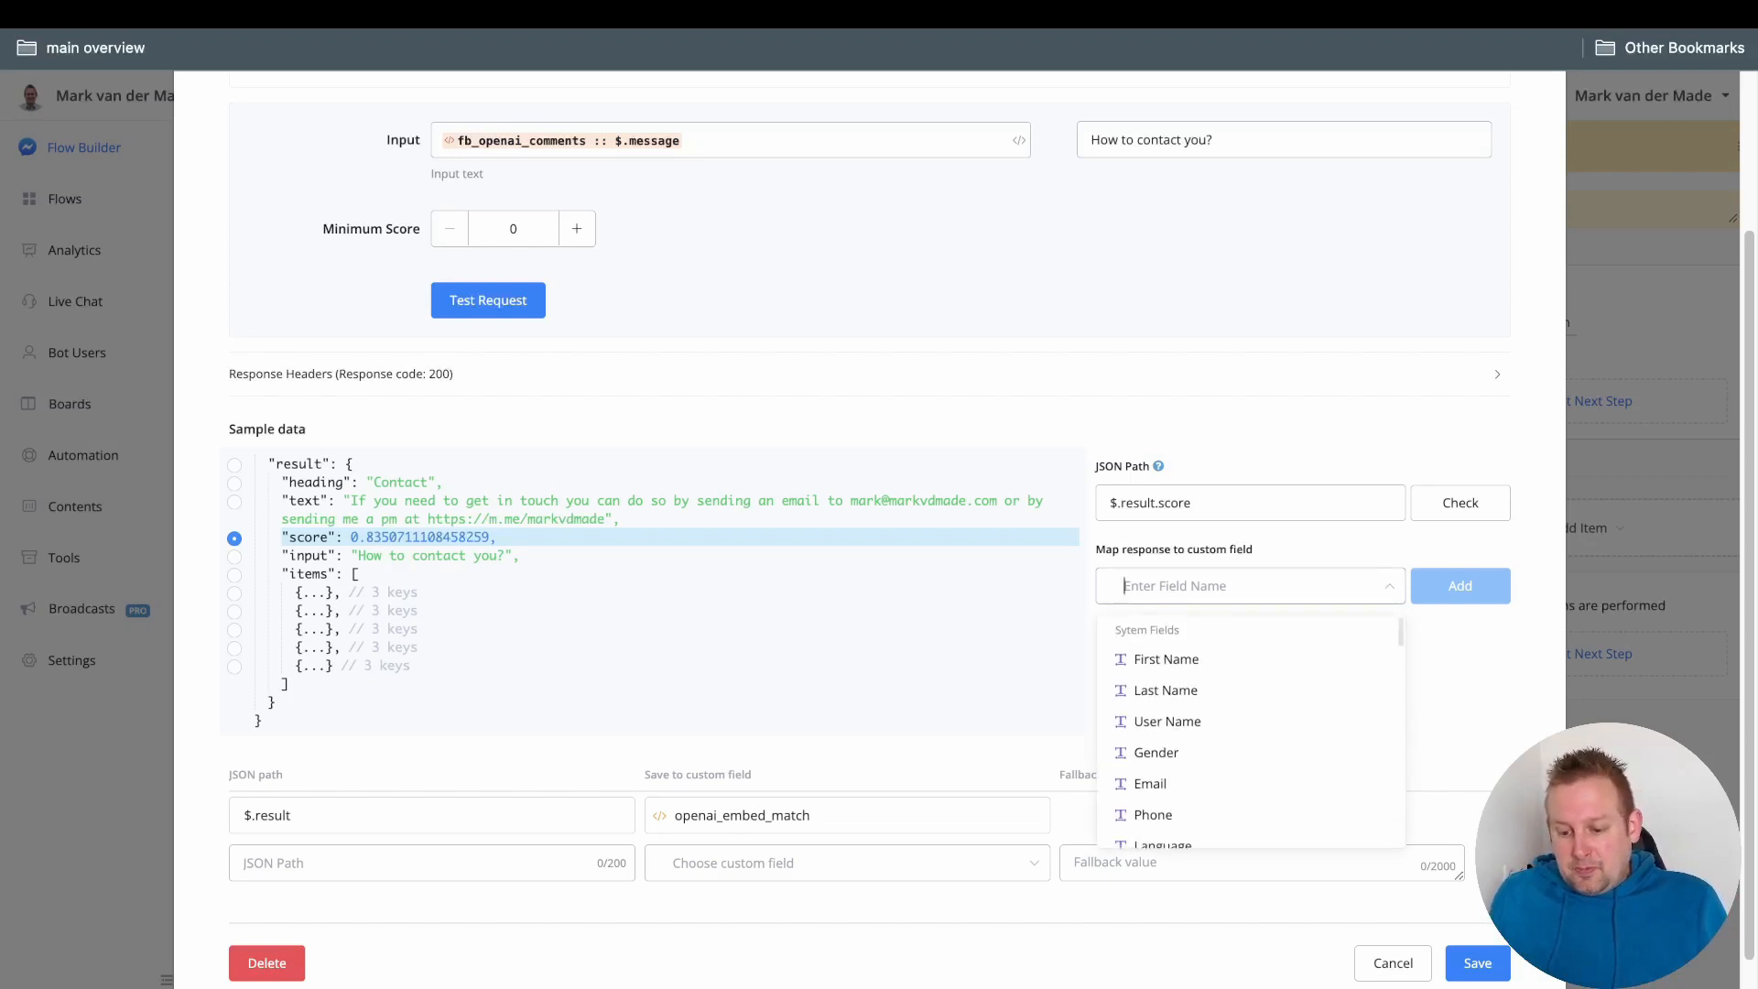
{"action": "type", "text": "scor"}
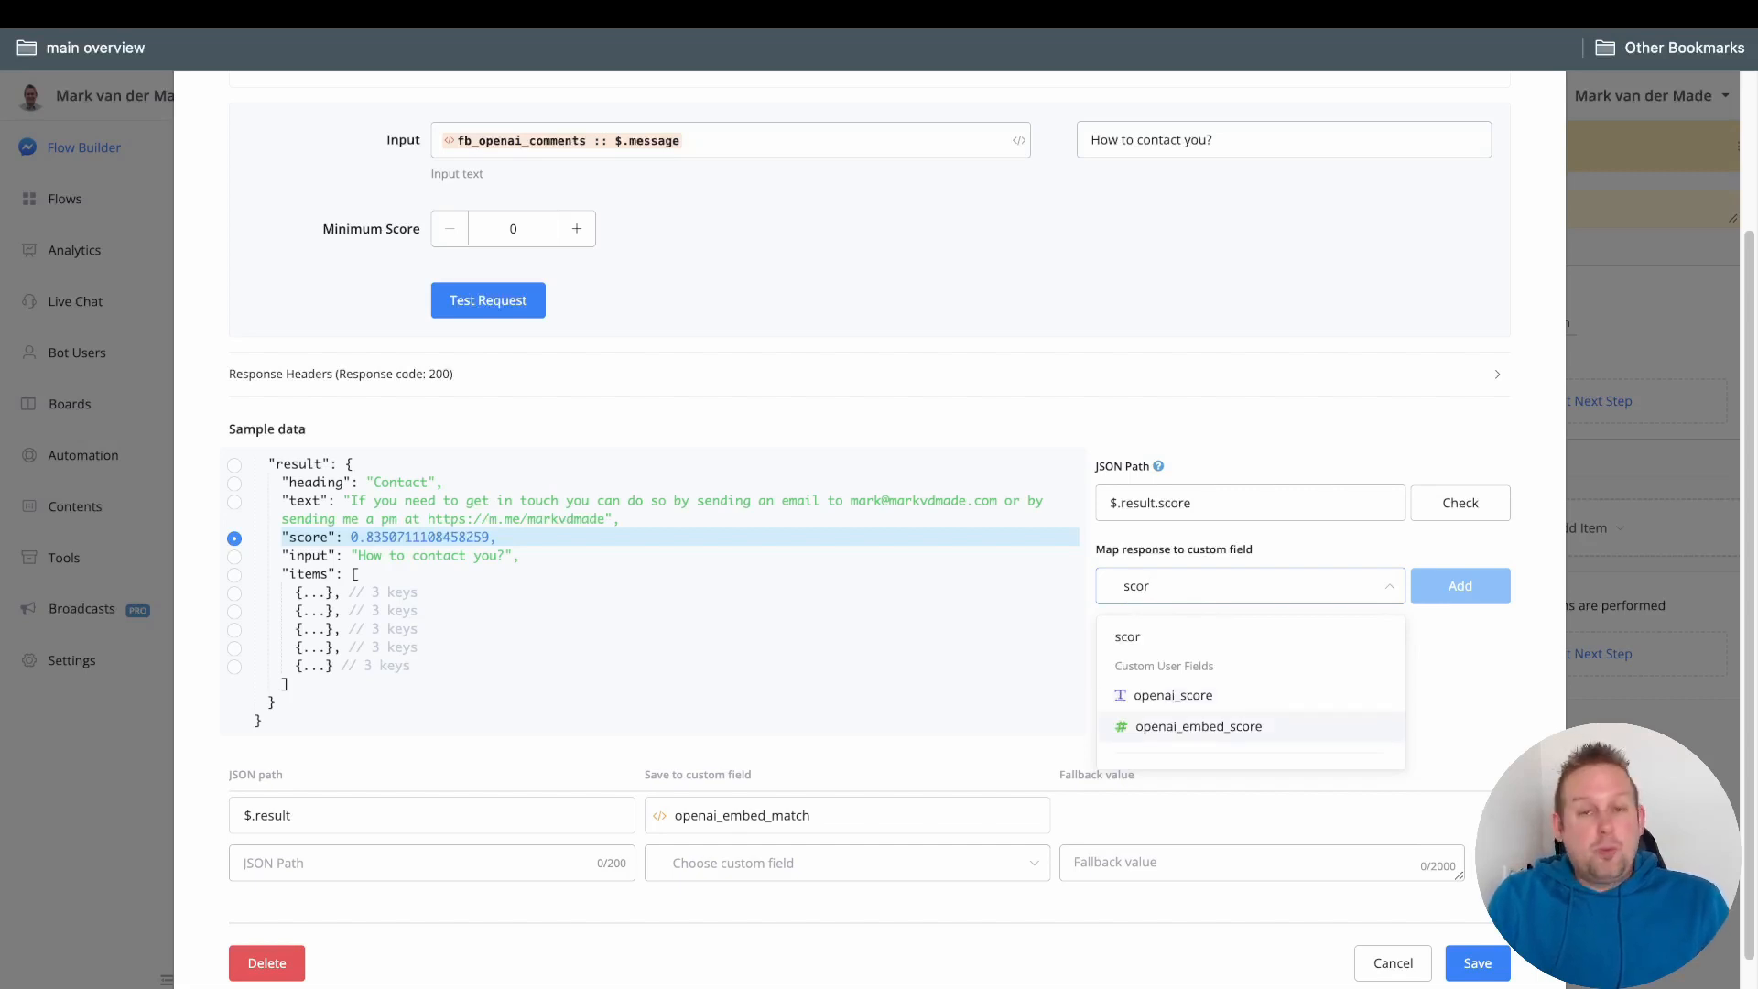
{"action": "left_click", "coordinate": [1198, 726]}
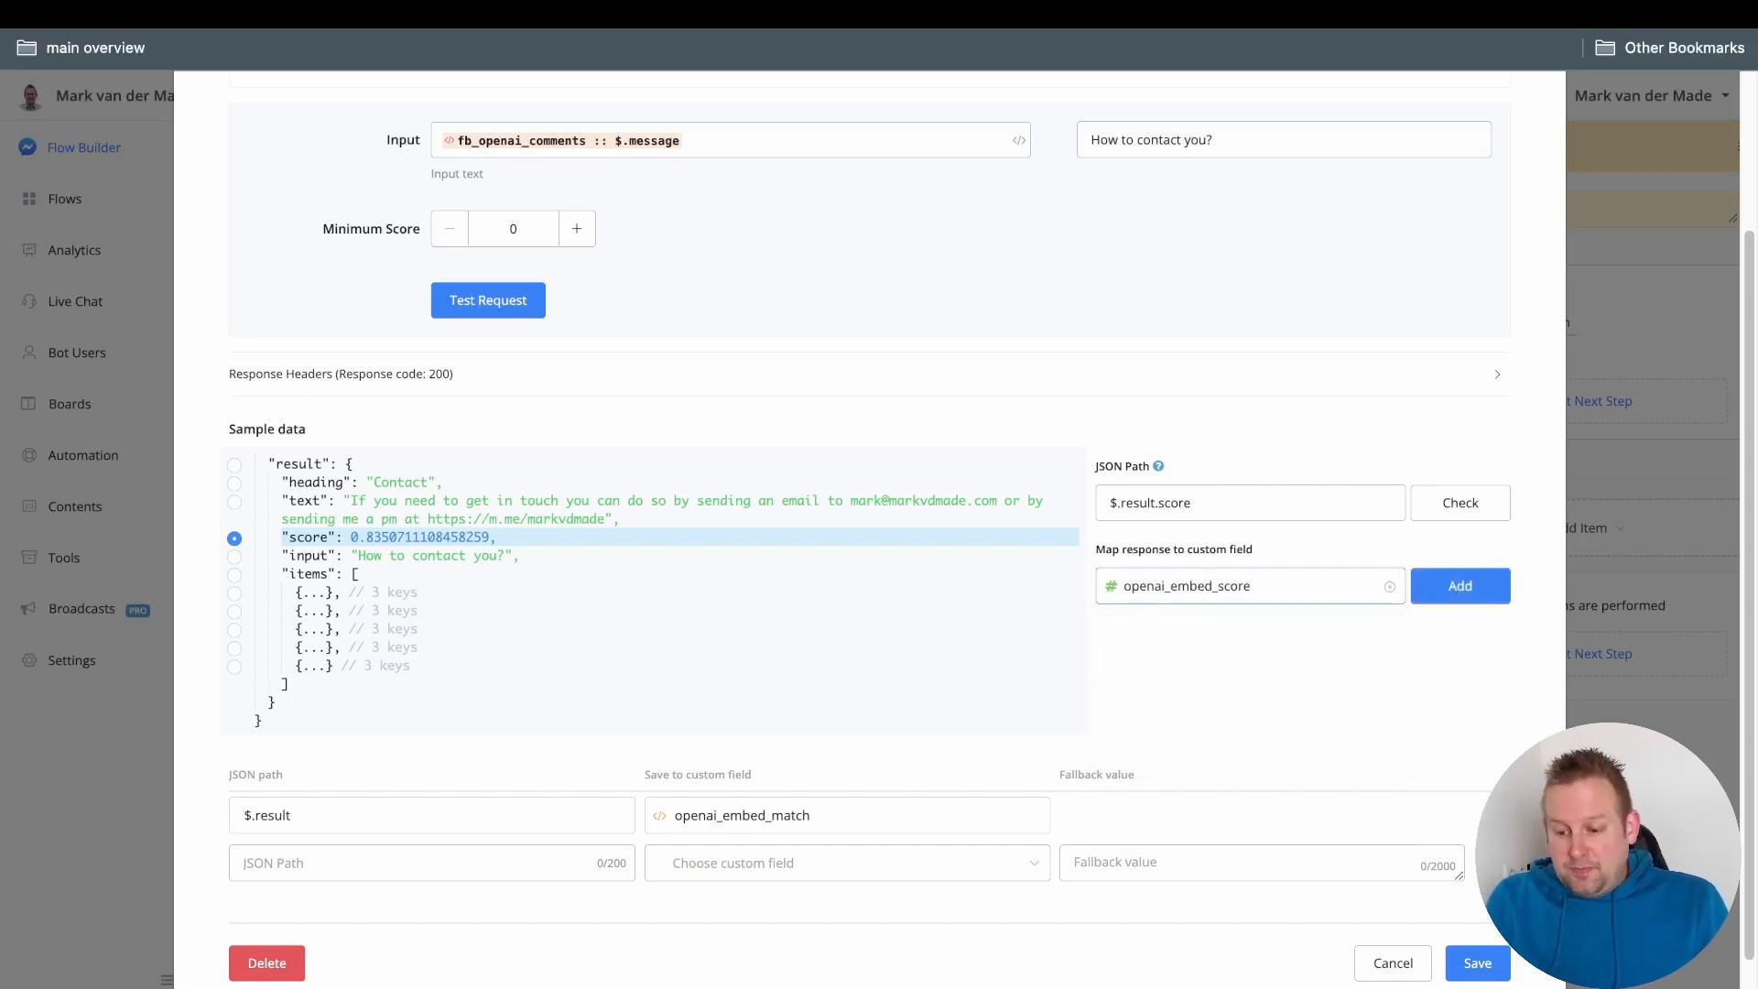
{"action": "left_click", "coordinate": [1460, 586]}
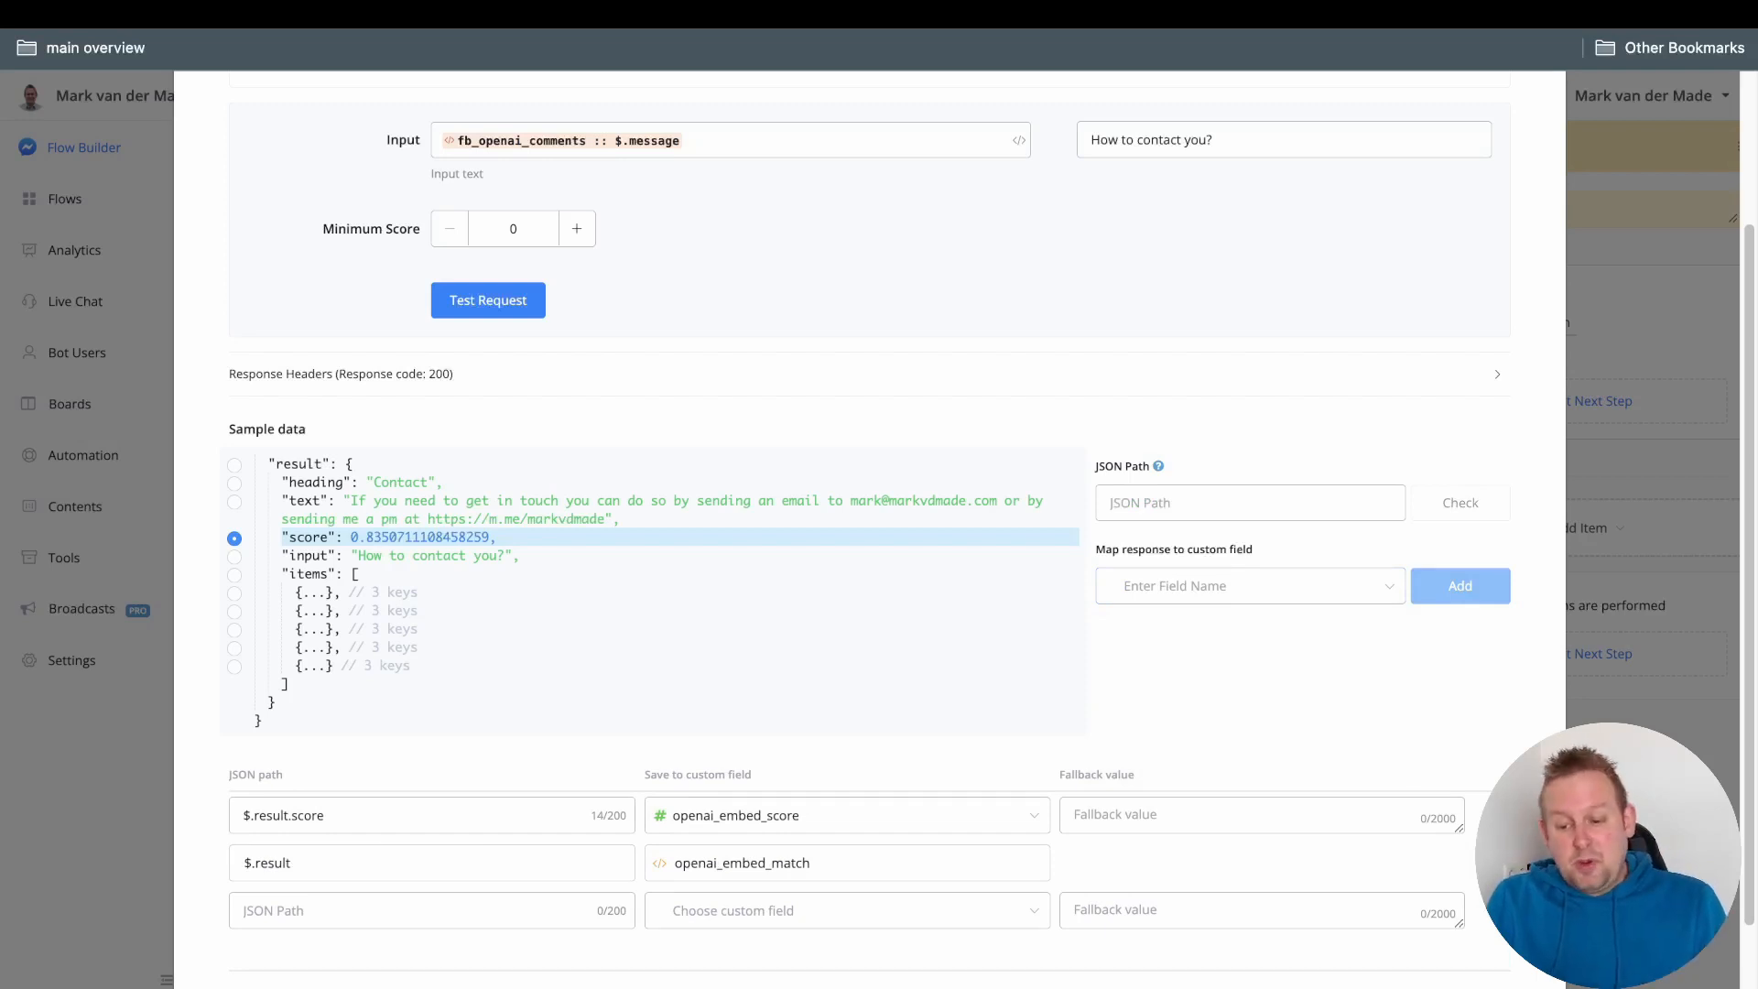
{"action": "scroll", "coordinate": [870, 512], "scroll_direction": "down", "scroll_amount": 1}
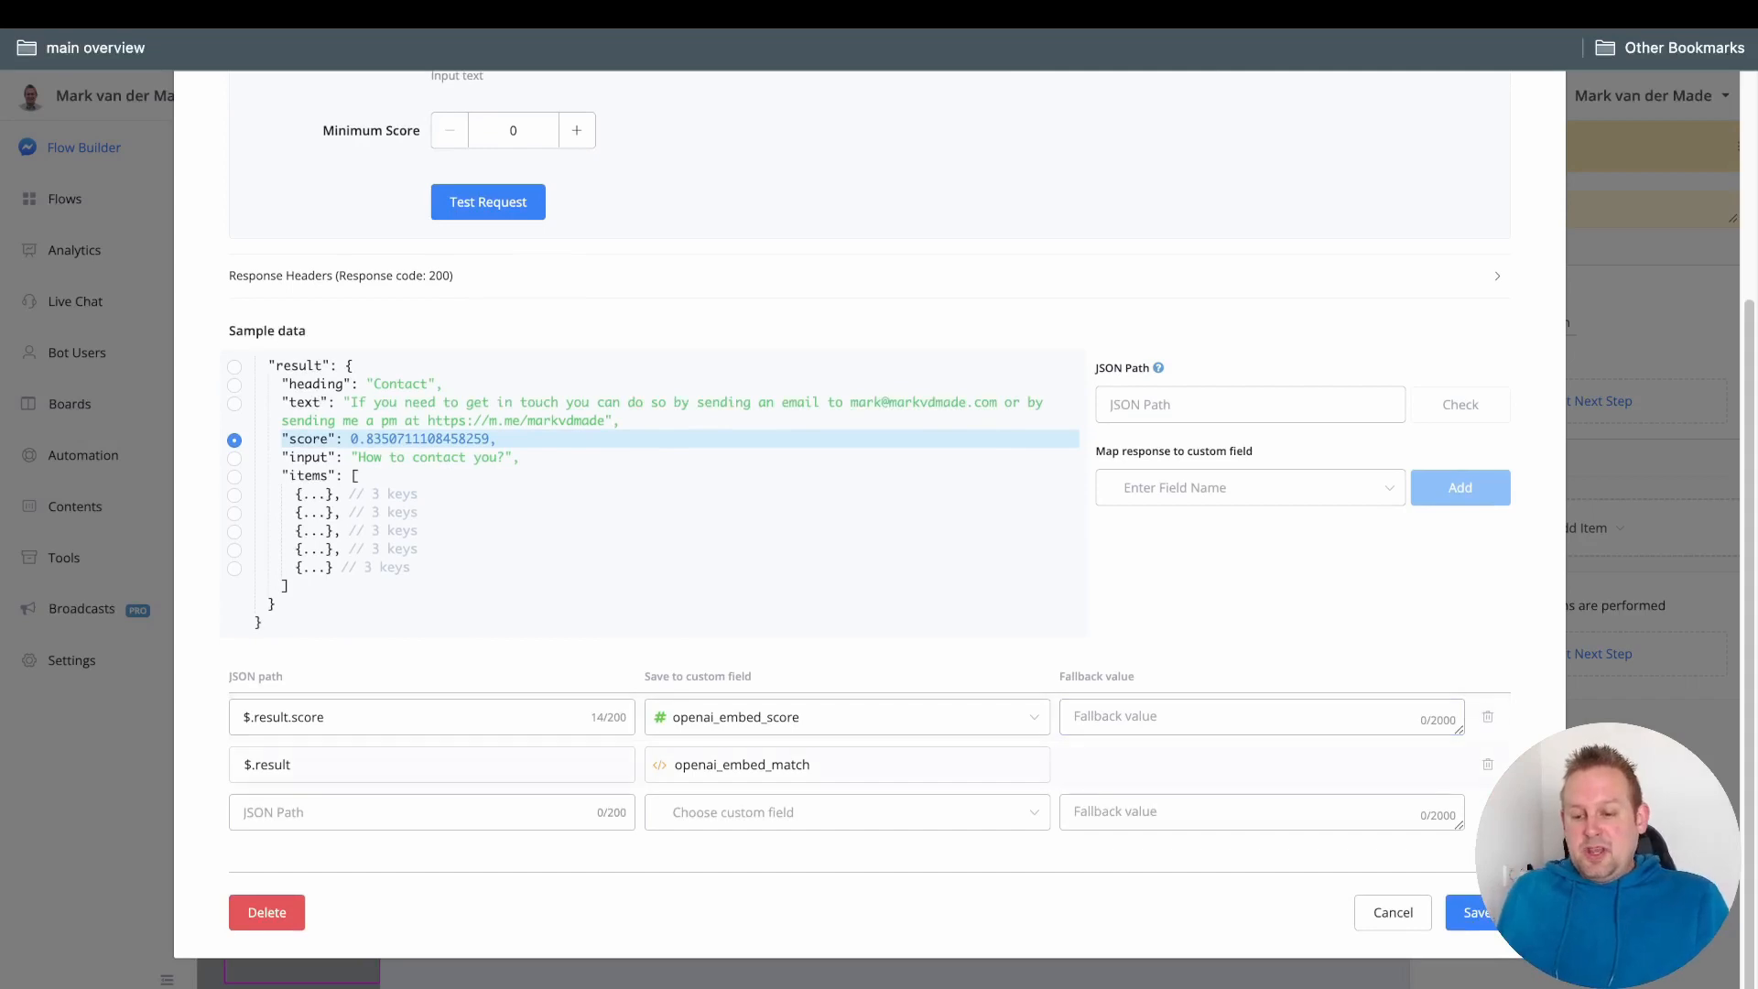
{"action": "left_click", "coordinate": [1478, 913]}
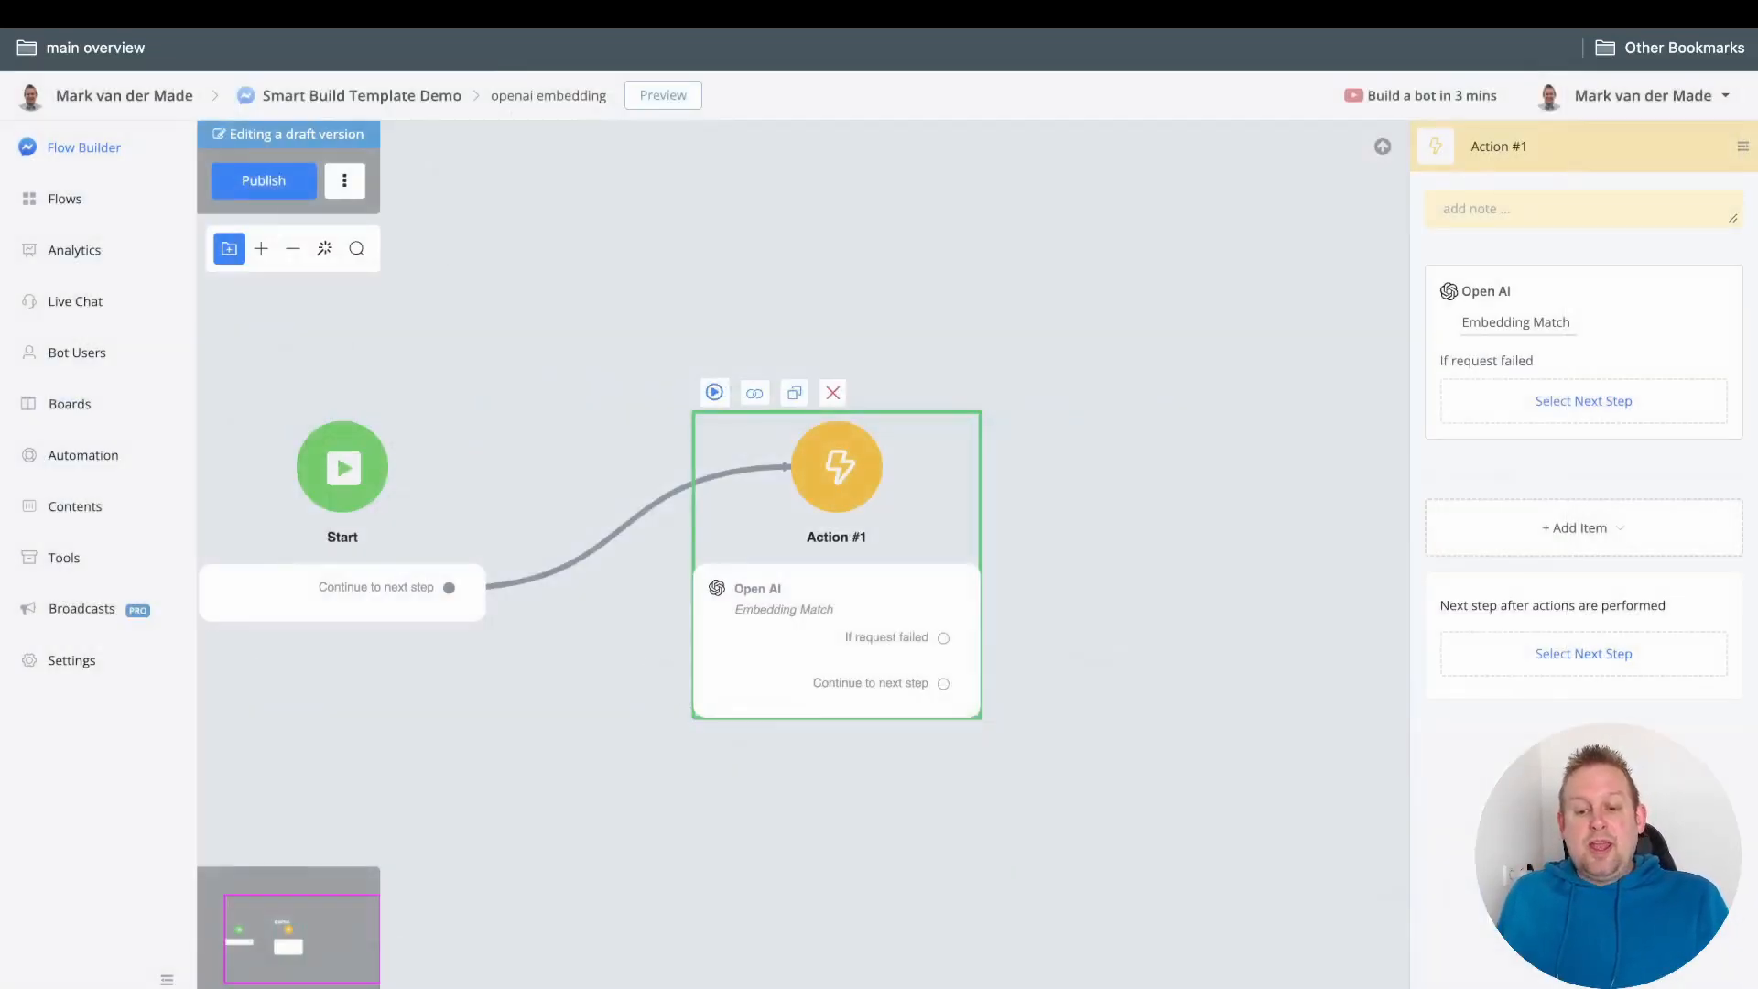
- Add a Condition step connected to the next-step output of Action #1
{"action": "left_click_drag", "start_coordinate": [1144, 641], "coordinate": [810, 625]}
{"action": "left_click_drag", "start_coordinate": [609, 668], "coordinate": [893, 518]}
{"action": "left_click", "coordinate": [978, 723]}
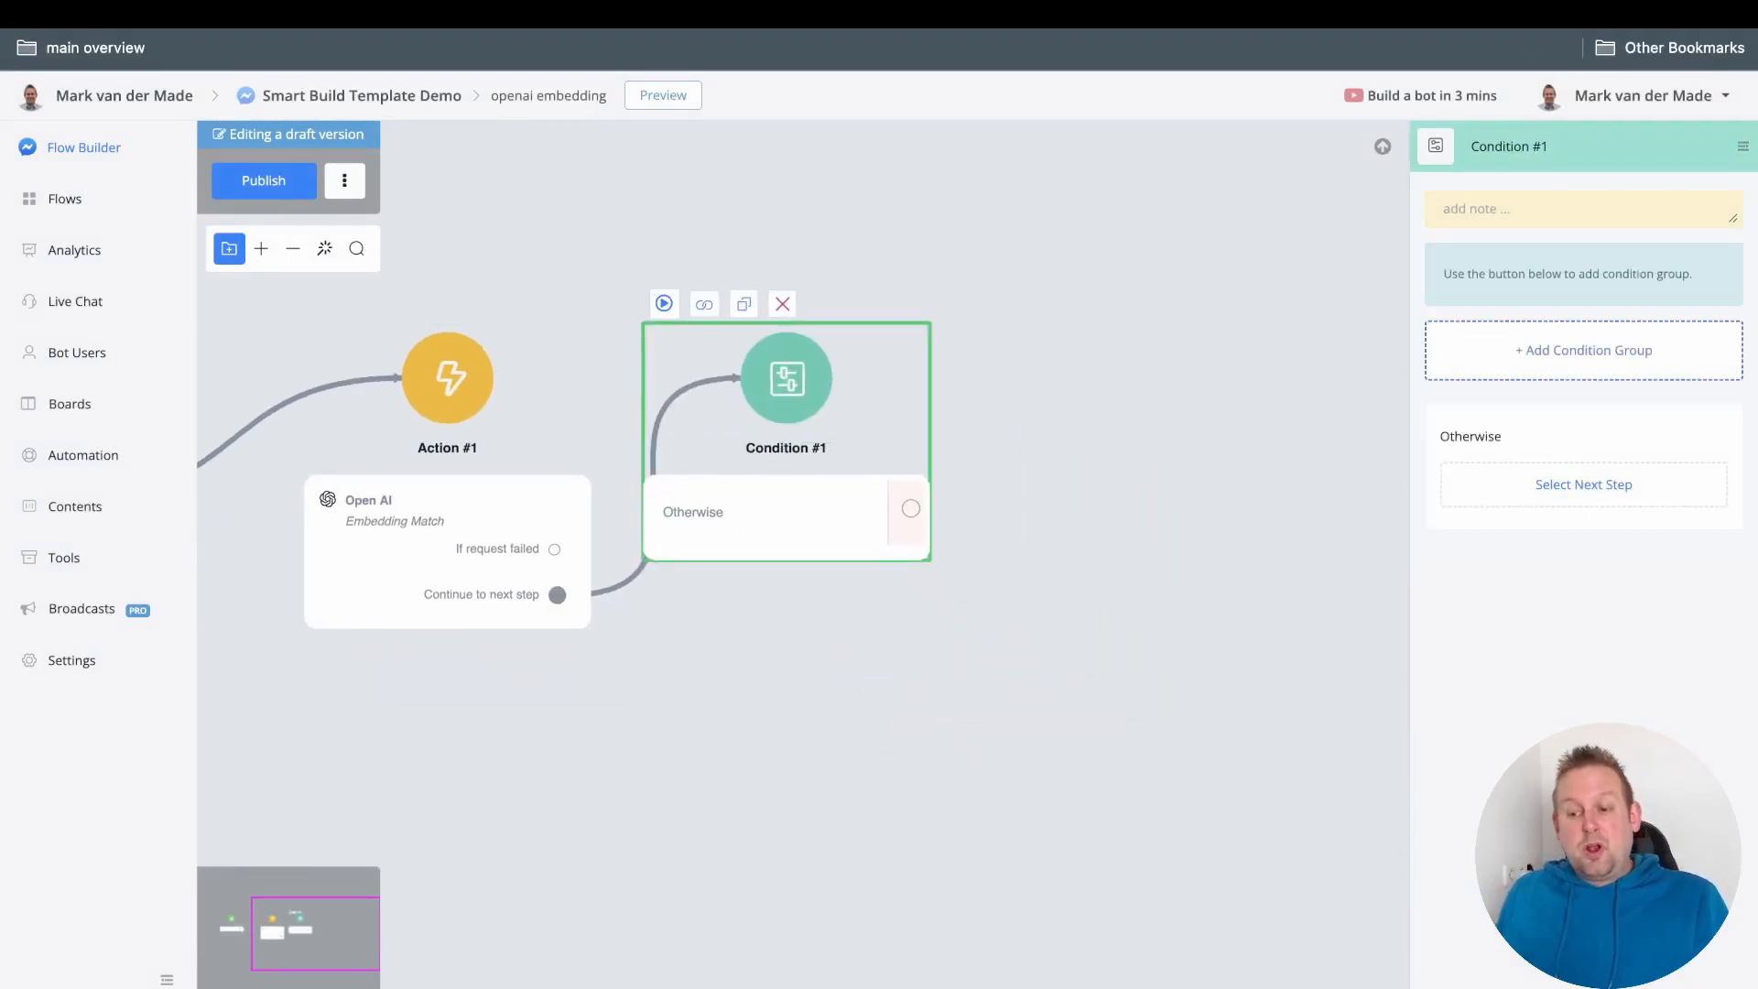
- Add a condition group to Condition #1 requiring openai_embed_score to be greater than or equal to 0.8
{"action": "left_click", "coordinate": [1584, 351]}
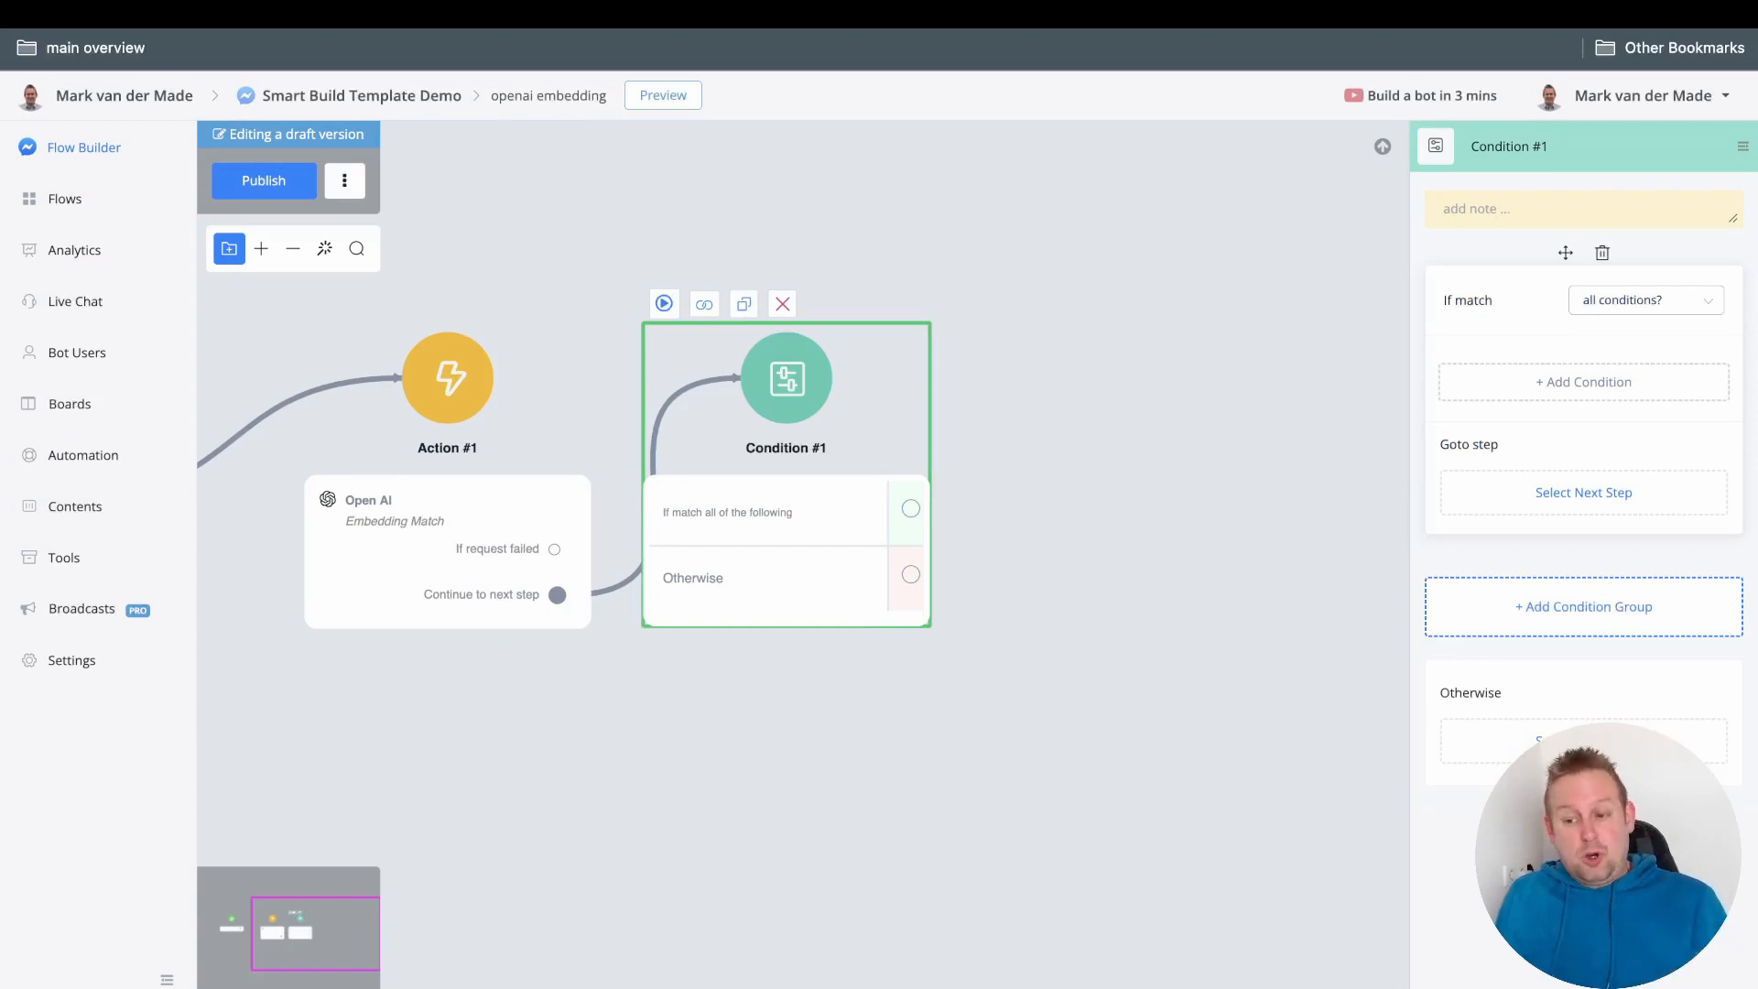
{"action": "left_click", "coordinate": [1583, 382]}
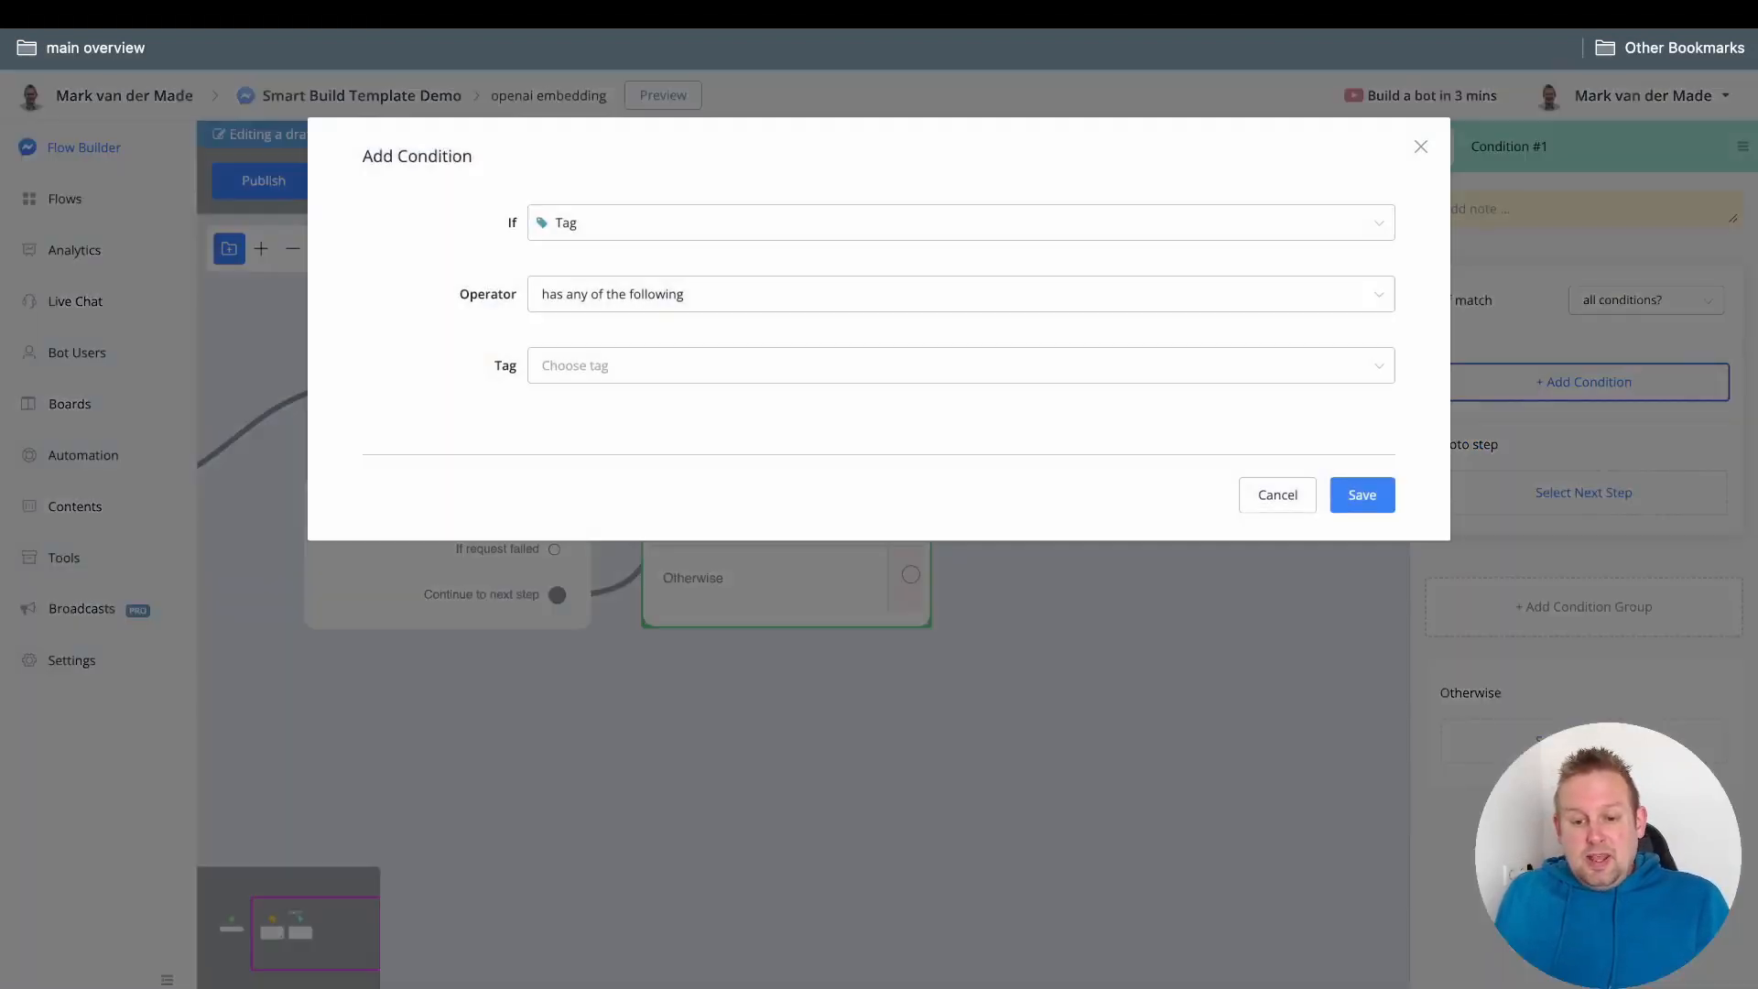
{"action": "left_click", "coordinate": [556, 222]}
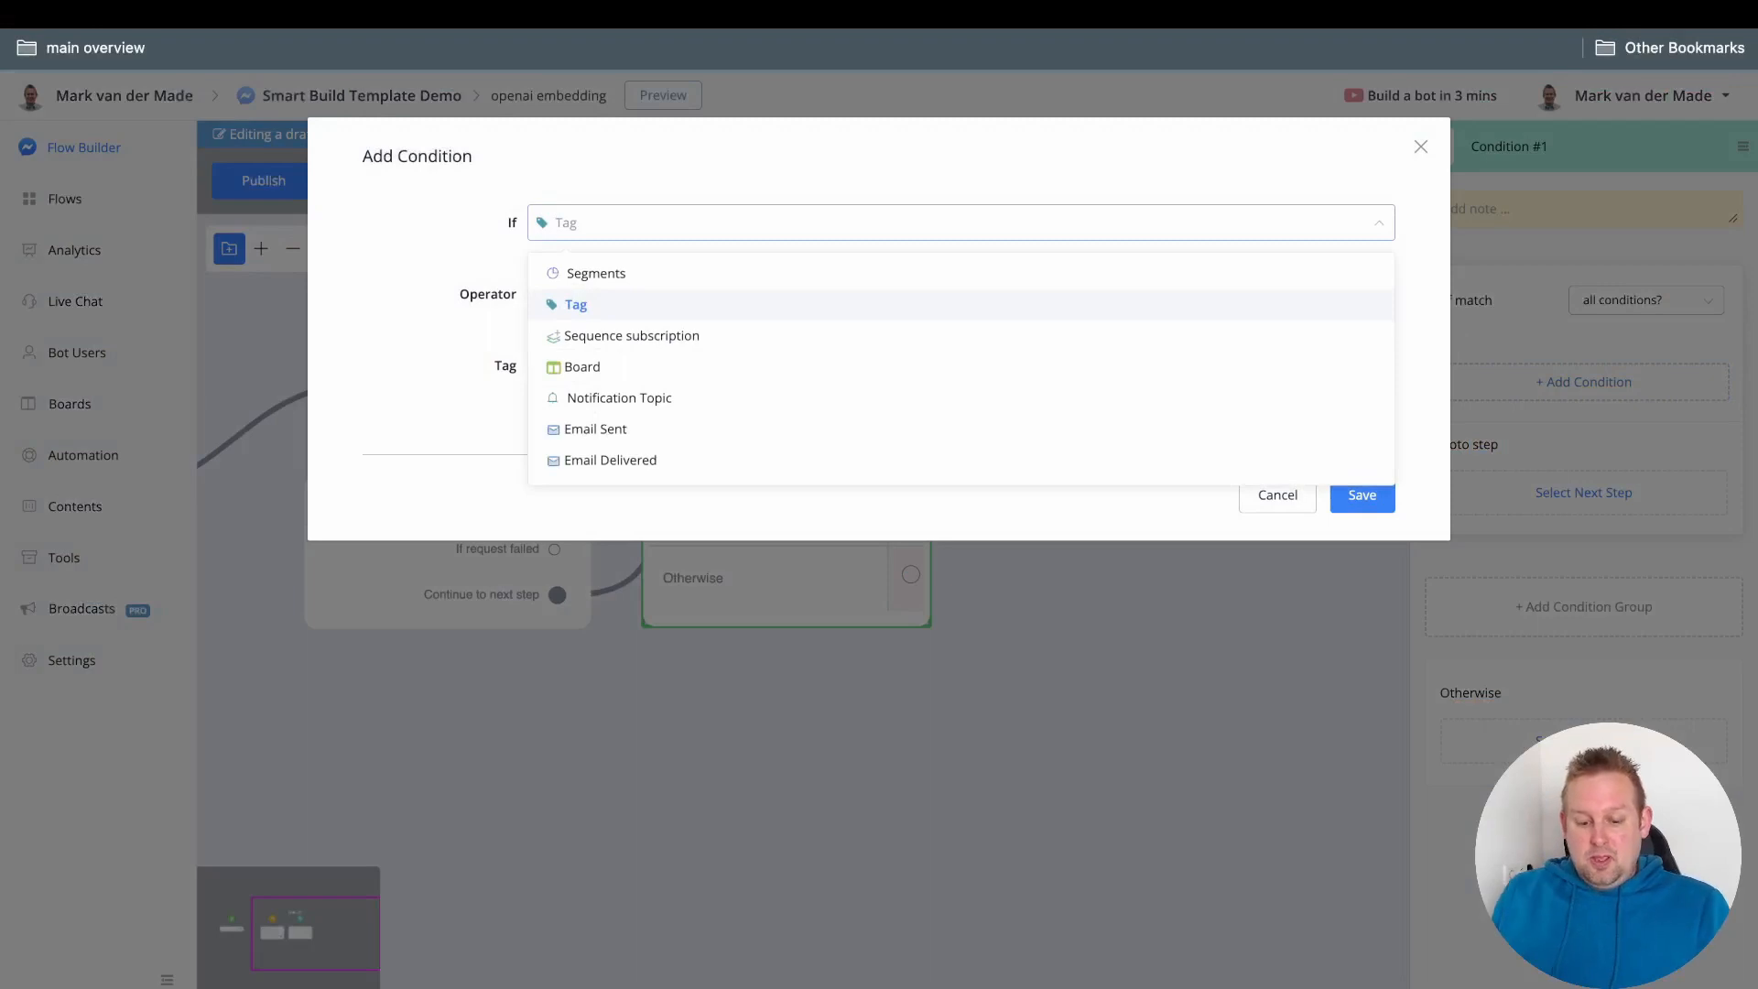
{"action": "type", "text": "score"}
{"action": "key", "text": "Return"}
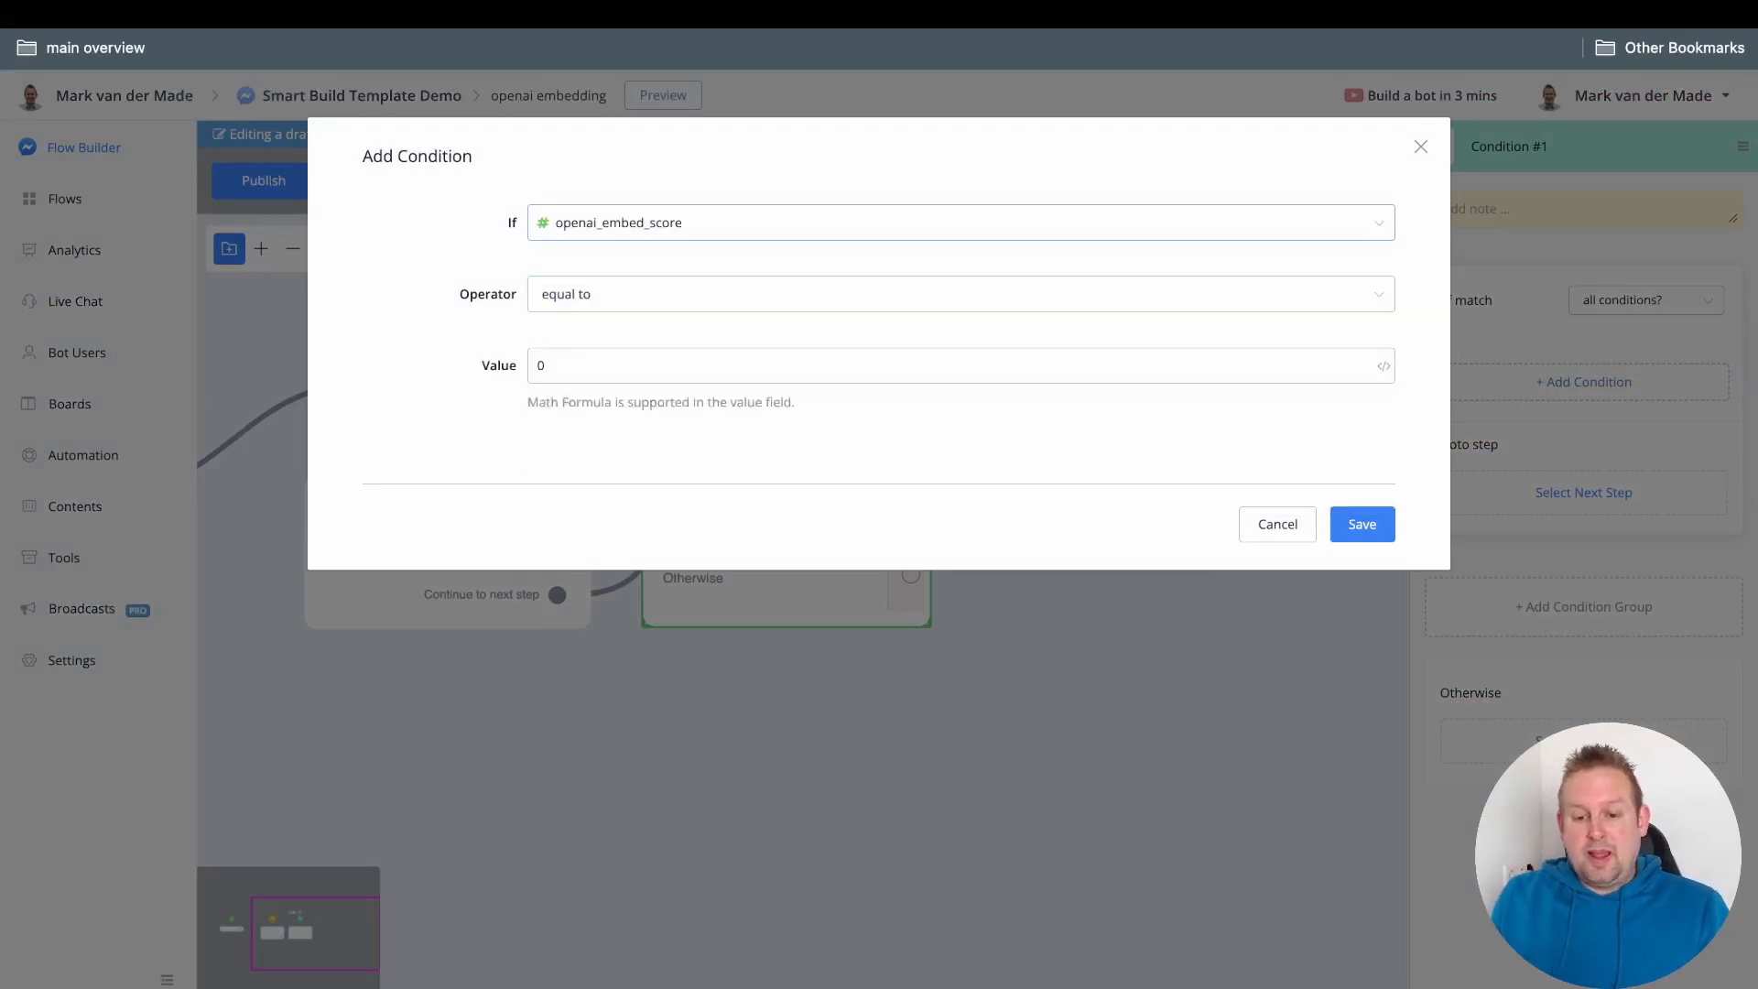
{"action": "key", "text": "Tab"}
{"action": "key", "text": "Down"}
{"action": "key", "text": "Down"}
{"action": "key", "text": "Down"}
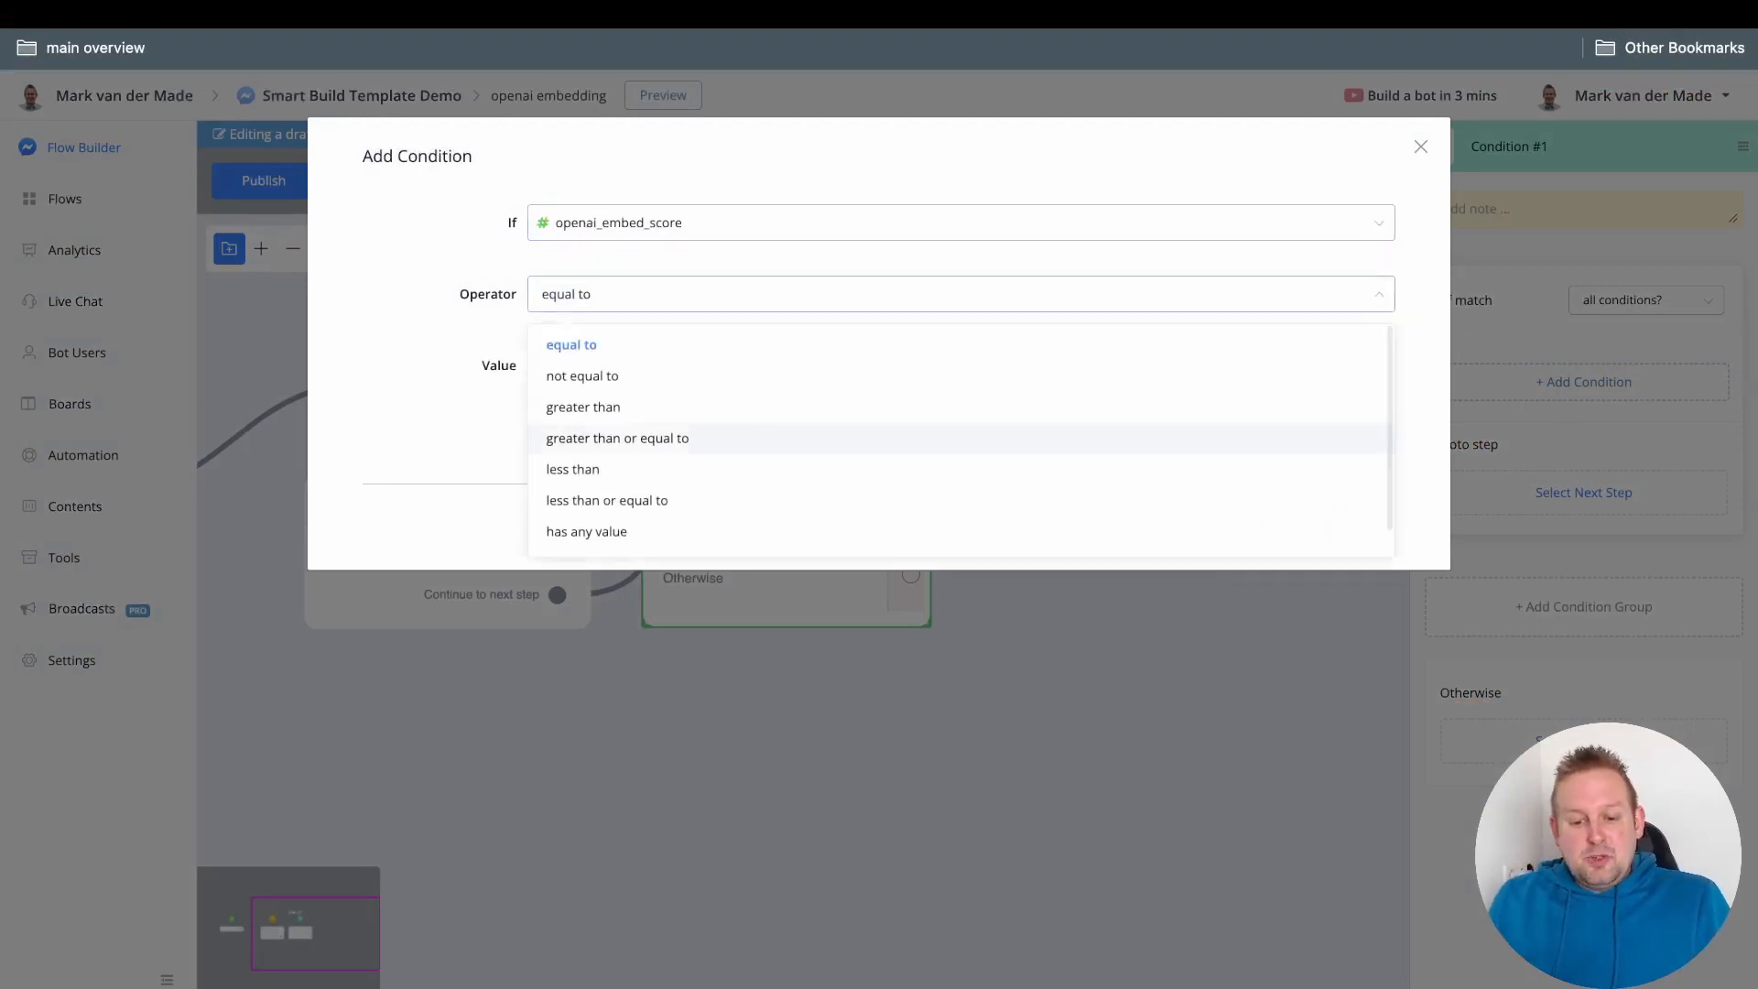
{"action": "key", "text": "Return"}
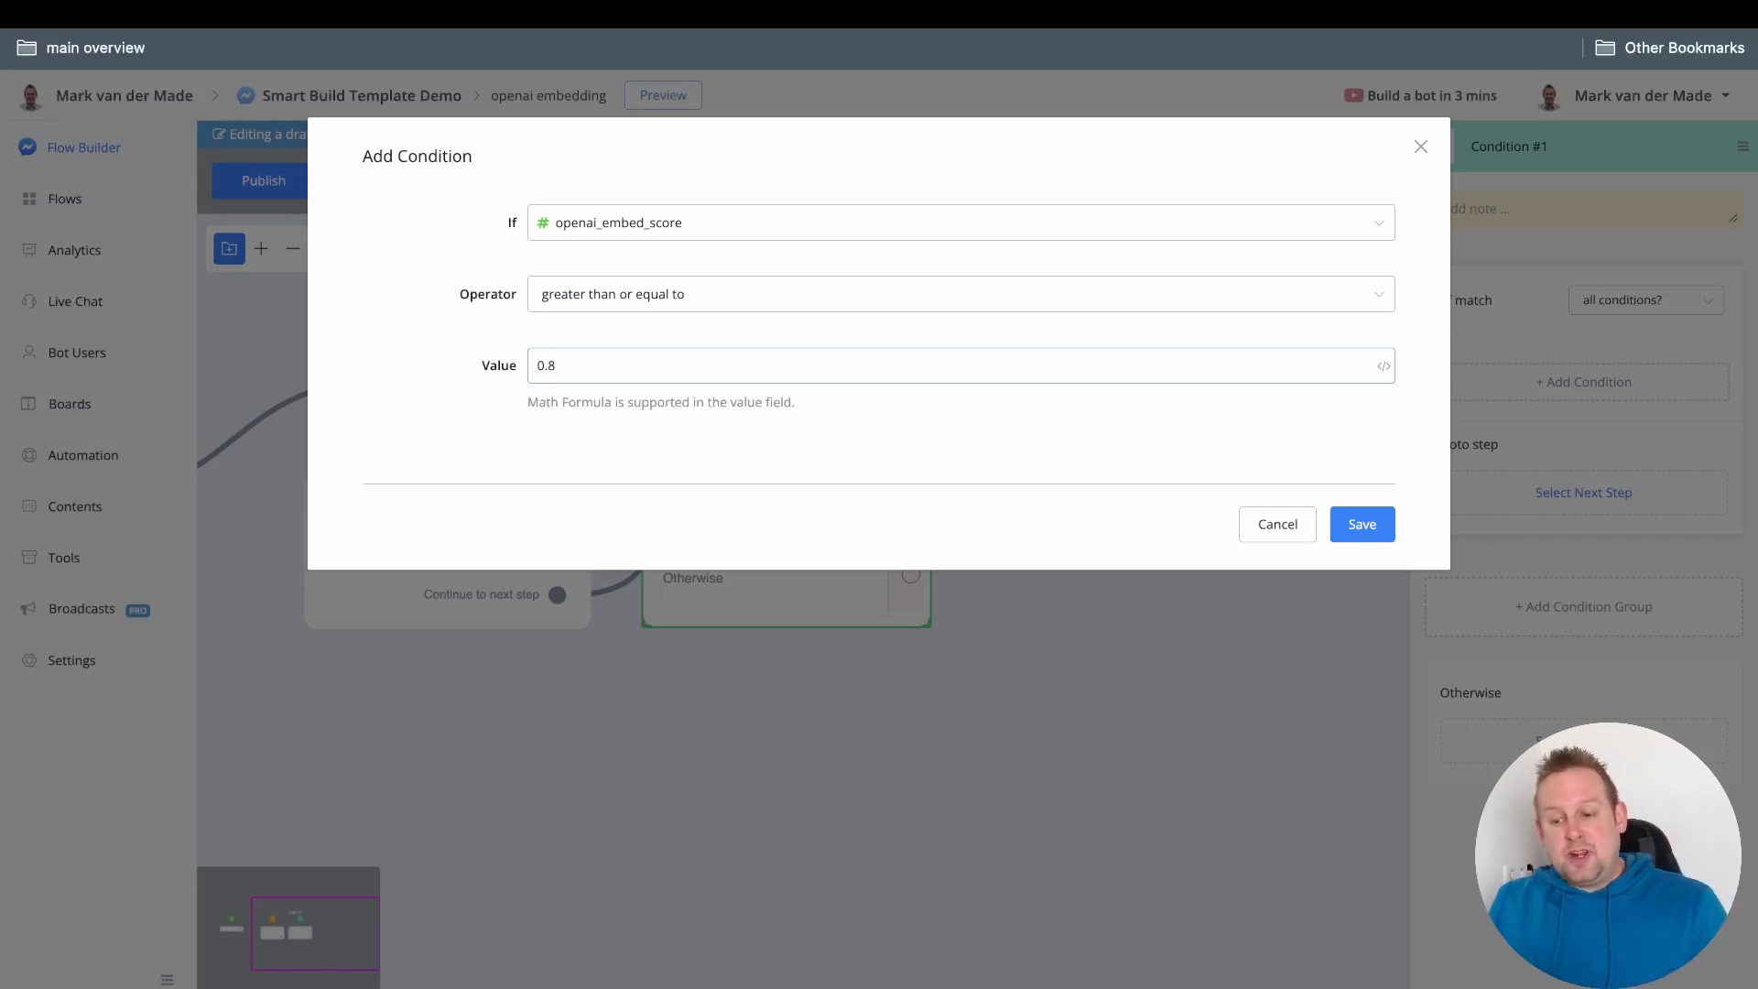
{"action": "left_click", "coordinate": [1362, 524]}
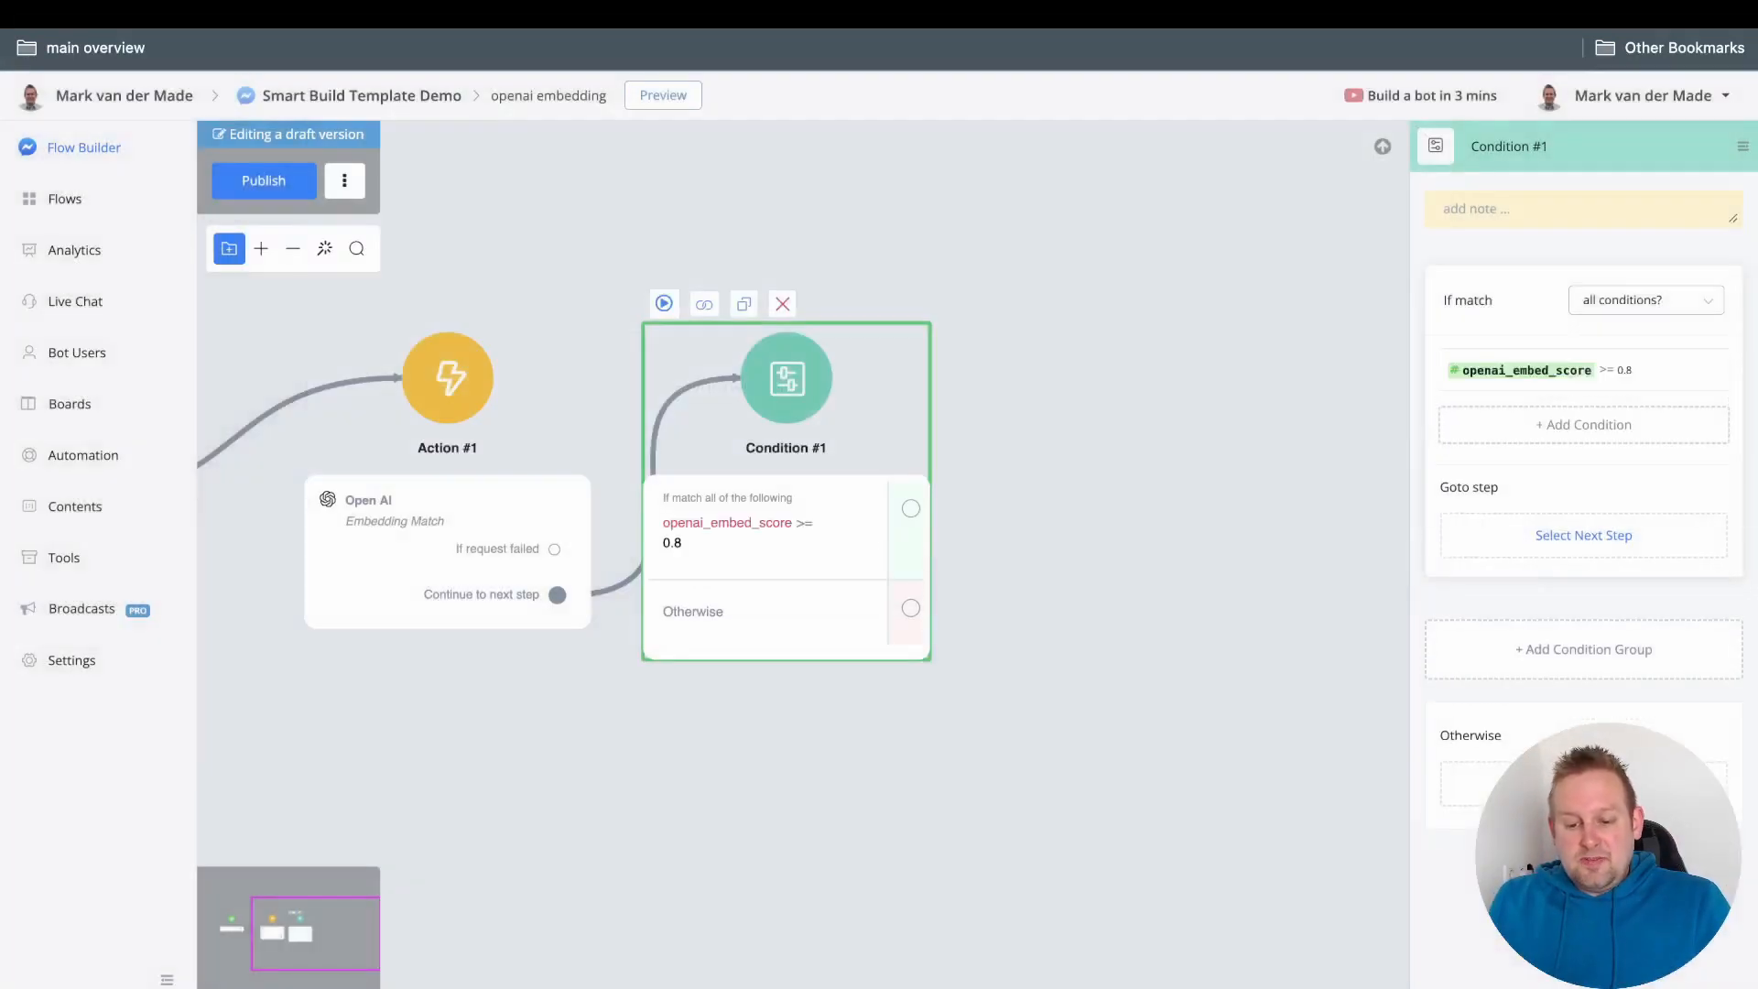
- Connect a new Action step to the matching-score branch of Condition #1
{"action": "left_click_drag", "start_coordinate": [1135, 494], "coordinate": [794, 593]}
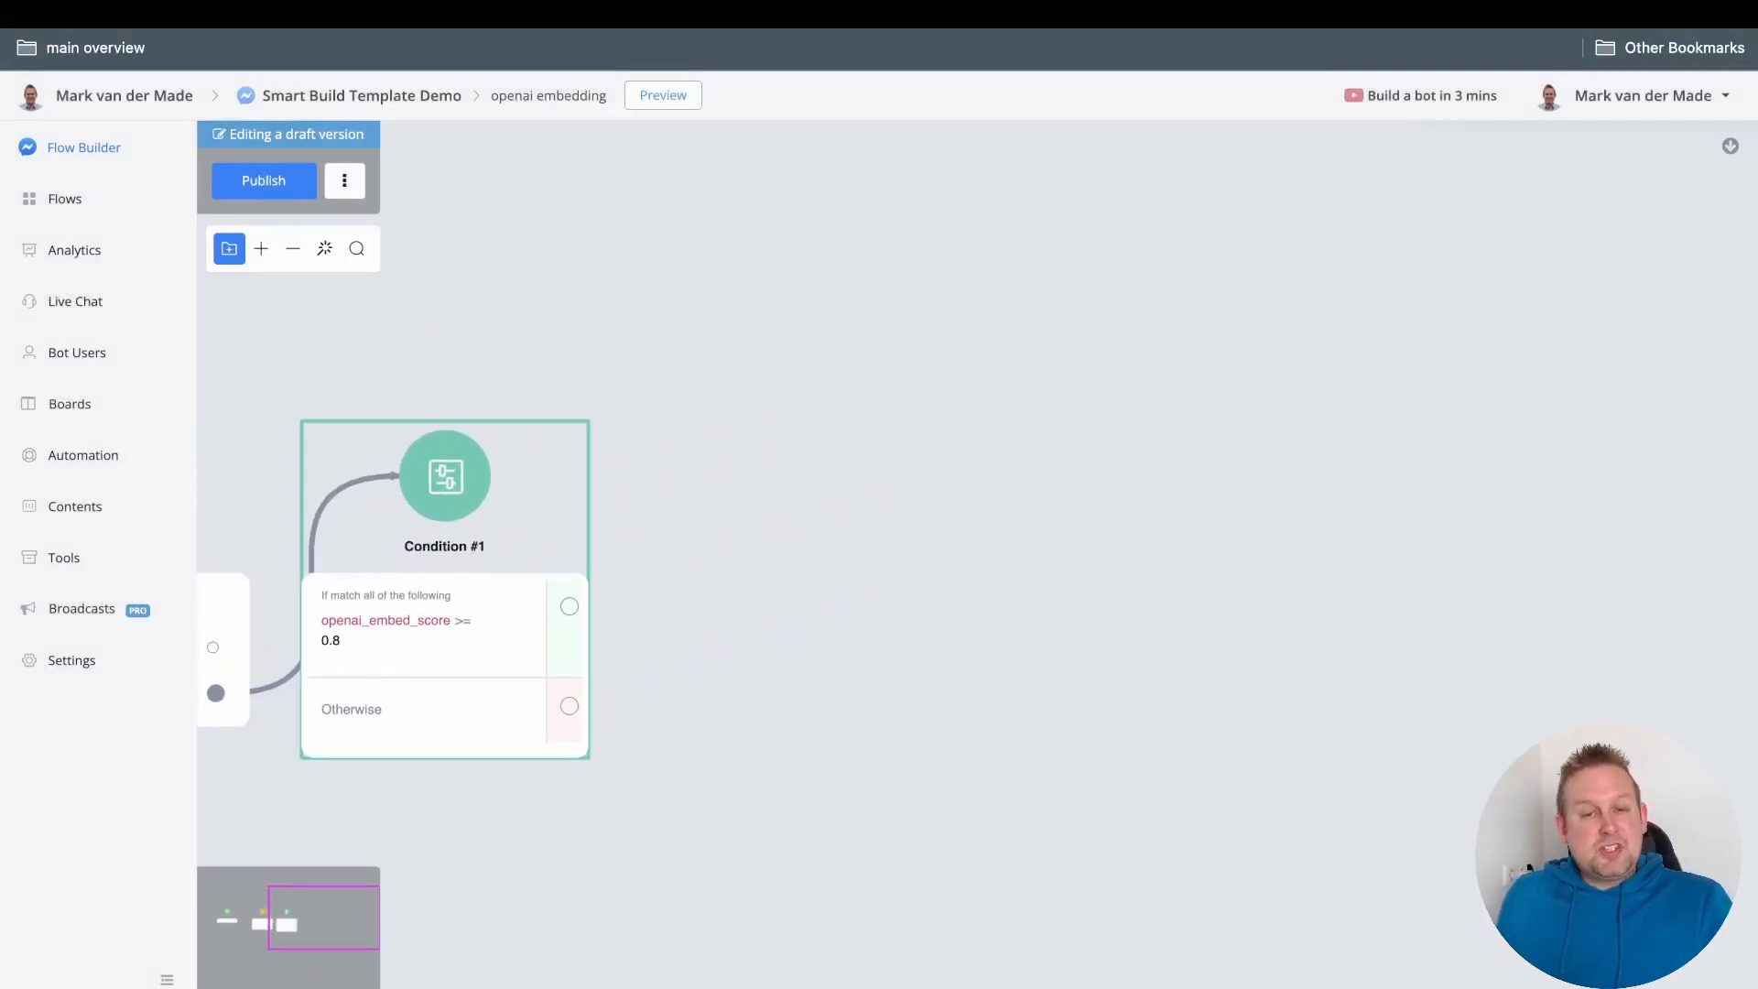
{"action": "left_click_drag", "start_coordinate": [569, 606], "coordinate": [747, 586]}
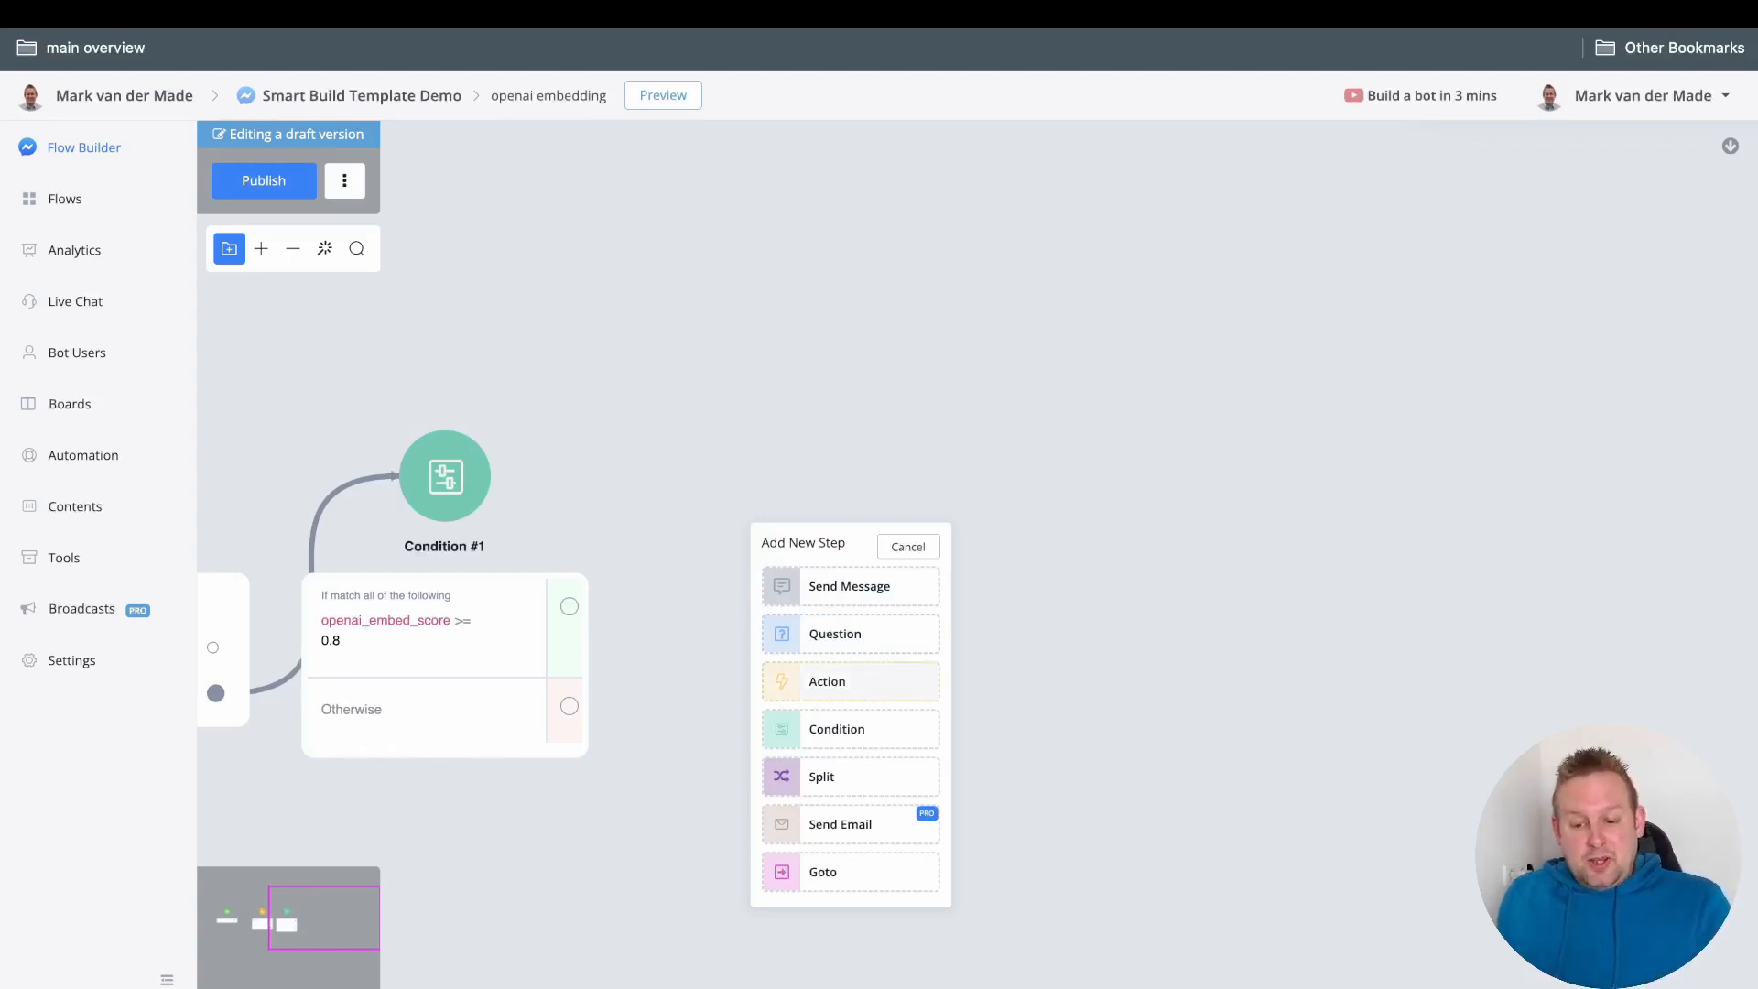
{"action": "left_click", "coordinate": [851, 682]}
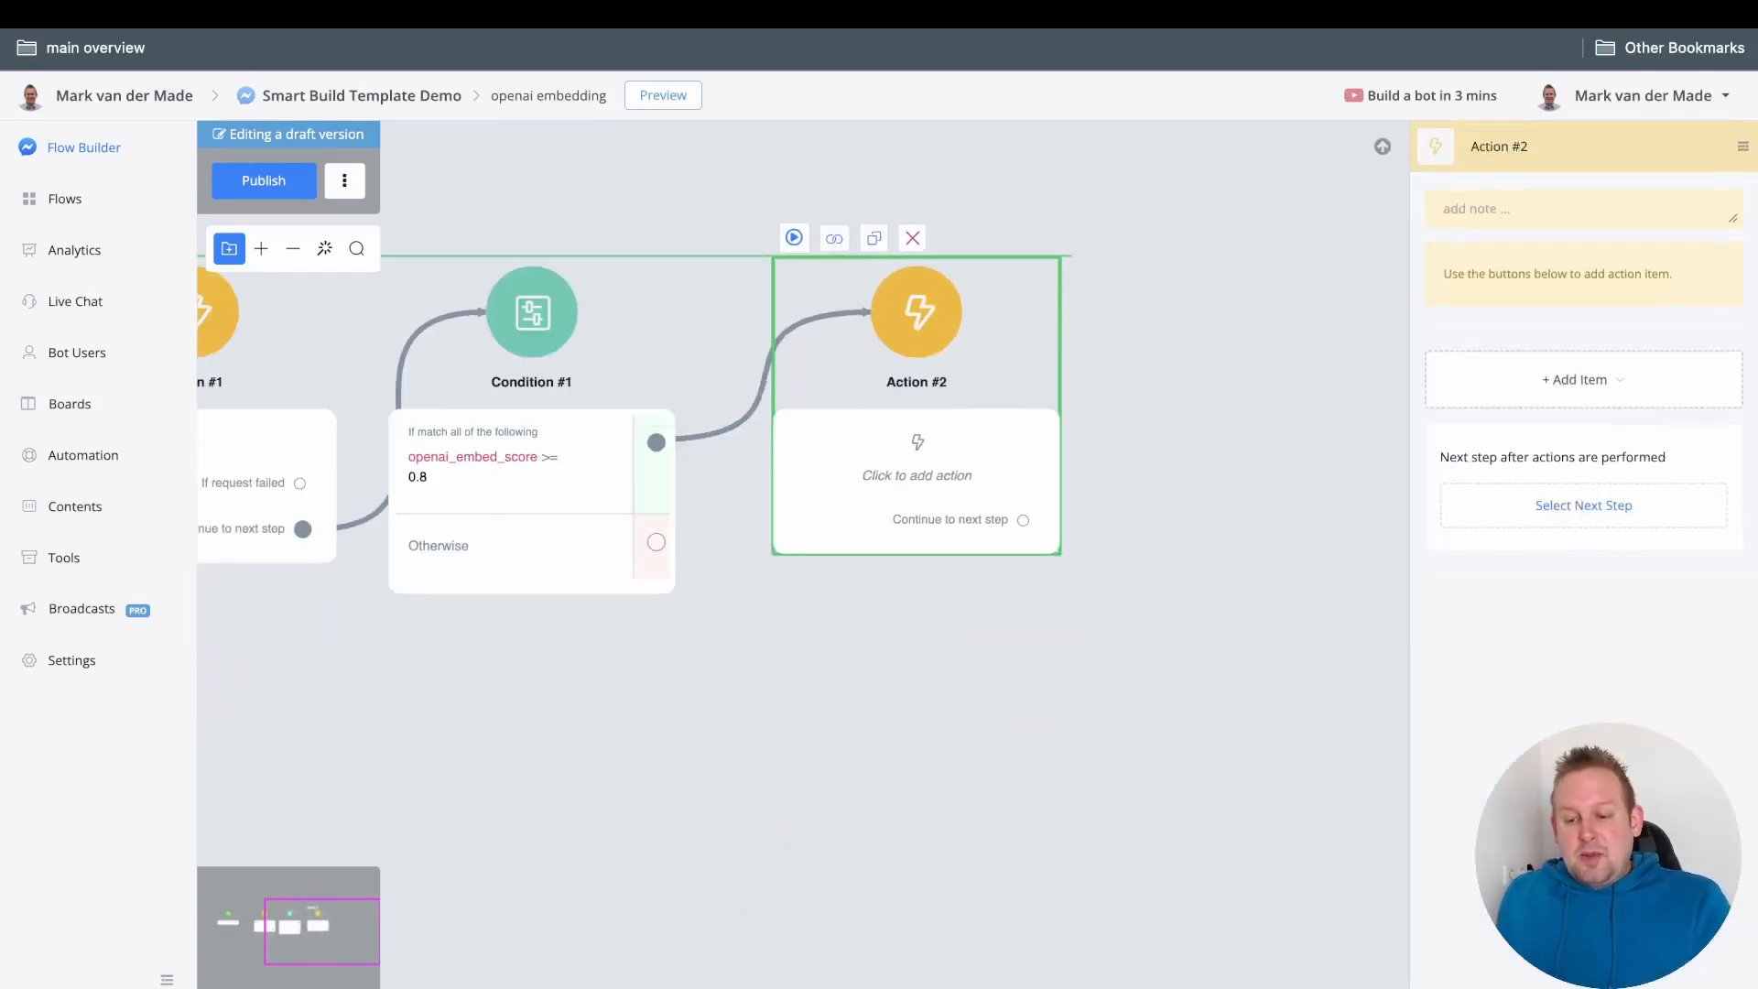
- Add an OpenAI integration item to Action #2 and set its action to Embedding Match and Completion
{"action": "left_click", "coordinate": [1575, 379]}
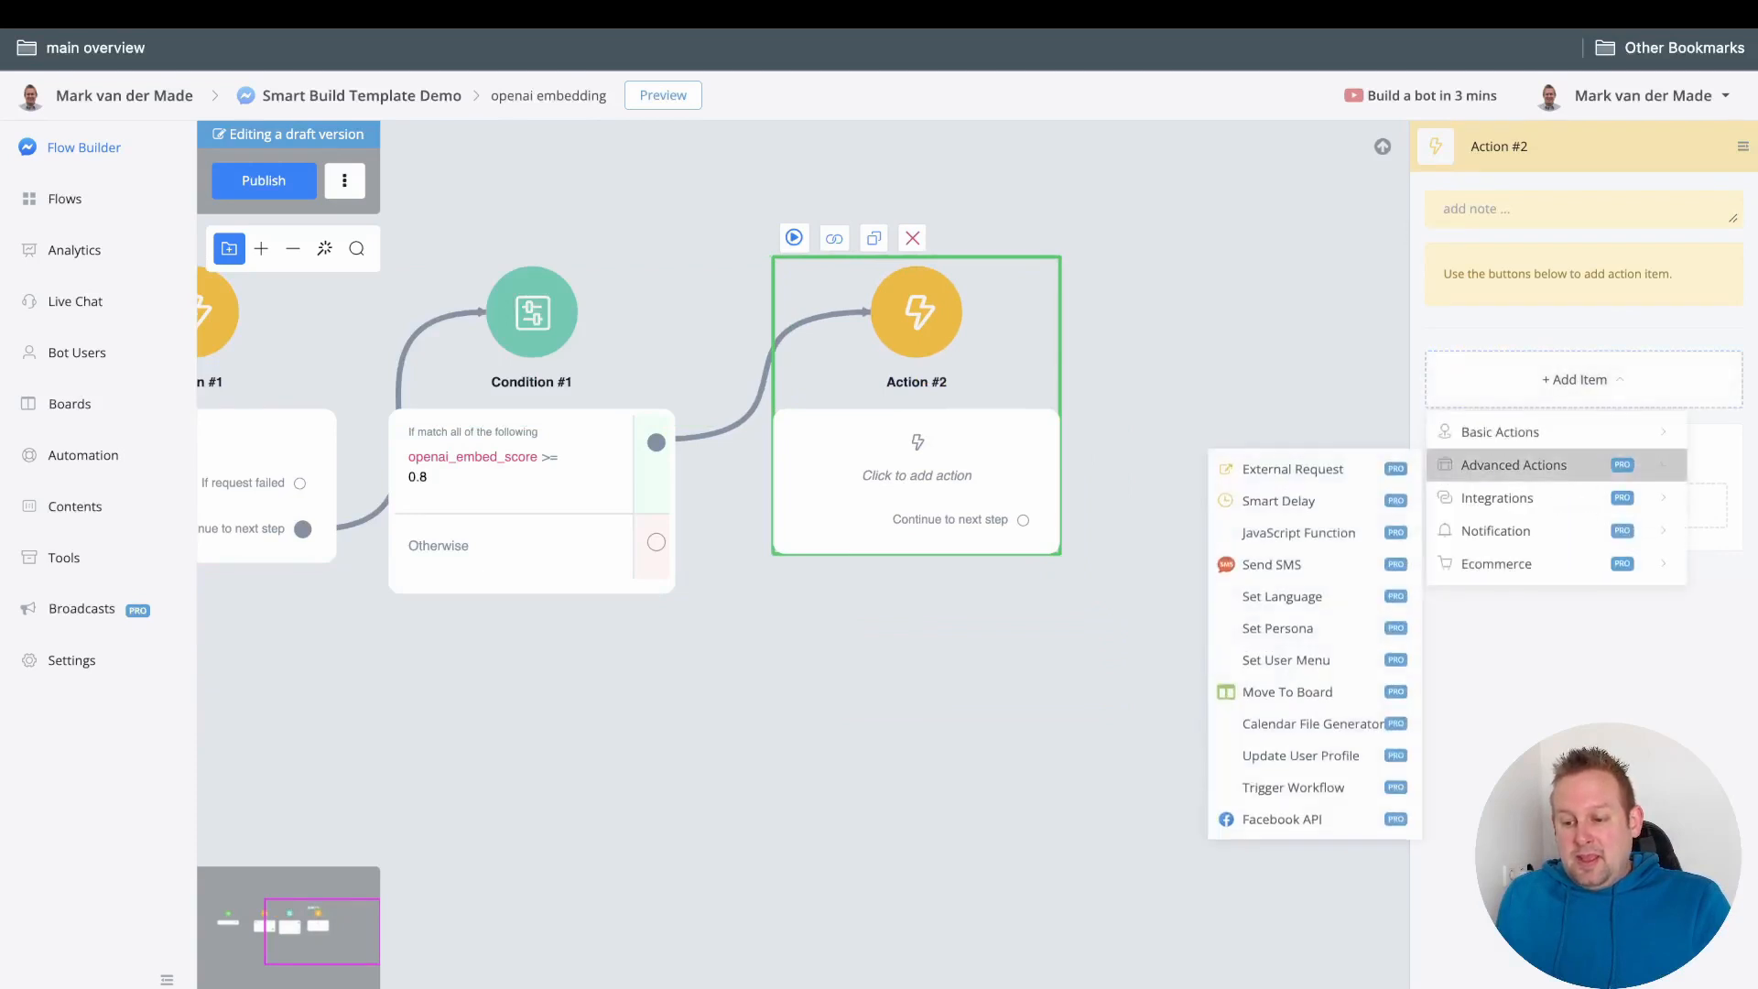
{"action": "mouse_move", "coordinate": [1557, 498]}
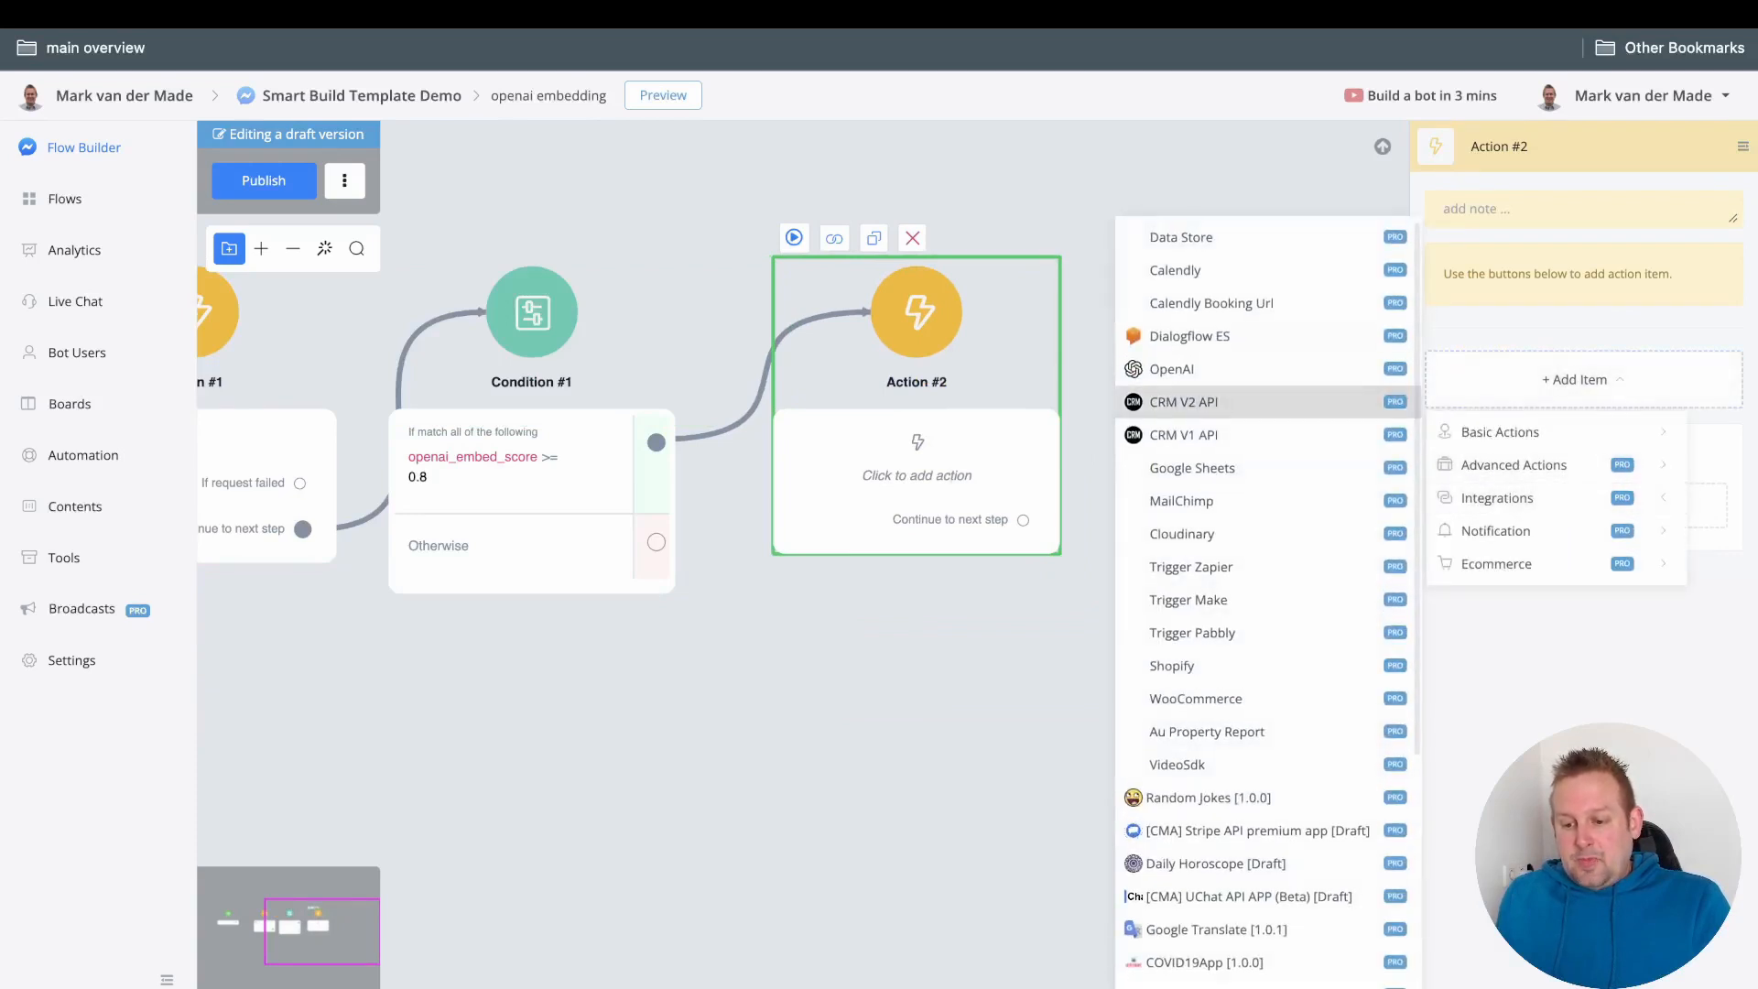
{"action": "mouse_move", "coordinate": [1191, 336]}
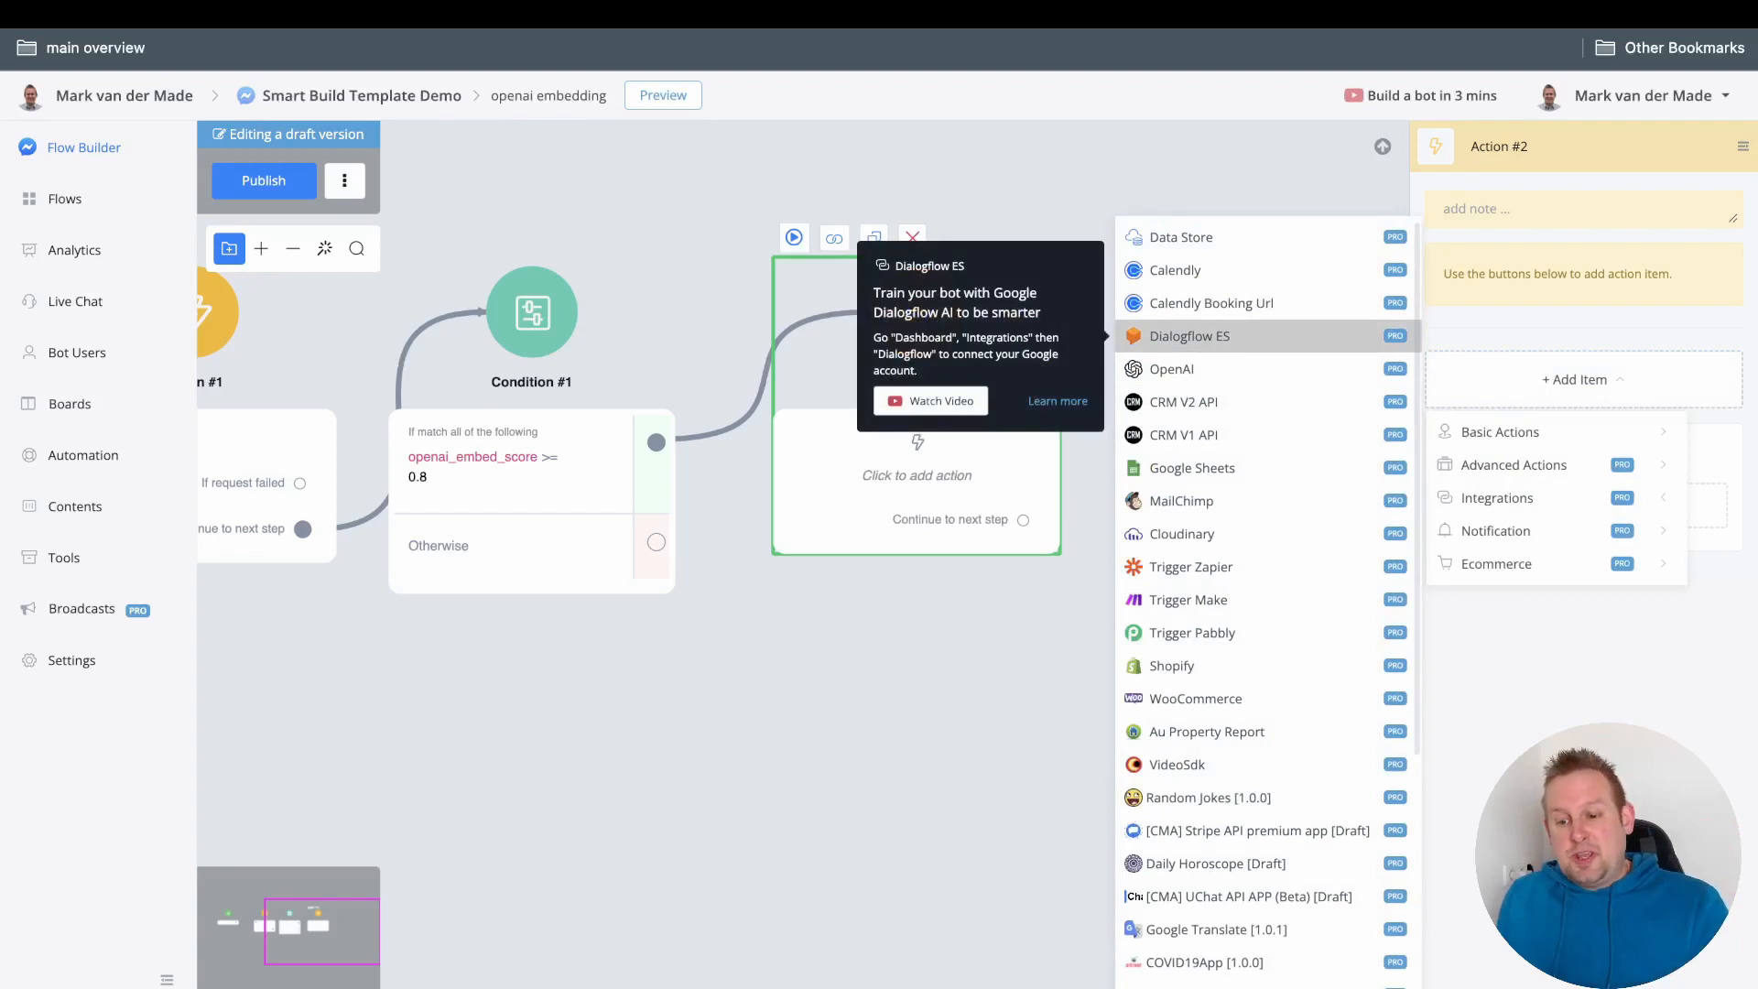
{"action": "left_click", "coordinate": [1173, 369]}
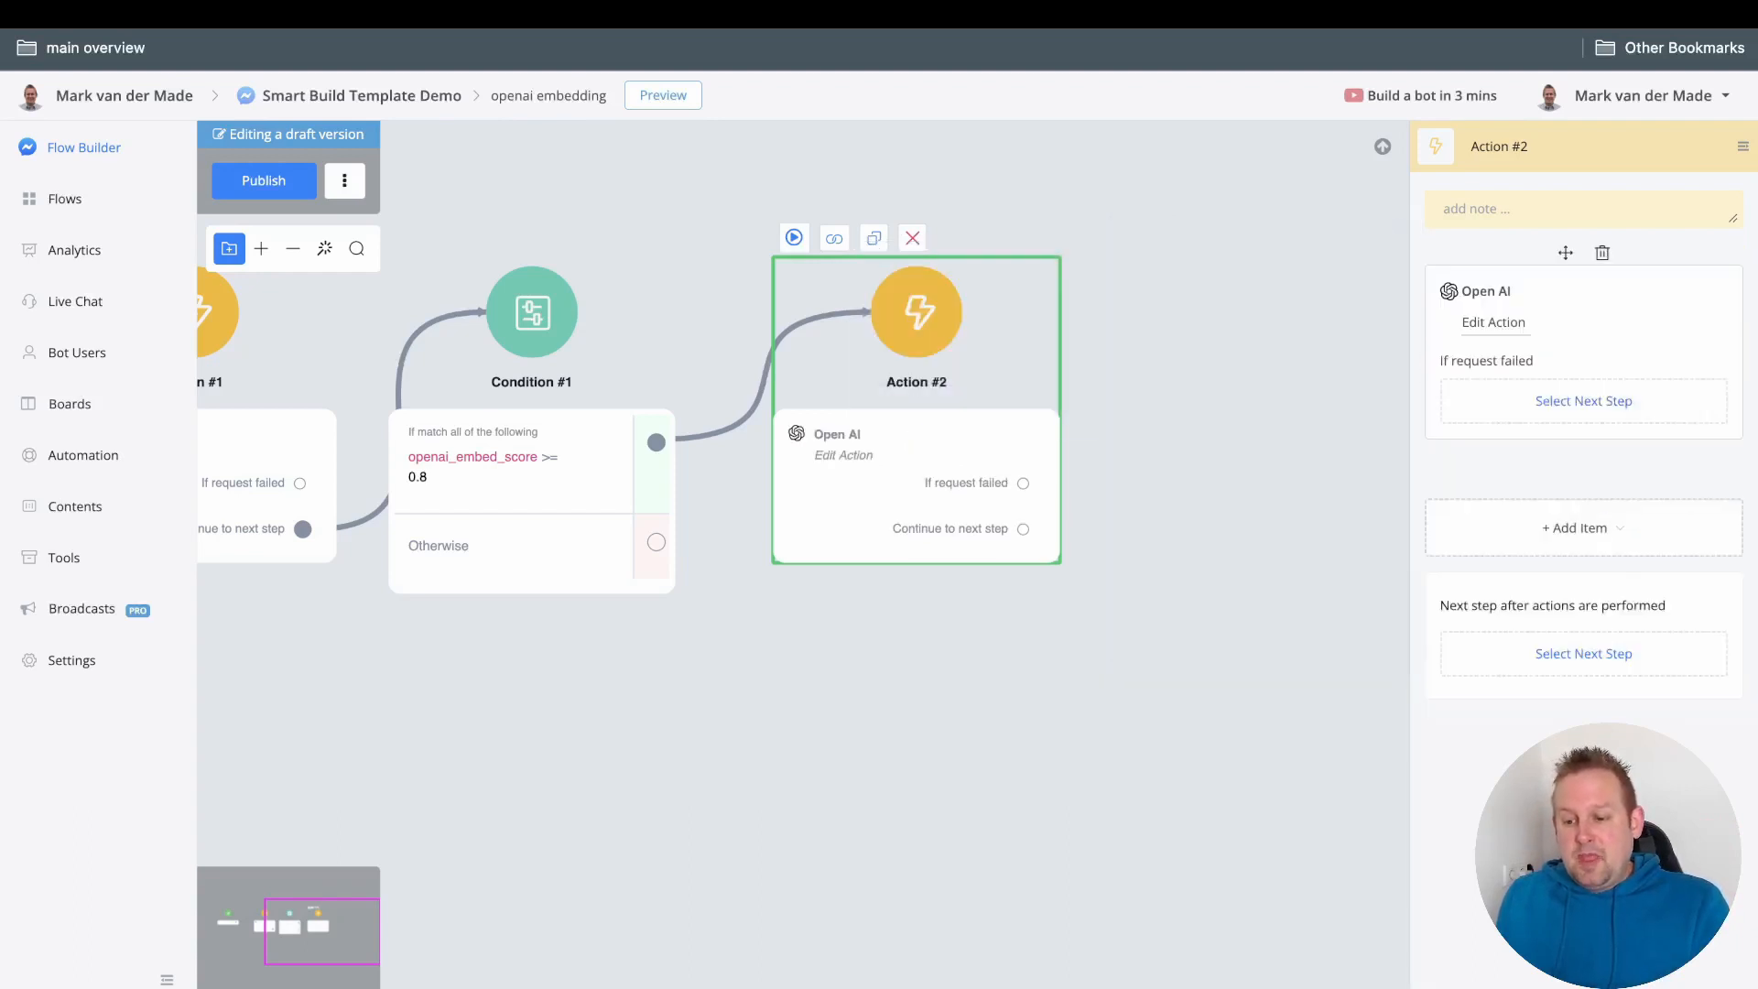
{"action": "left_click", "coordinate": [1494, 323]}
{"action": "left_click", "coordinate": [824, 241]}
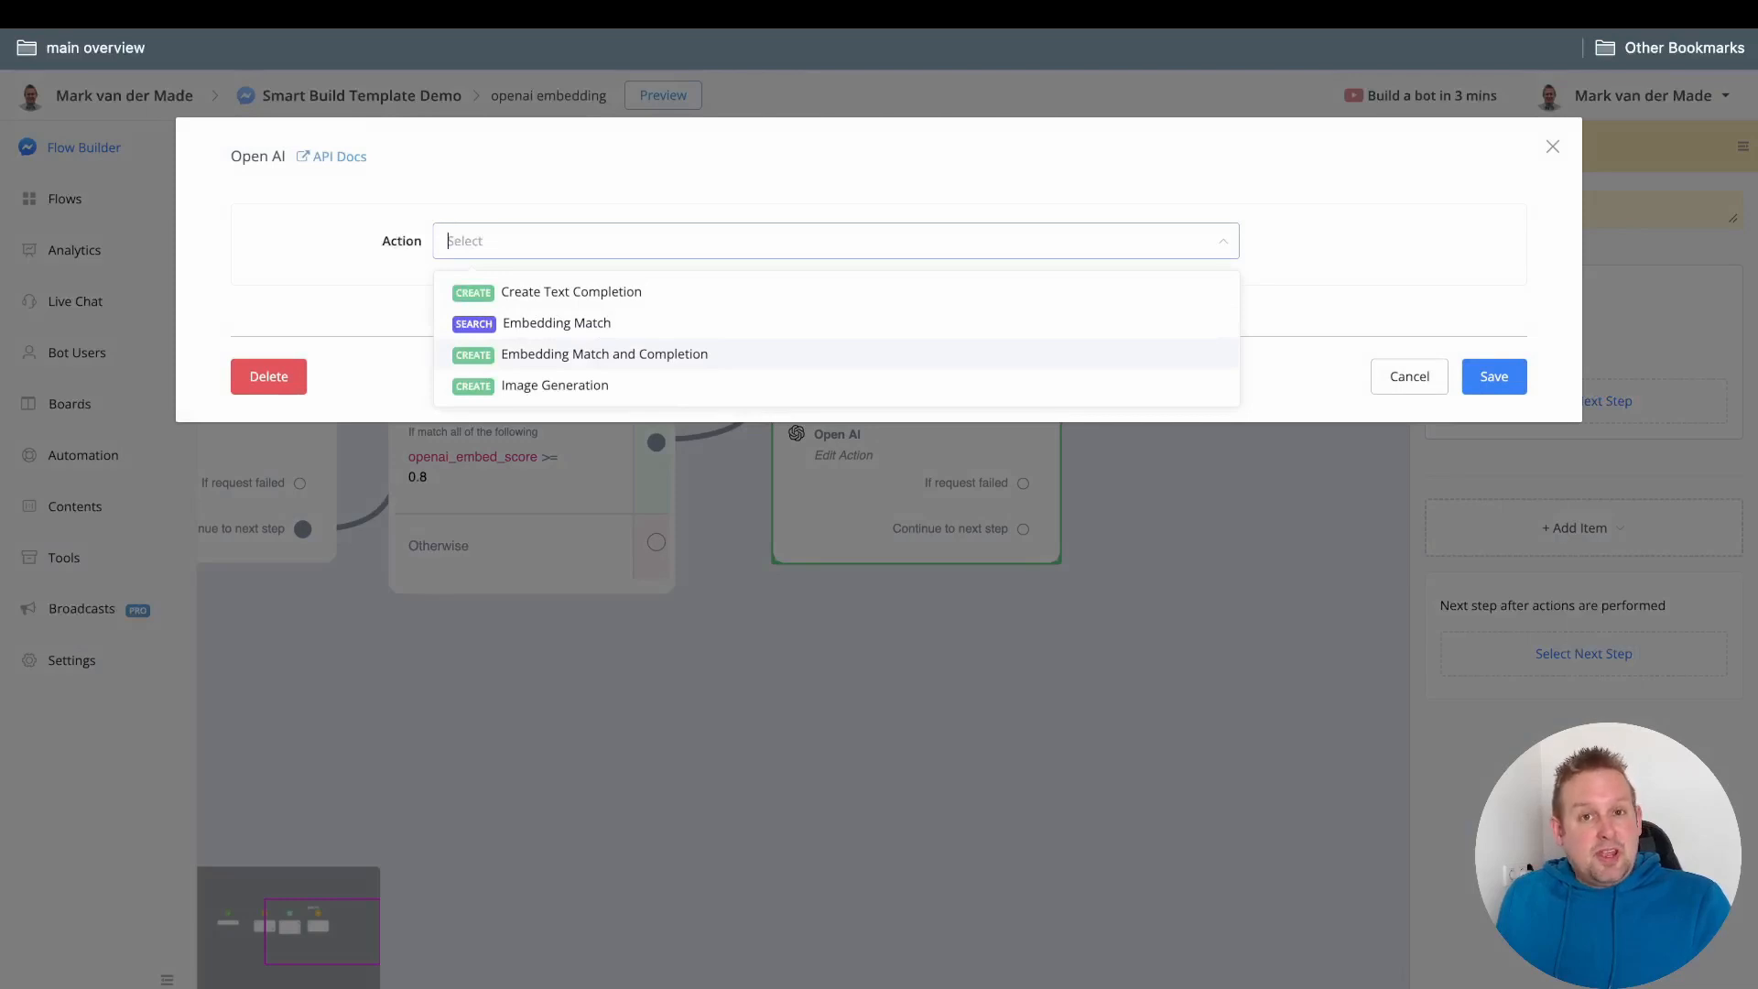
{"action": "left_click", "coordinate": [604, 354]}
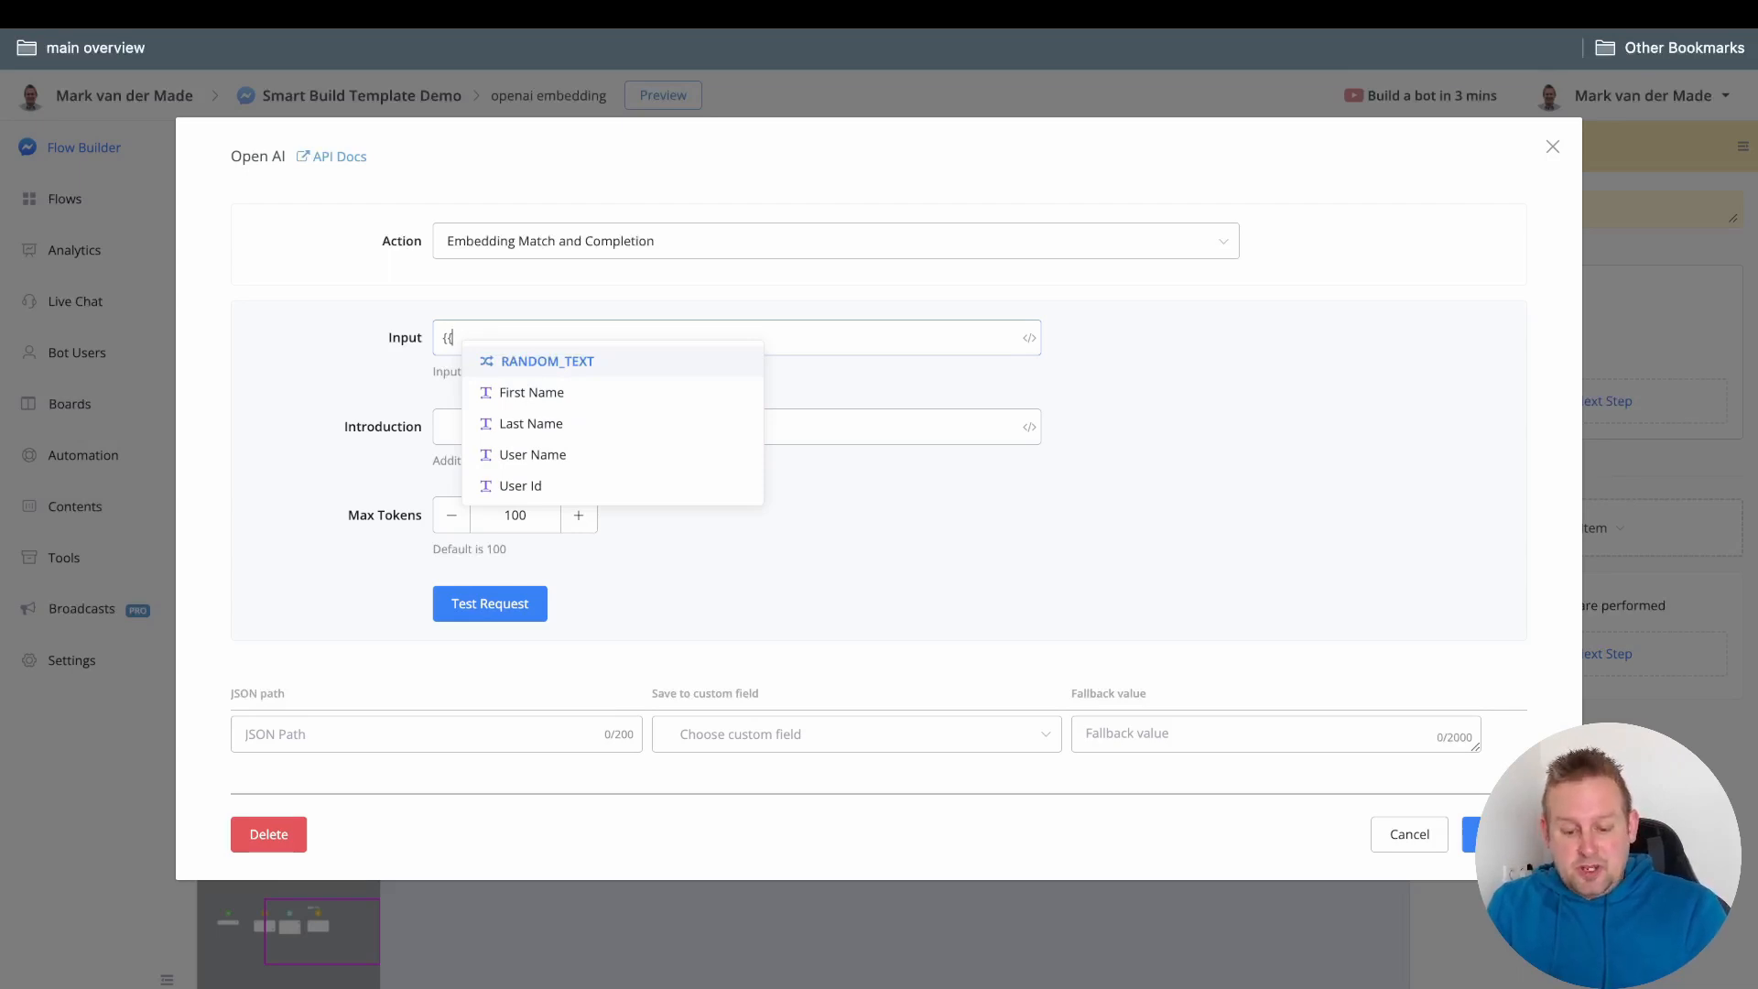
- Insert the fb_openai_comments custom field as the Input of the OpenAI action
{"action": "type", "text": "open"}
{"action": "key", "text": "Down"}
{"action": "key", "text": "Down"}
{"action": "key", "text": "Down"}
{"action": "key", "text": "Down"}
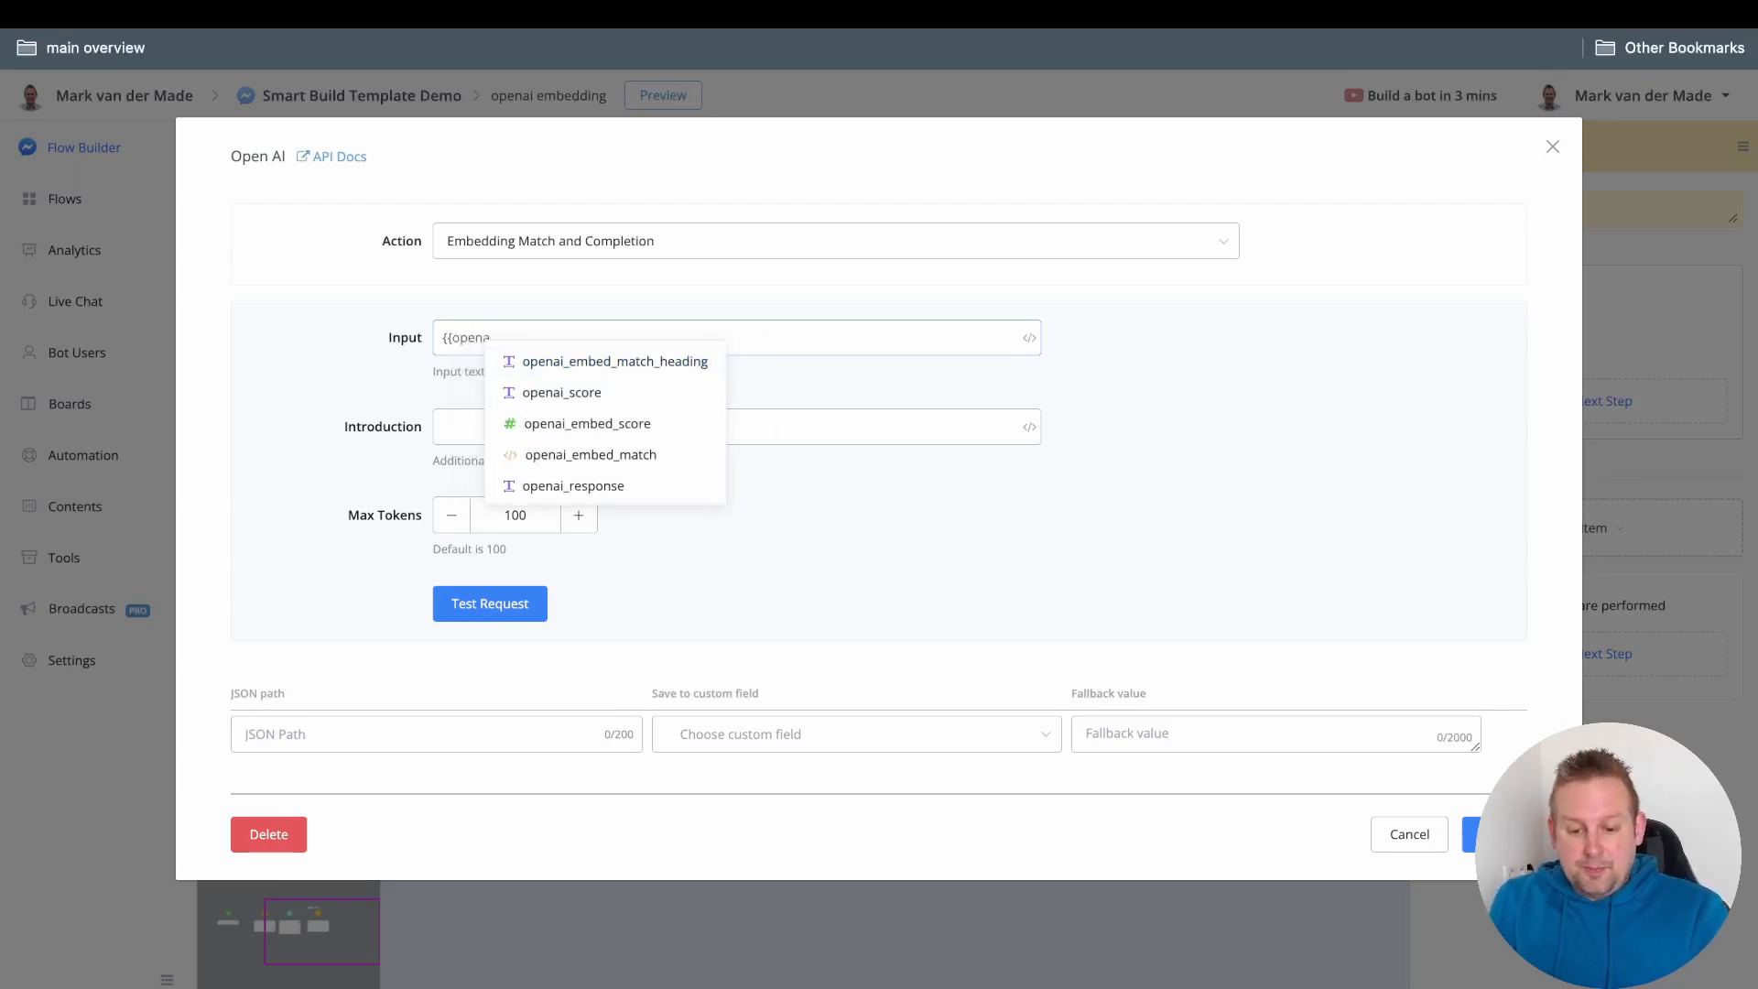
{"action": "key", "text": "Down"}
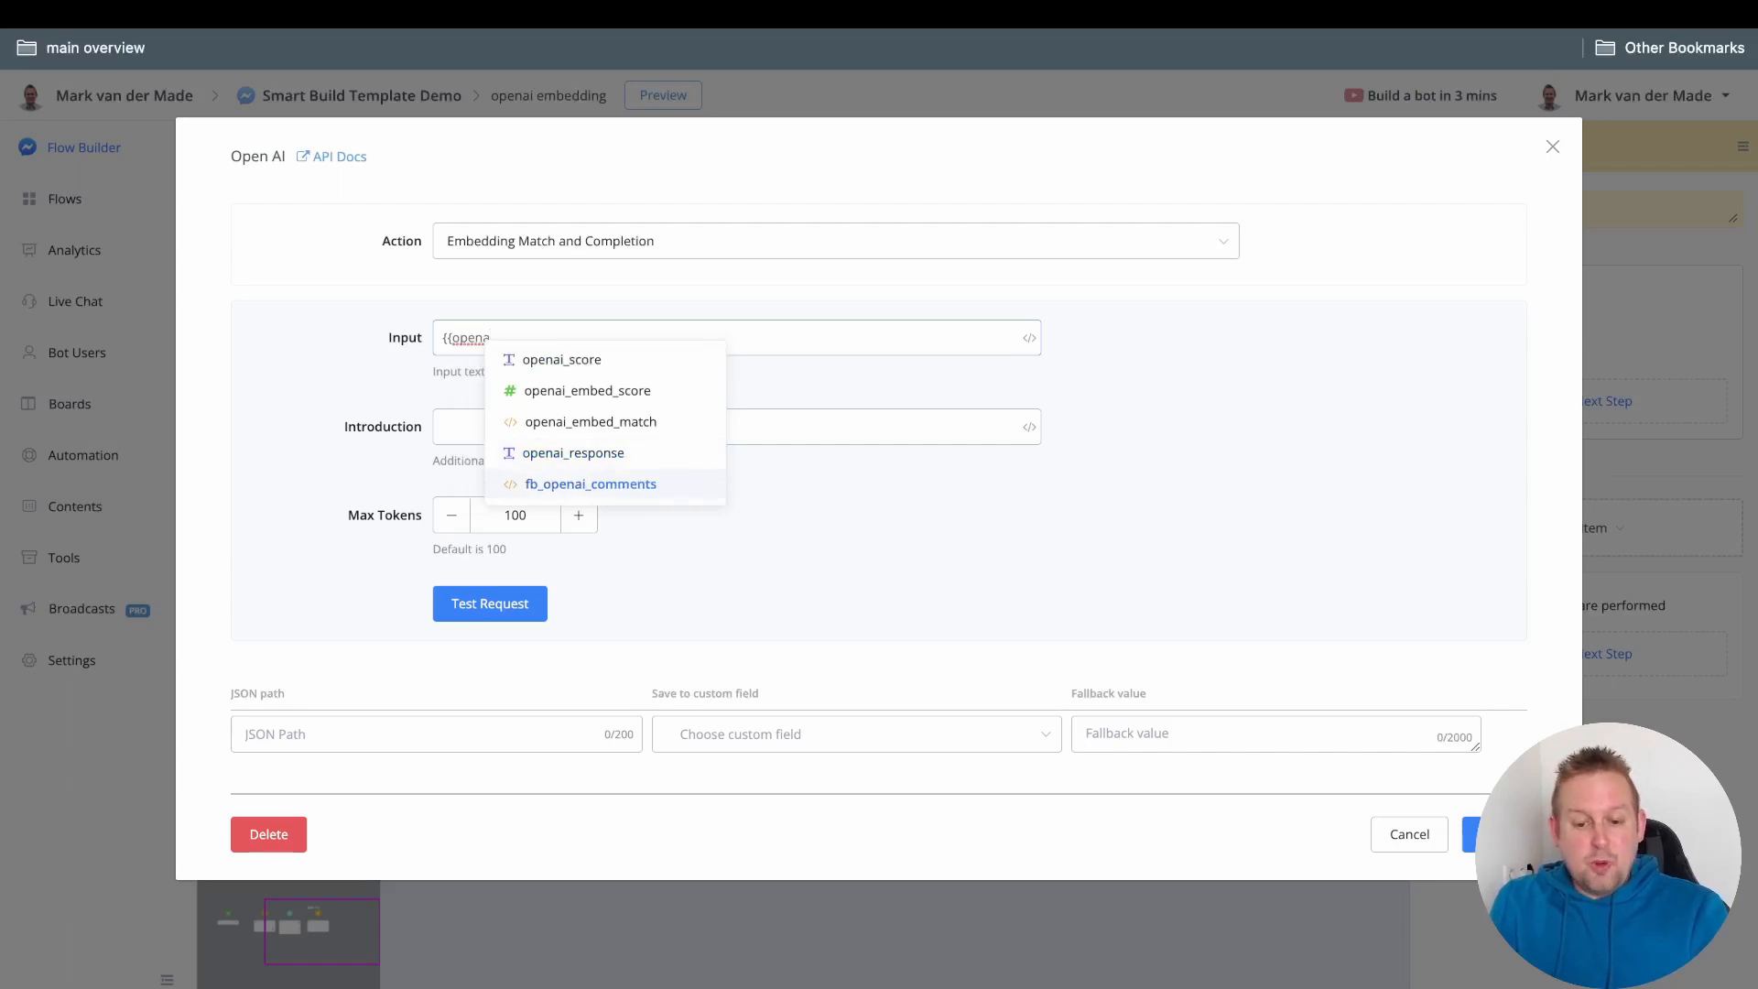
{"action": "key", "text": "Return"}
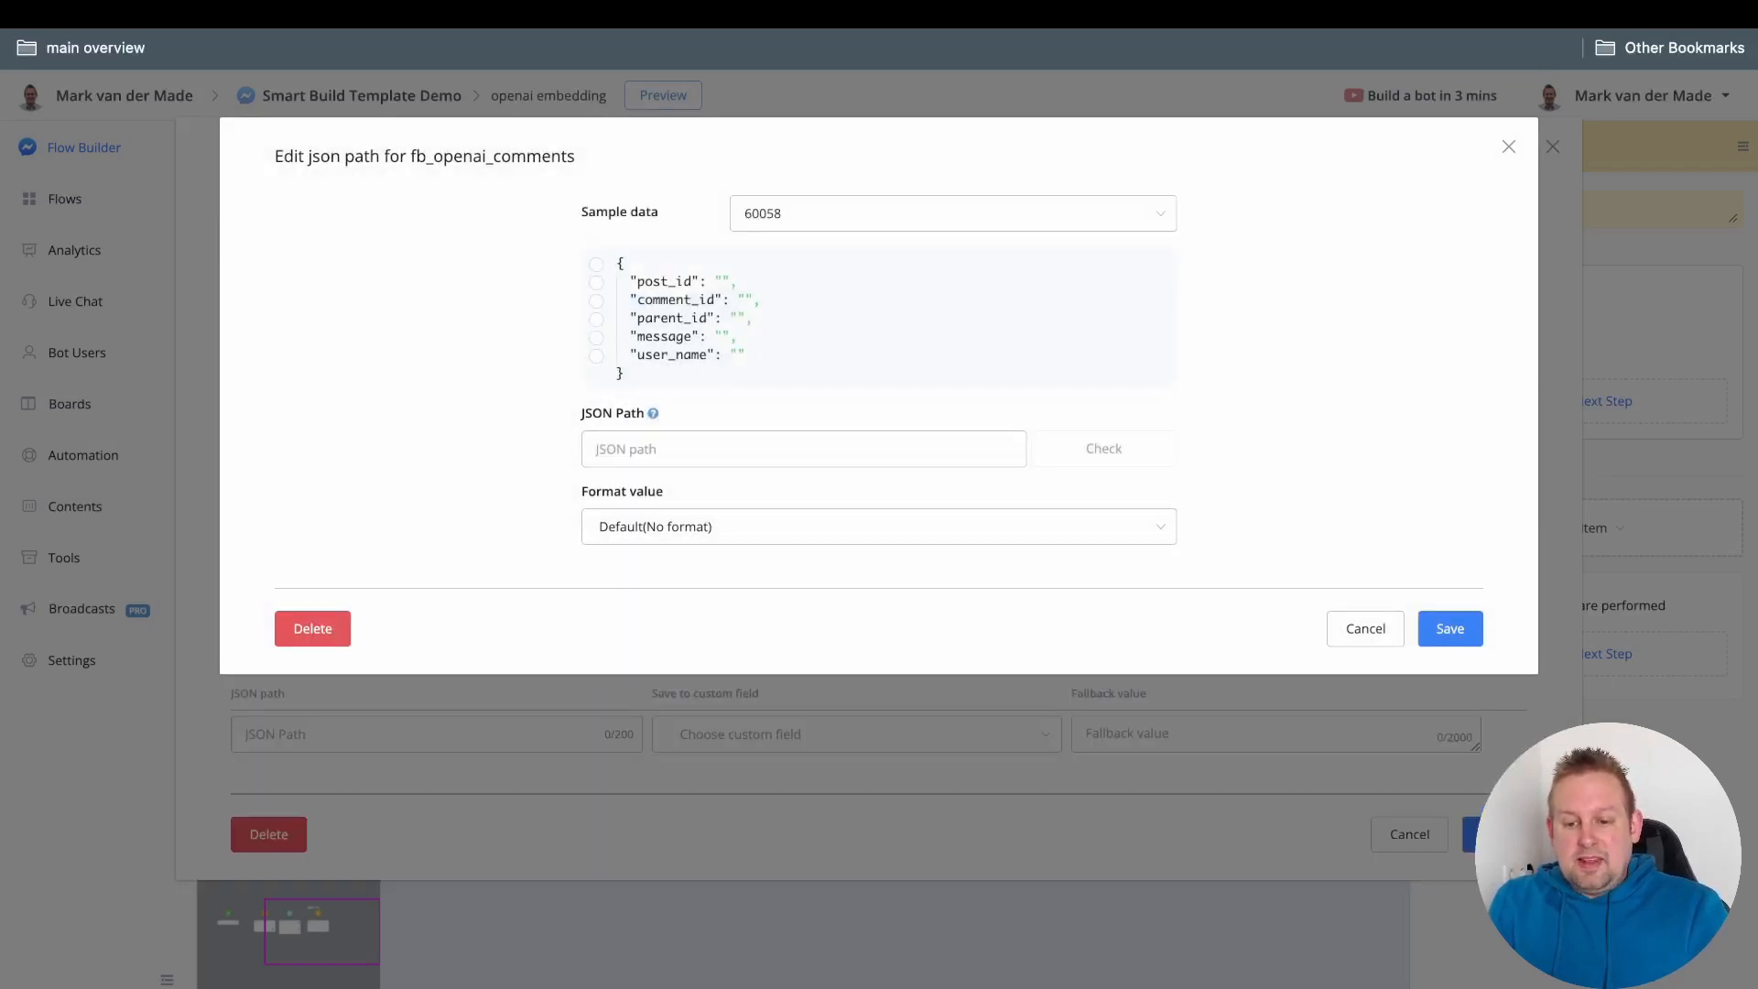
- Using the admin user's sample data, set the Input's JSON path to $.message and its test value to "How to contact you?"
{"action": "key", "text": "Down"}
{"action": "key", "text": "Down"}
{"action": "key", "text": "Return"}
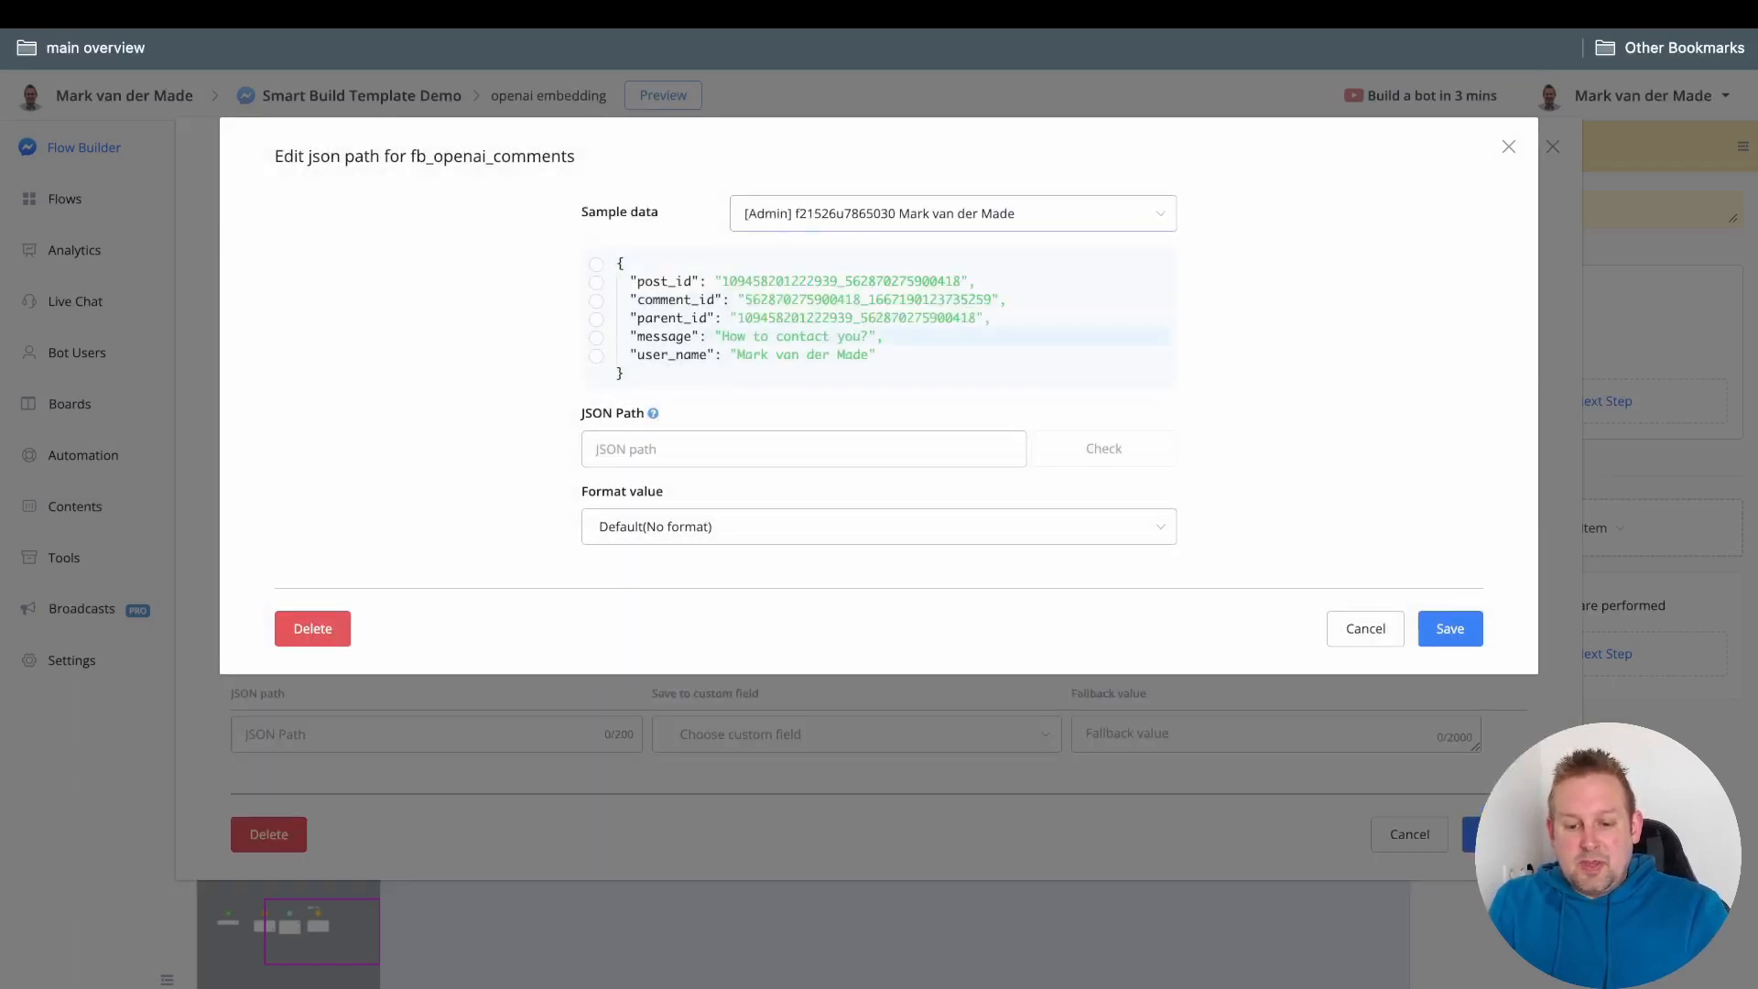
{"action": "left_click", "coordinate": [597, 337]}
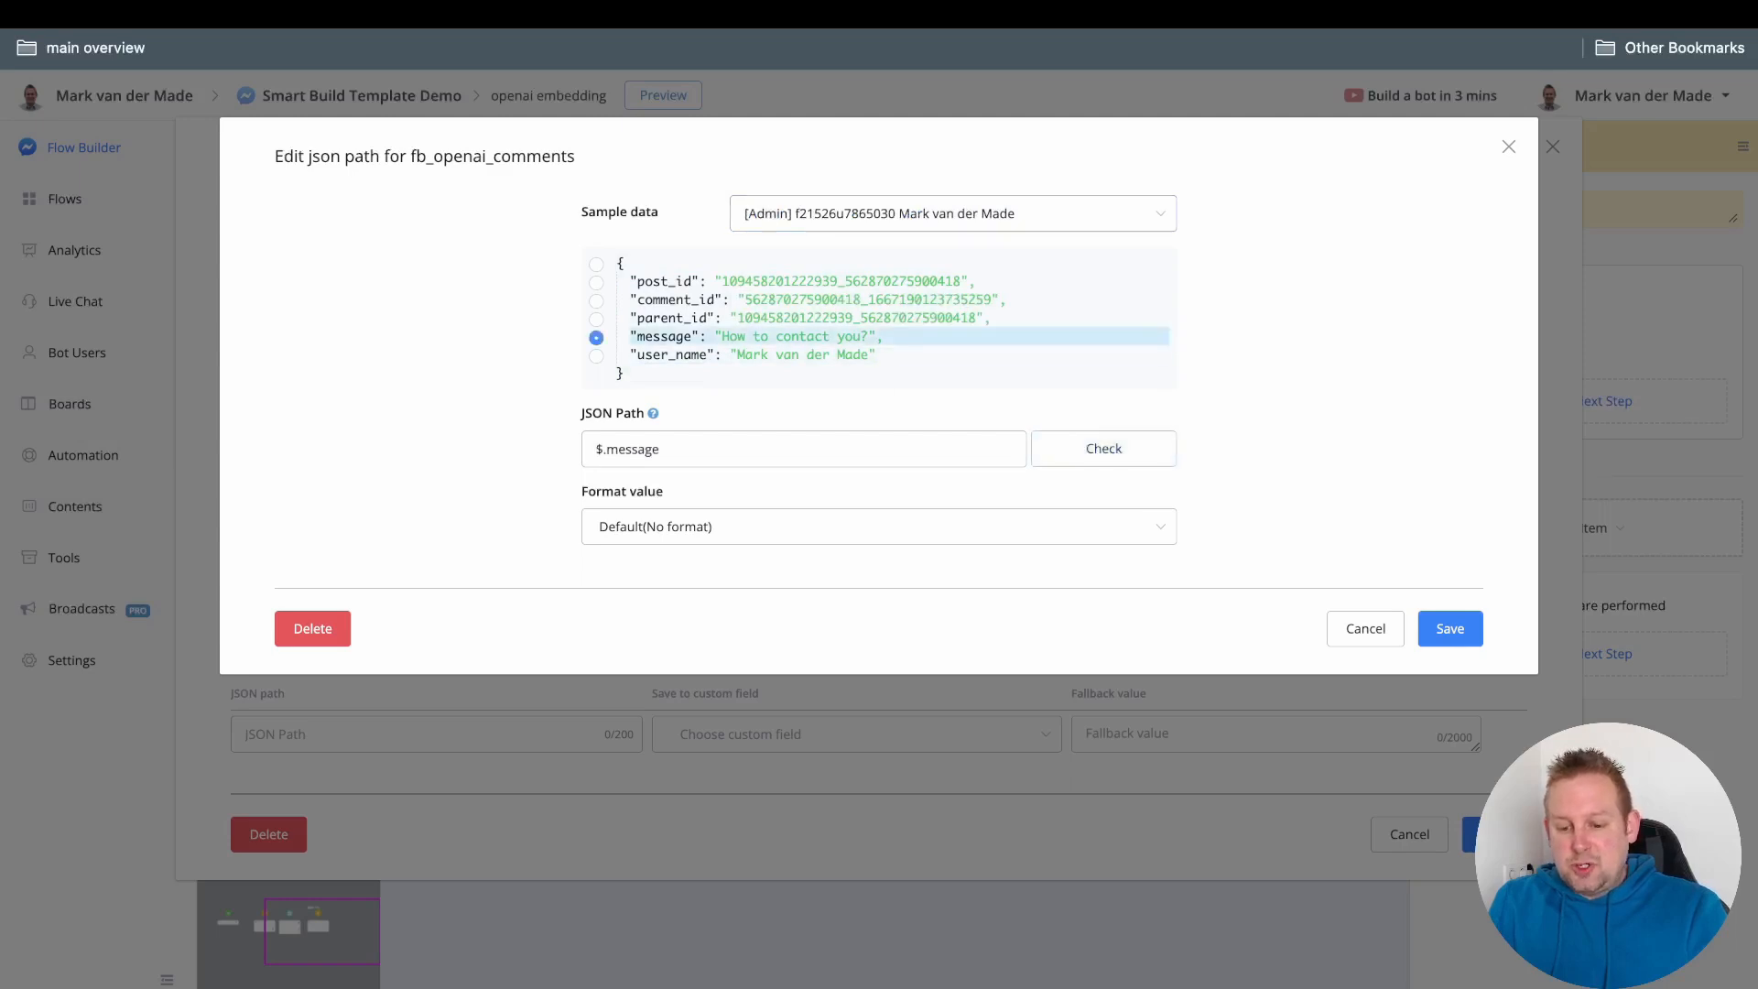
{"action": "left_click", "coordinate": [1450, 628]}
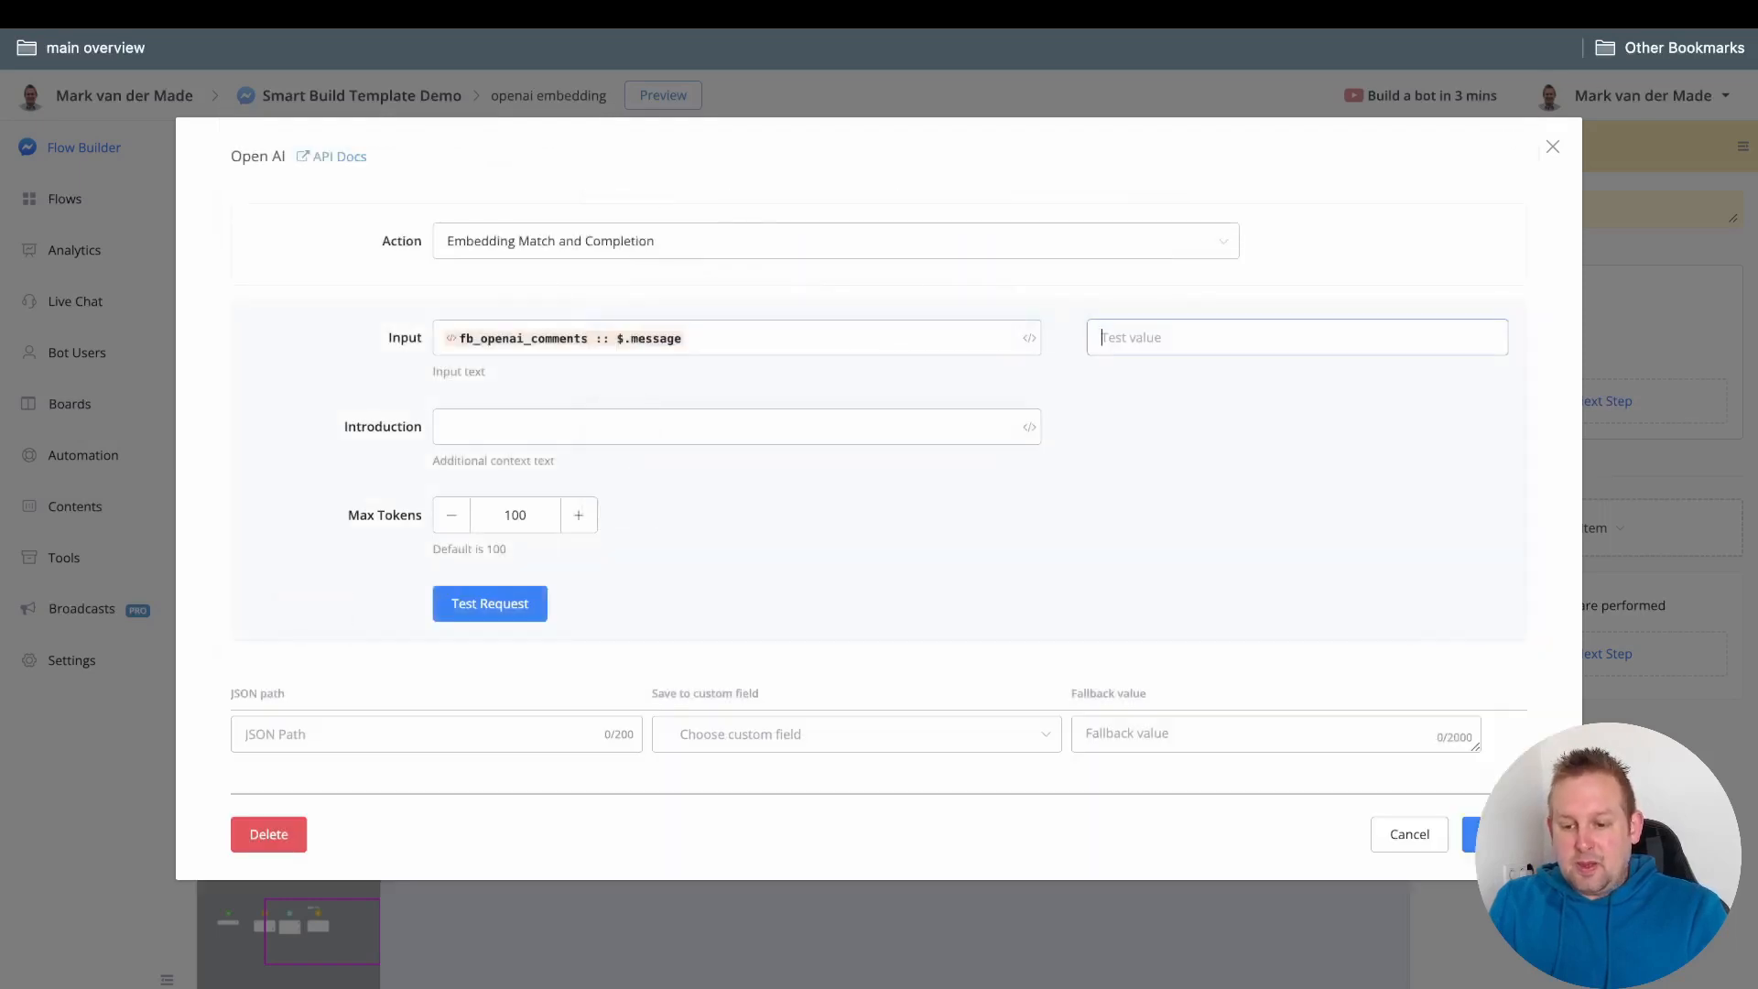
{"action": "type", "text": "How to contact you?"}
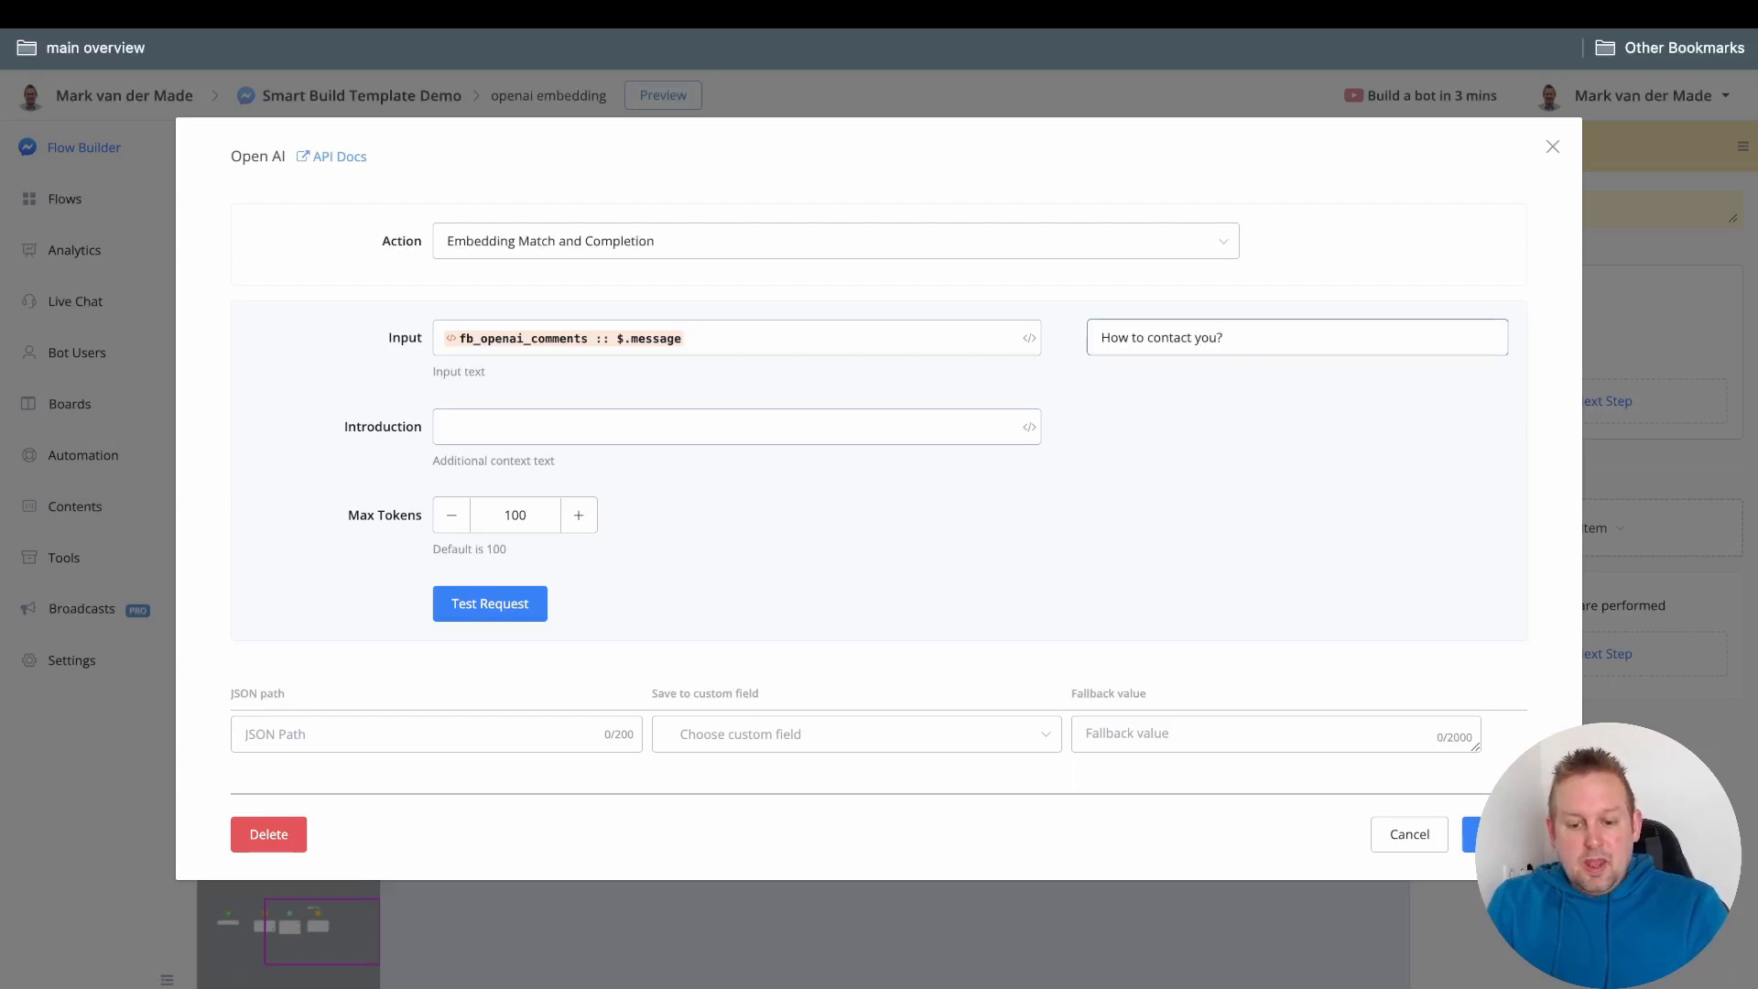
- Begin the Introduction with the text "User asked the following question: "
{"action": "left_click", "coordinate": [443, 426]}
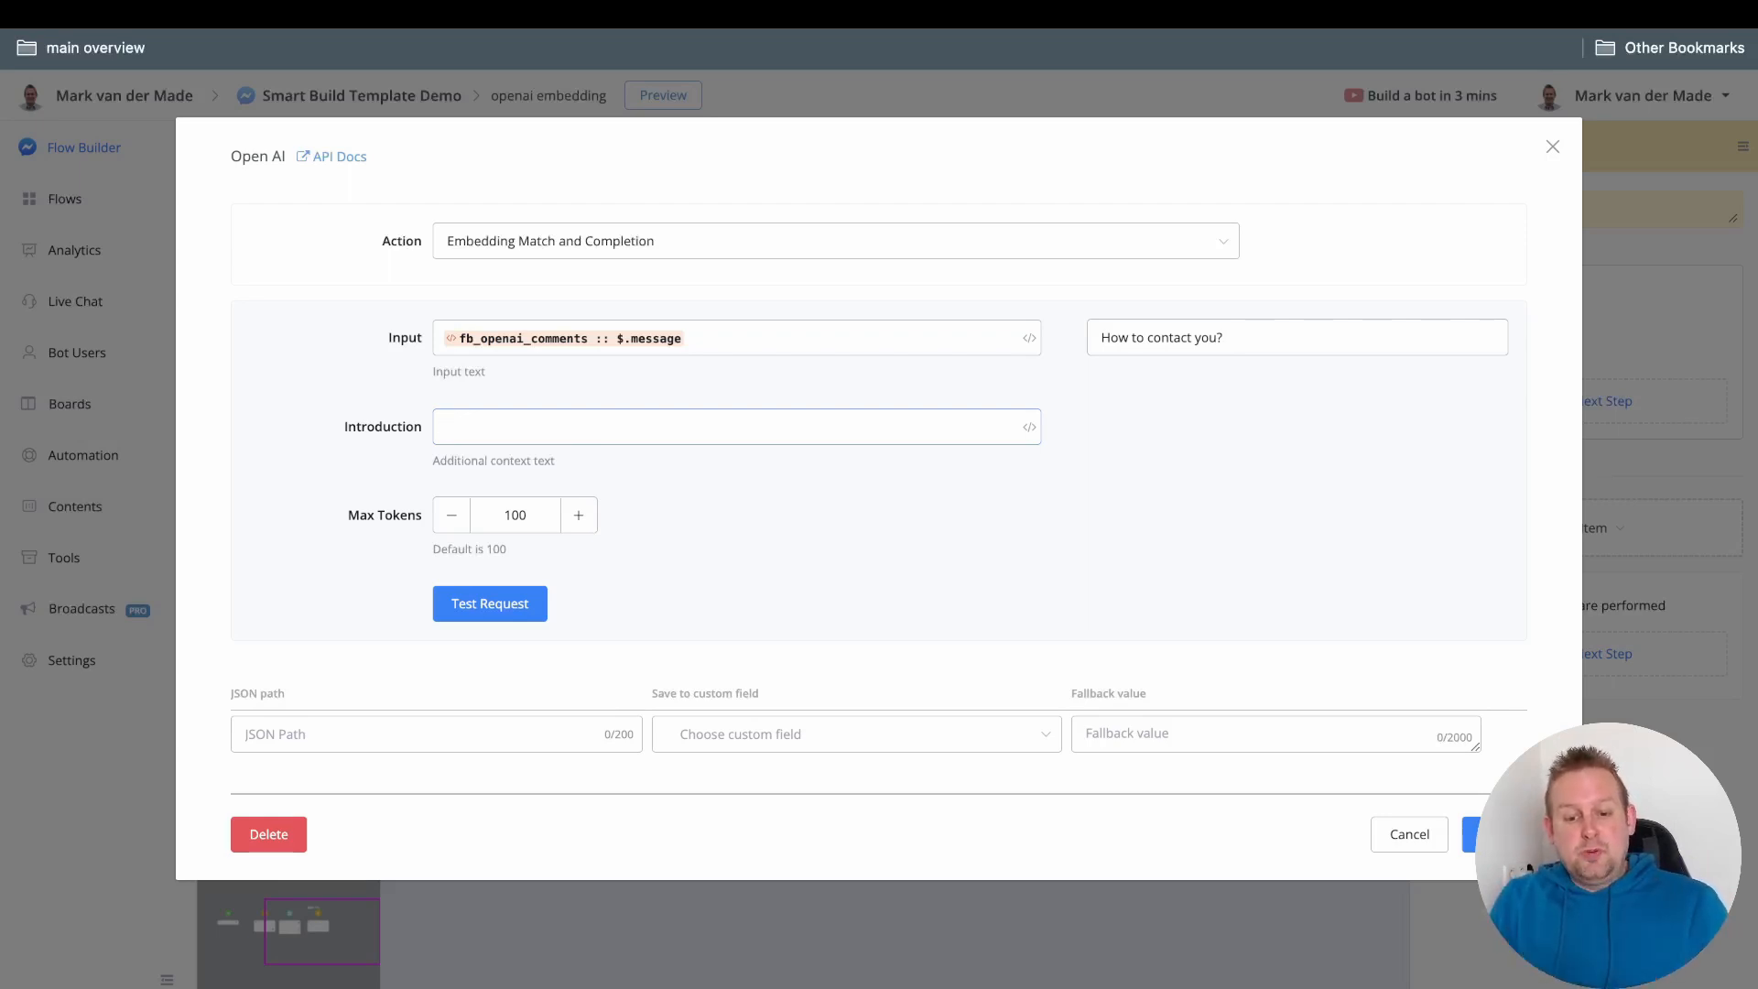
{"action": "type", "text": "Use"}
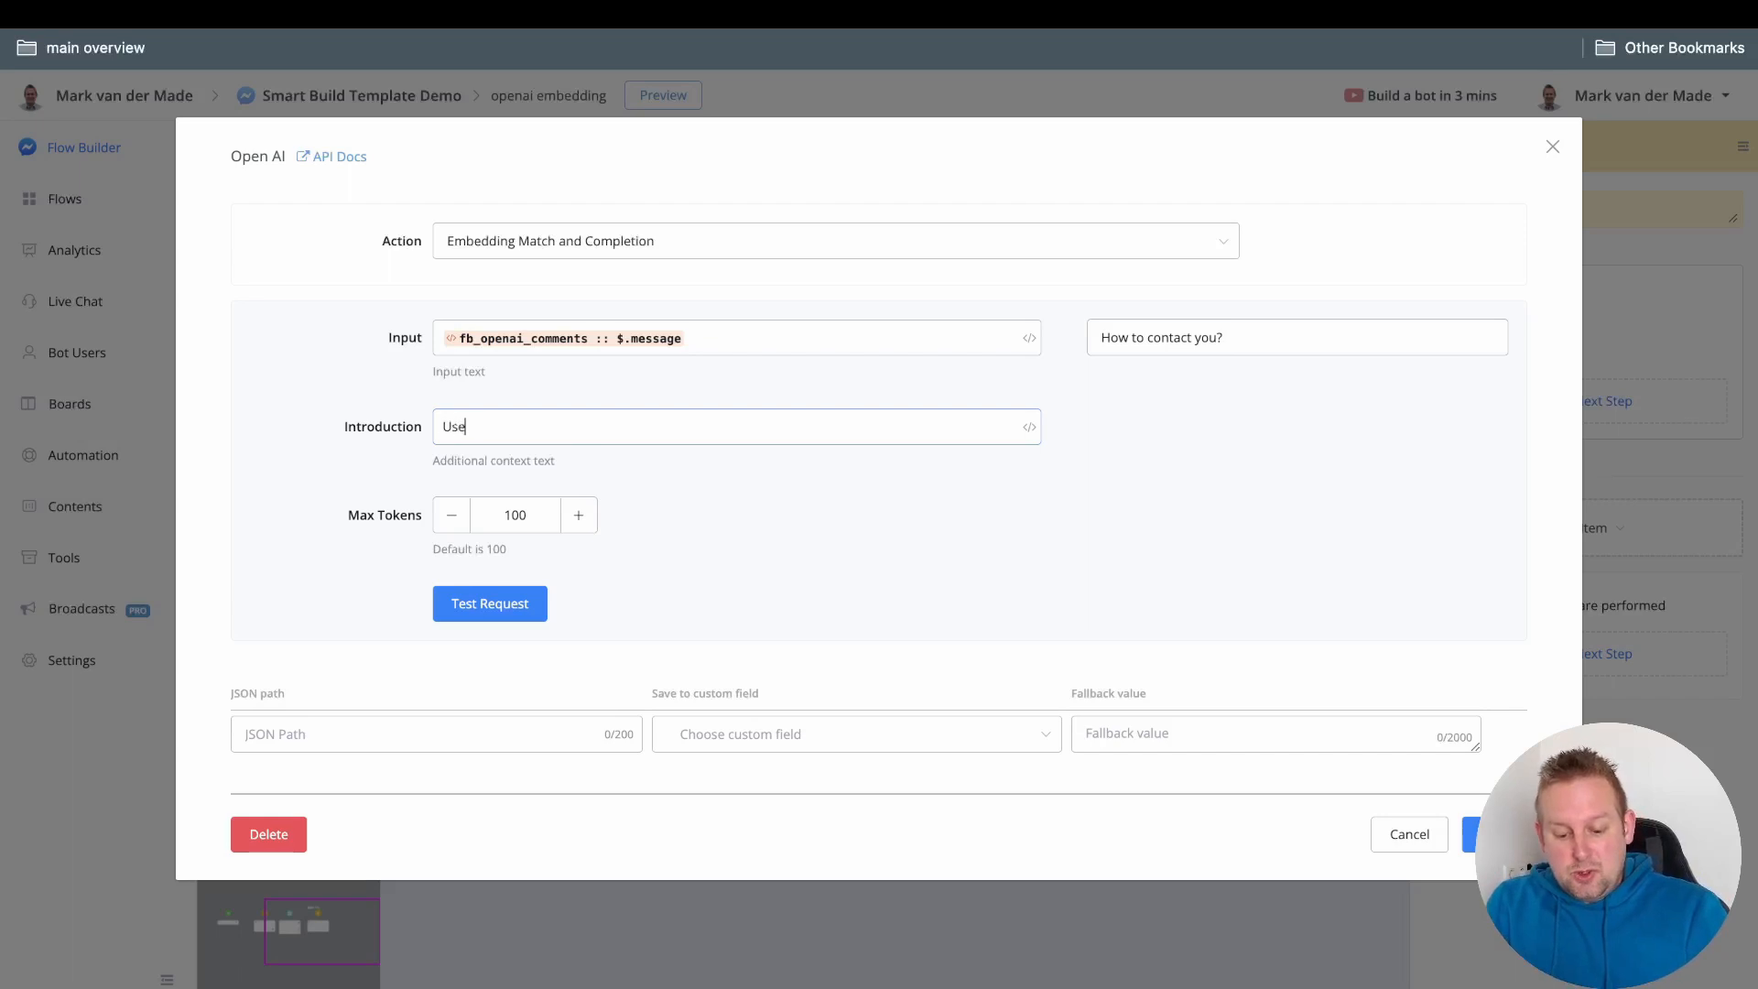
{"action": "type", "text": "r asked the following questions"}
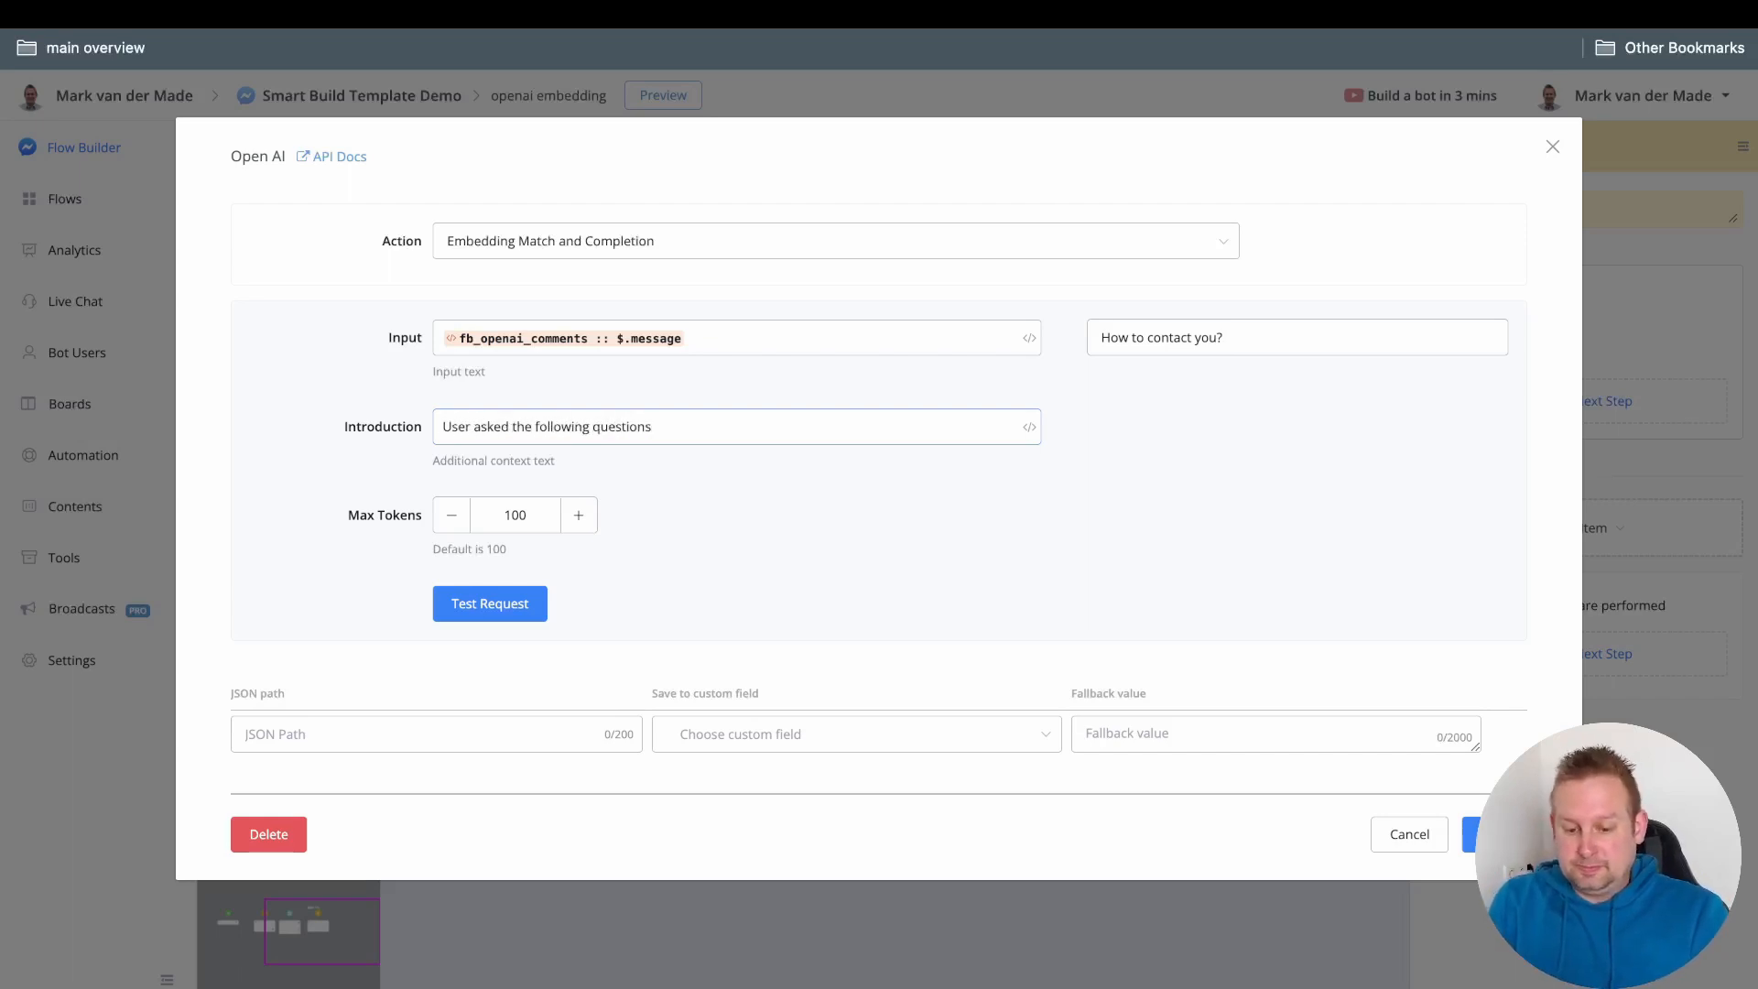
{"action": "key", "text": "BackSpace"}
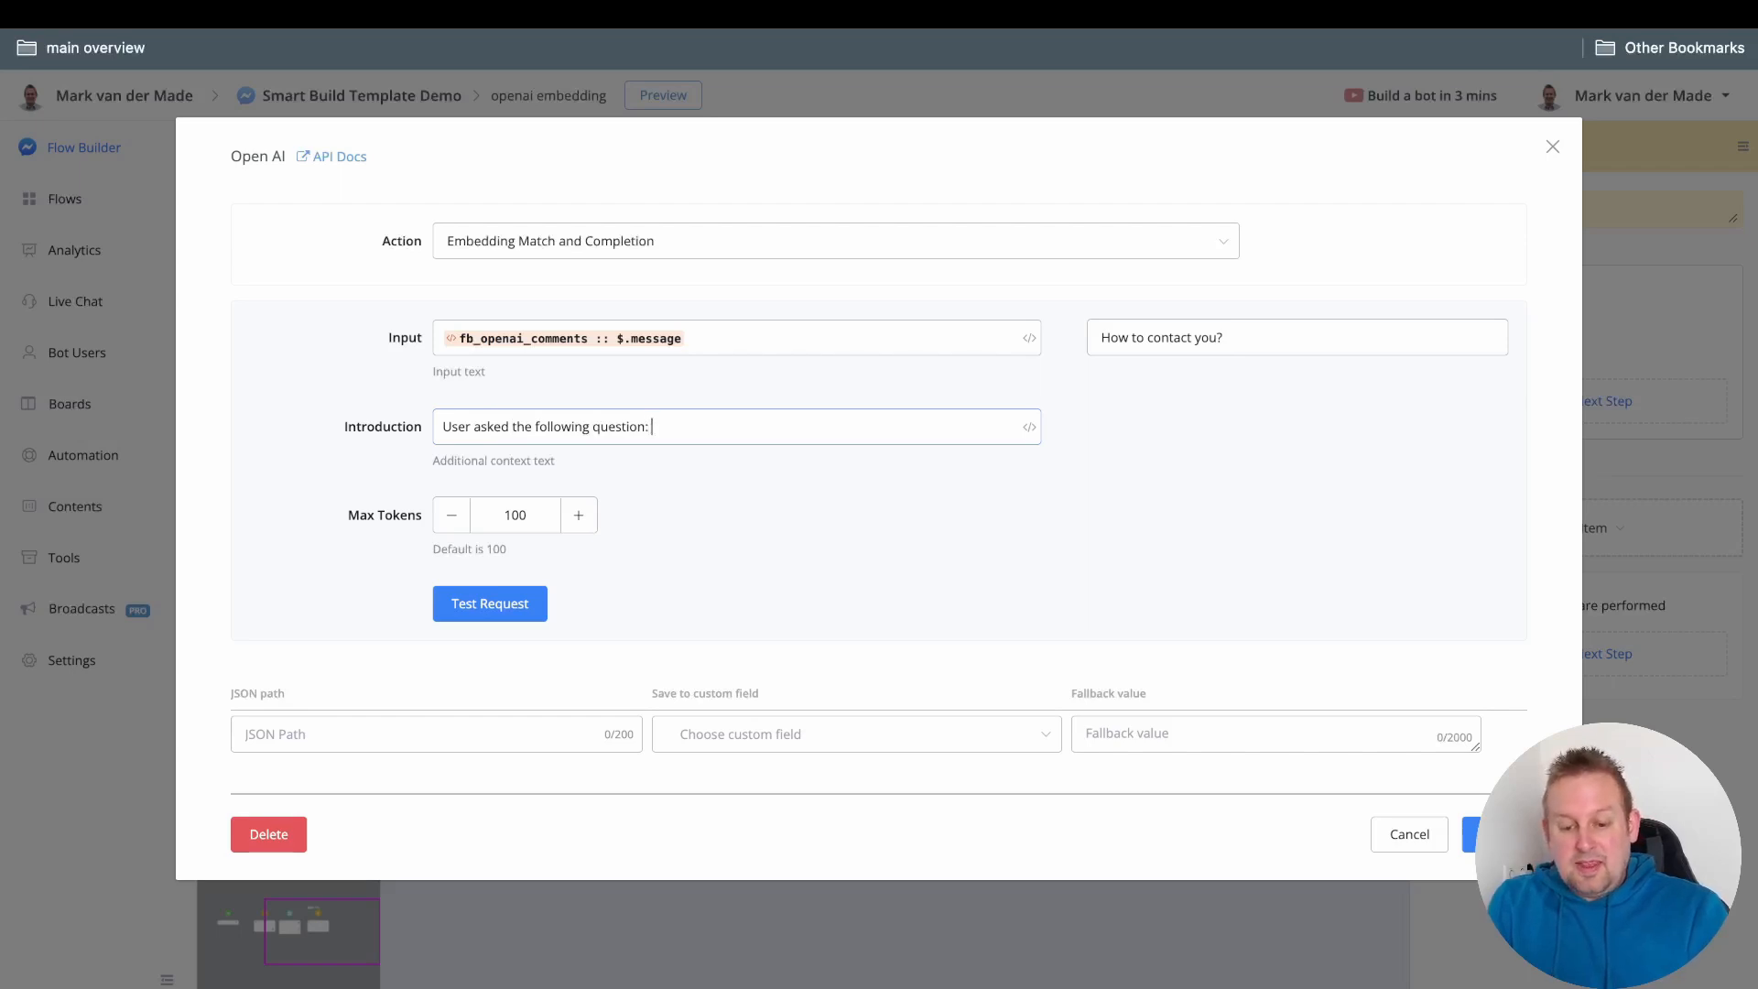
- Append the fb_openai_comments field to the Introduction with JSON path $.message, based on the admin user's sample data
{"action": "type", "text": "{{"}
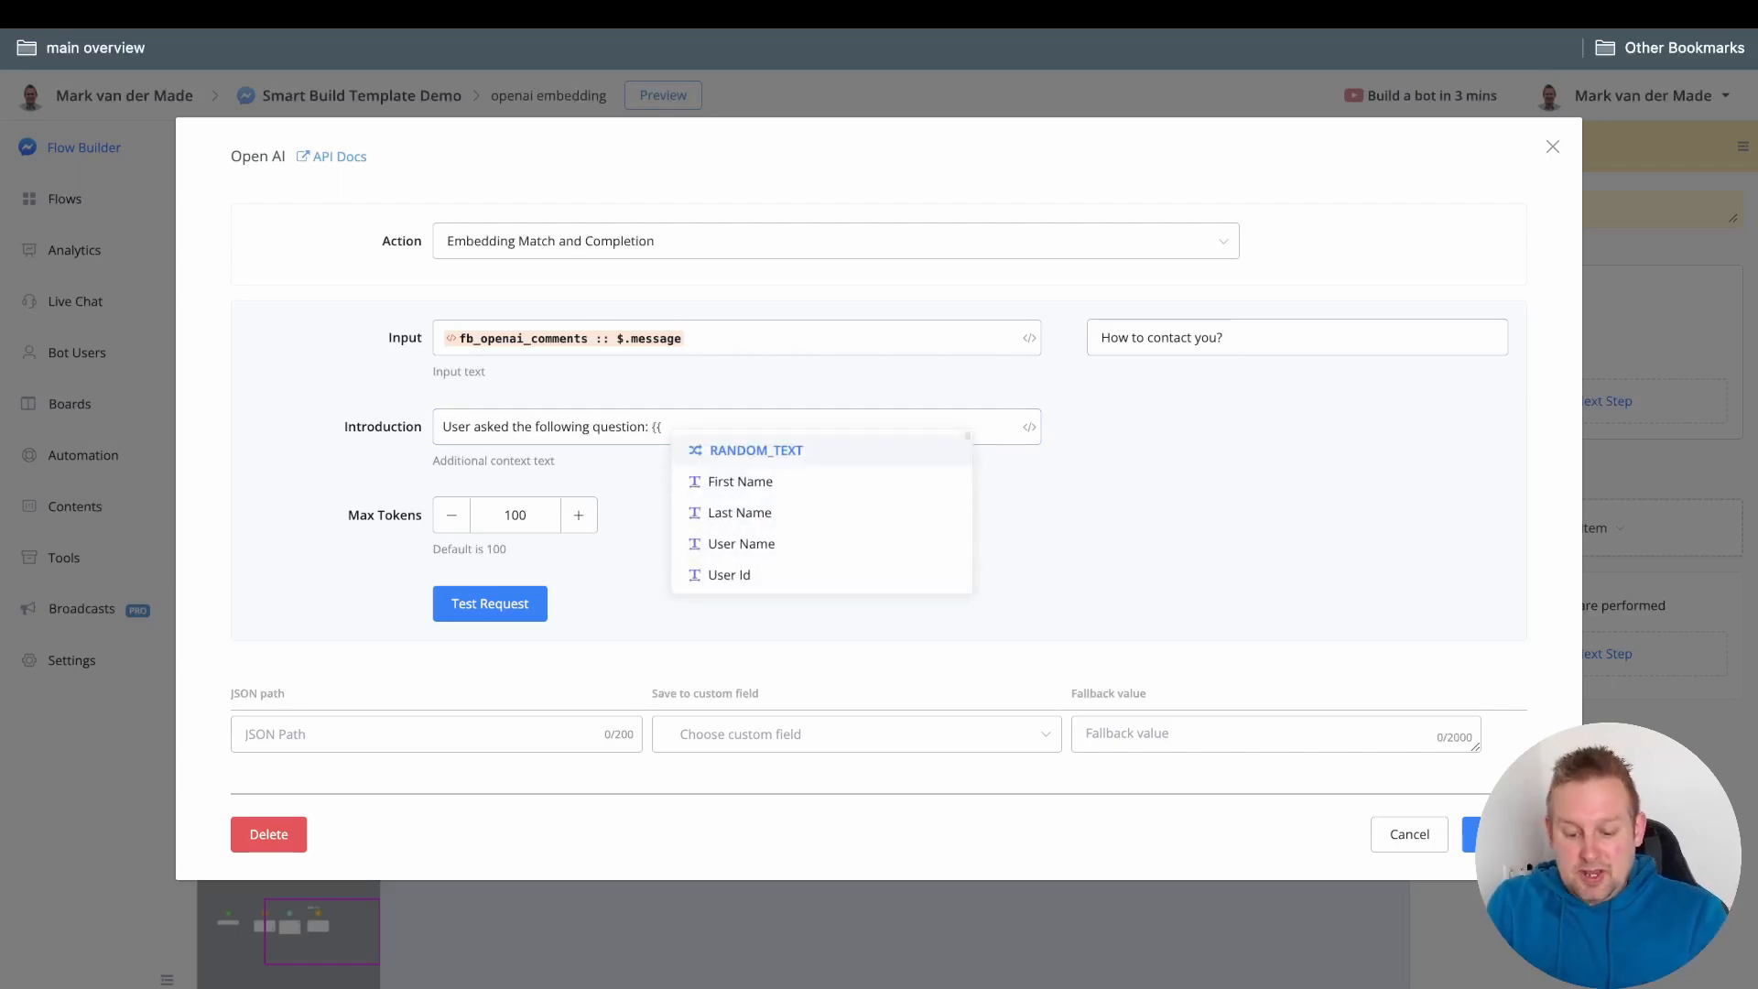
{"action": "type", "text": "fb"}
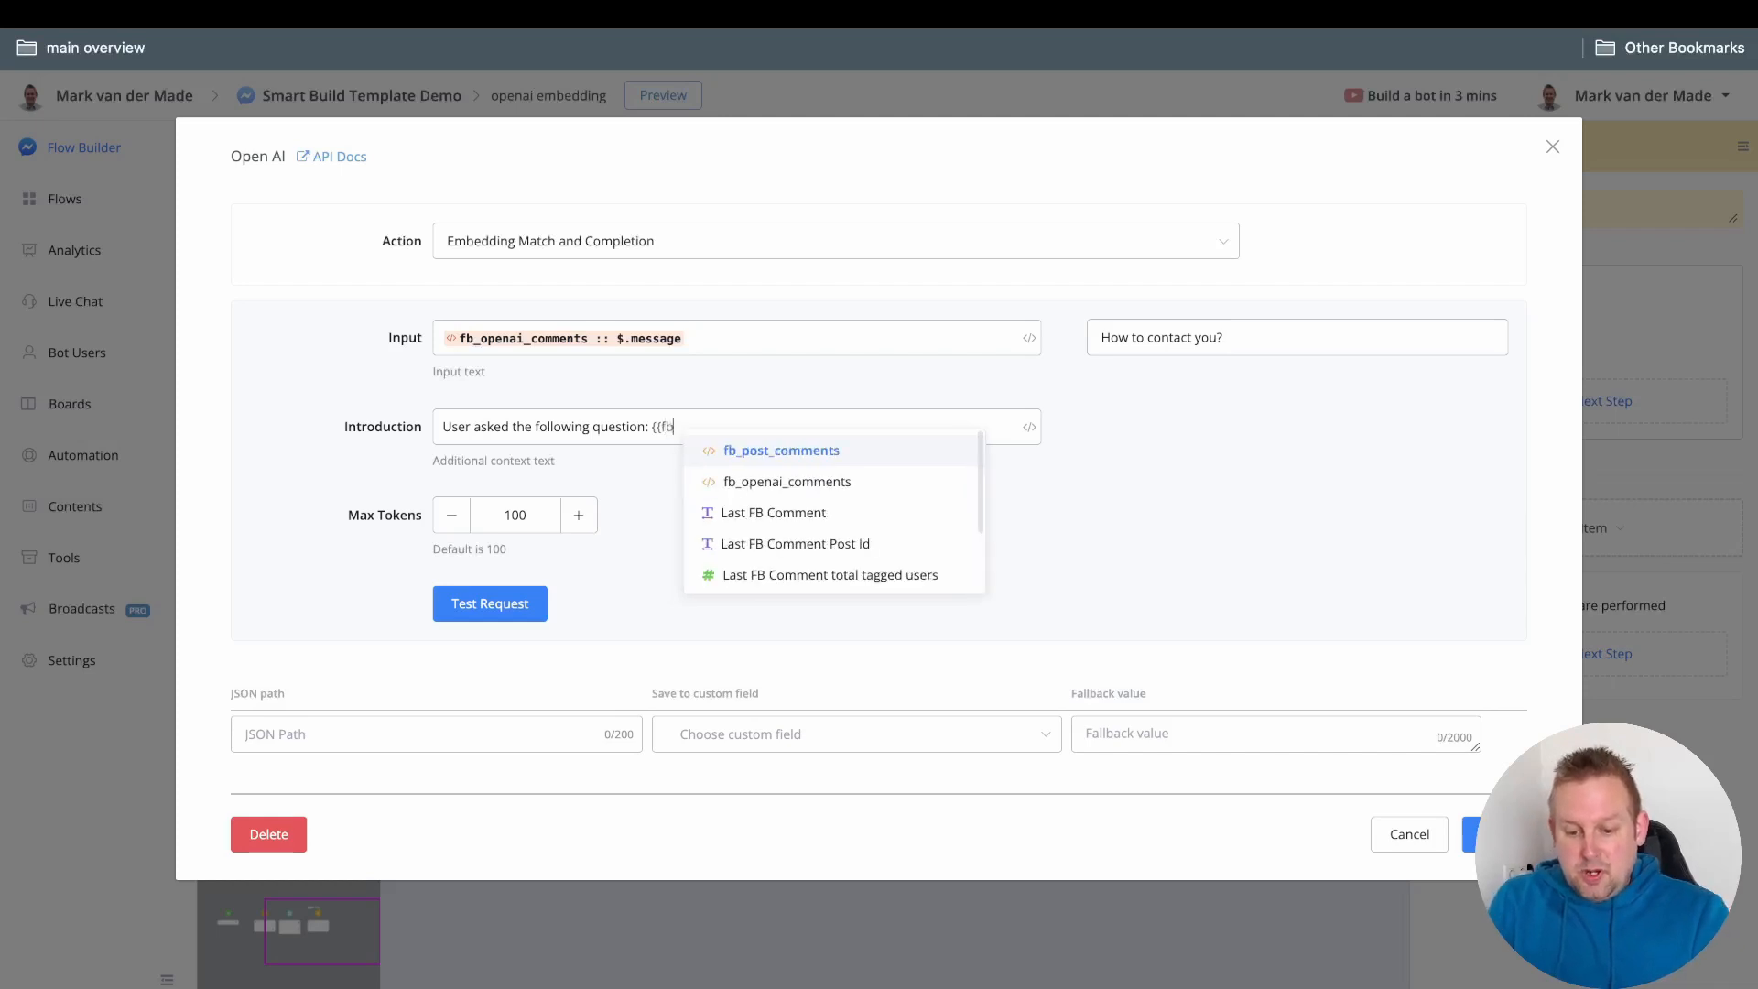
{"action": "key", "text": "Down"}
{"action": "key", "text": "Return"}
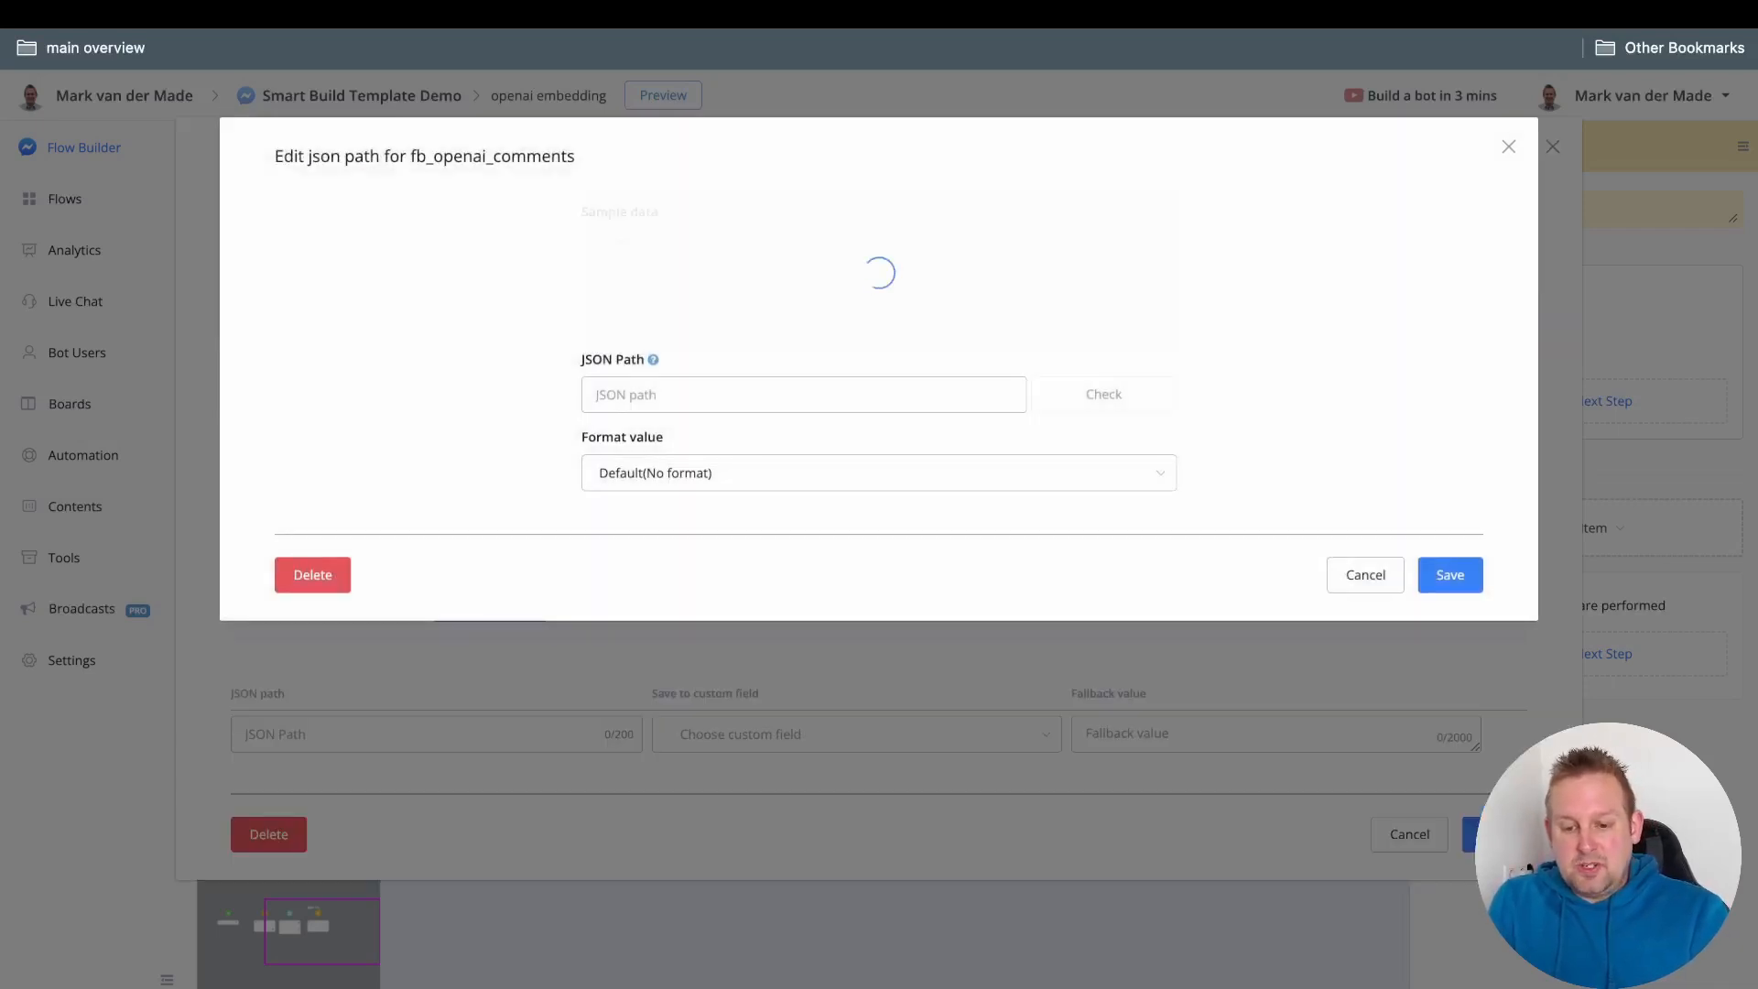
{"action": "left_click", "coordinate": [952, 214]}
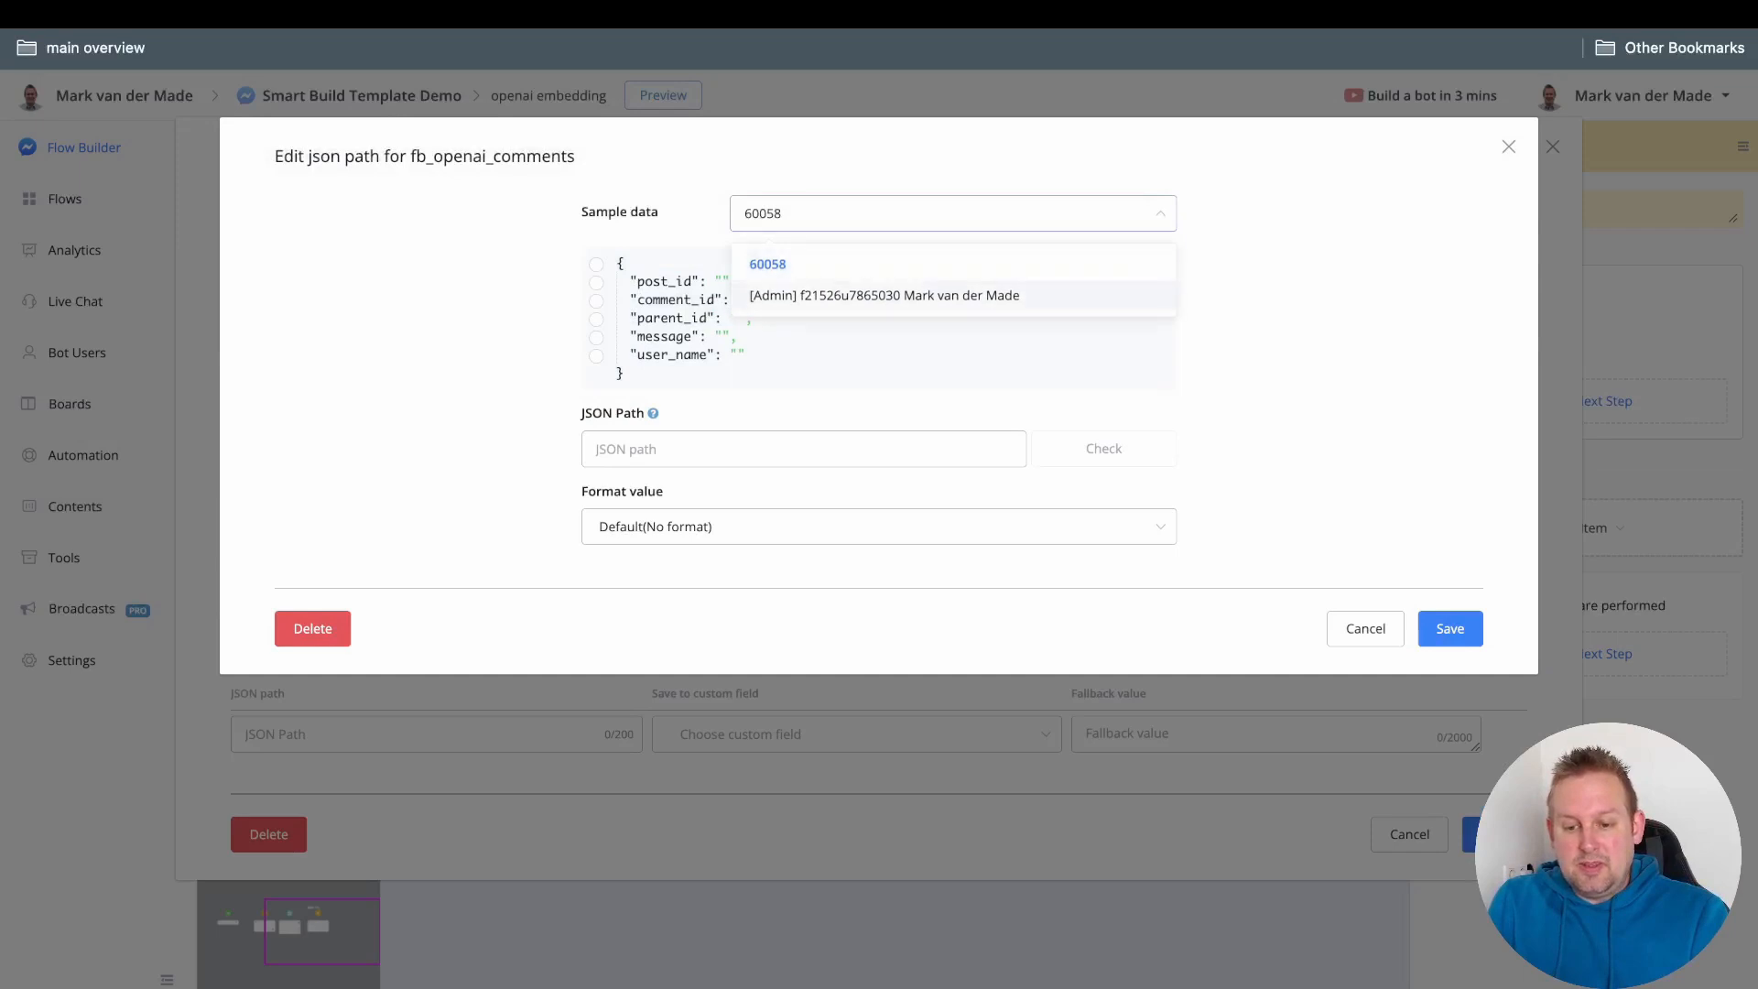
{"action": "key", "text": "Return"}
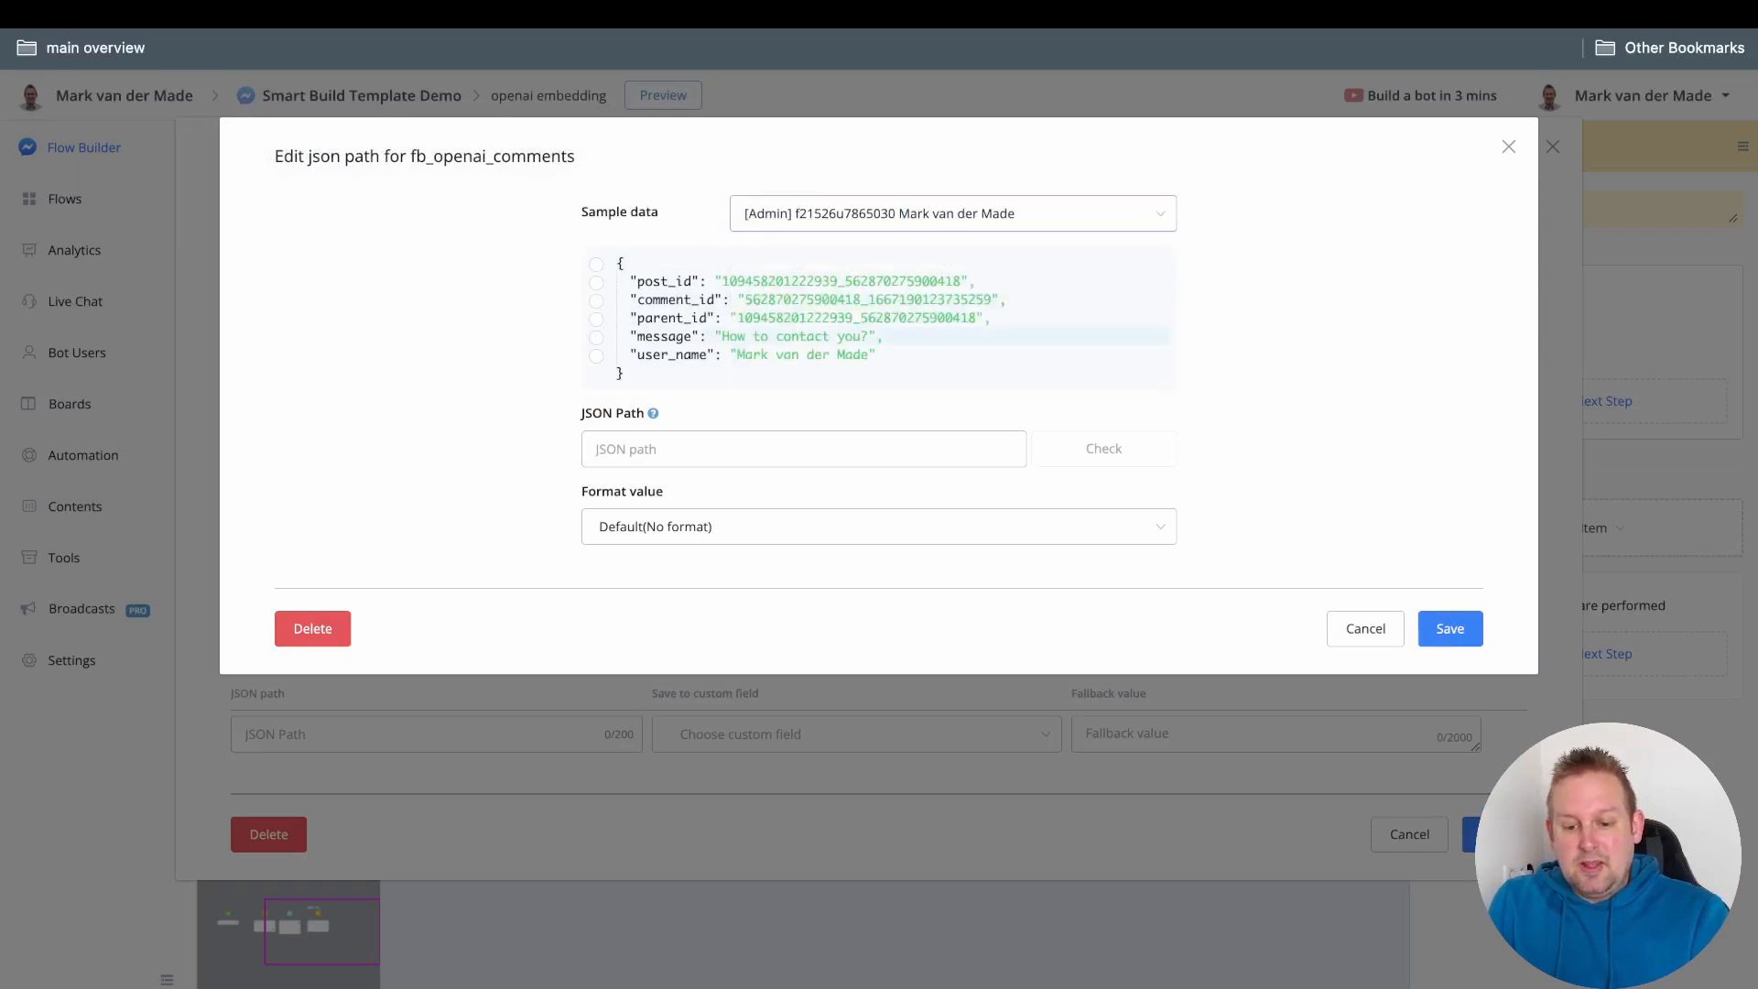
{"action": "left_click", "coordinate": [596, 336]}
{"action": "left_click", "coordinate": [1451, 628]}
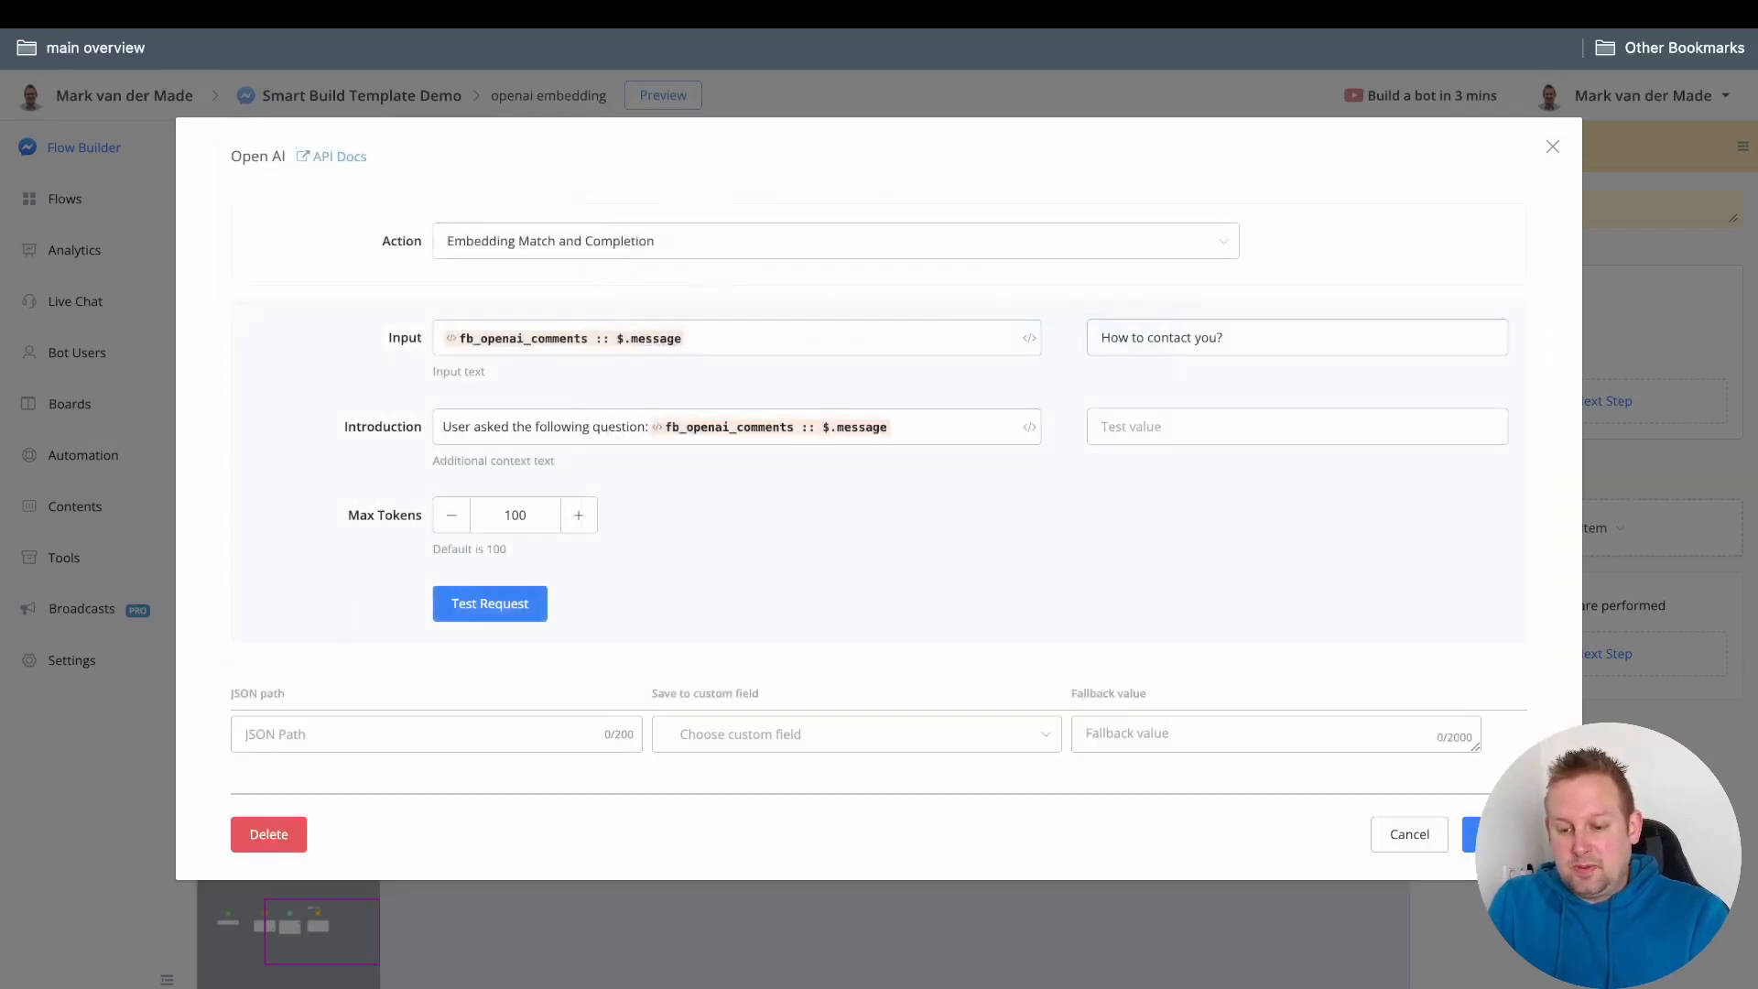
- End the Introduction's question with a period and add a new paragraph reading "Generate a reply from the following context"
{"action": "left_click", "coordinate": [896, 427]}
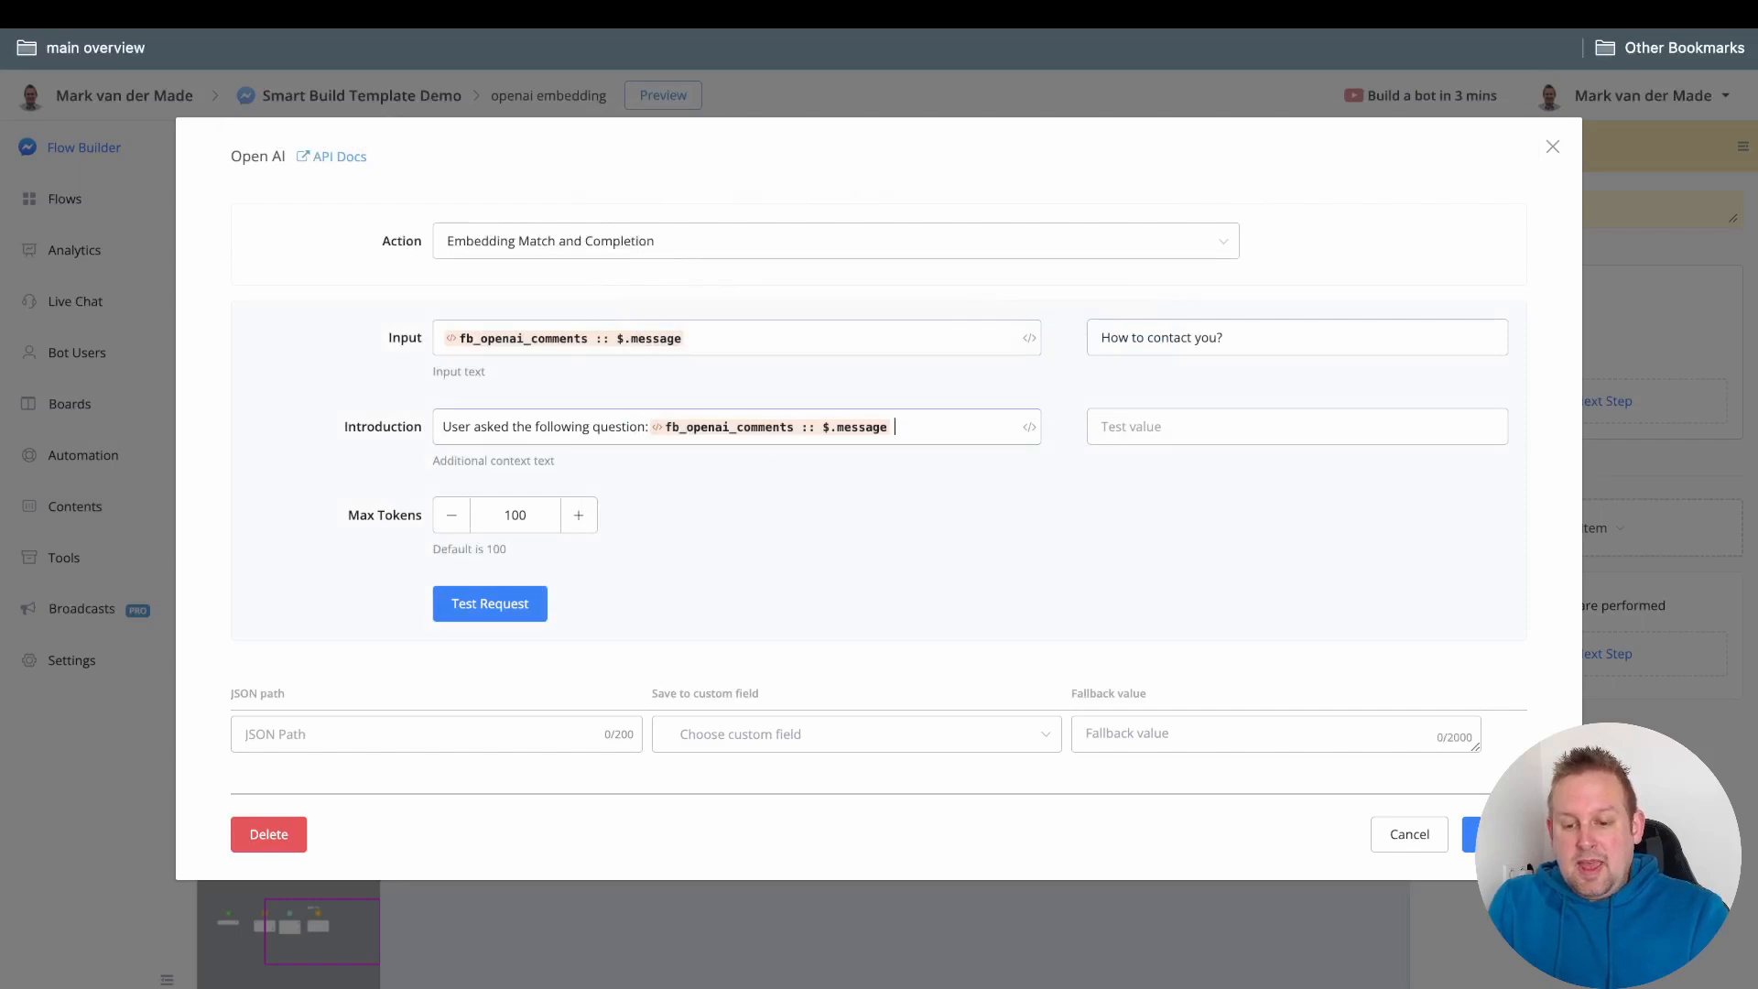
{"action": "type", "text": "."}
{"action": "key", "text": "Return"}
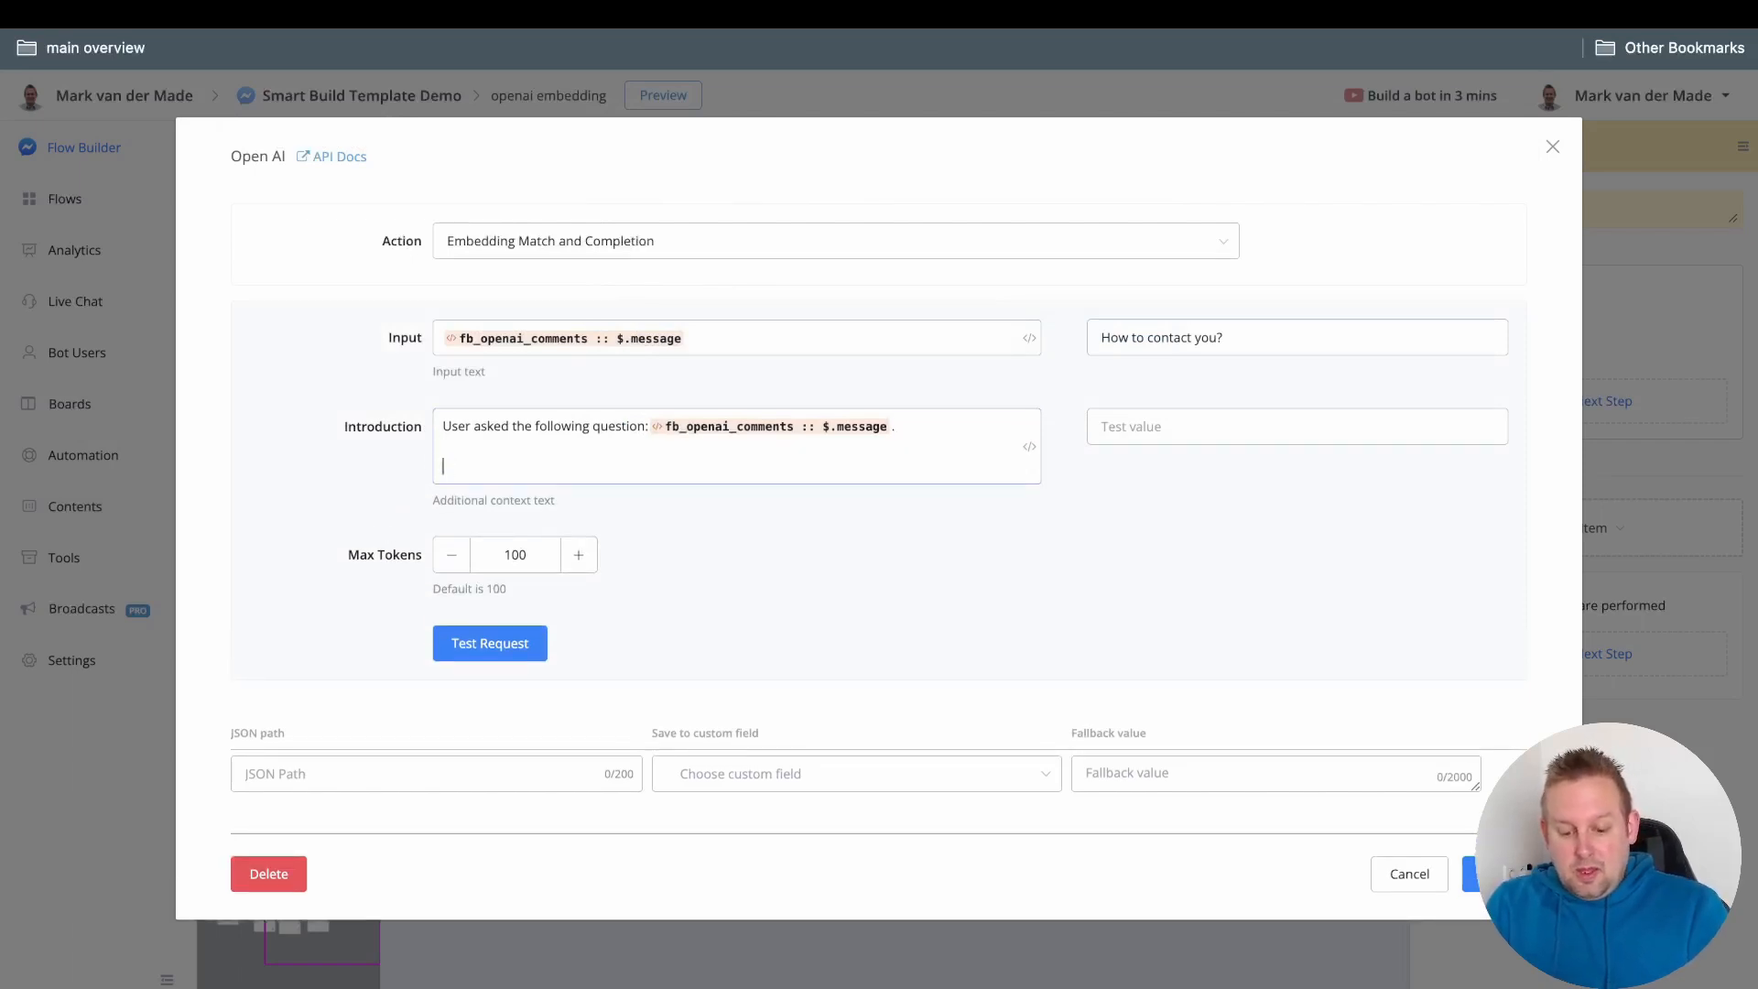
{"action": "type", "text": "Gene"}
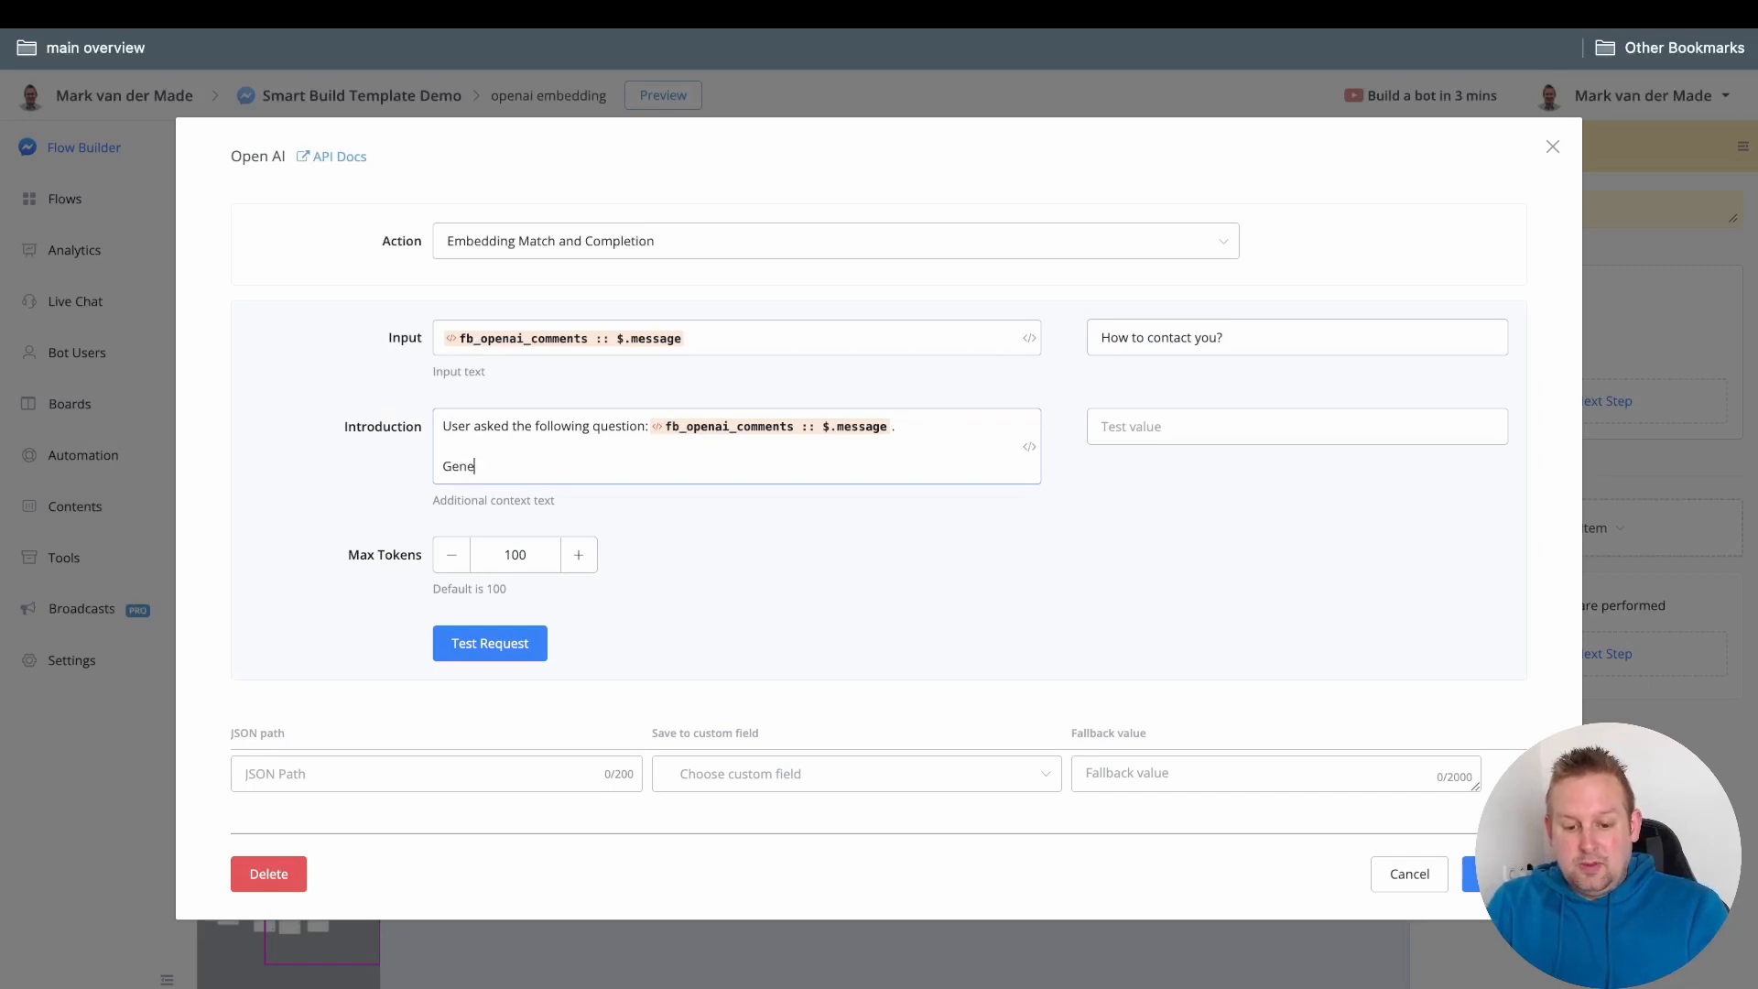
{"action": "type", "text": "rate a reply with"}
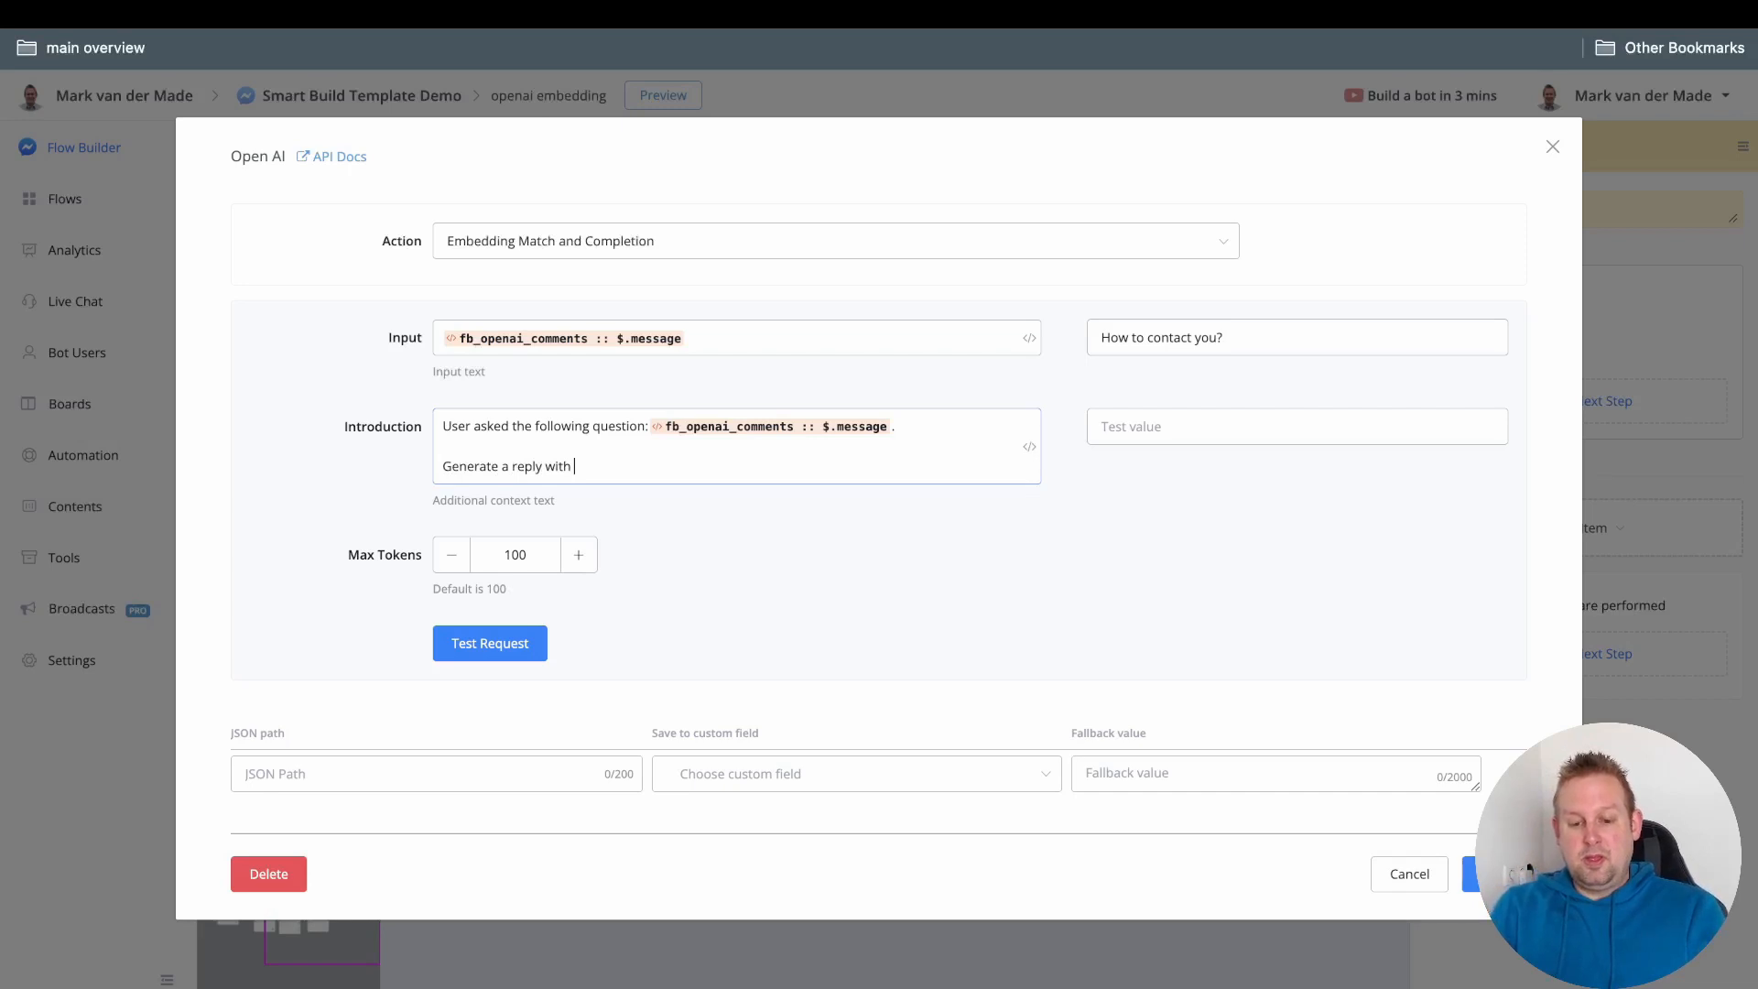
{"action": "key", "text": "BackSpace"}
{"action": "key", "text": "BackSpace"}
{"action": "key", "text": "BackSpace"}
{"action": "key", "text": "BackSpace"}
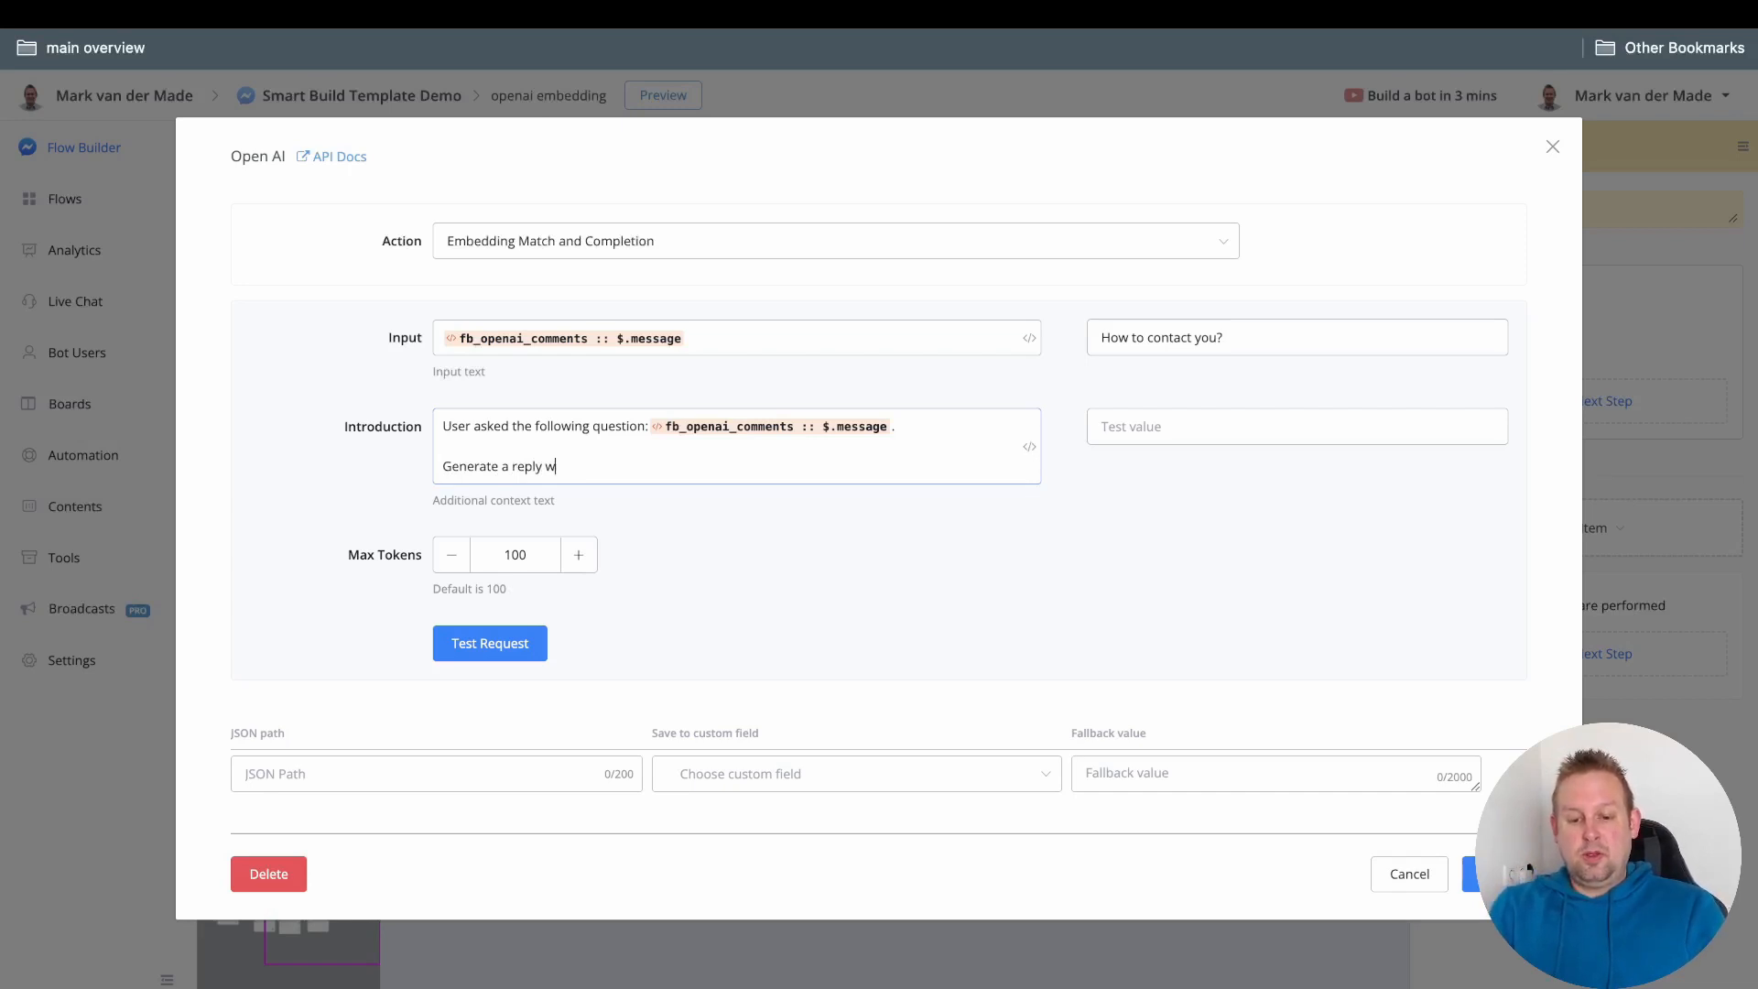
{"action": "type", "text": "from the foll"}
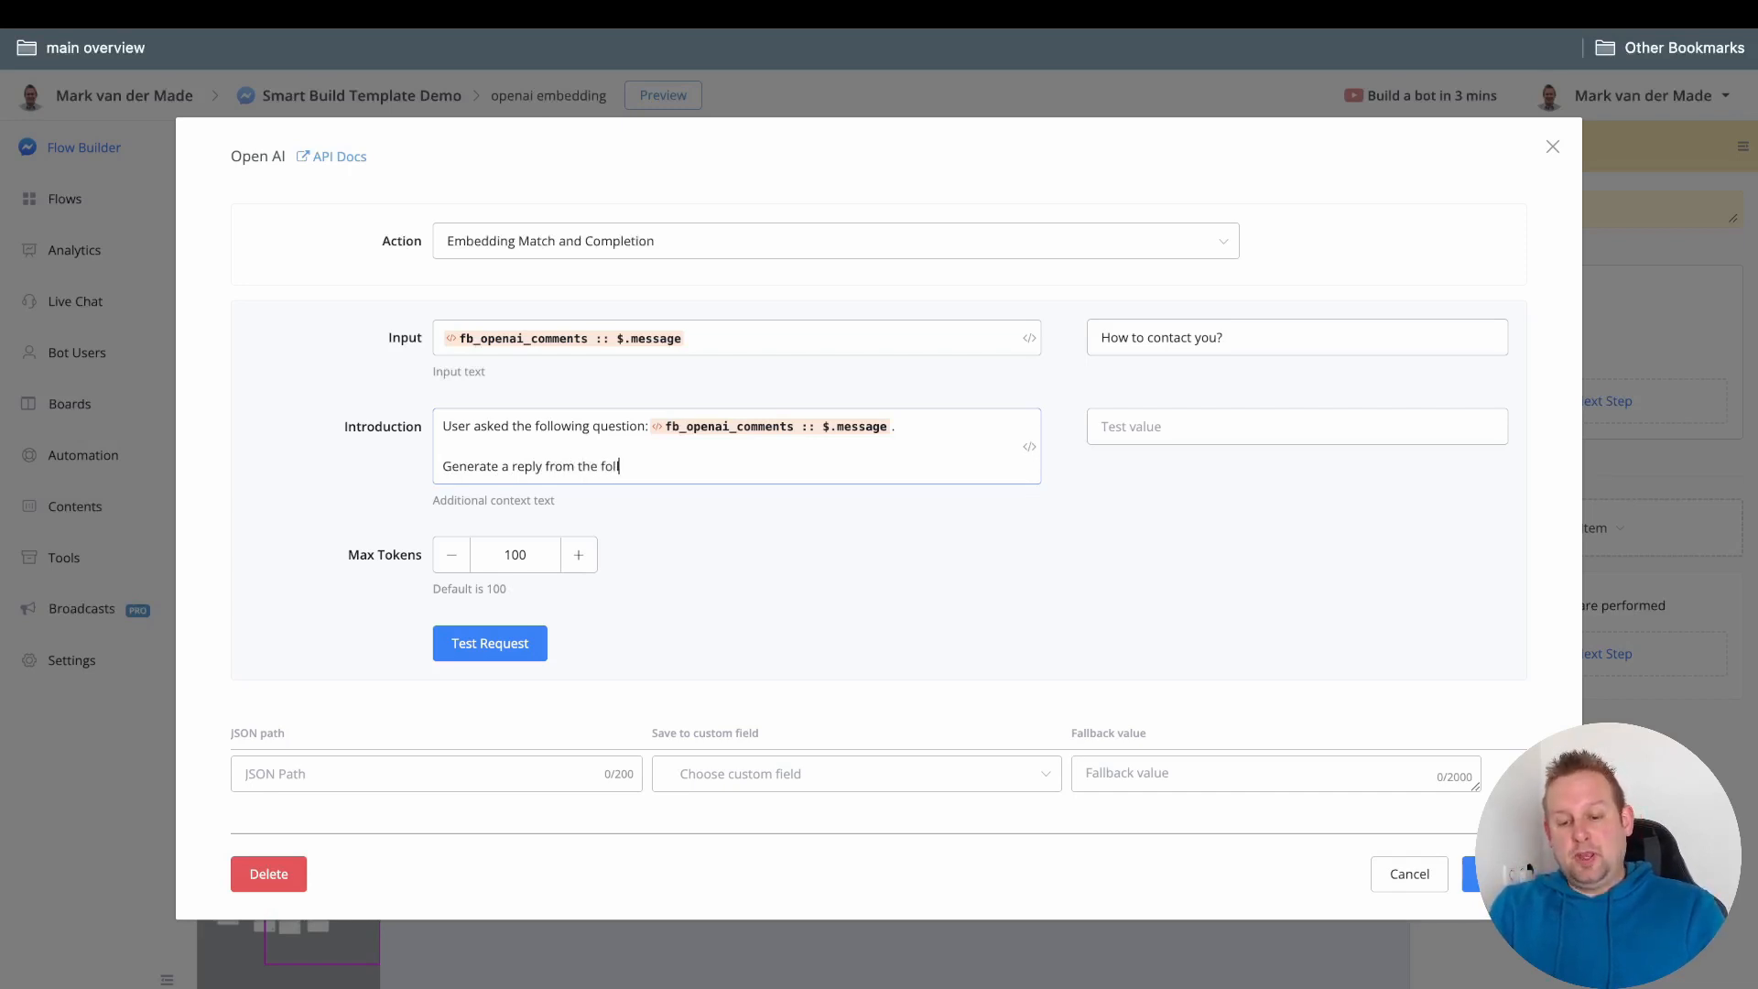
{"action": "type", "text": "owing context"}
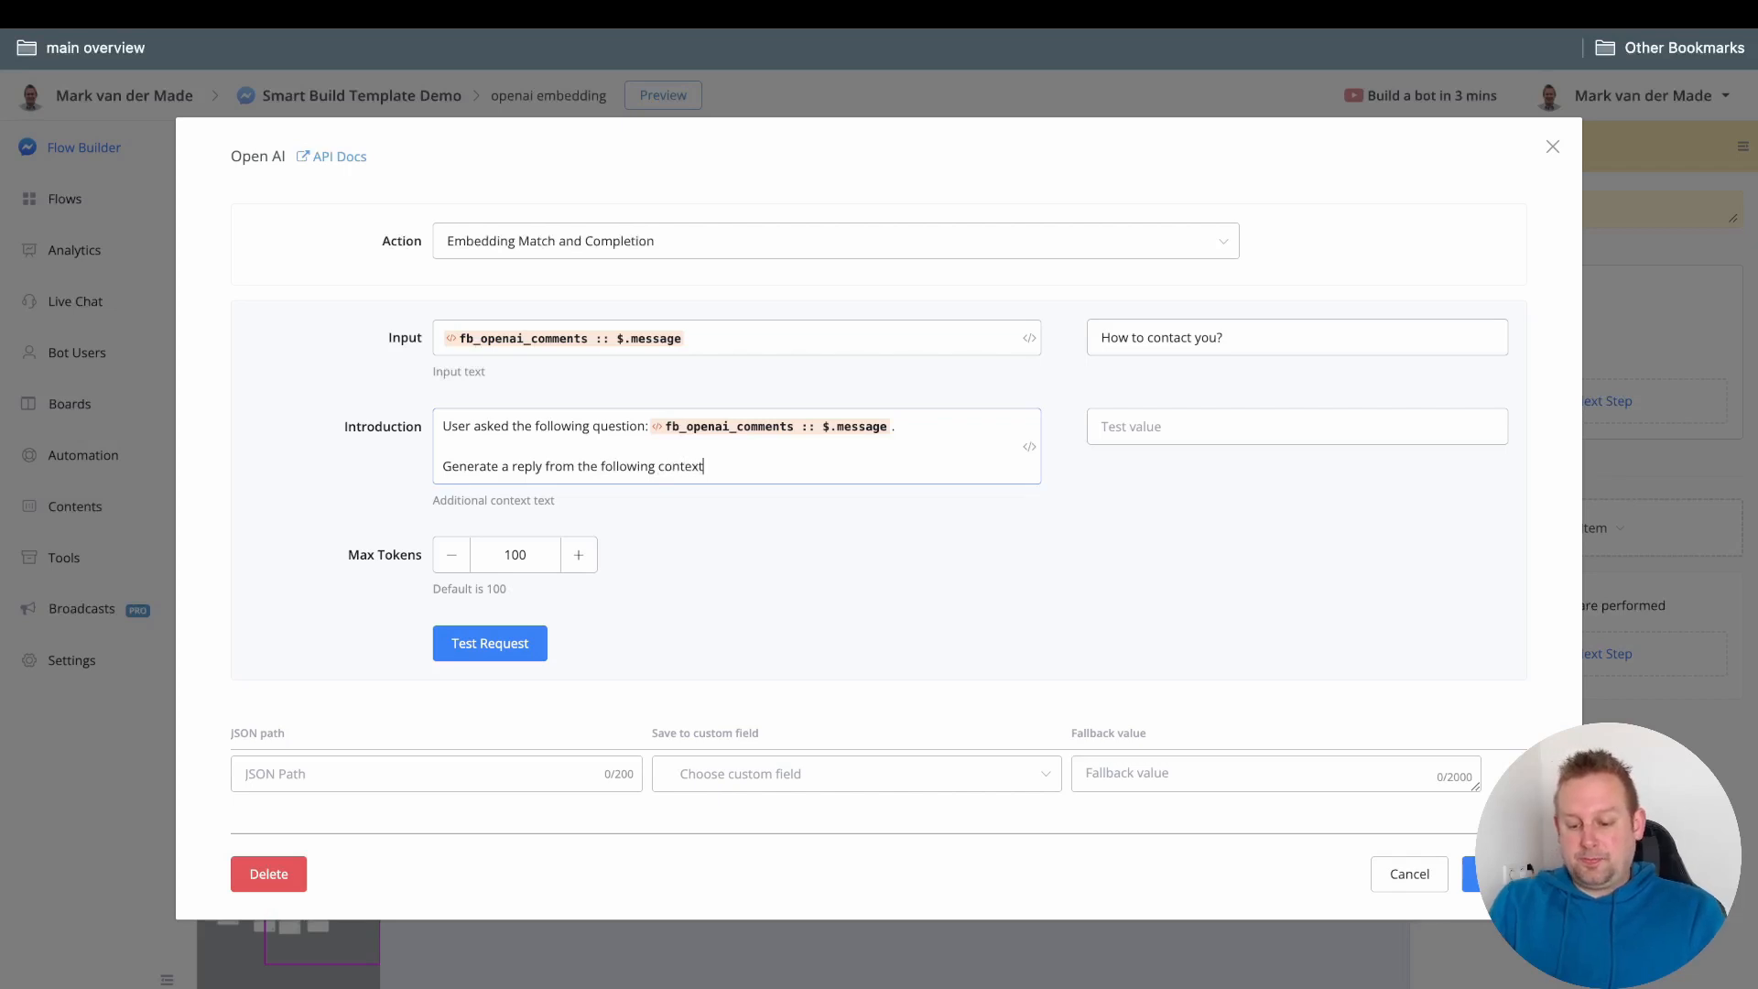
- Add a colon and the openai_embed_match field with JSON path $.result.text to the end of the Introduction
{"action": "type", "text": ": {{"}
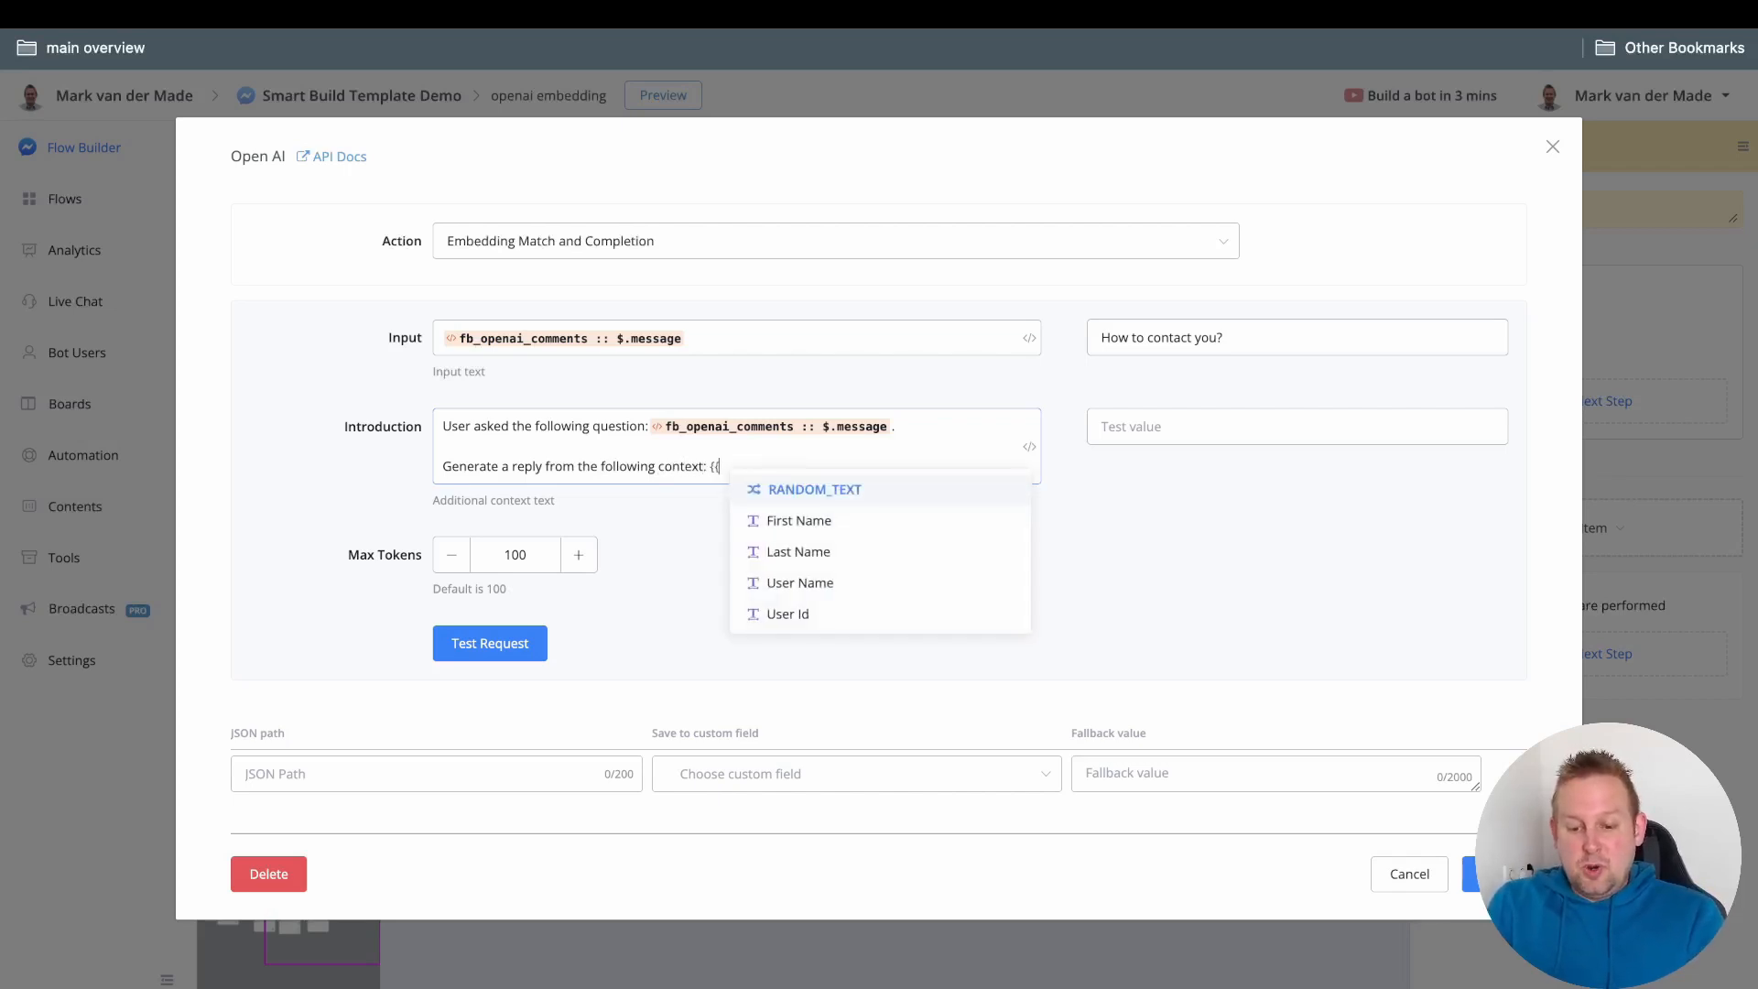
{"action": "type", "text": "emb"}
{"action": "key", "text": "Down"}
{"action": "key", "text": "Down"}
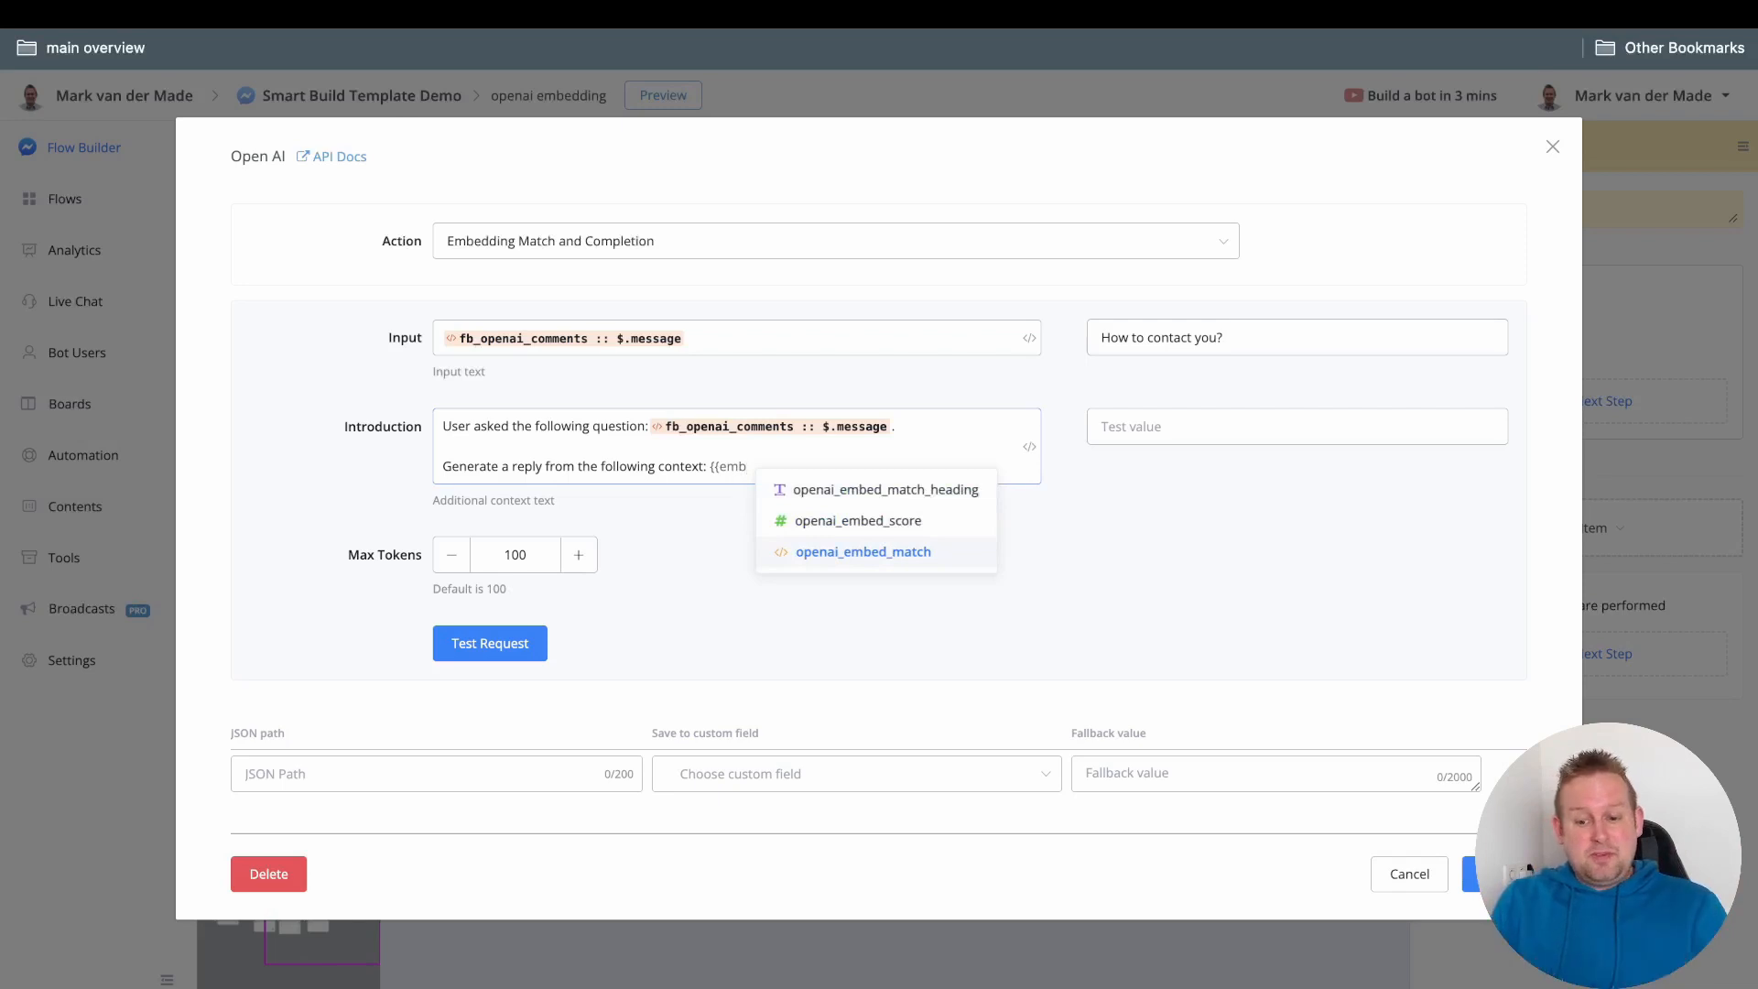
{"action": "key", "text": "Return"}
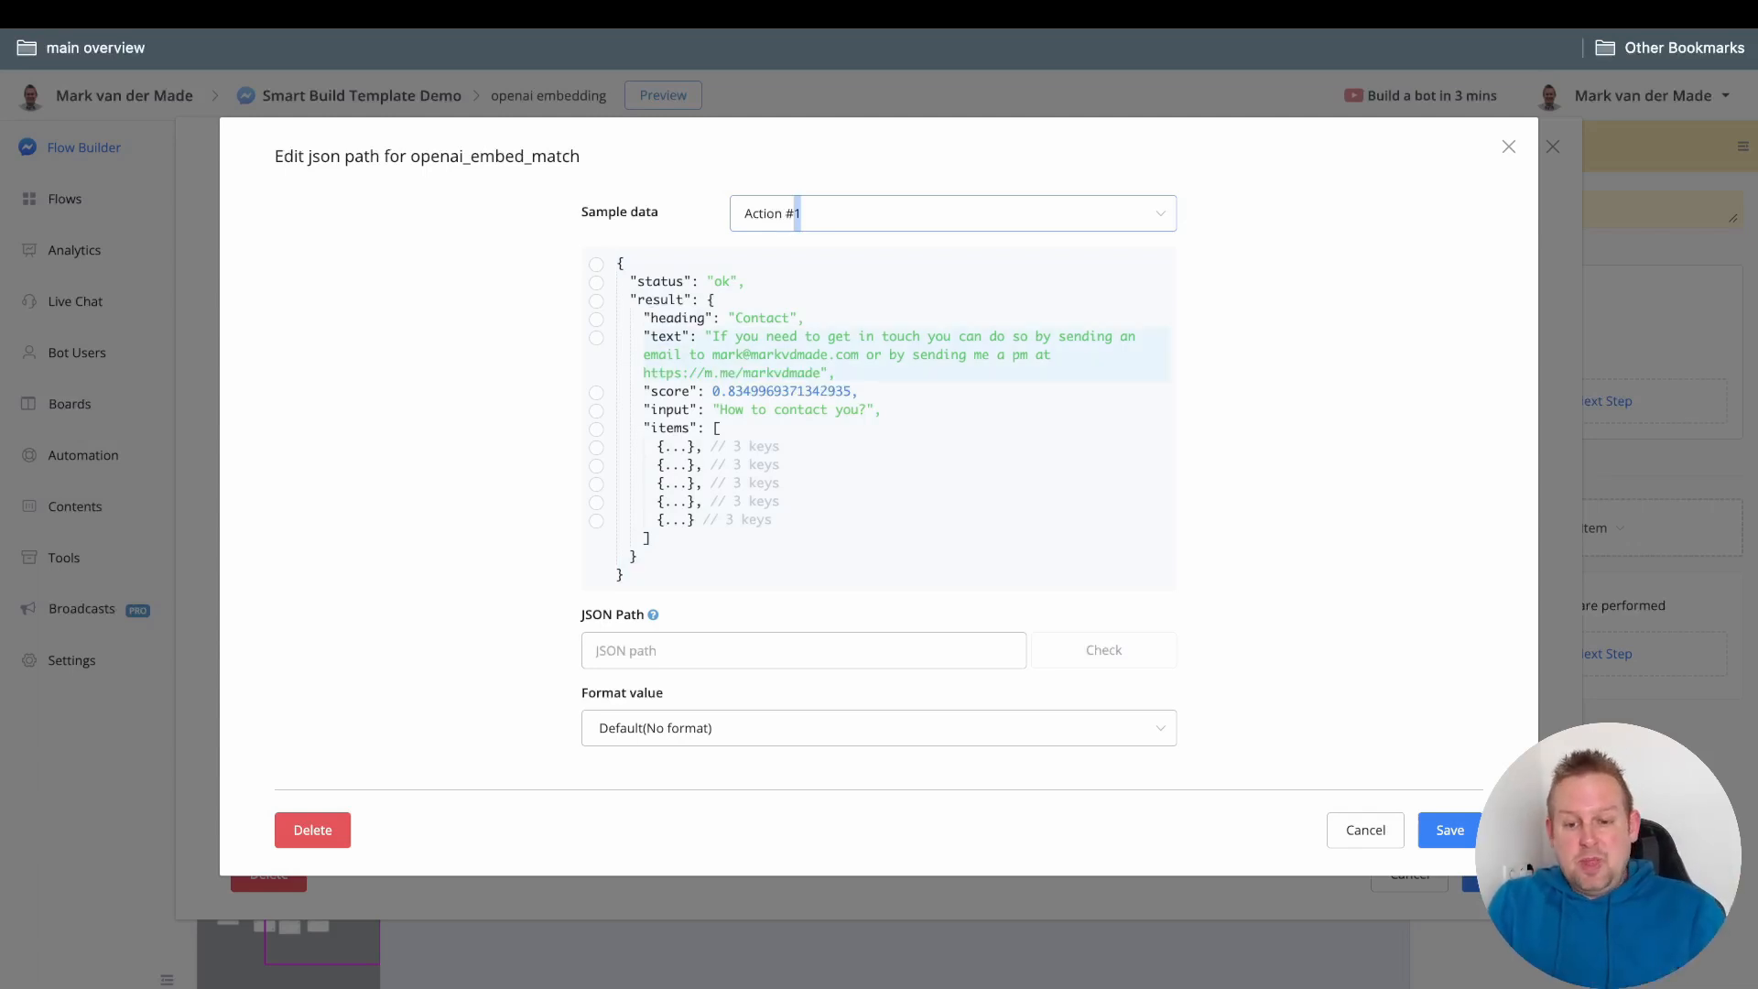
{"action": "left_click", "coordinate": [596, 337]}
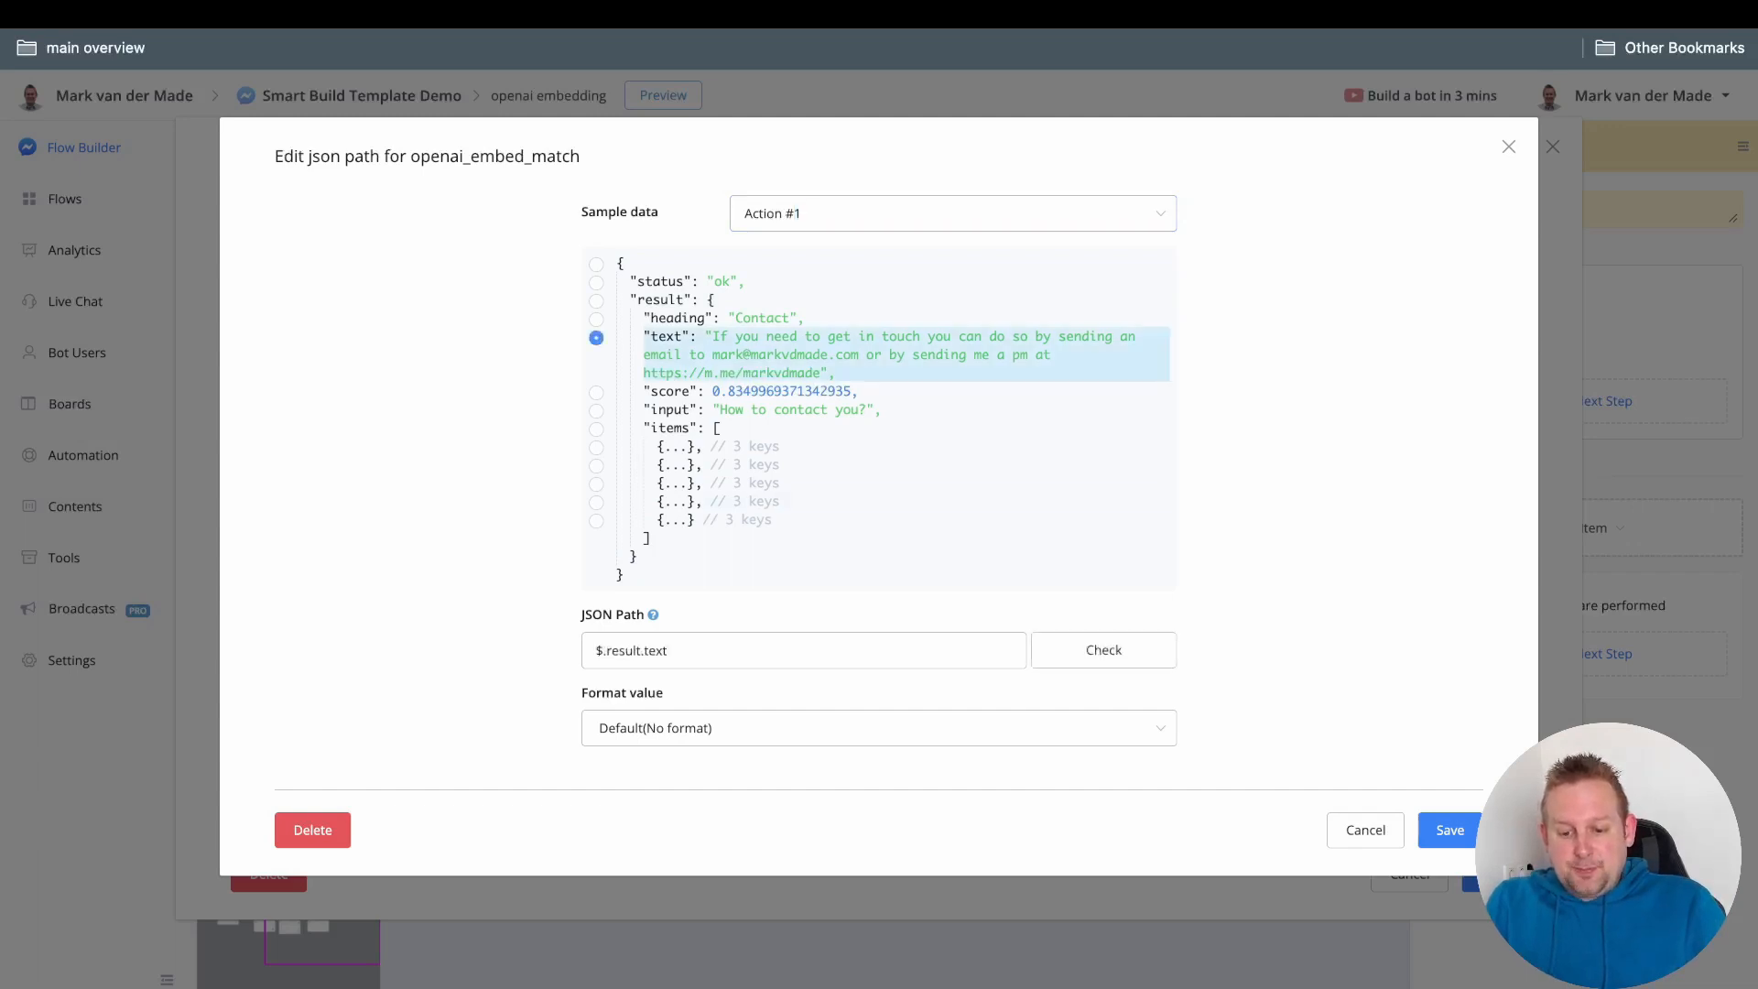
{"action": "left_click", "coordinate": [1450, 829]}
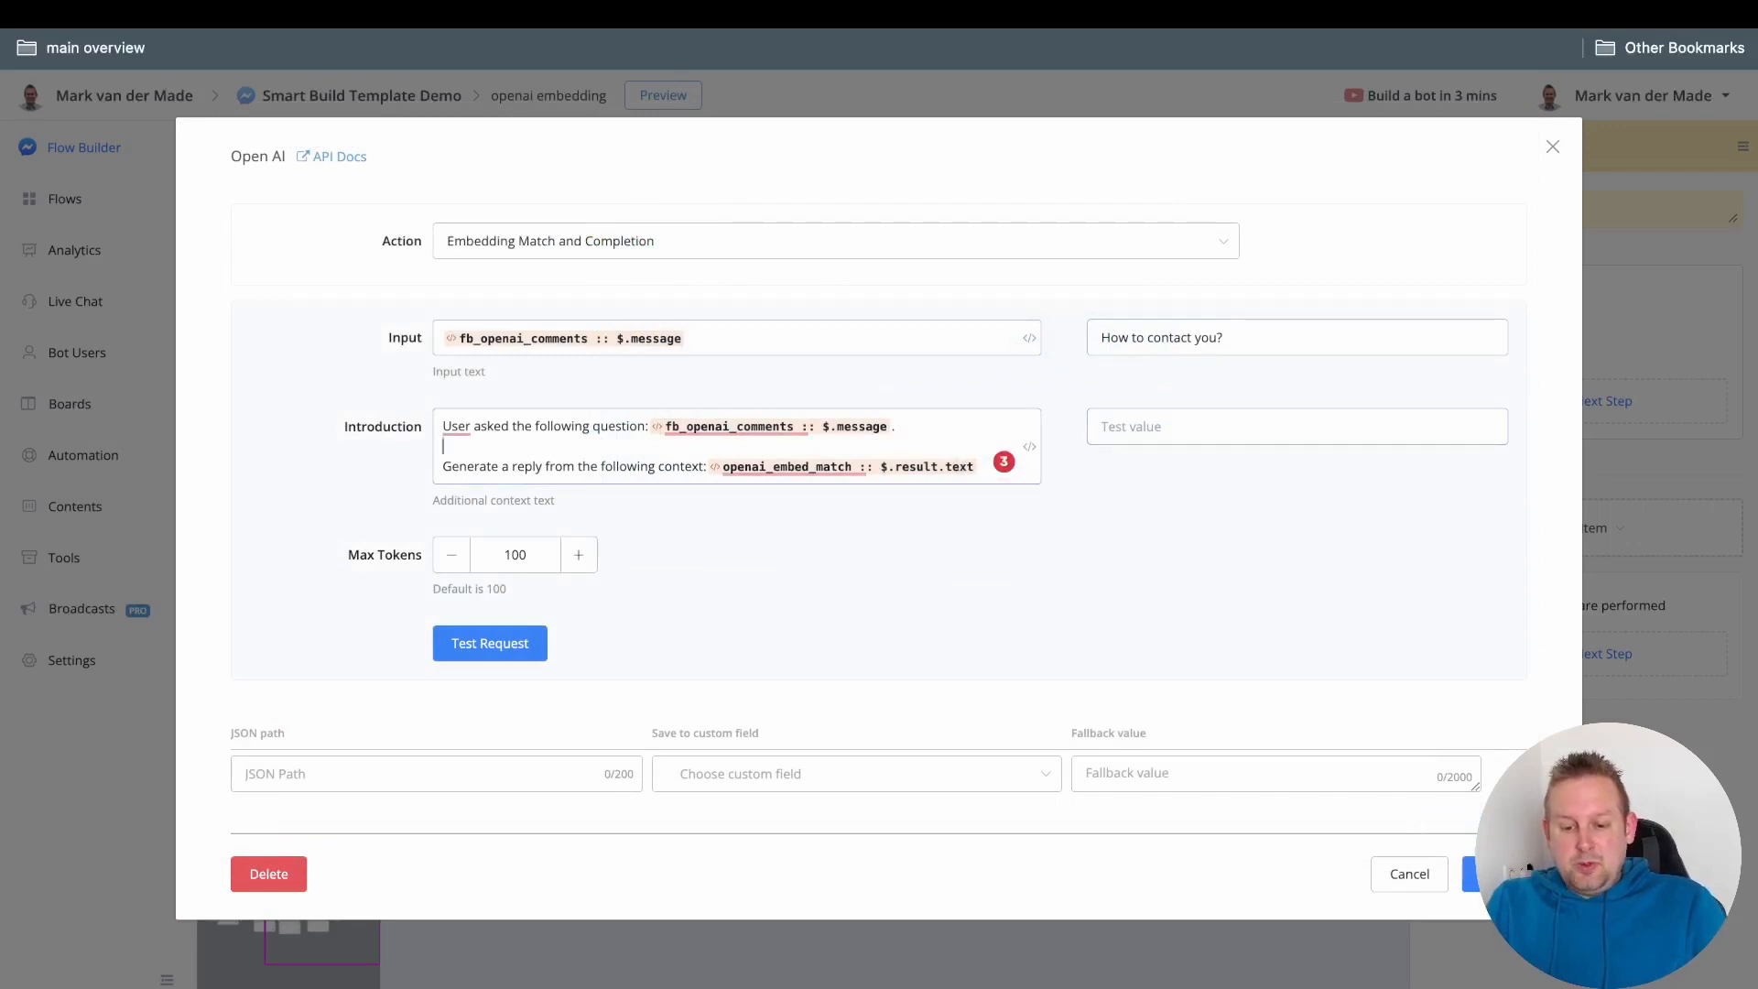
- Copy the Introduction text into its test value and insert "How to contact you?" after "following question:"
{"action": "key", "text": "ctrl+a"}
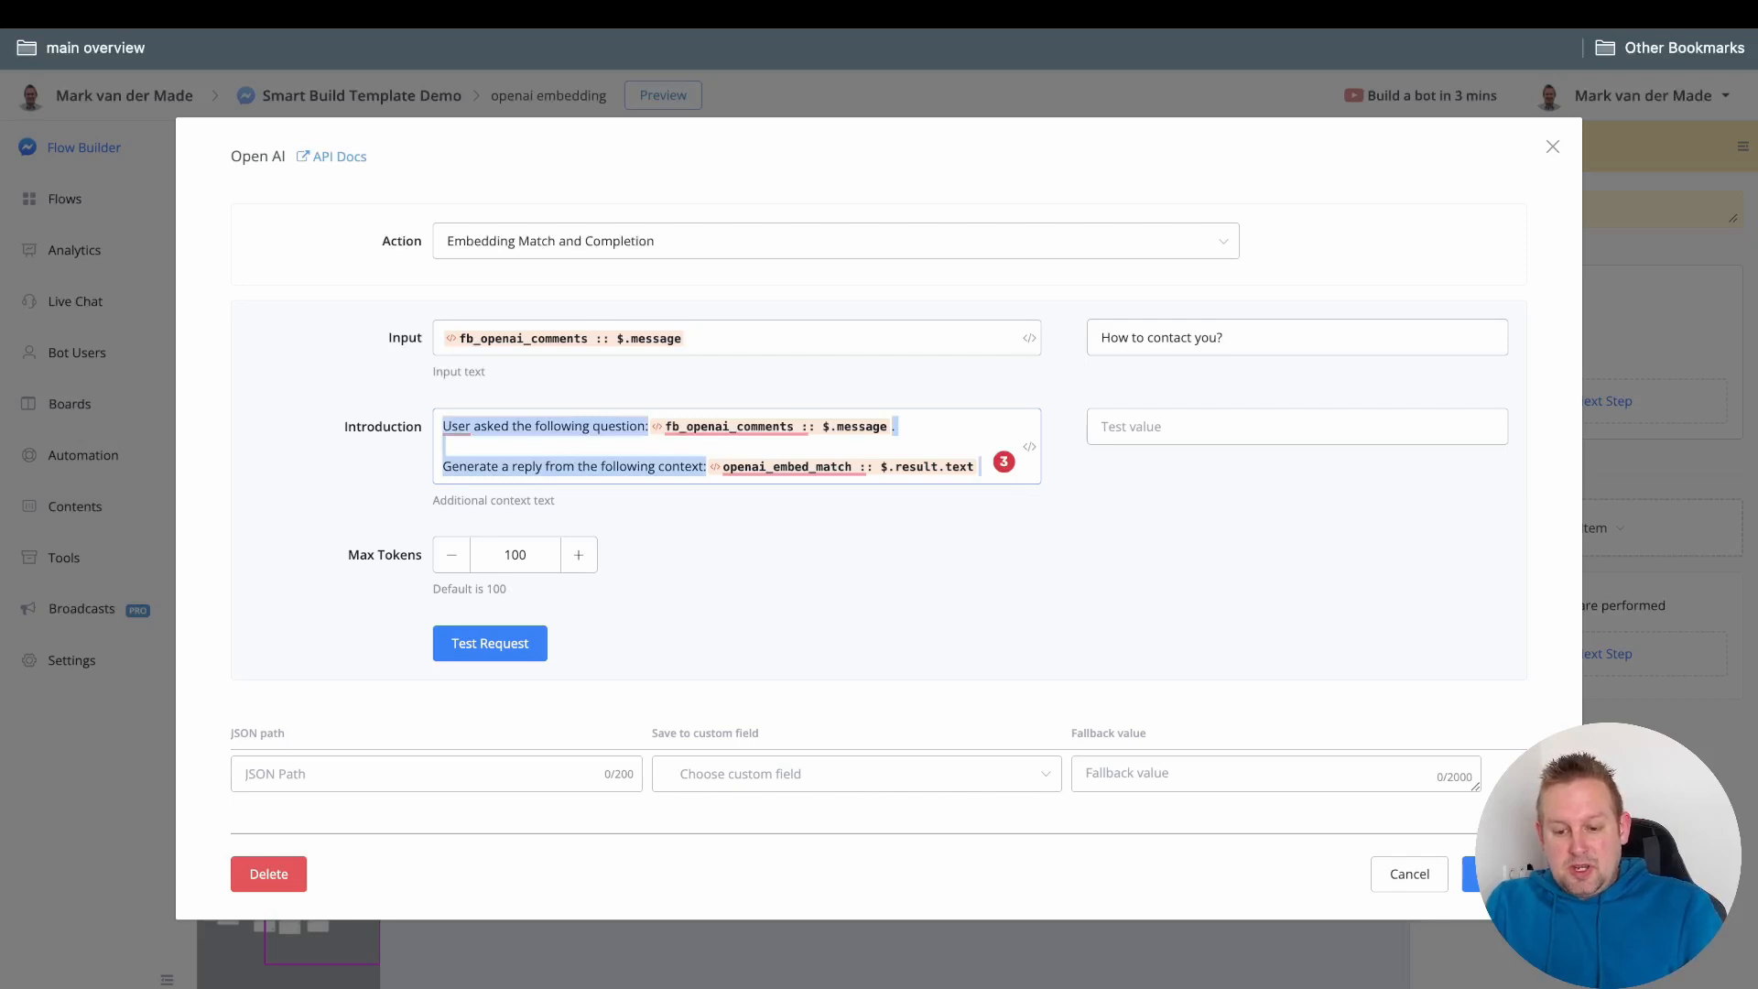
{"action": "key", "text": "ctrl+c"}
{"action": "left_click", "coordinate": [1297, 426]}
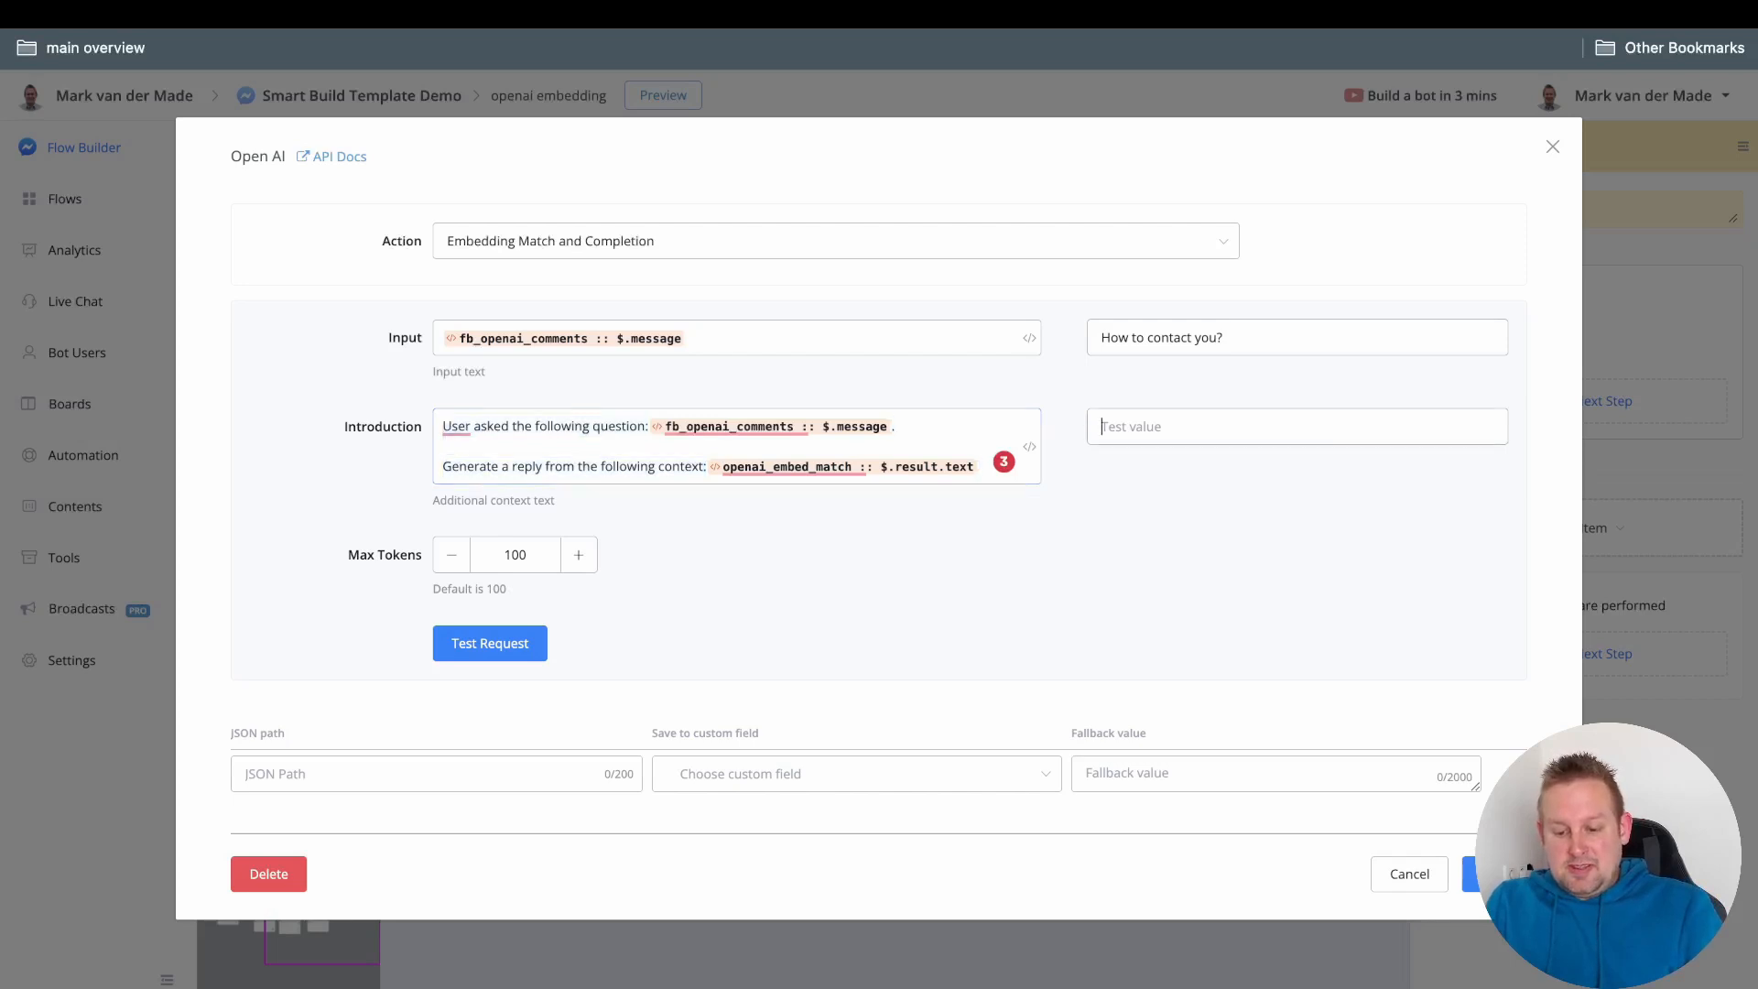
{"action": "key", "text": "ctrl+v"}
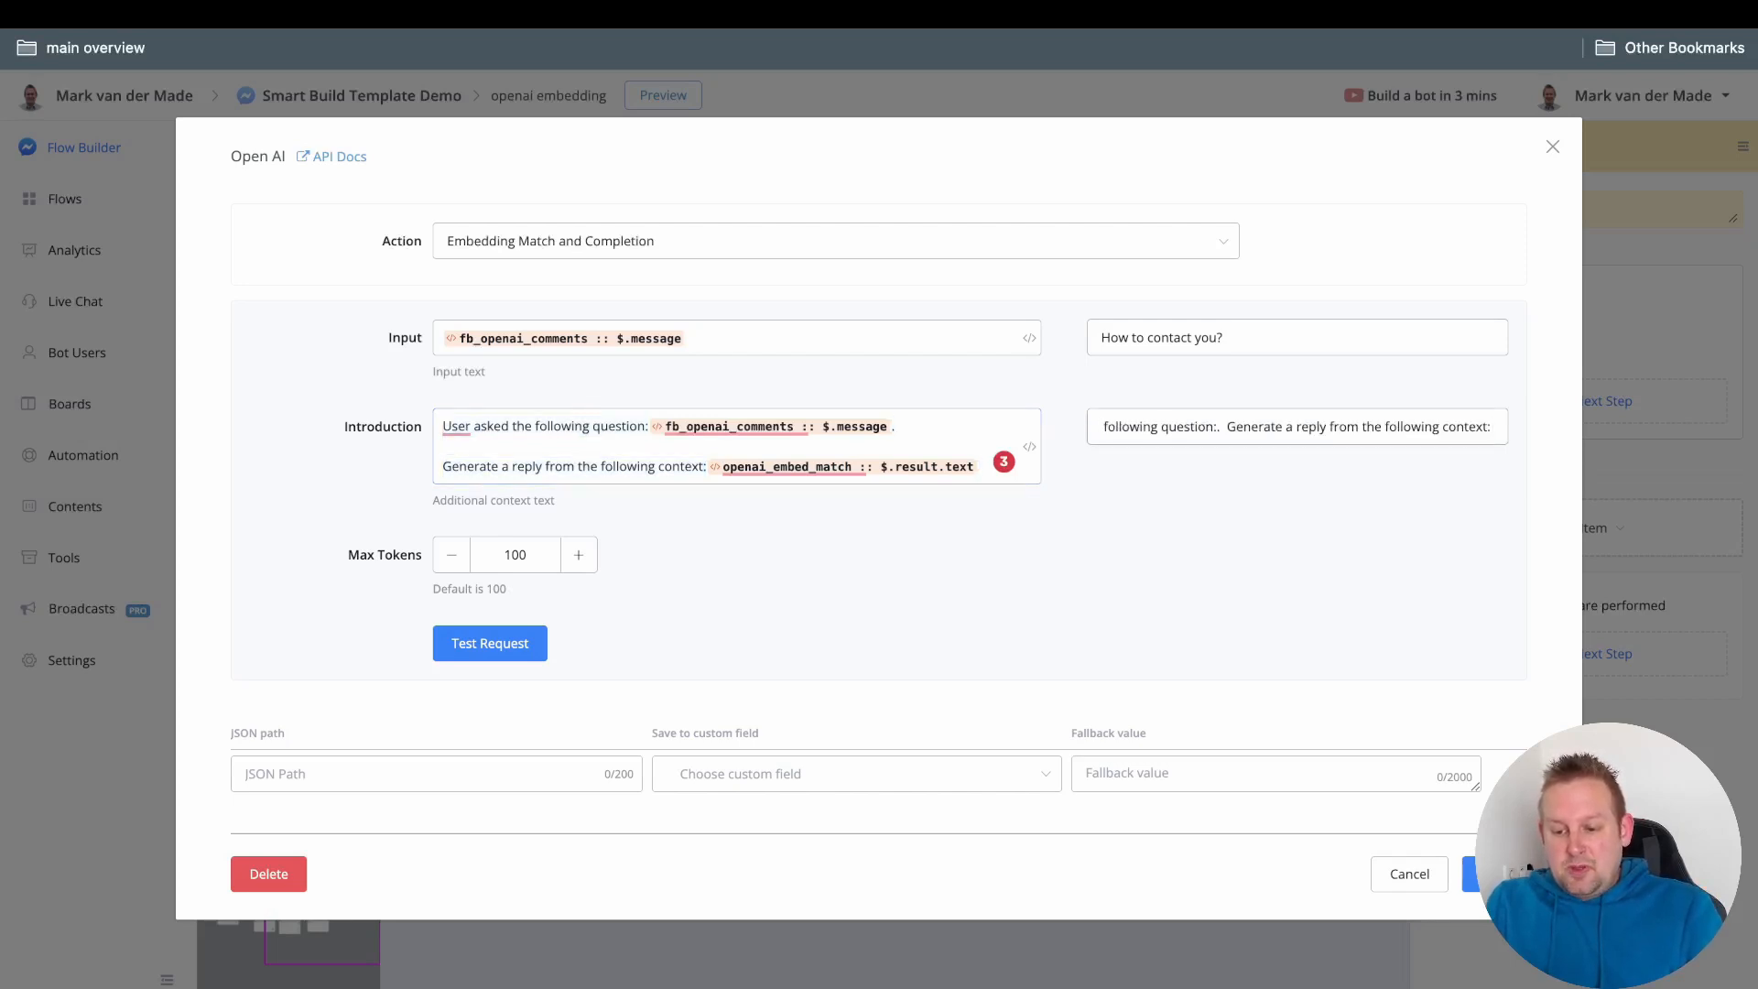
{"action": "left_click", "coordinate": [1217, 427]}
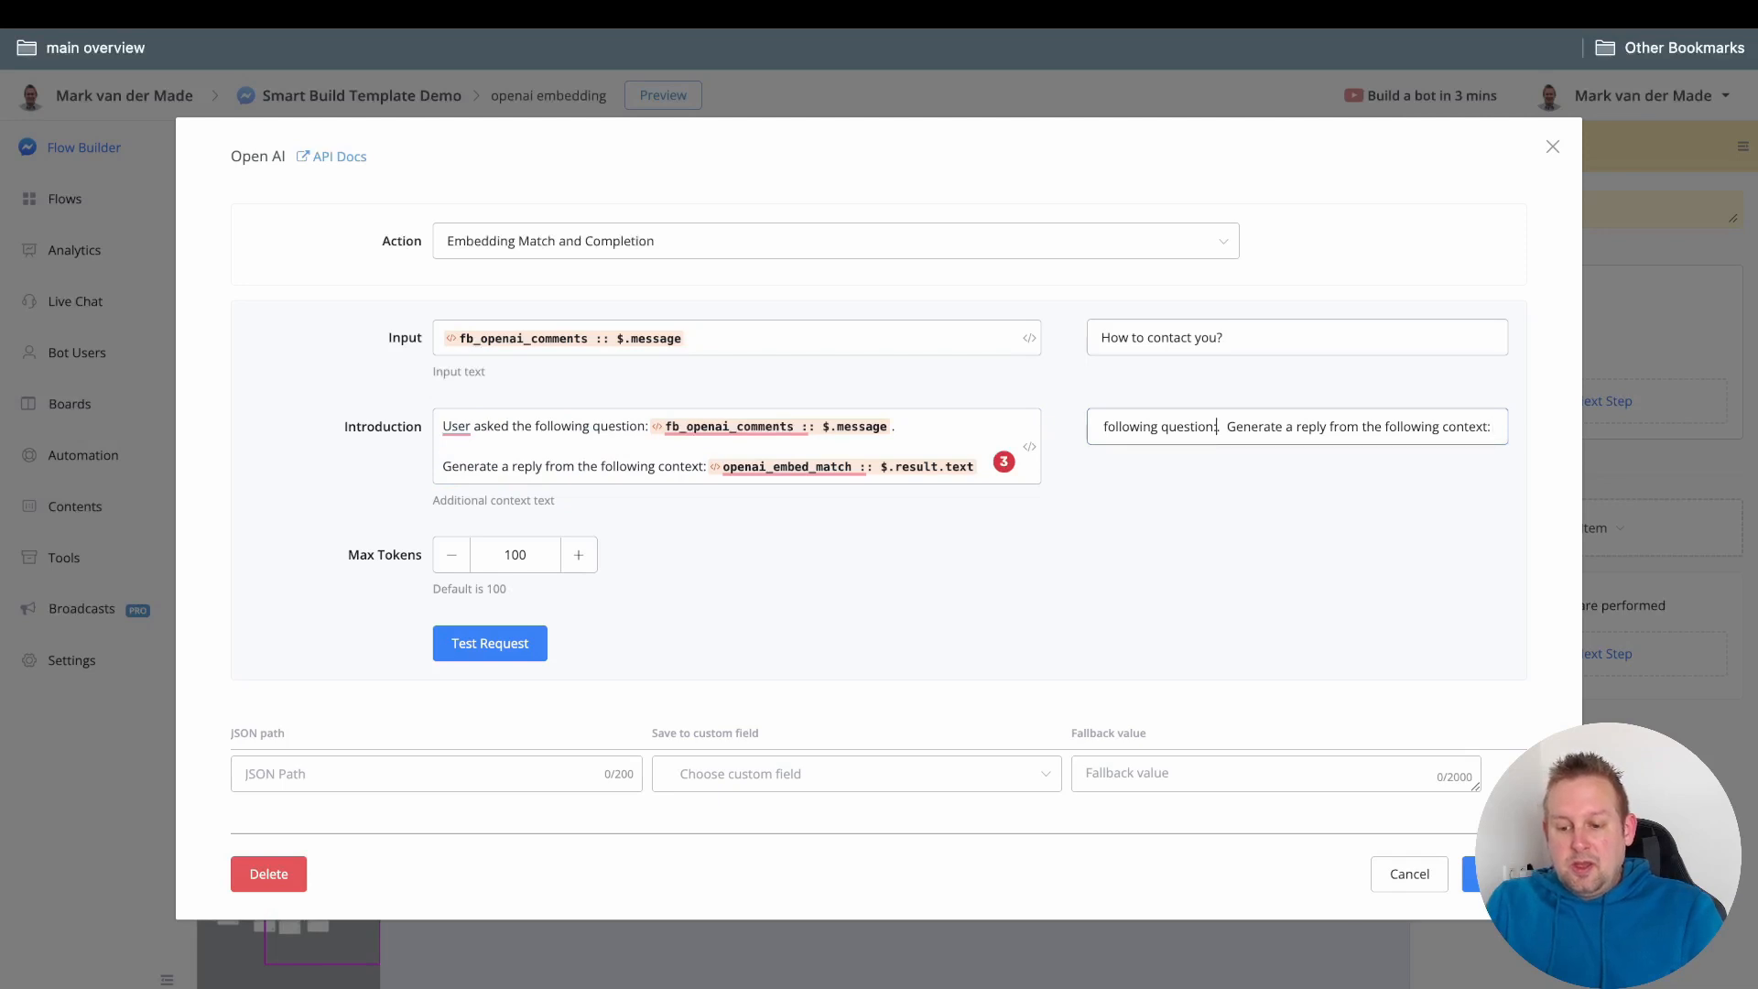
{"action": "type", "text": "How to cont"}
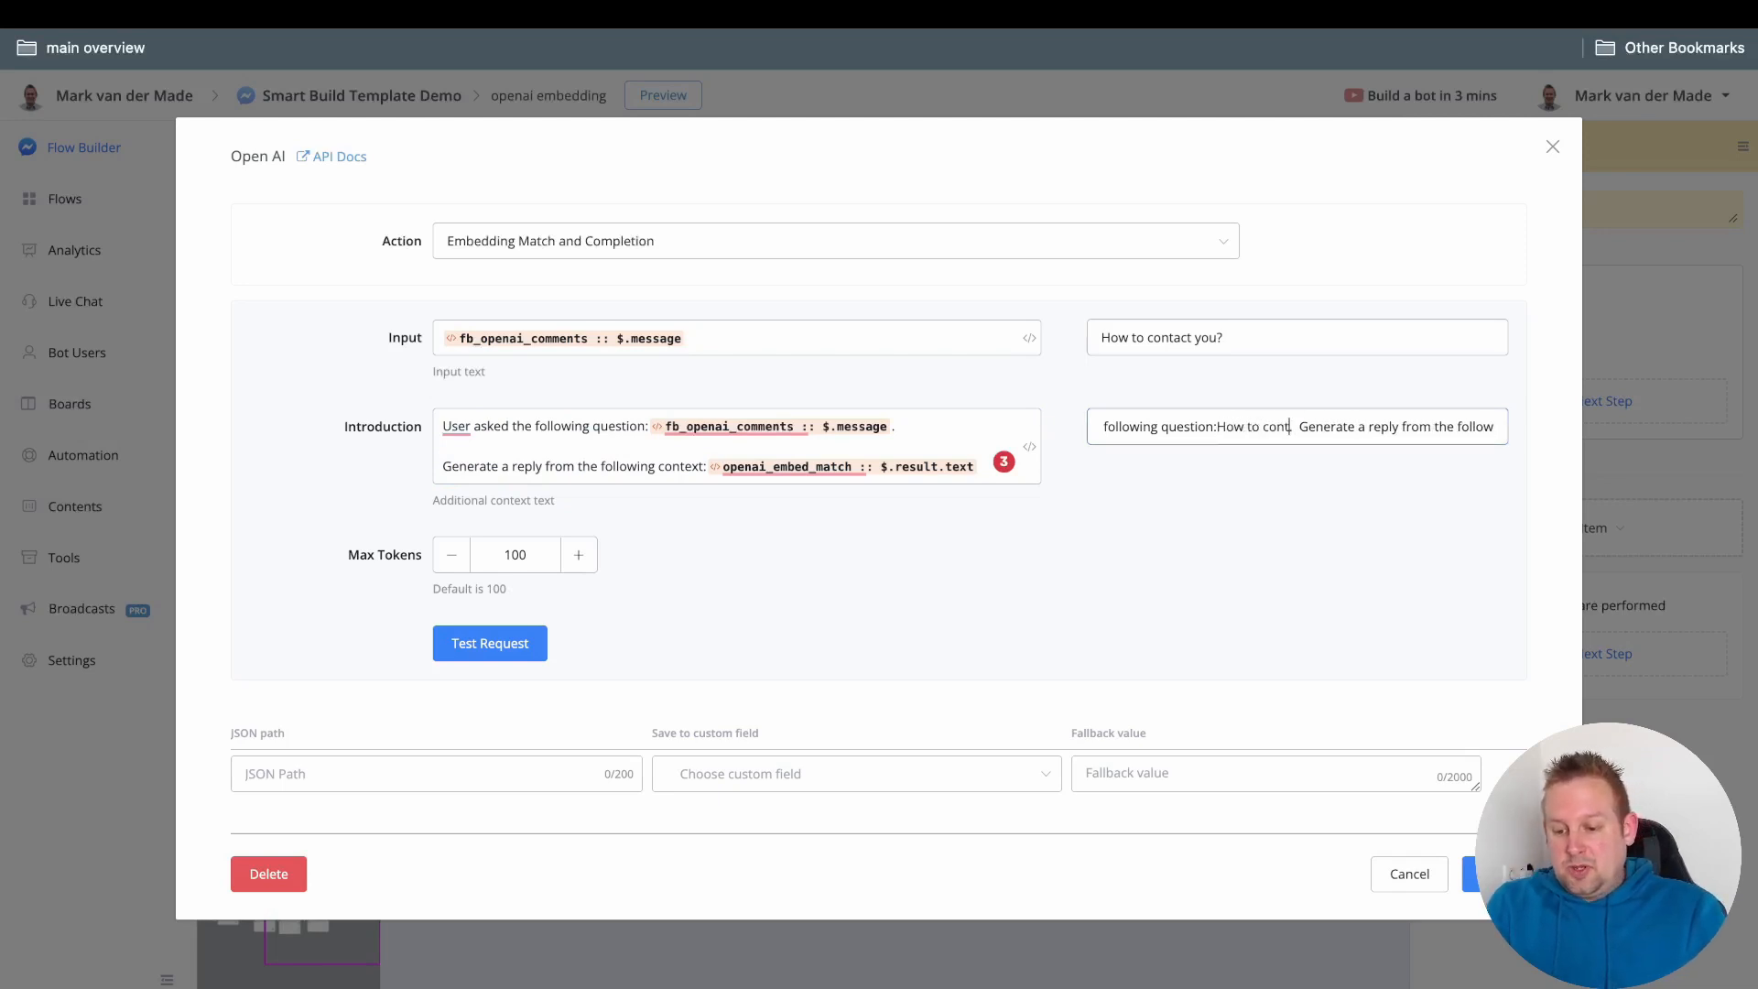
{"action": "type", "text": "act you?"}
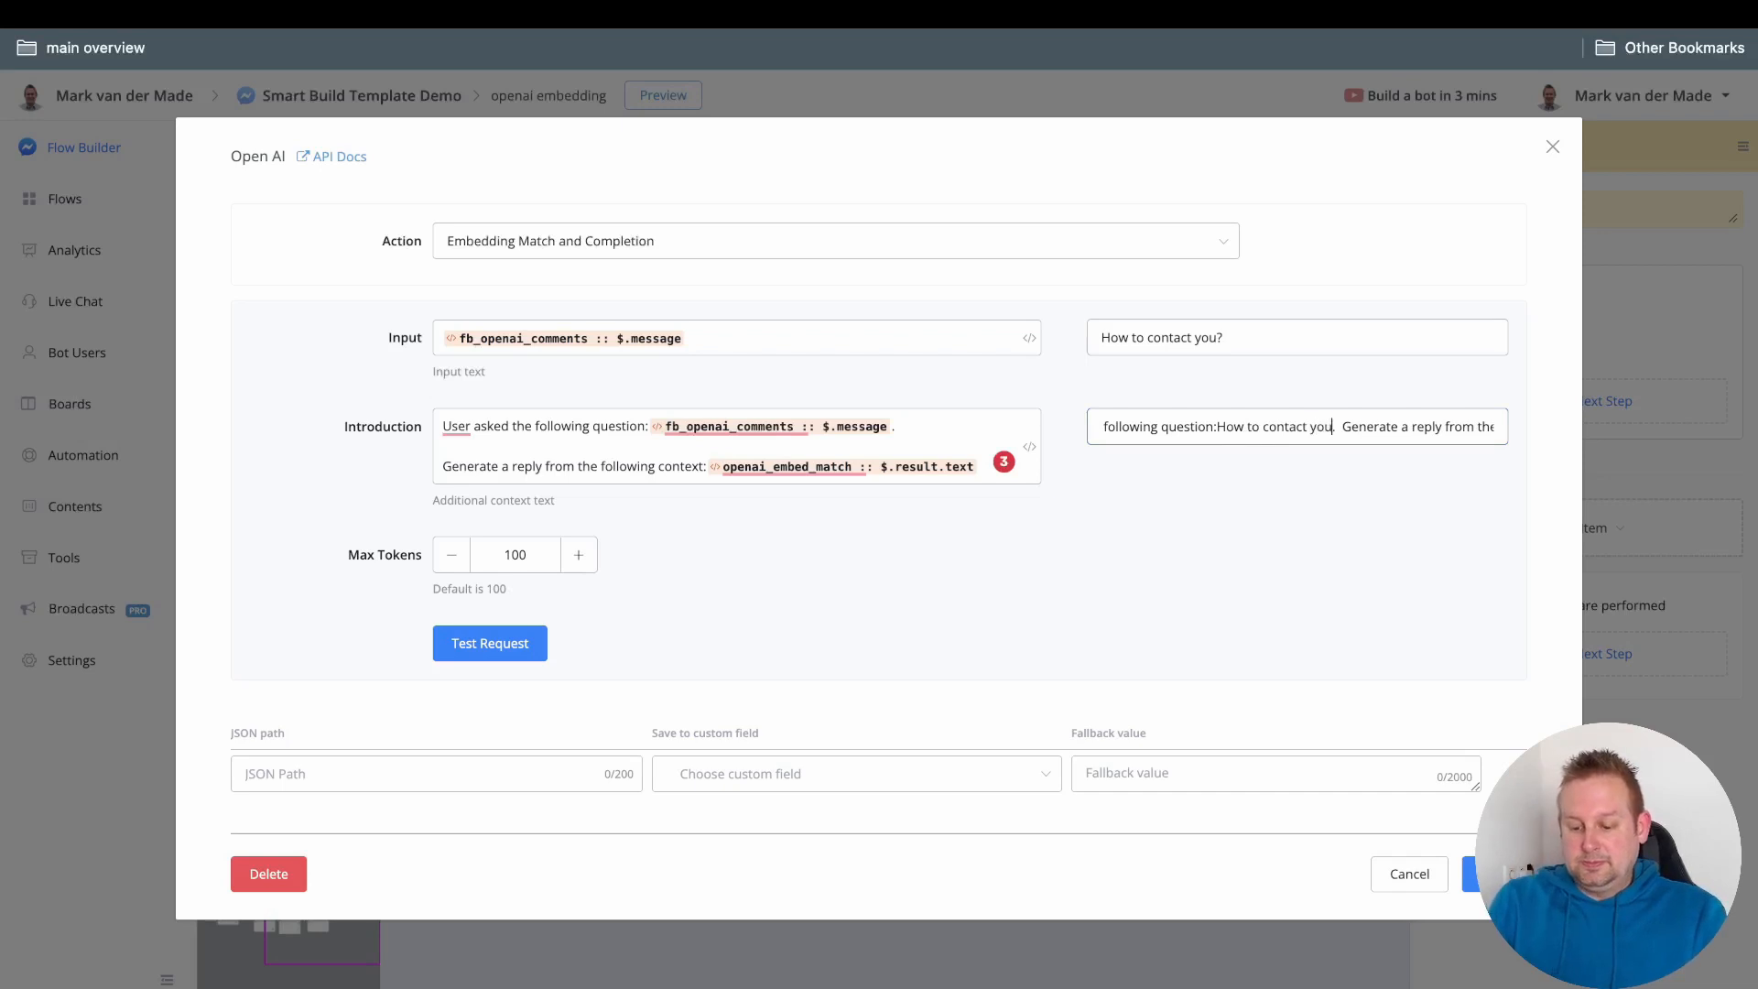
- Append the $.result.text value from the openai_embed_match sample data to the end of the Introduction's test value
{"action": "key", "text": "Down"}
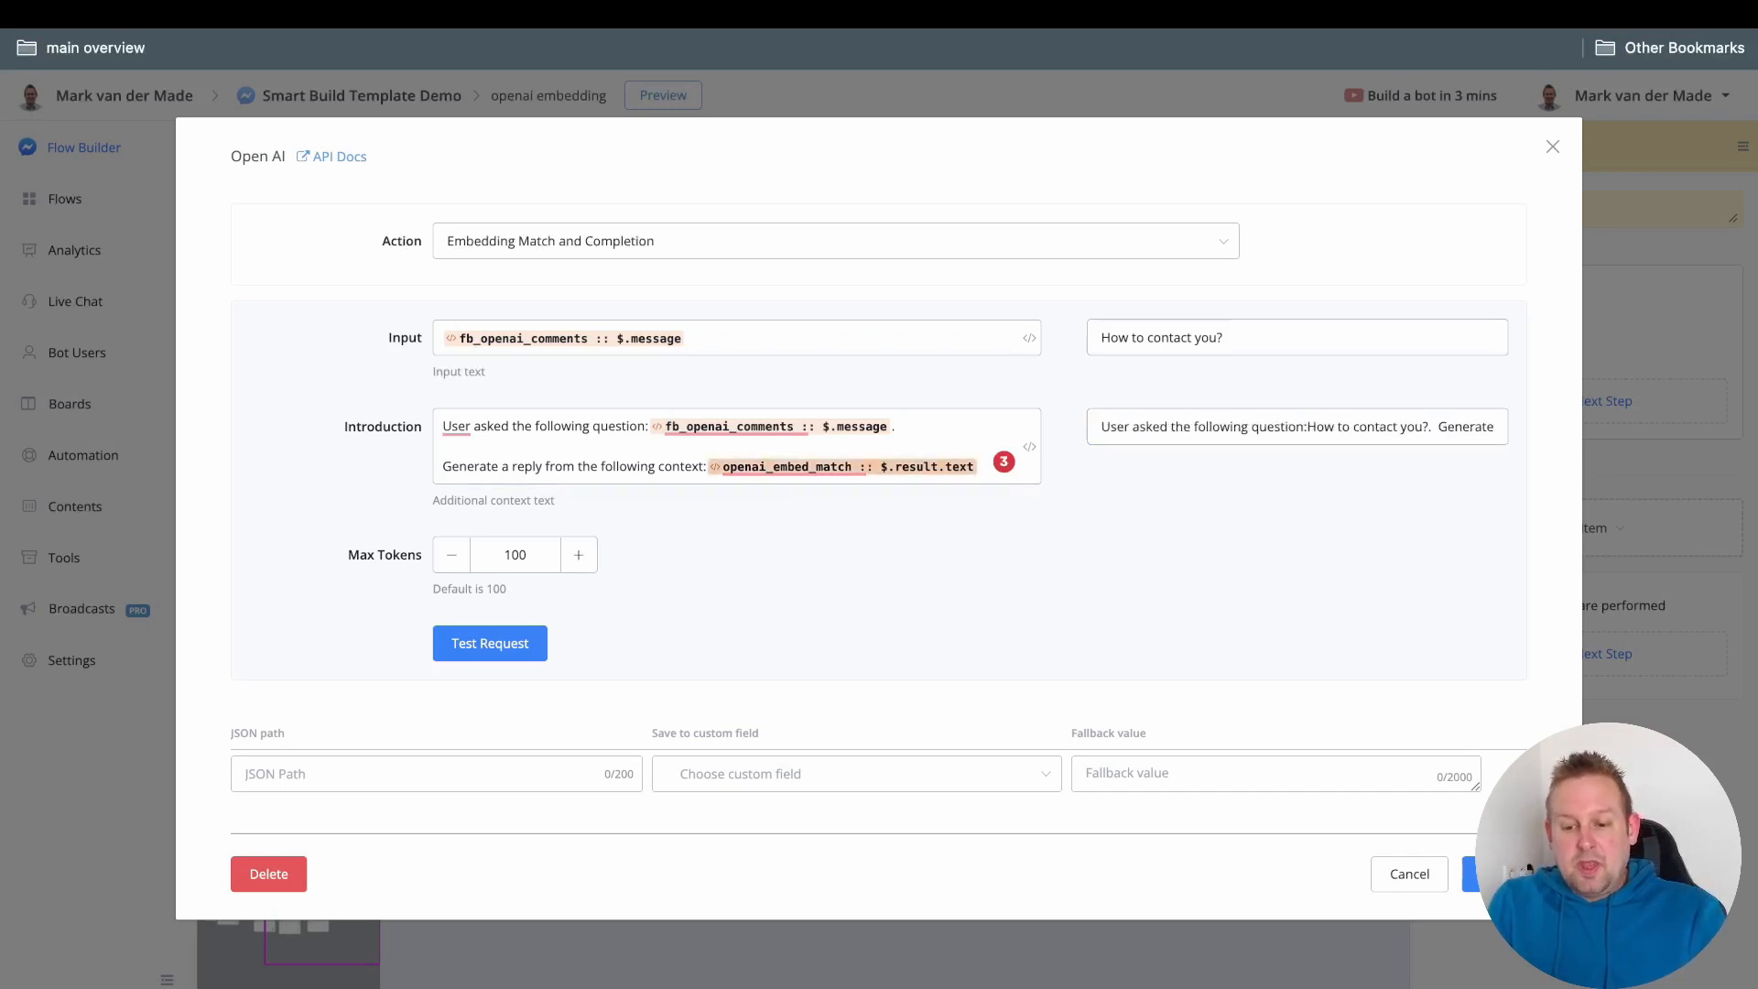
{"action": "left_click", "coordinate": [842, 467]}
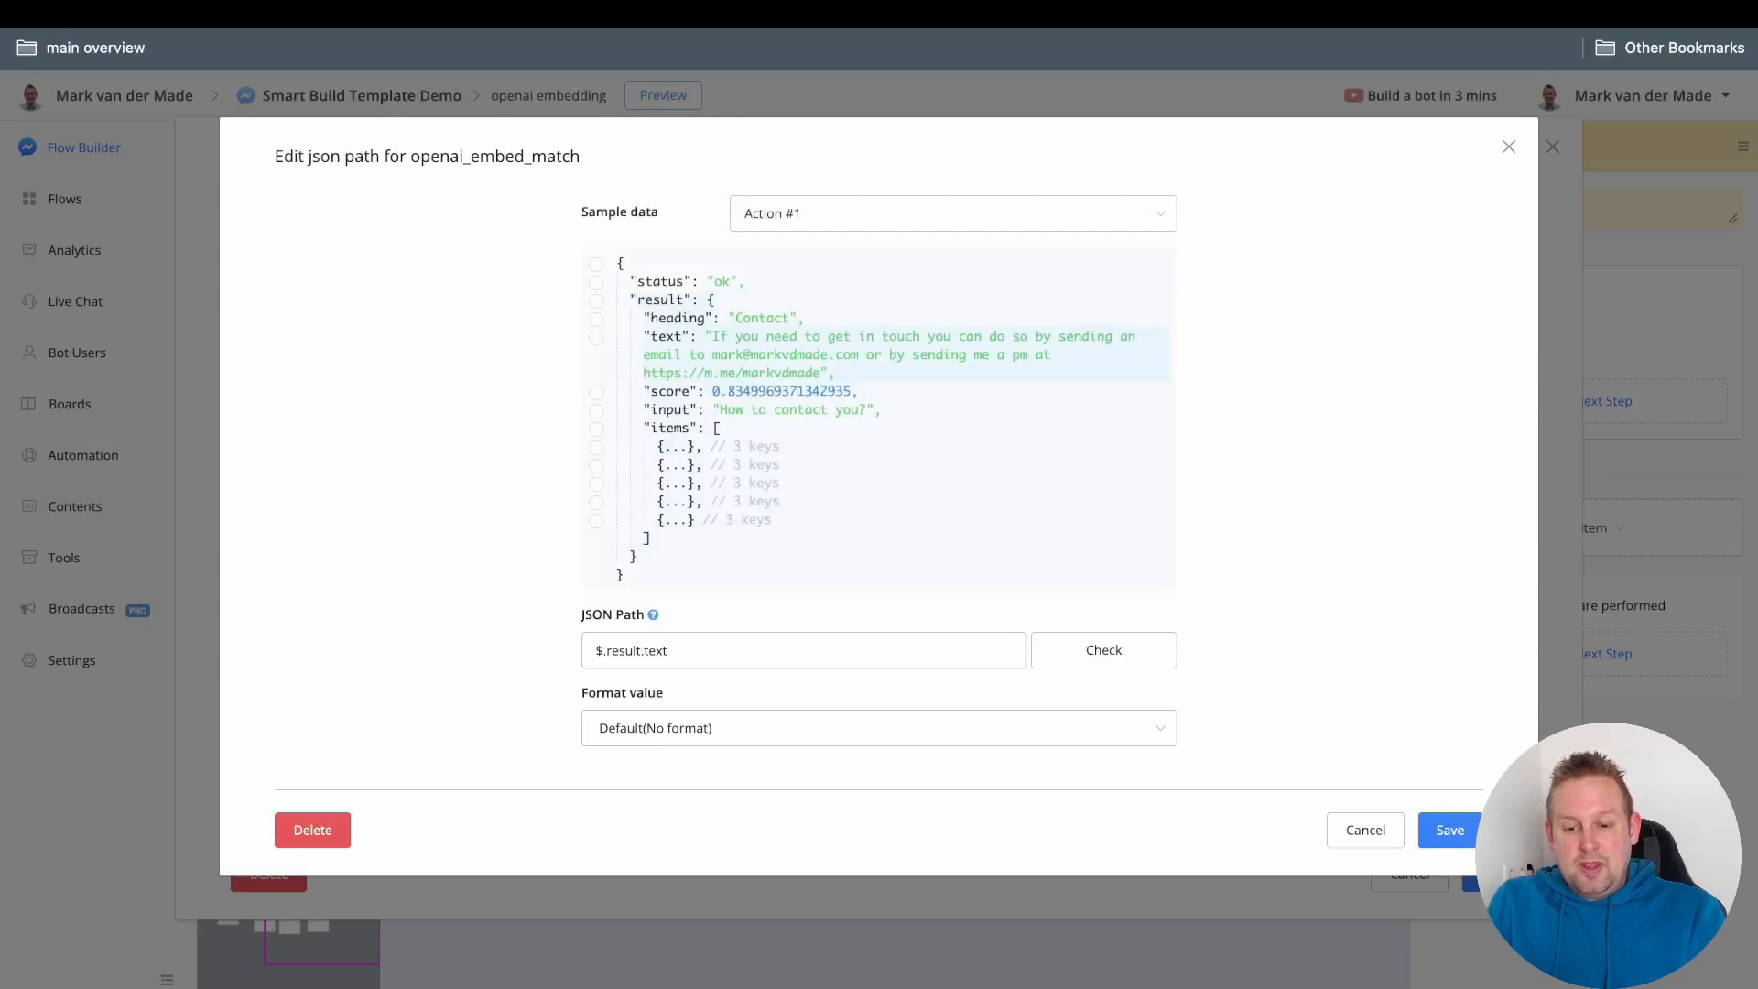
{"action": "left_click_drag", "start_coordinate": [713, 336], "coordinate": [824, 373]}
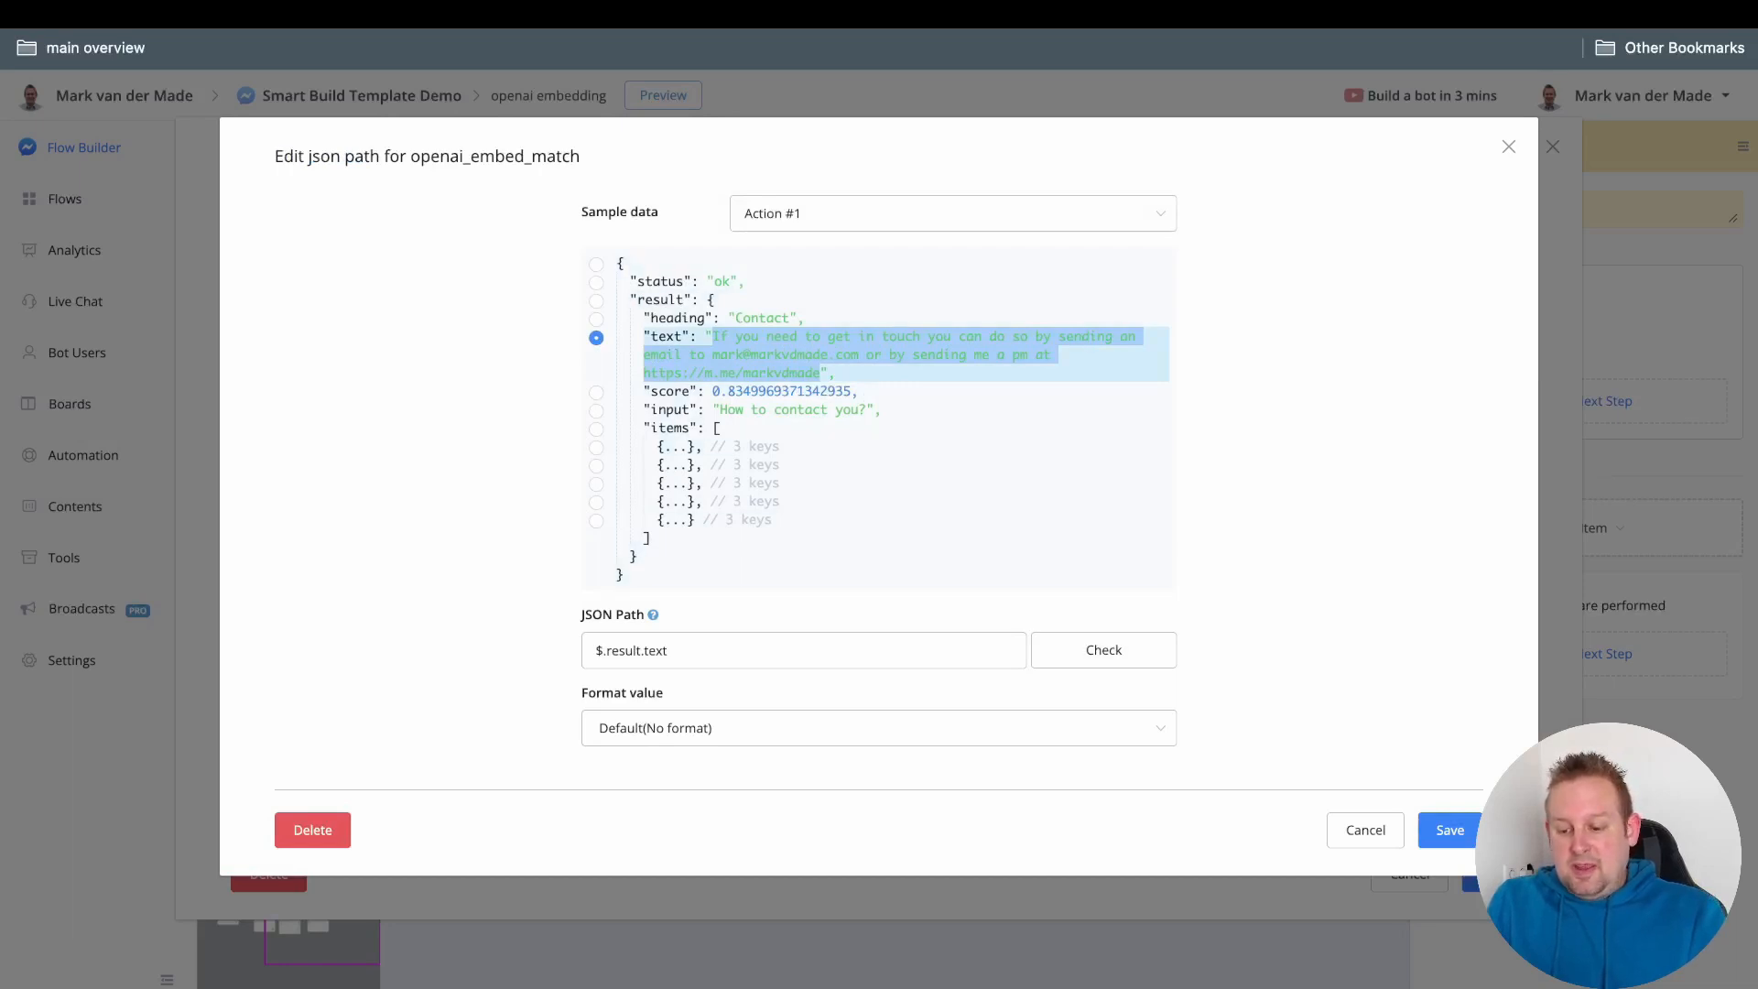
{"action": "left_click", "coordinate": [1373, 831]}
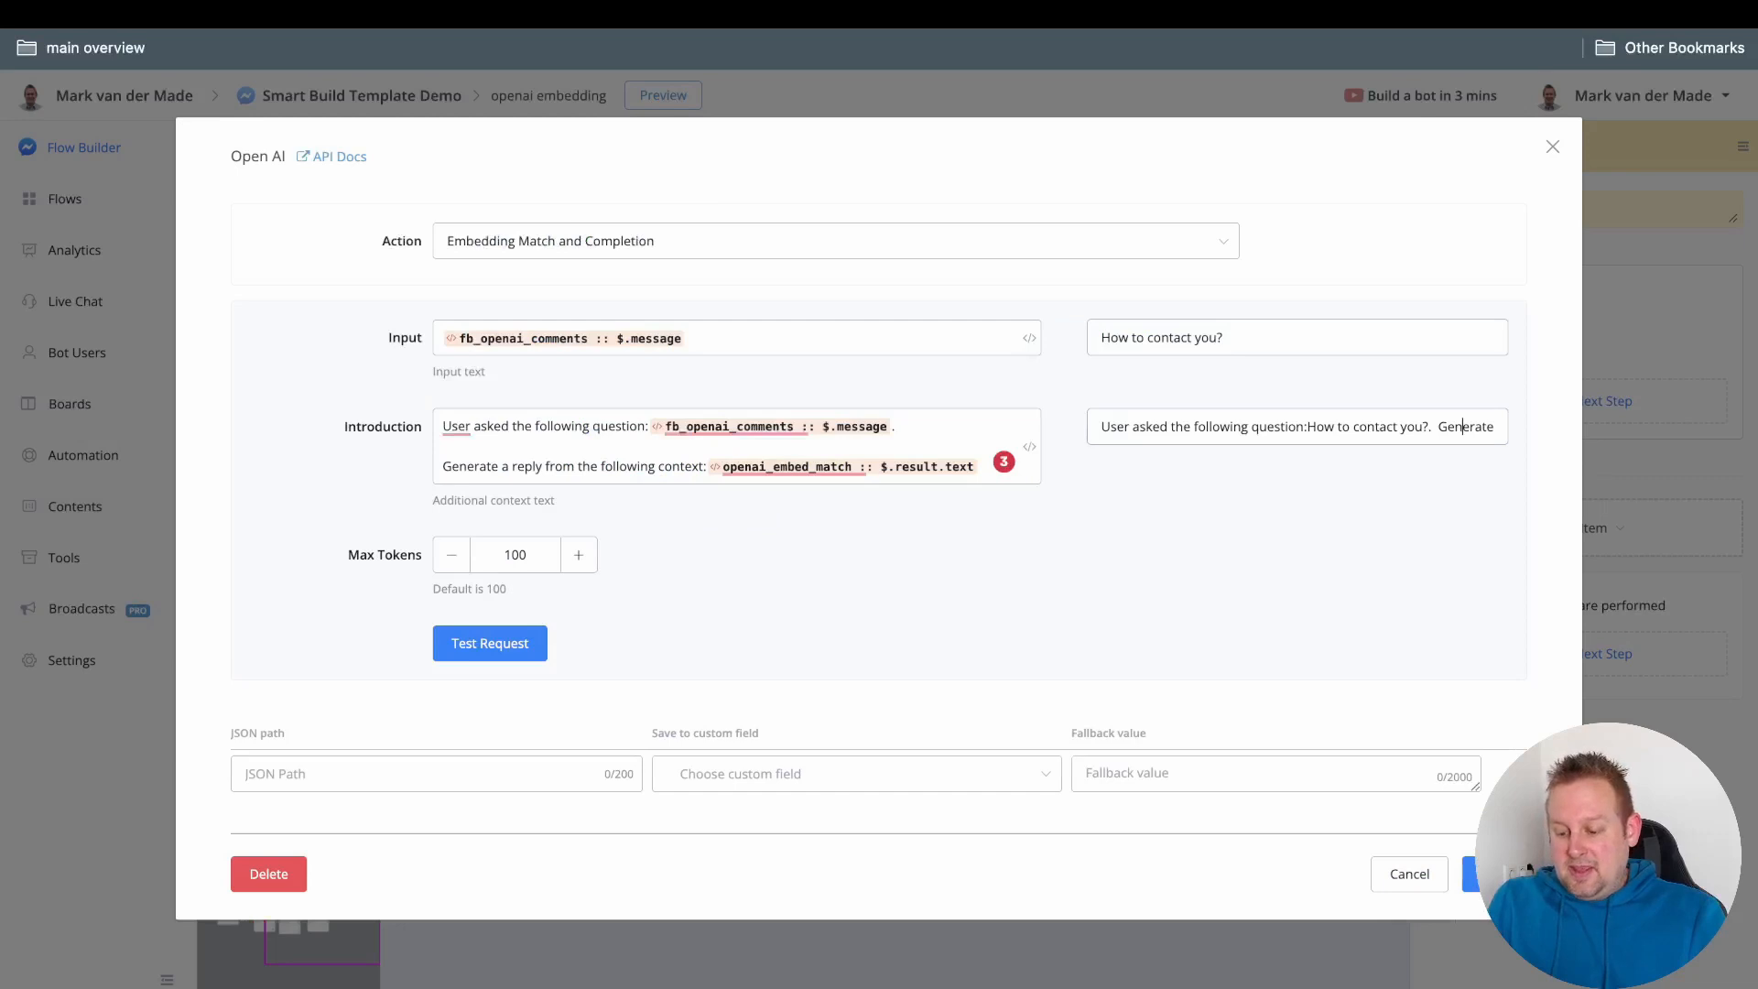
{"action": "key", "text": "End"}
{"action": "key", "text": "super+v"}
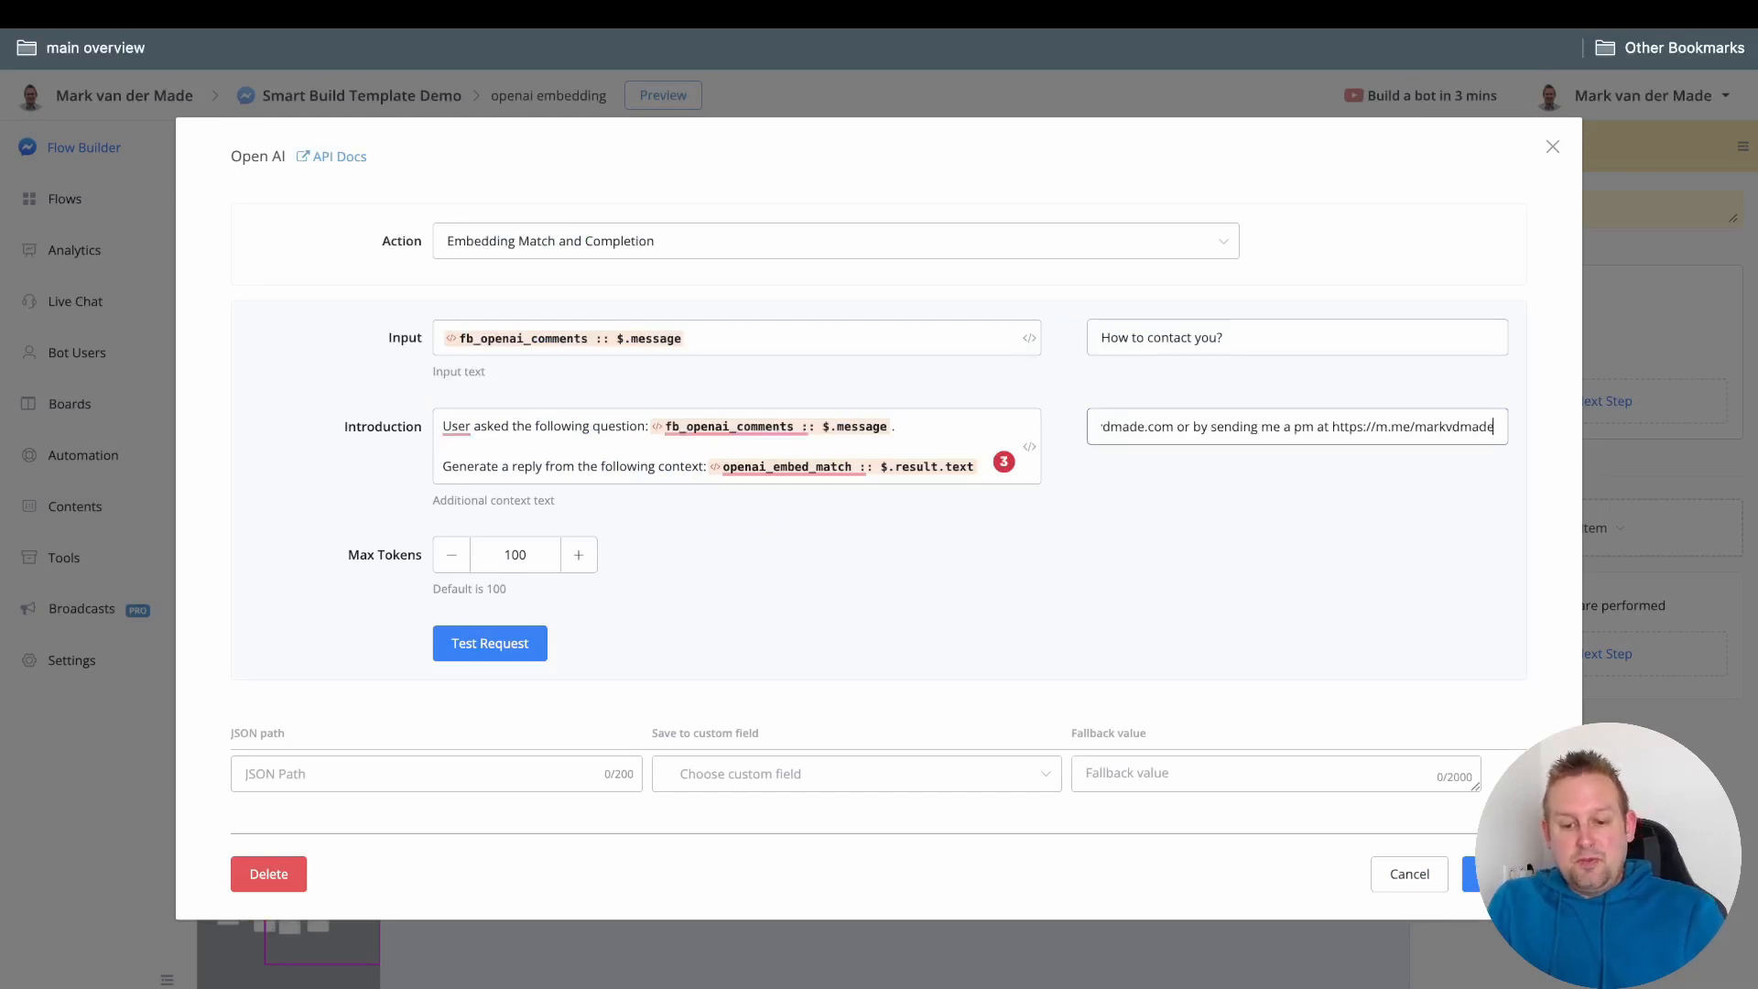
- Test the Embedding Match and Completion request and select the completion value in its sample data as the JSON path
{"action": "left_click", "coordinate": [490, 643]}
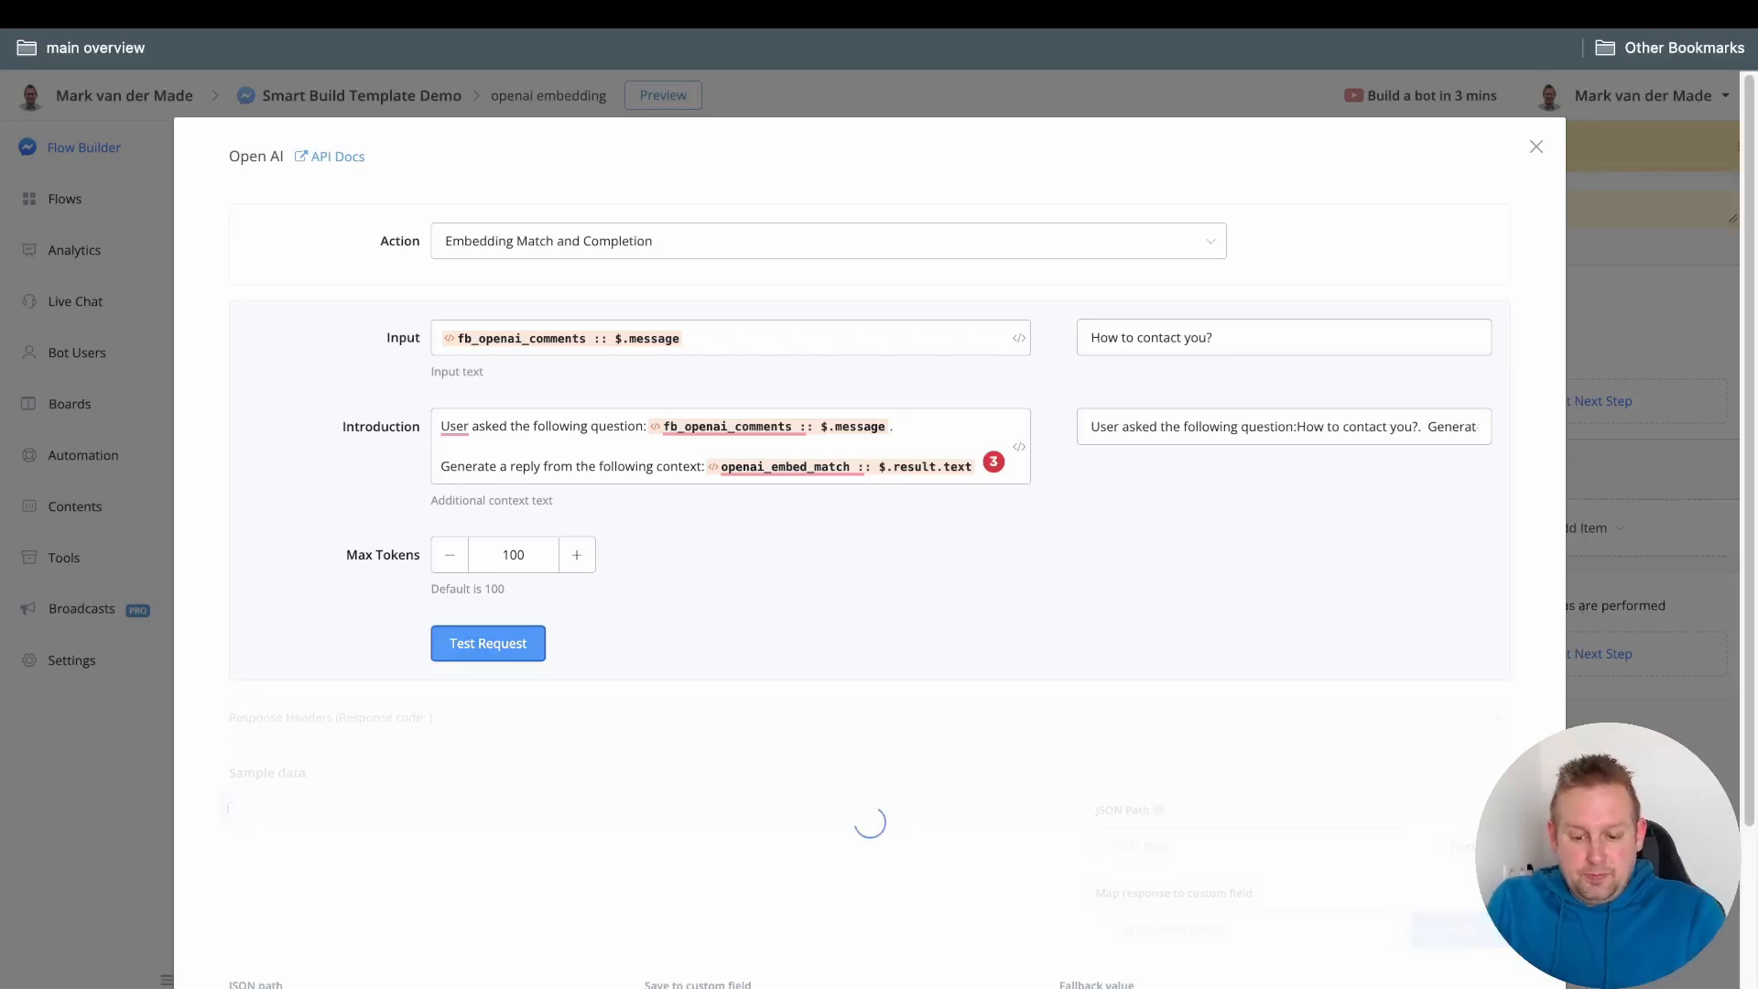
{"action": "scroll", "coordinate": [870, 549], "scroll_direction": "down", "scroll_amount": 3}
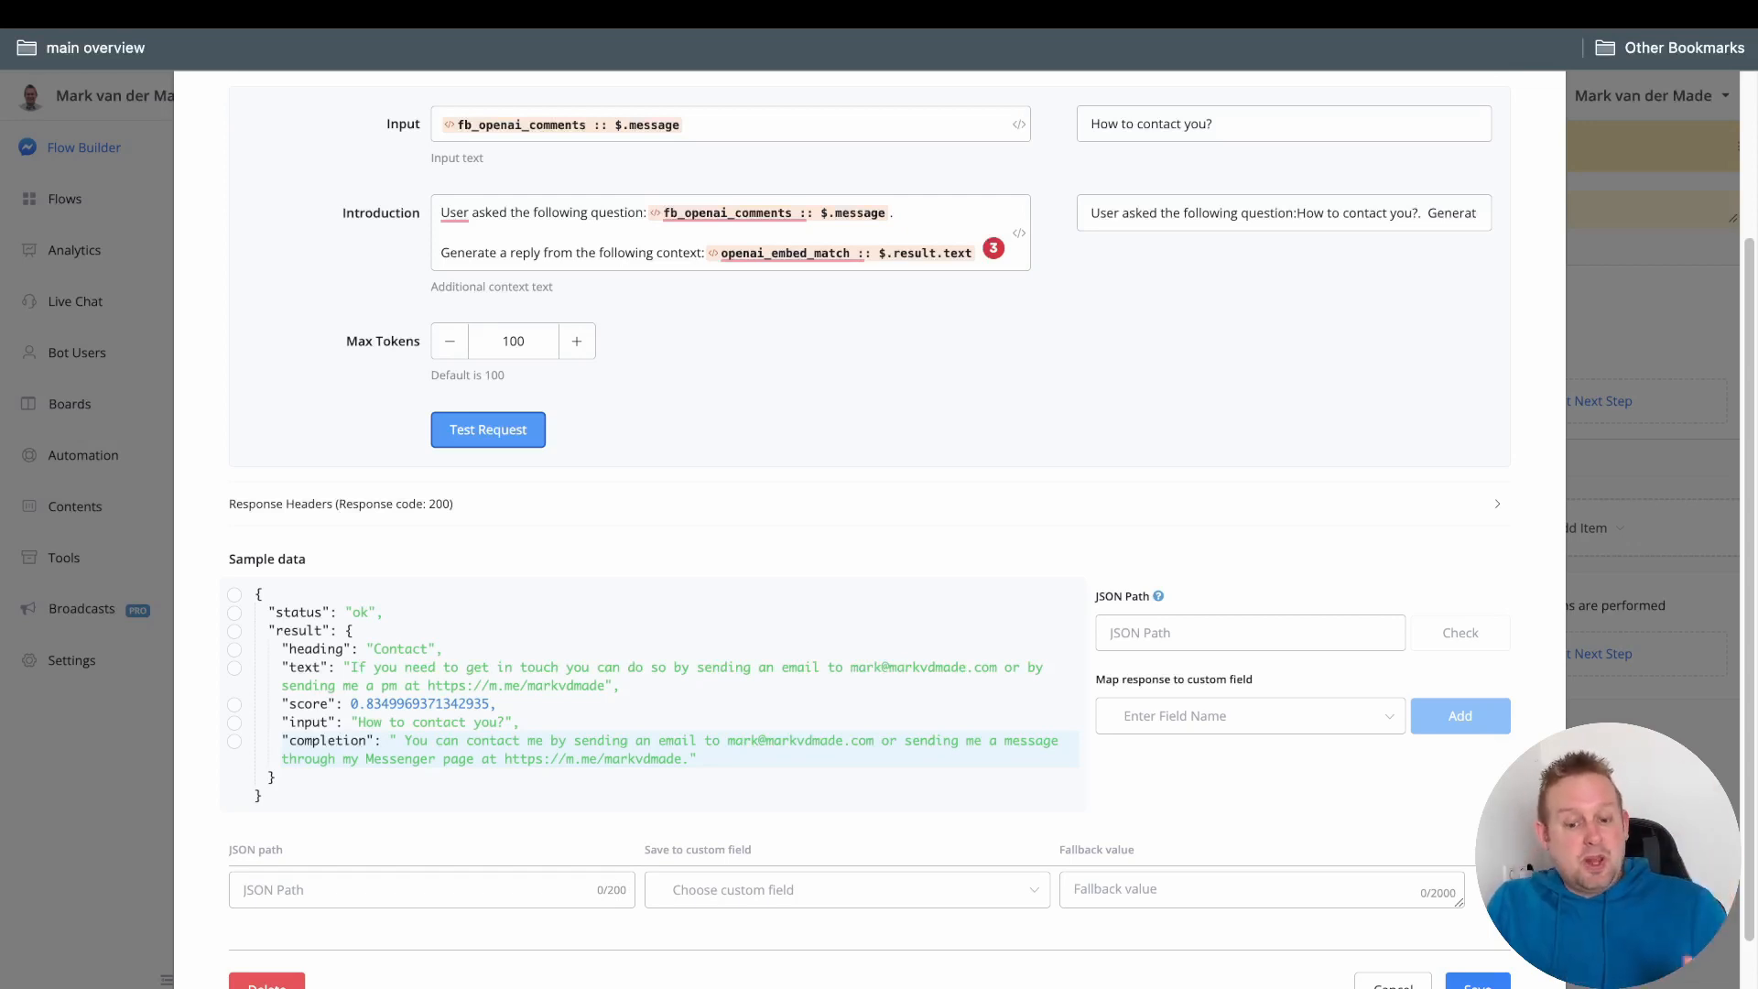
{"action": "left_click", "coordinate": [550, 742]}
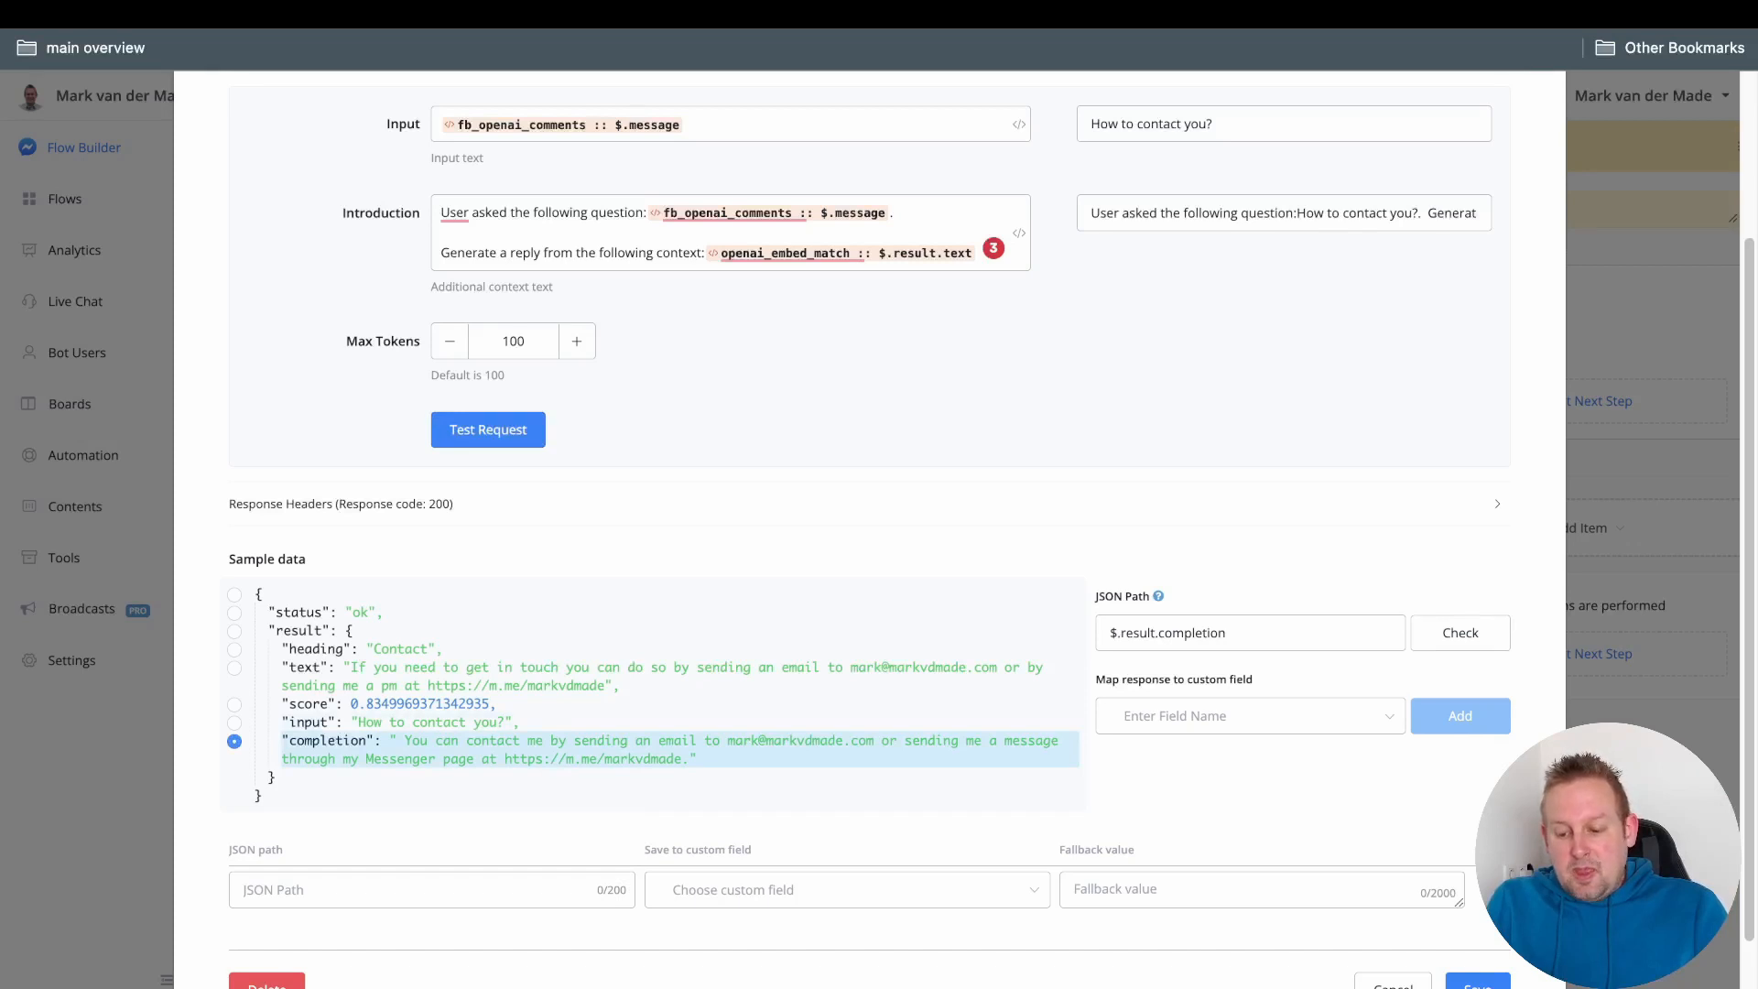
- Map the $.result.completion path to the openai_response custom field and save the Open AI action
{"action": "left_click", "coordinate": [1250, 716]}
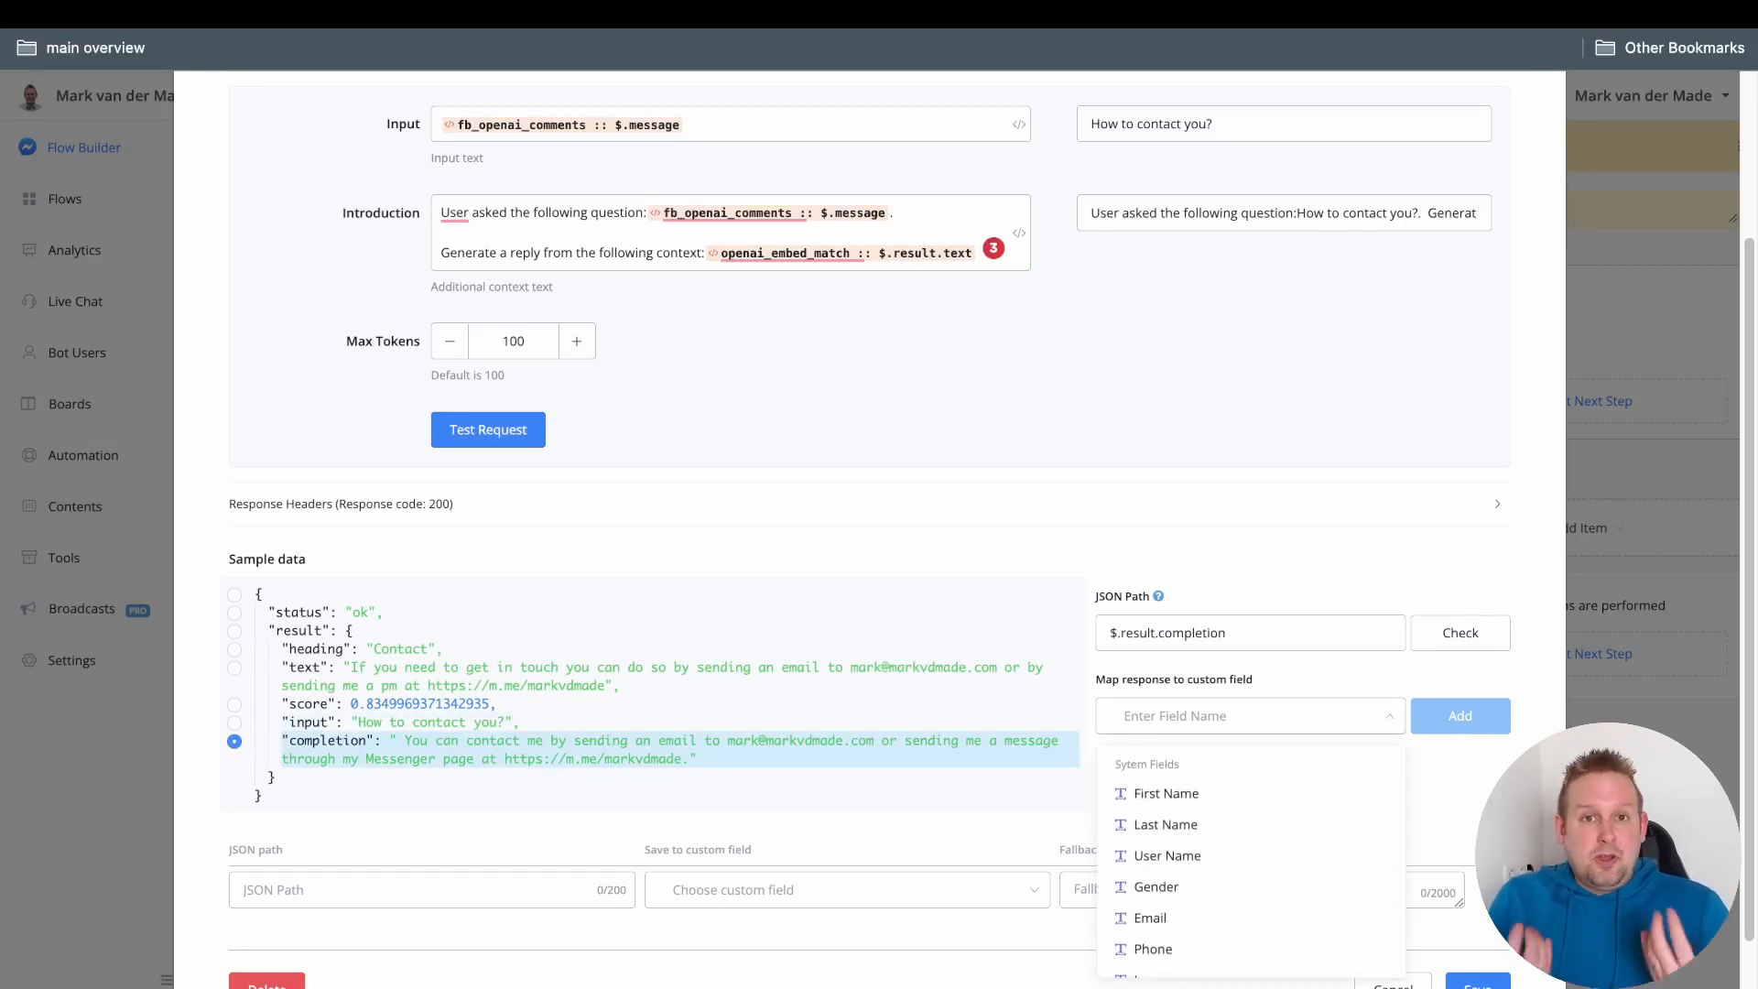
{"action": "type", "text": "open"}
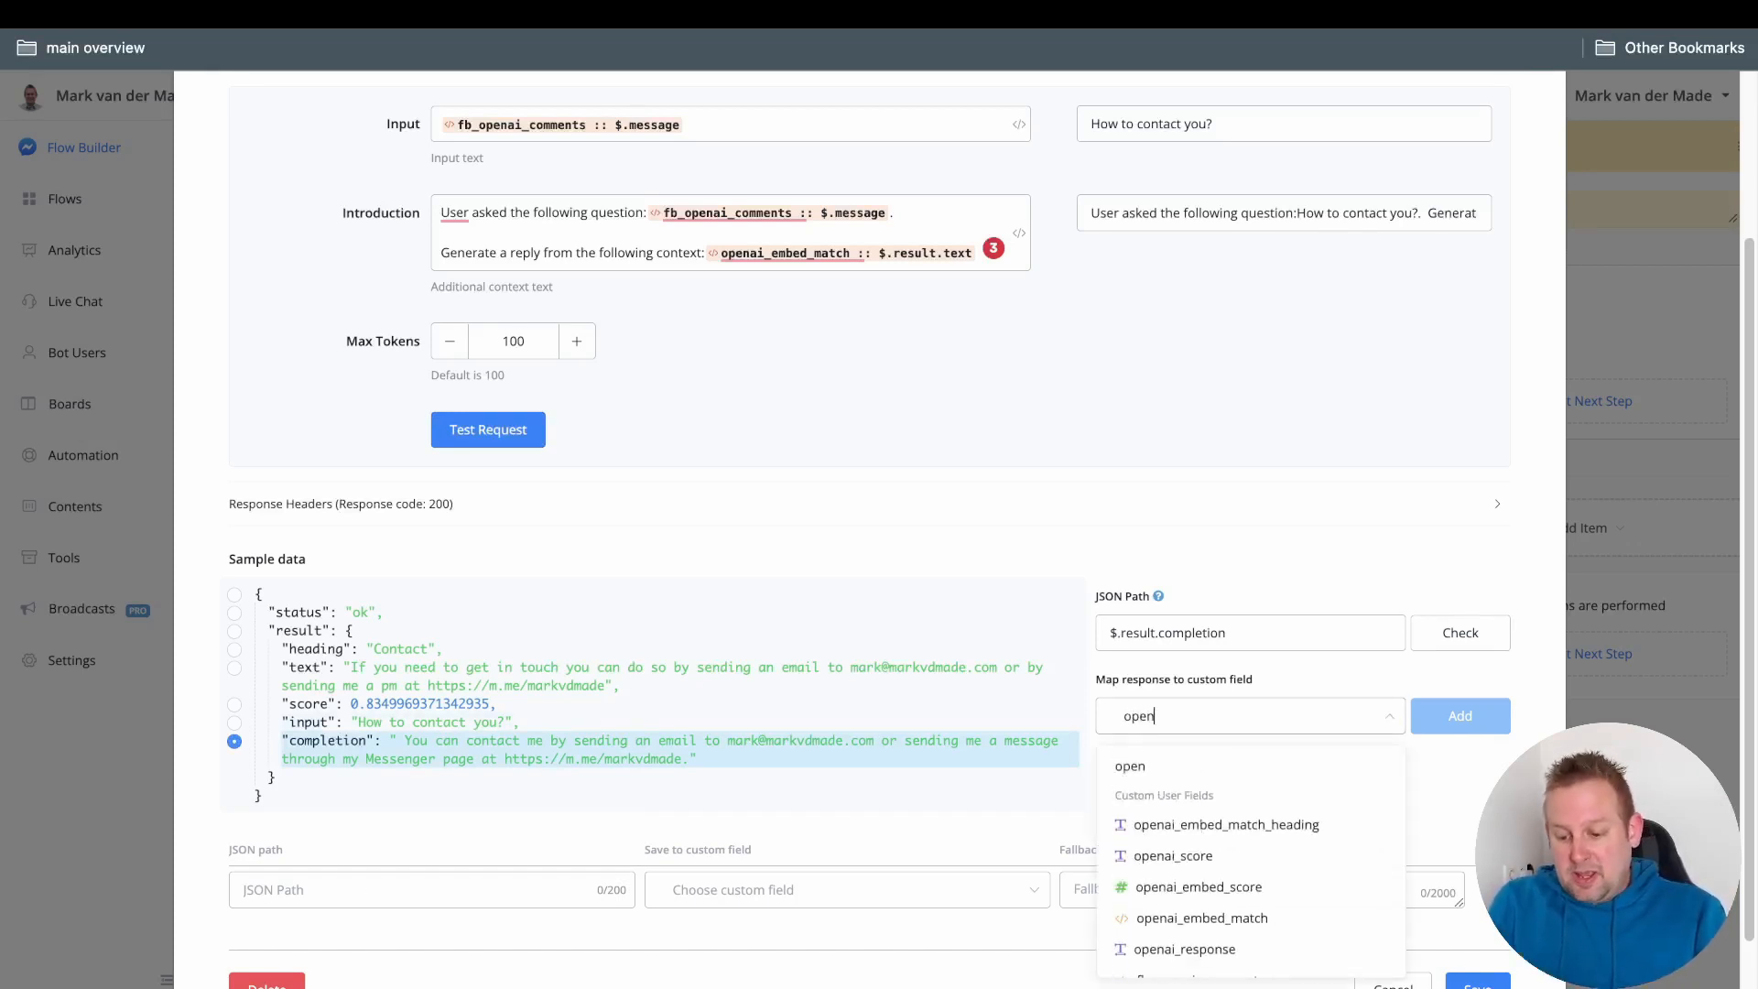
{"action": "key", "text": "Down"}
{"action": "key", "text": "Down"}
{"action": "key", "text": "Down"}
{"action": "key", "text": "Down"}
{"action": "key", "text": "Down"}
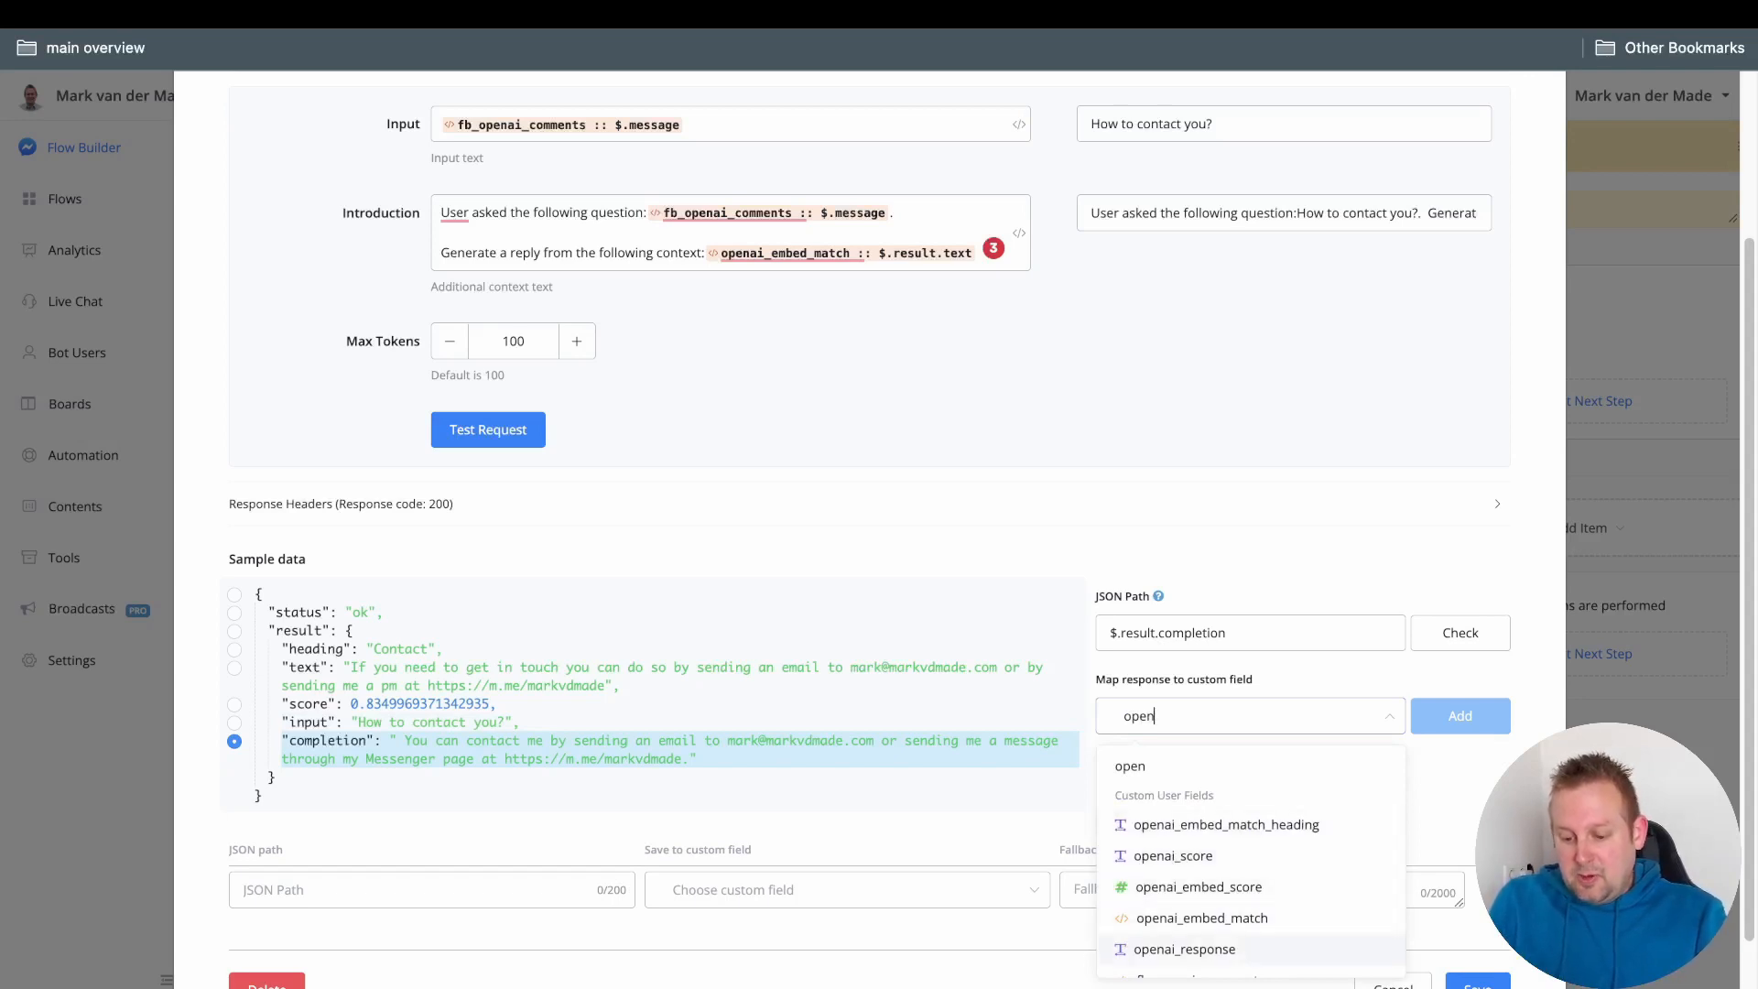
{"action": "key", "text": "Return"}
{"action": "left_click", "coordinate": [1461, 716]}
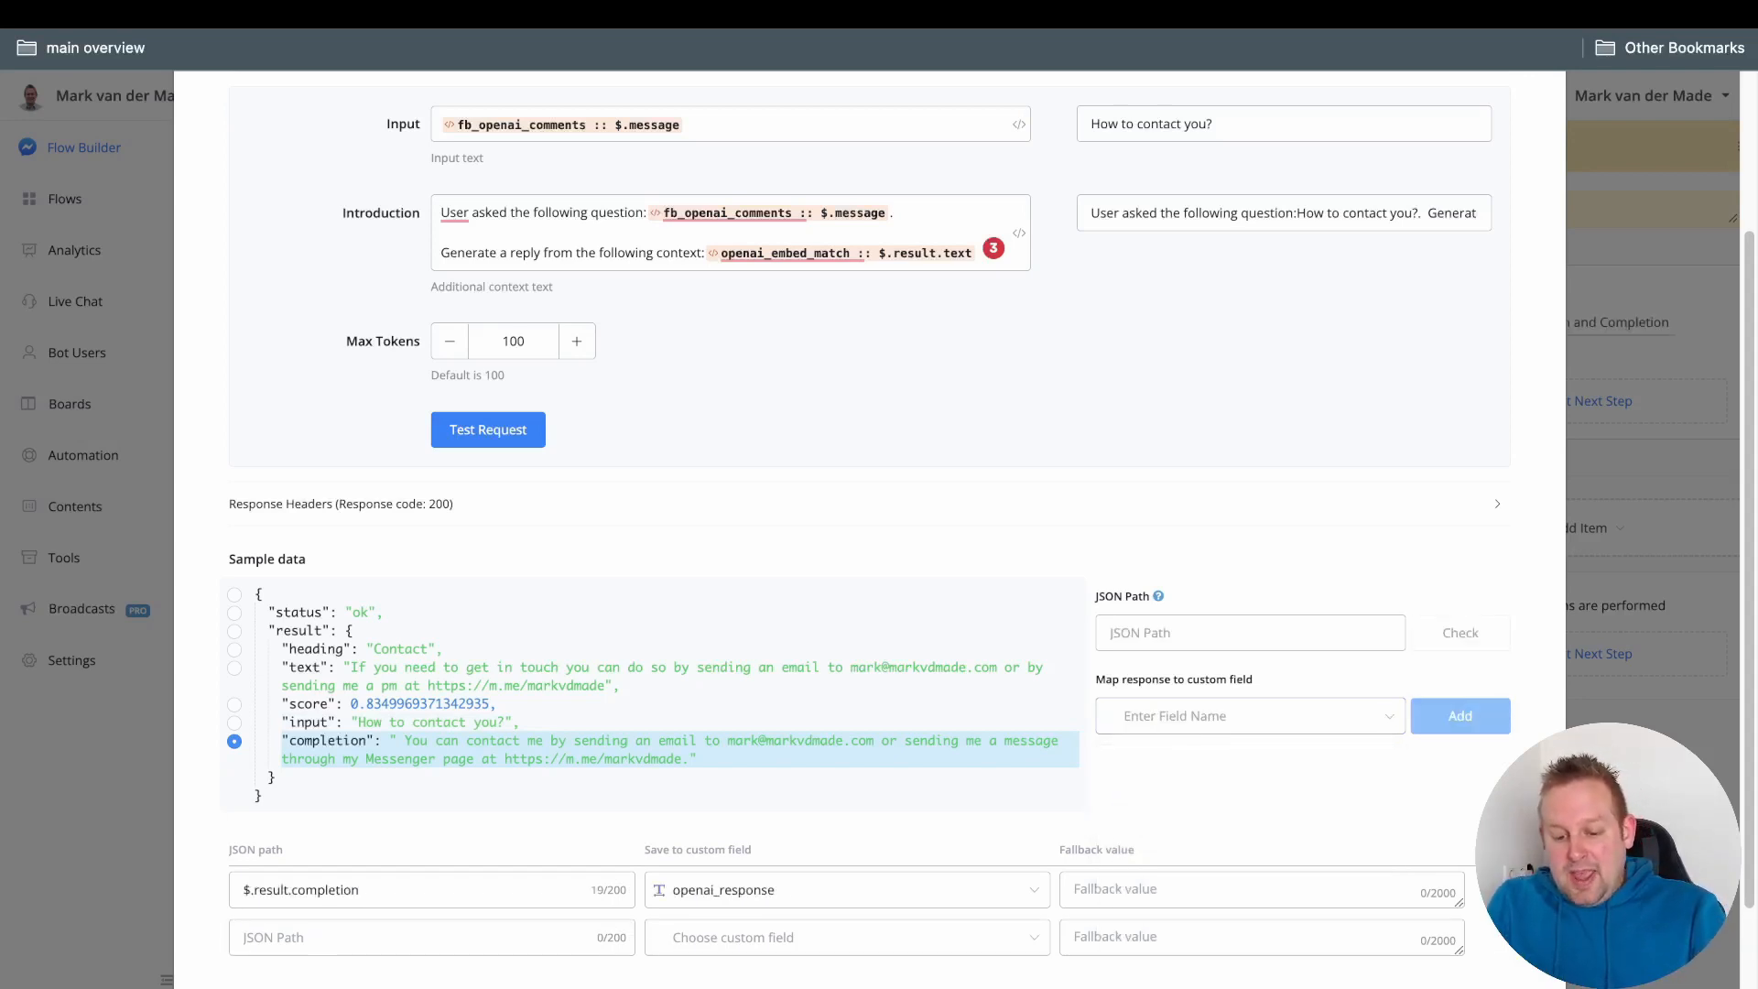
{"action": "scroll", "coordinate": [870, 529], "scroll_direction": "down", "scroll_amount": 2}
{"action": "left_click", "coordinate": [1476, 910]}
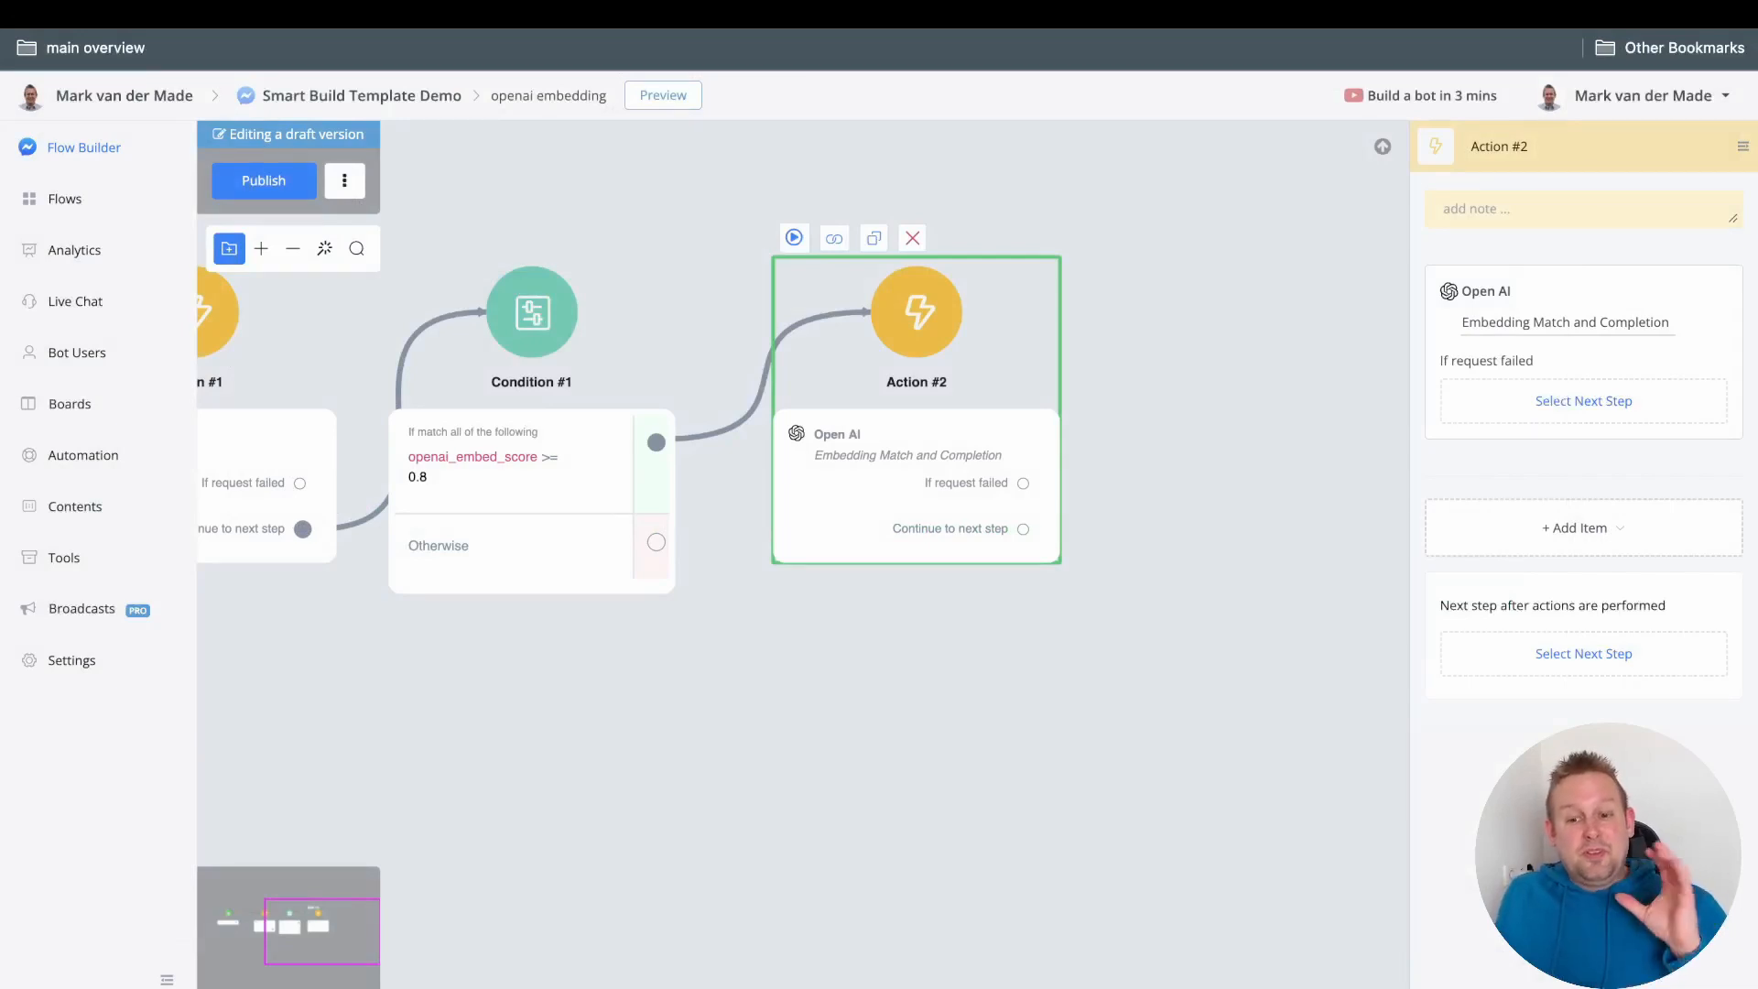
- Add an Action step after Action #2's successful completion and give it a Facebook API item
{"action": "left_click_drag", "start_coordinate": [1145, 641], "coordinate": [687, 730]}
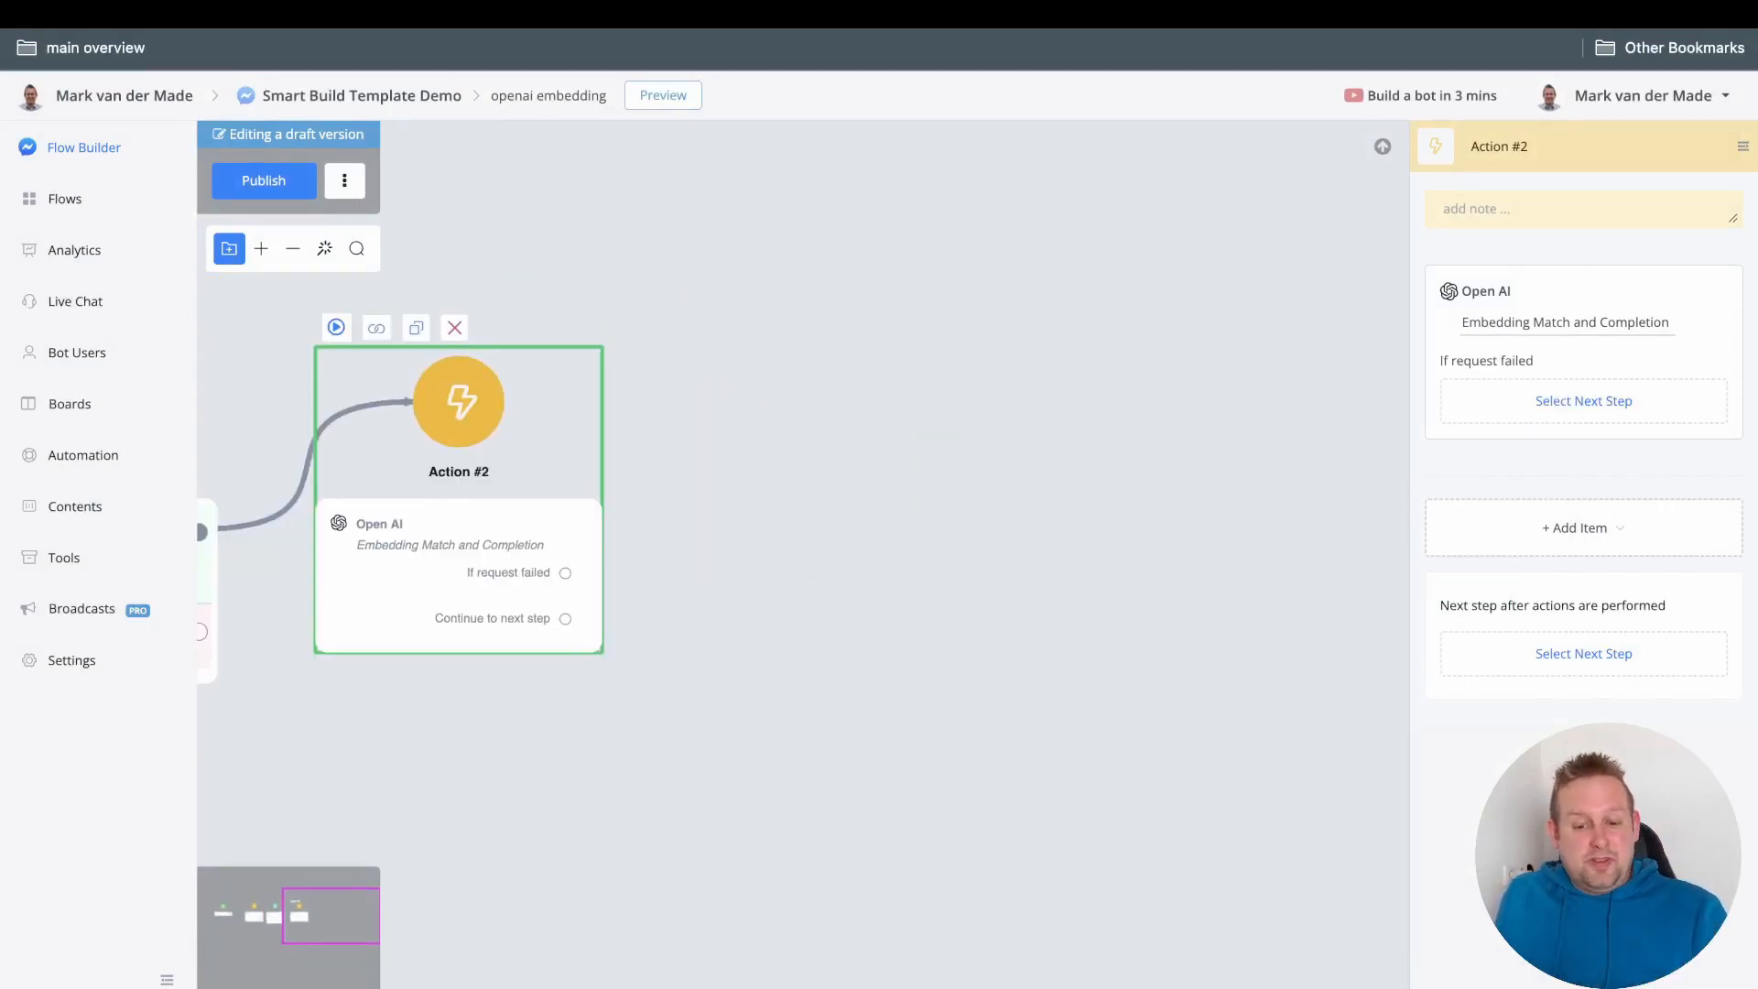
{"action": "left_click_drag", "start_coordinate": [565, 618], "coordinate": [738, 499]}
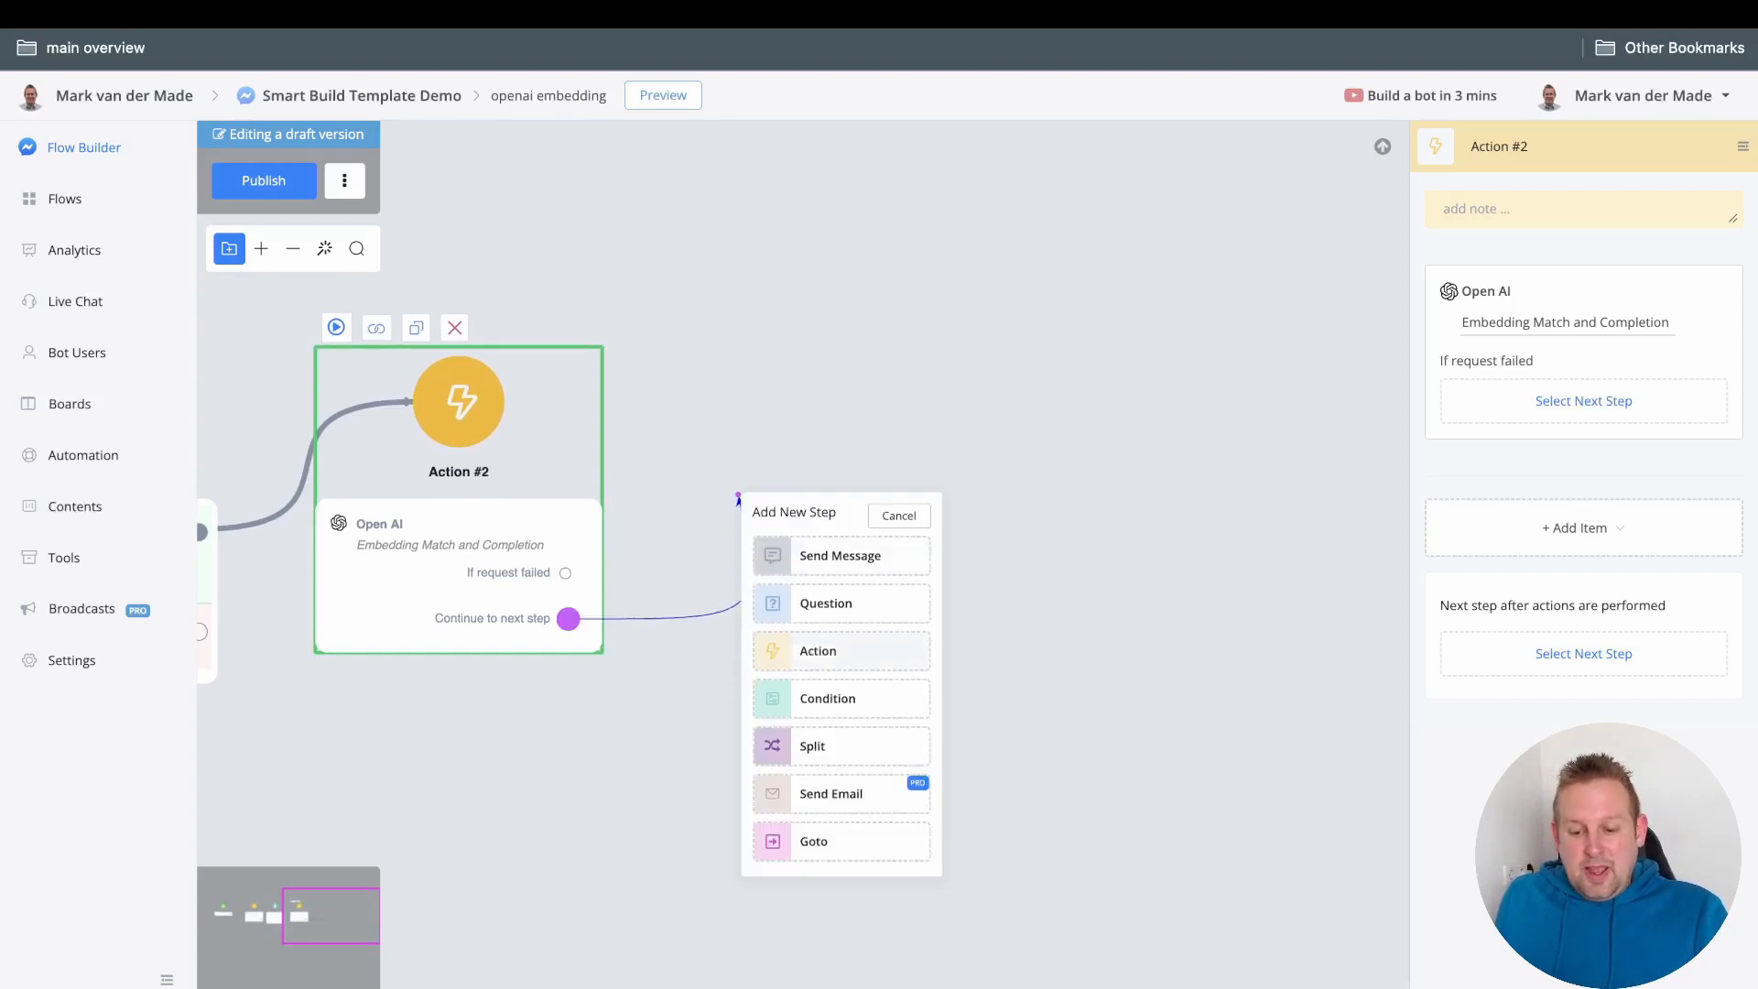
{"action": "left_click", "coordinate": [841, 650]}
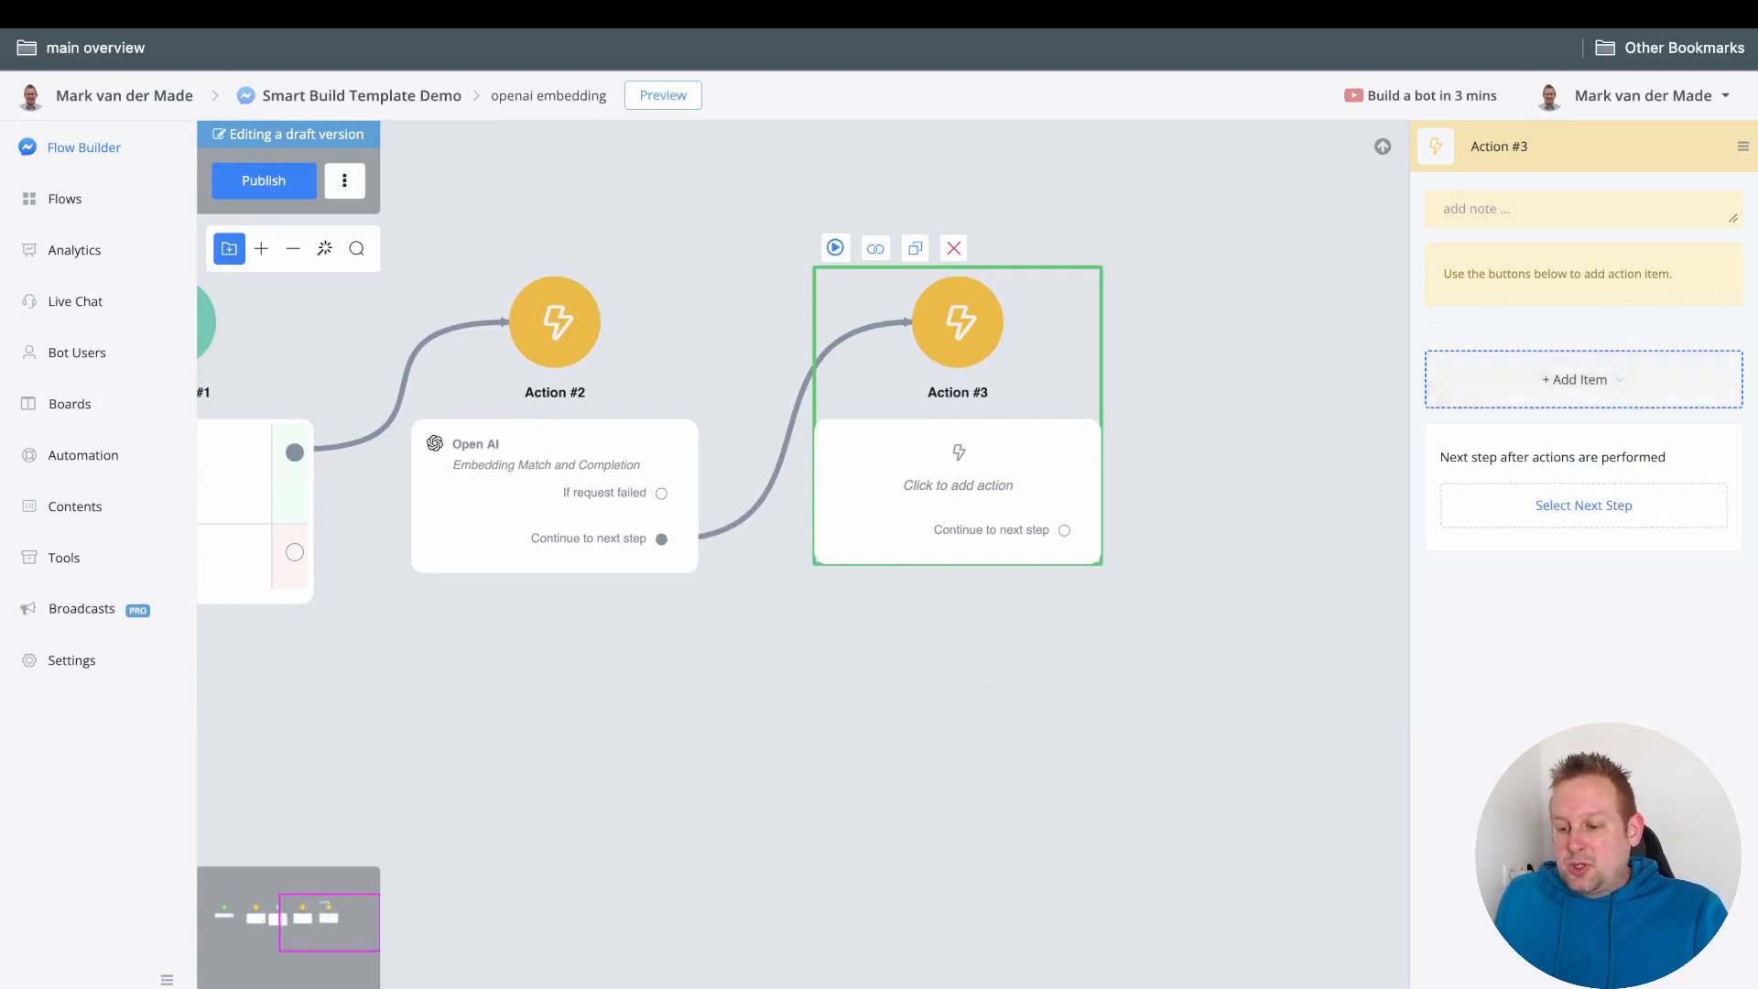
{"action": "left_click", "coordinate": [1583, 379]}
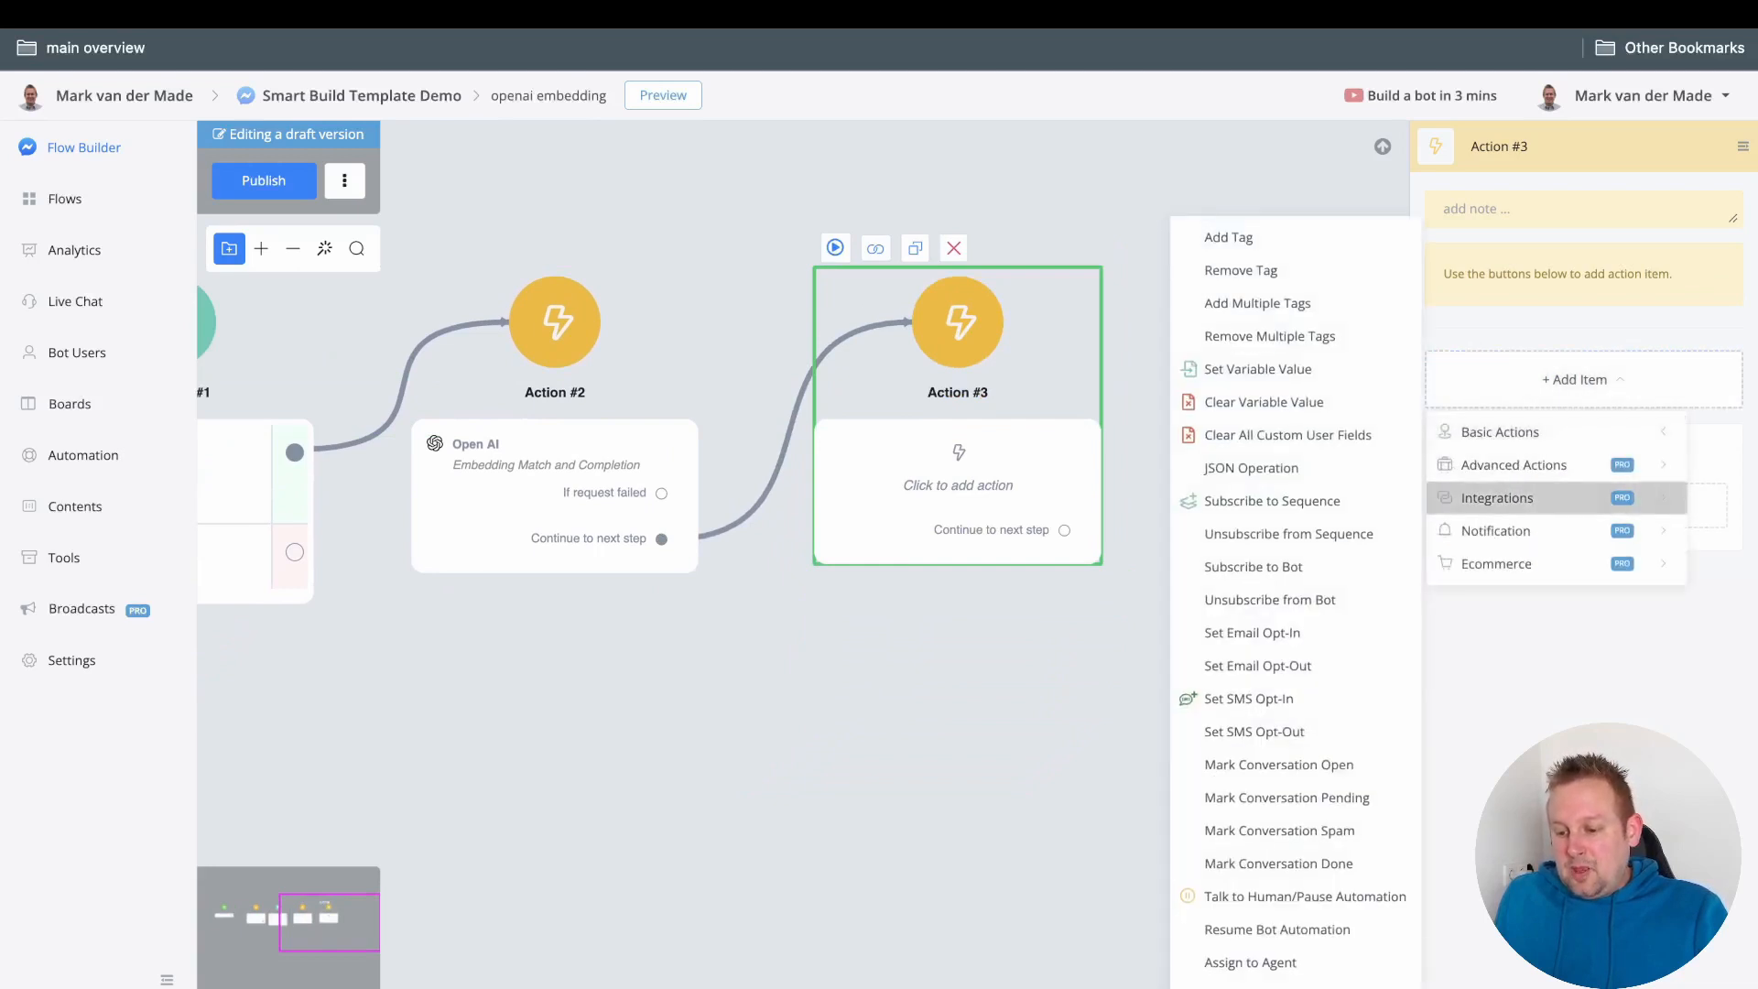
{"action": "mouse_move", "coordinate": [1557, 466]}
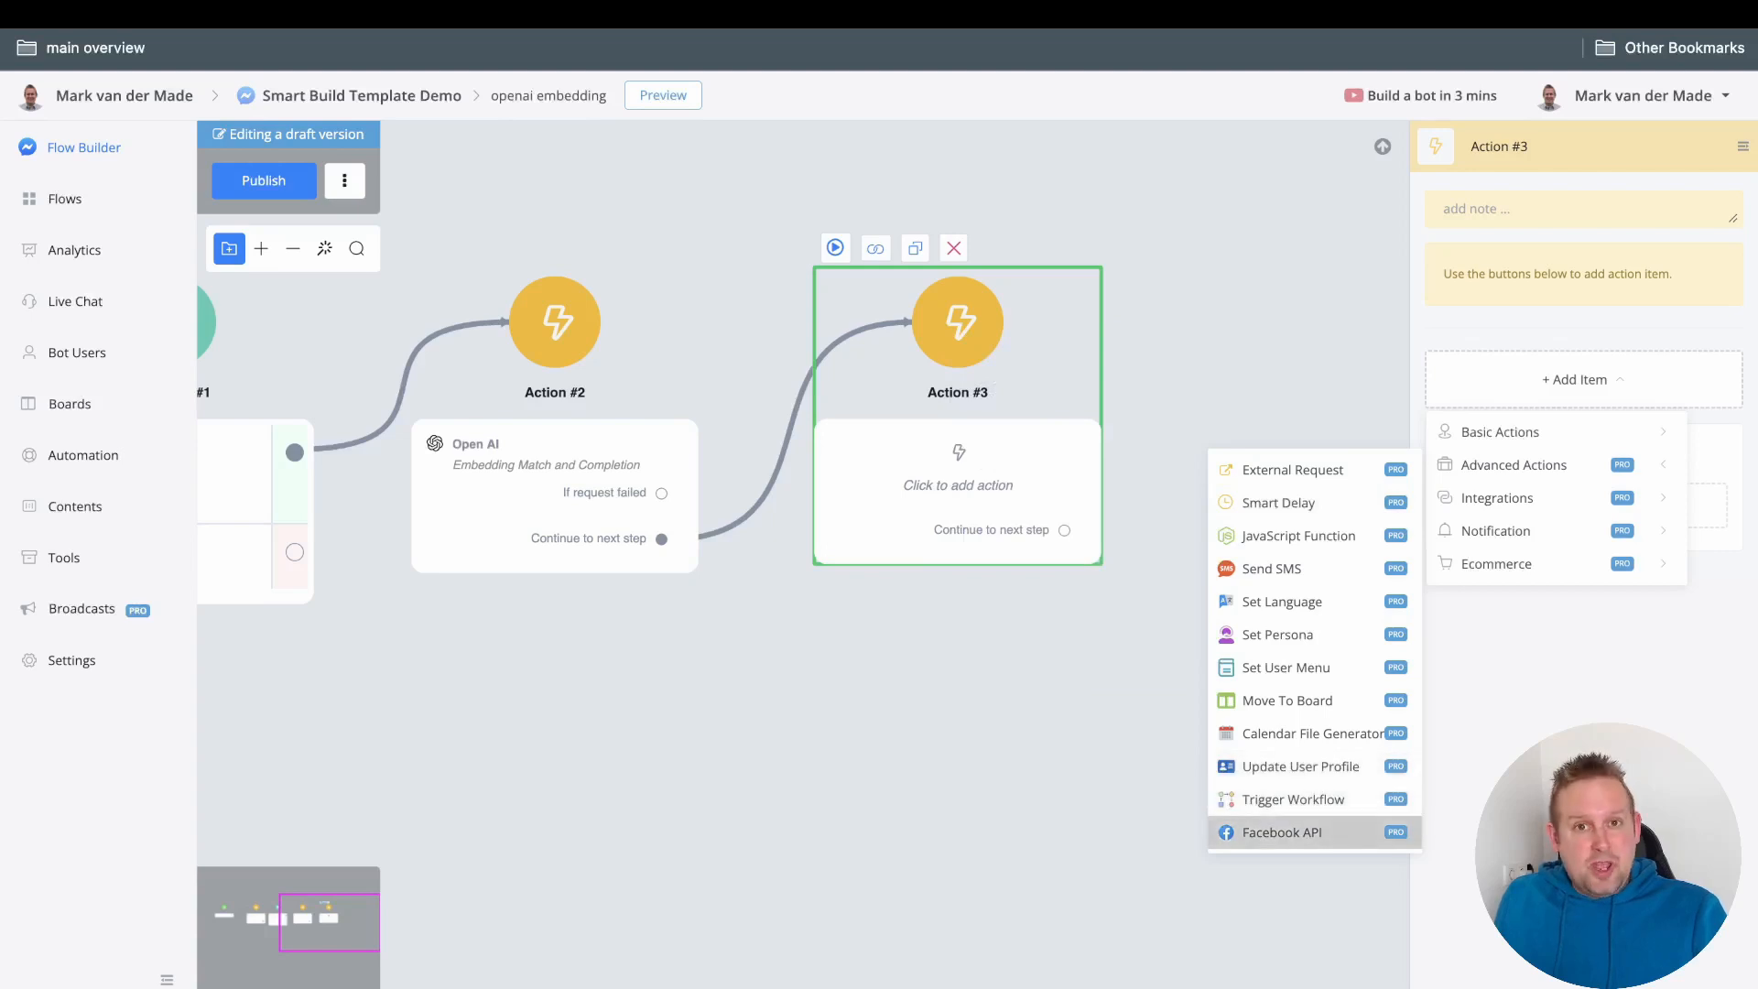
{"action": "left_click", "coordinate": [1282, 831]}
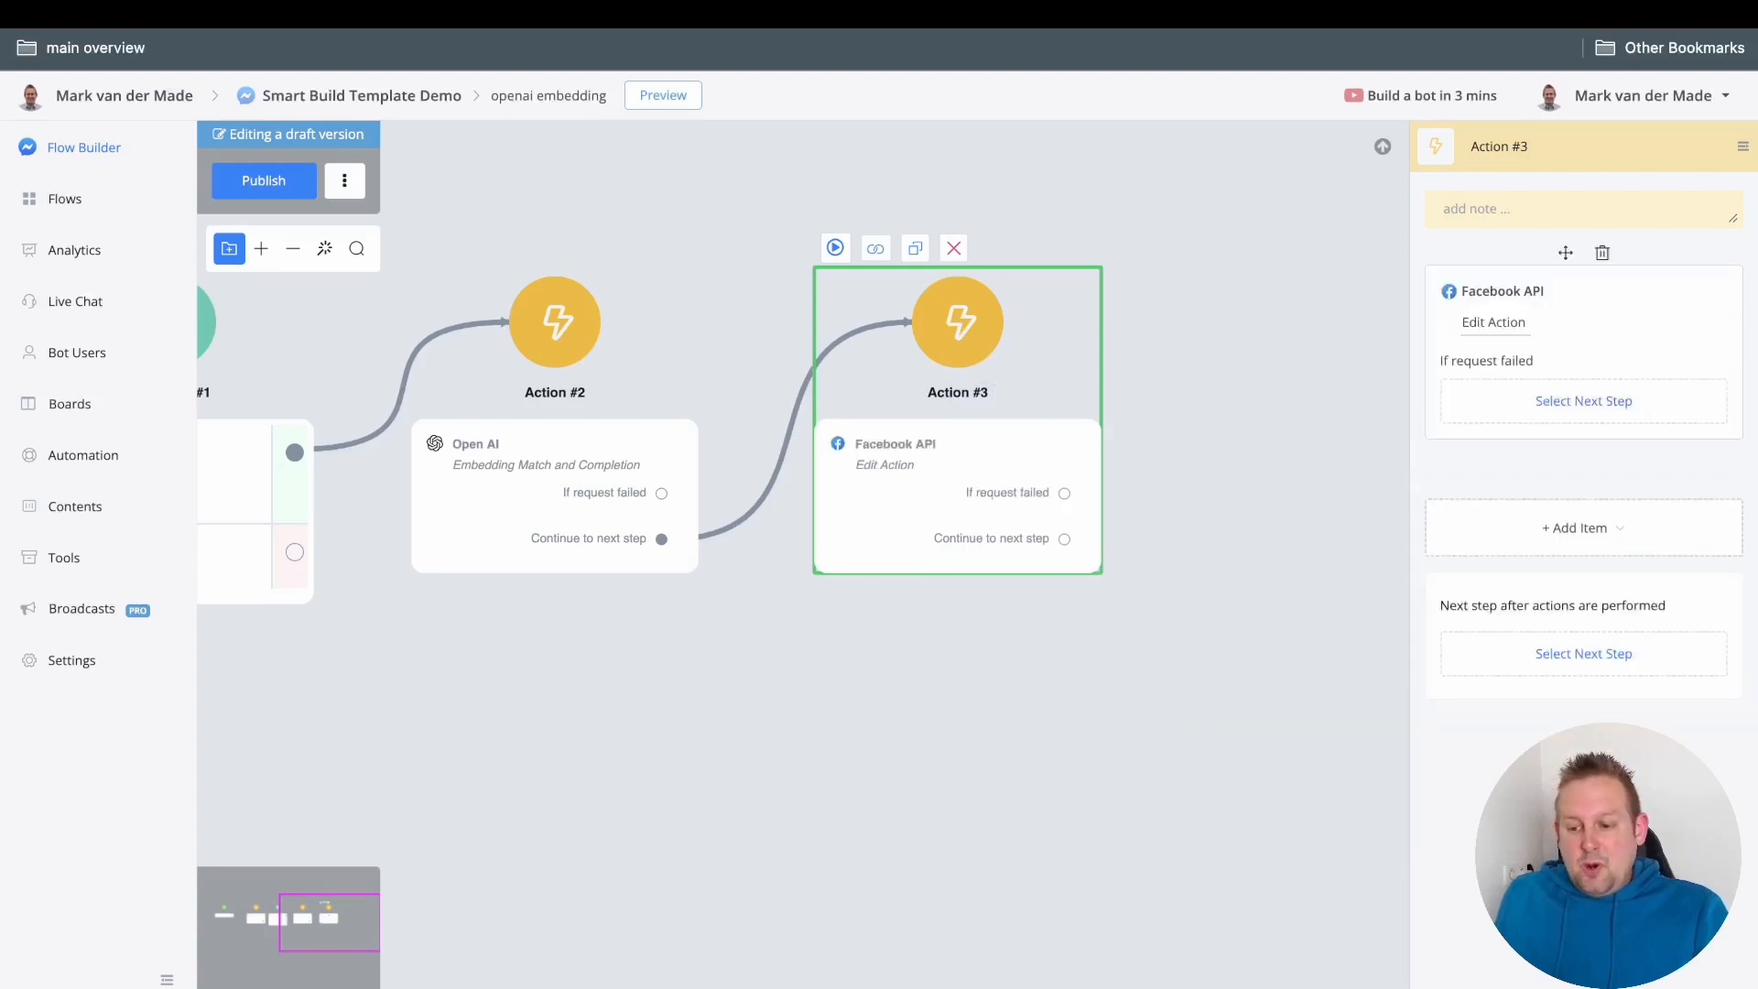
- Configure the Facebook API item to perform the Reply to Comment action
{"action": "left_click", "coordinate": [1493, 322]}
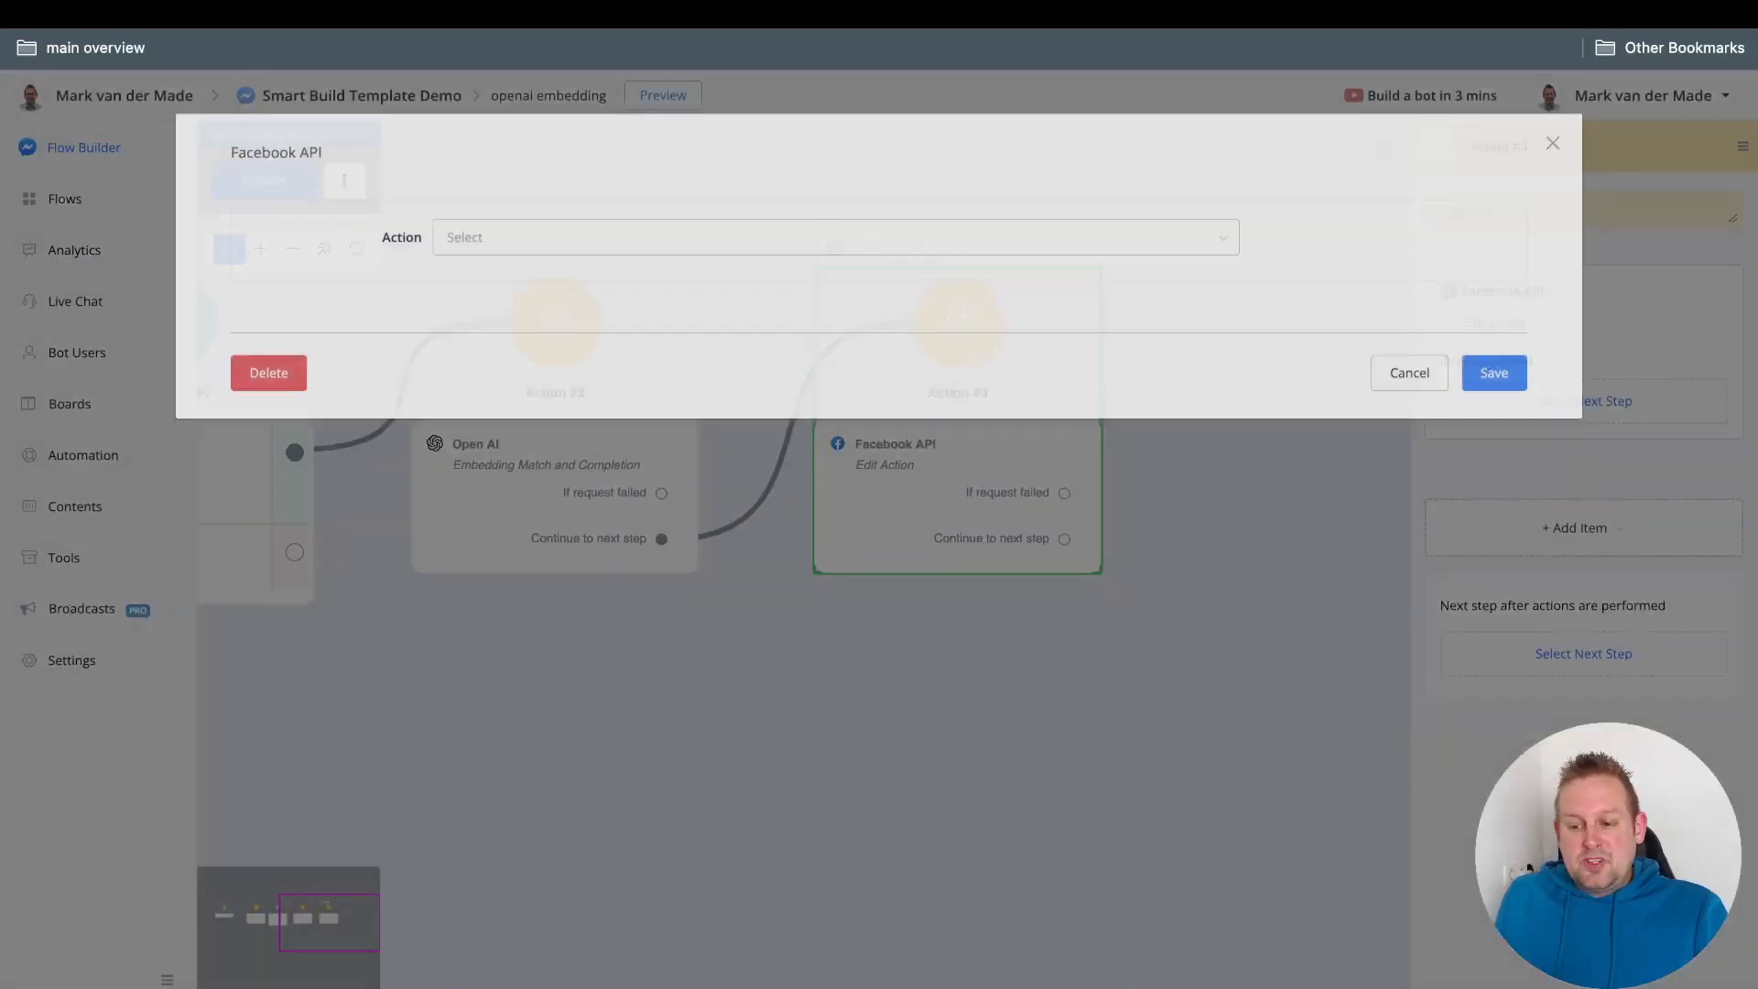
{"action": "left_click", "coordinate": [449, 241]}
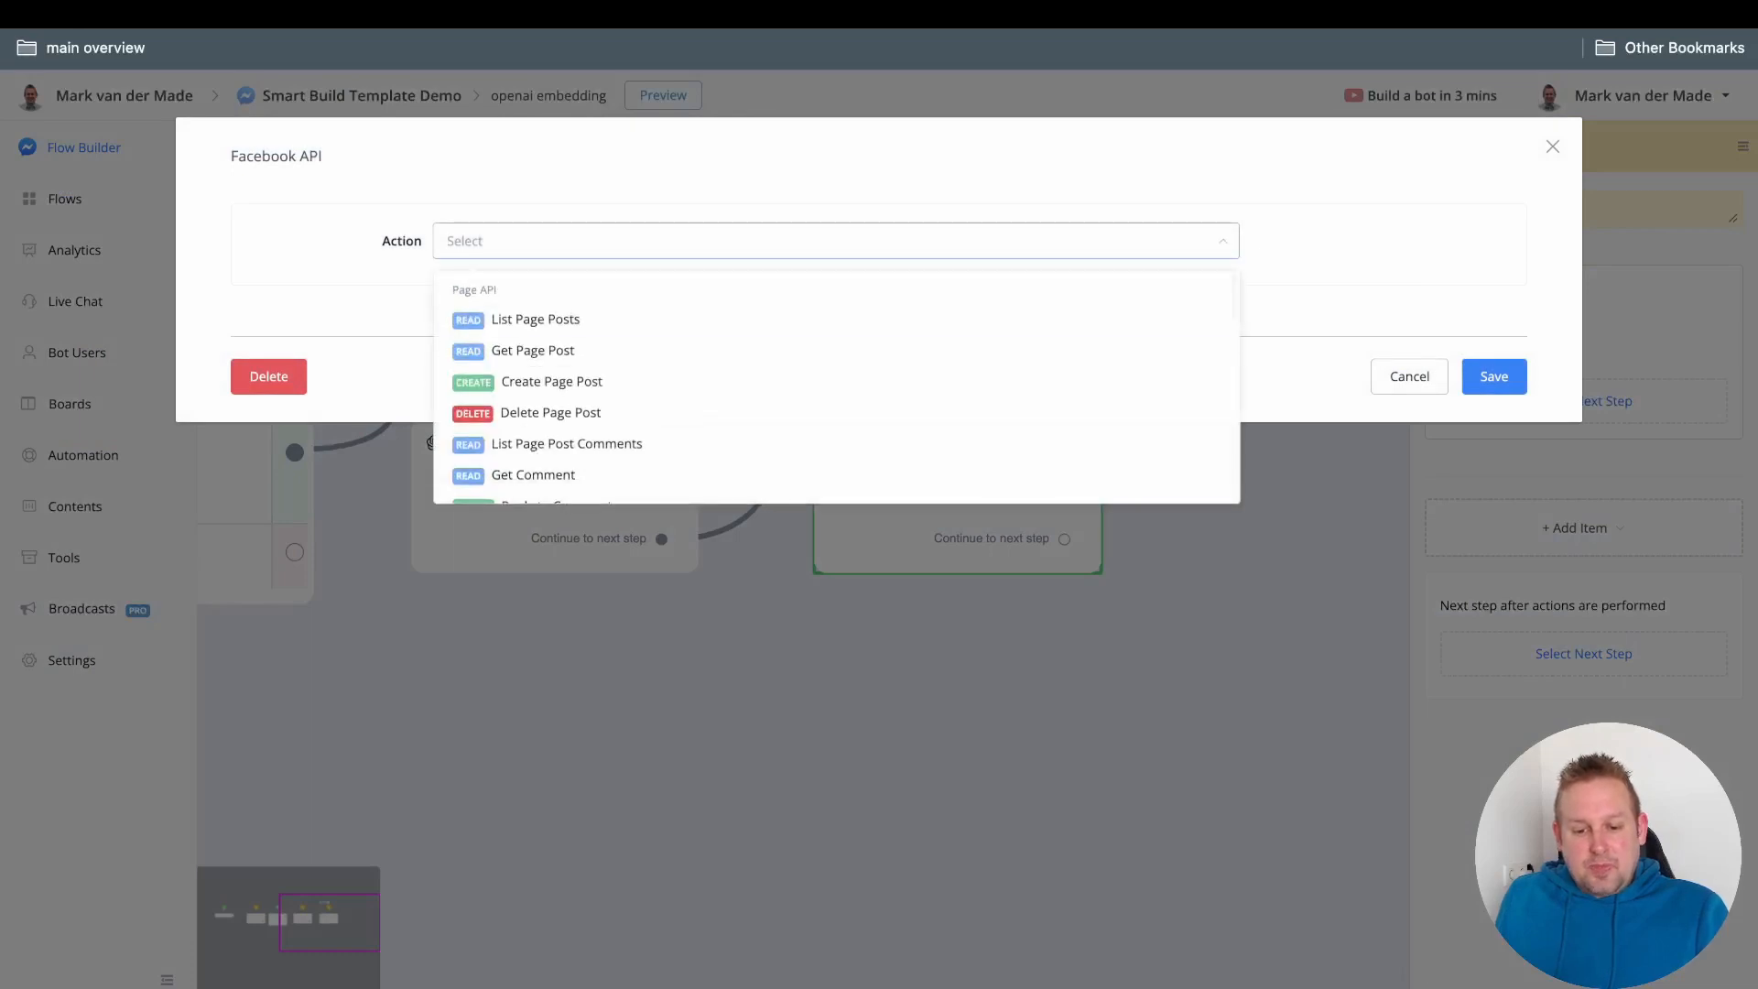
{"action": "key", "text": "Down"}
{"action": "key", "text": "Down"}
{"action": "key", "text": "Down"}
{"action": "key", "text": "Down"}
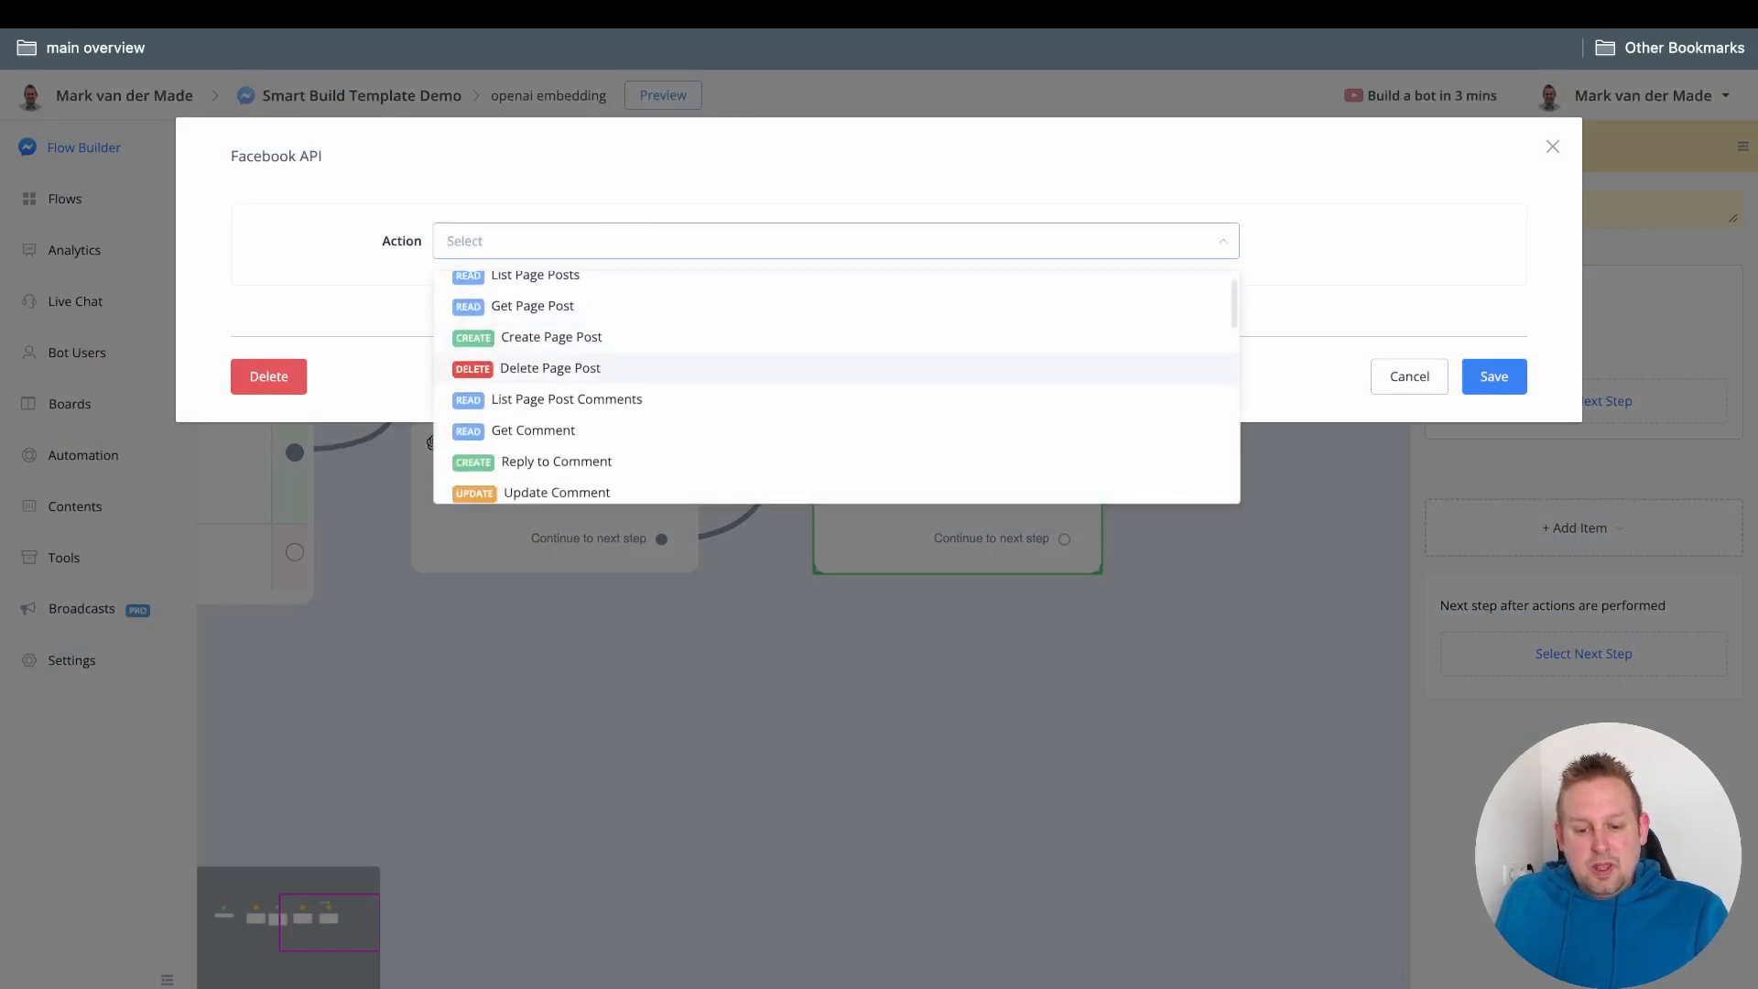
{"action": "key", "text": "Down"}
{"action": "key", "text": "Down"}
{"action": "key", "text": "Down"}
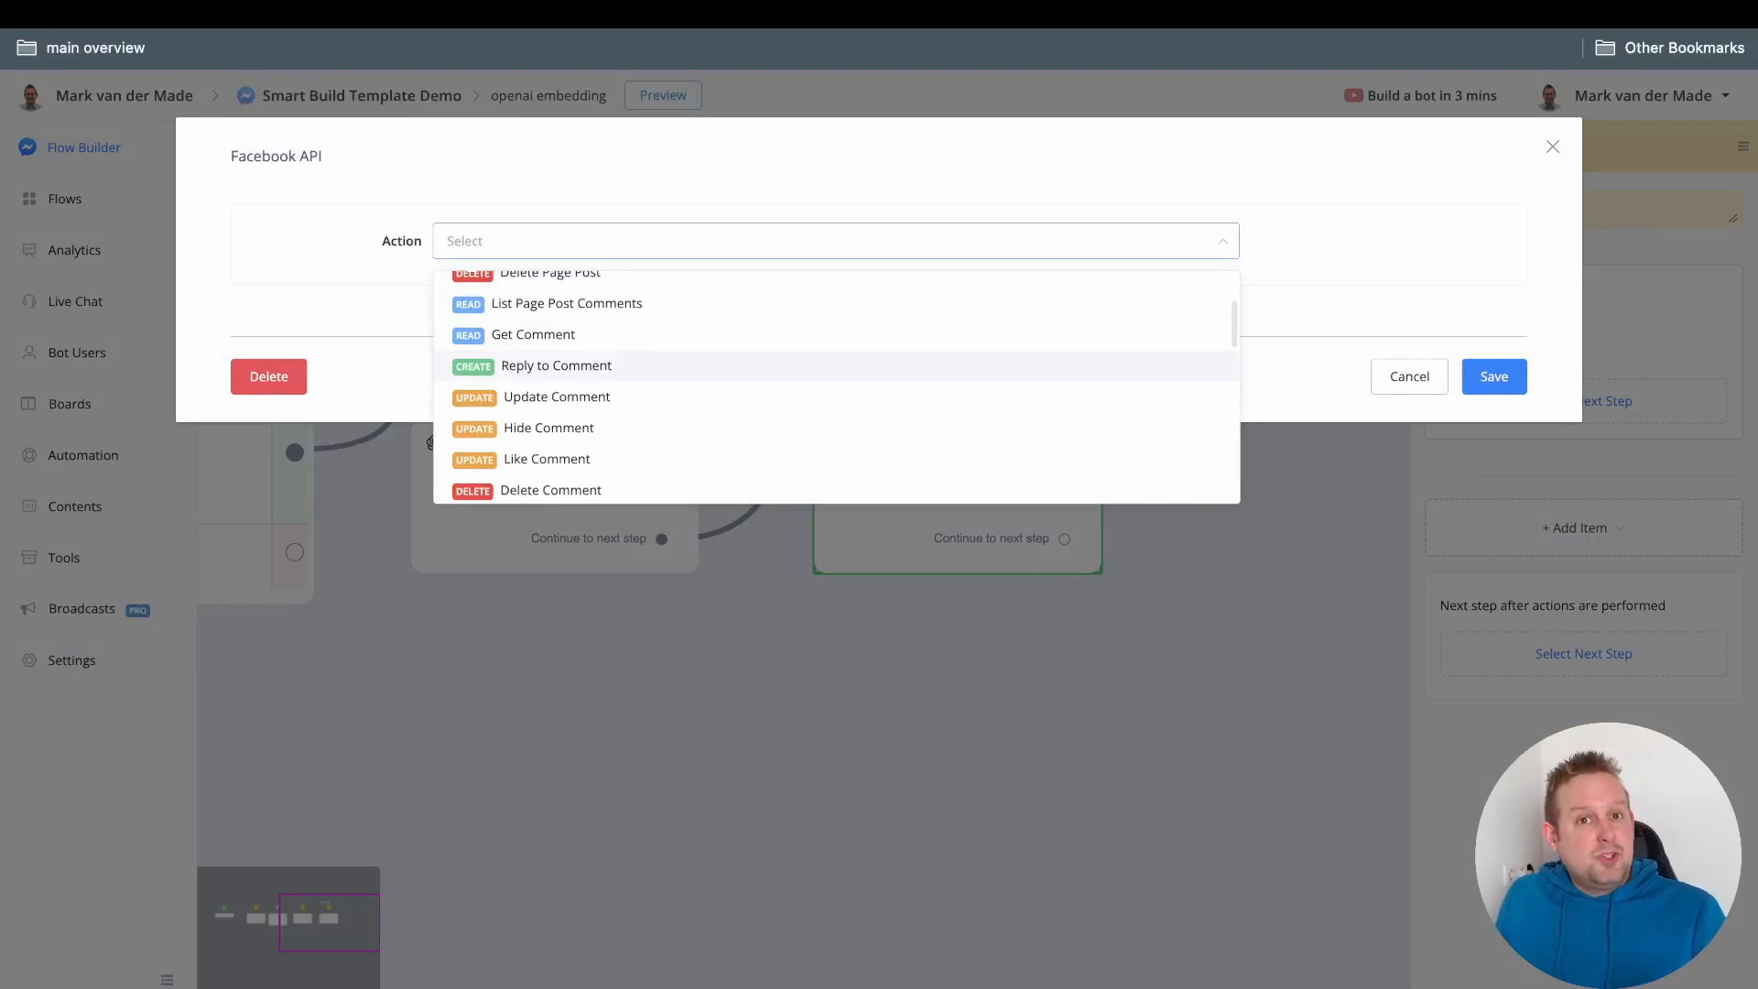
{"action": "key", "text": "Return"}
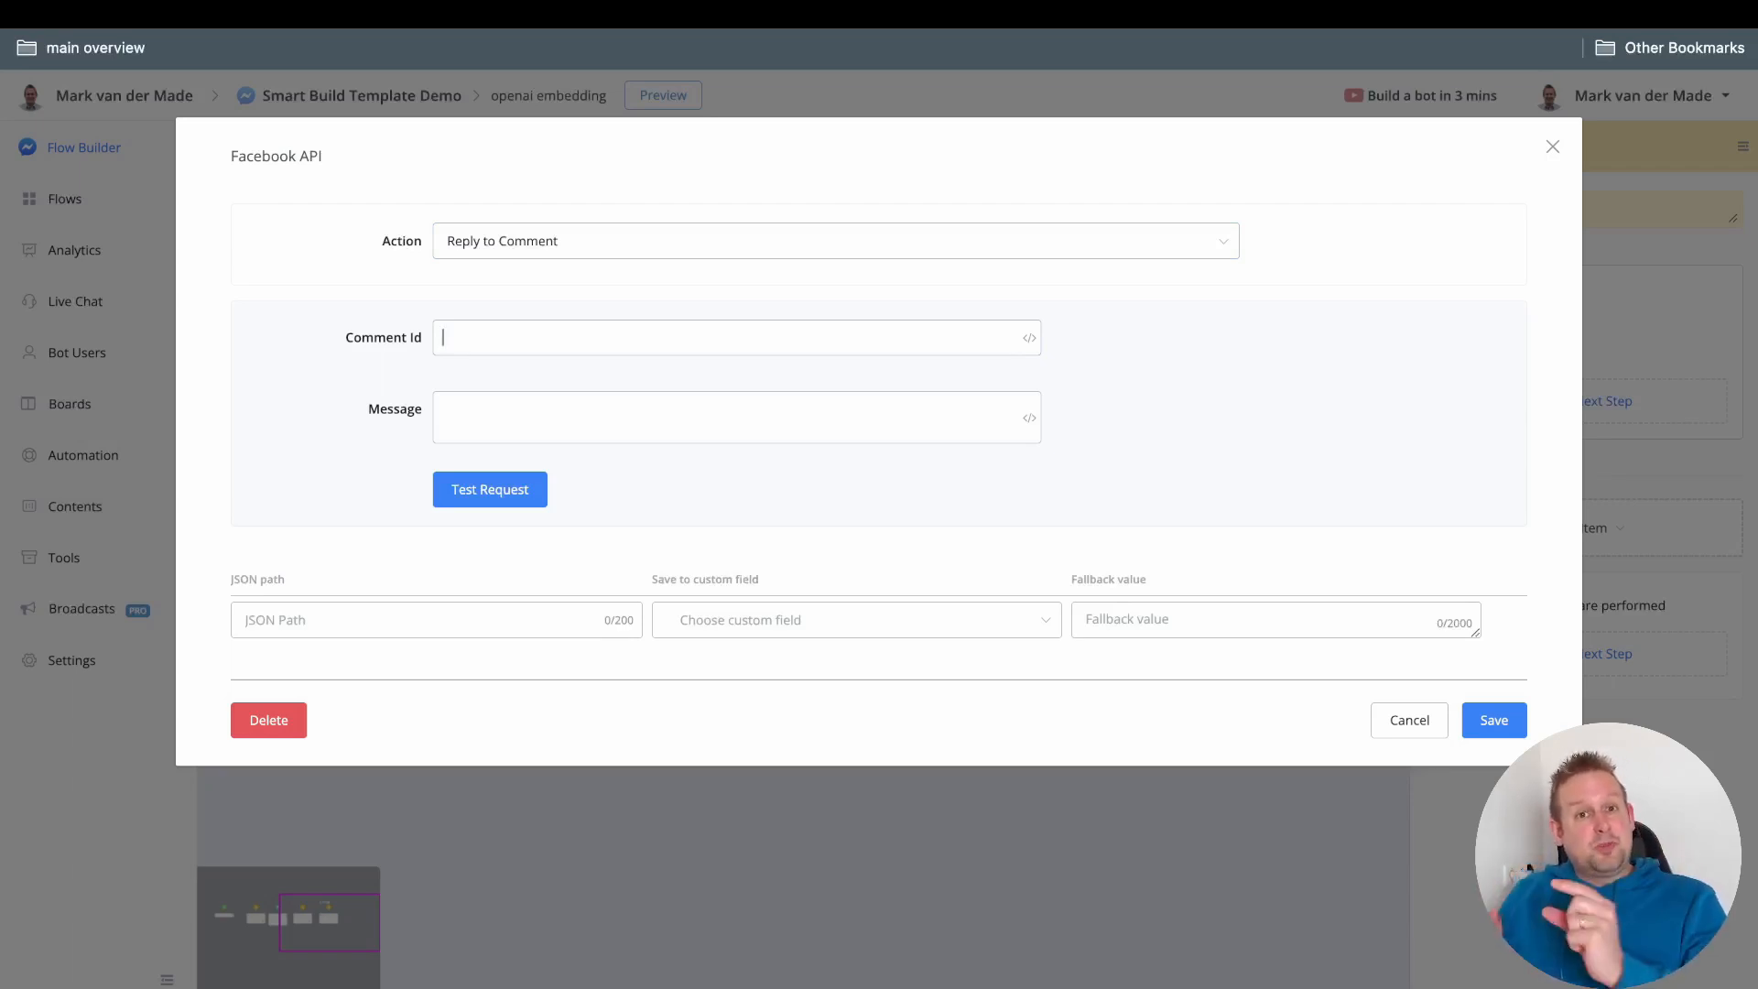
- Set the Comment Id to the fb_openai_comments field with JSON path $.comment_id, based on the admin user's sample data
{"action": "type", "text": "{{fb"}
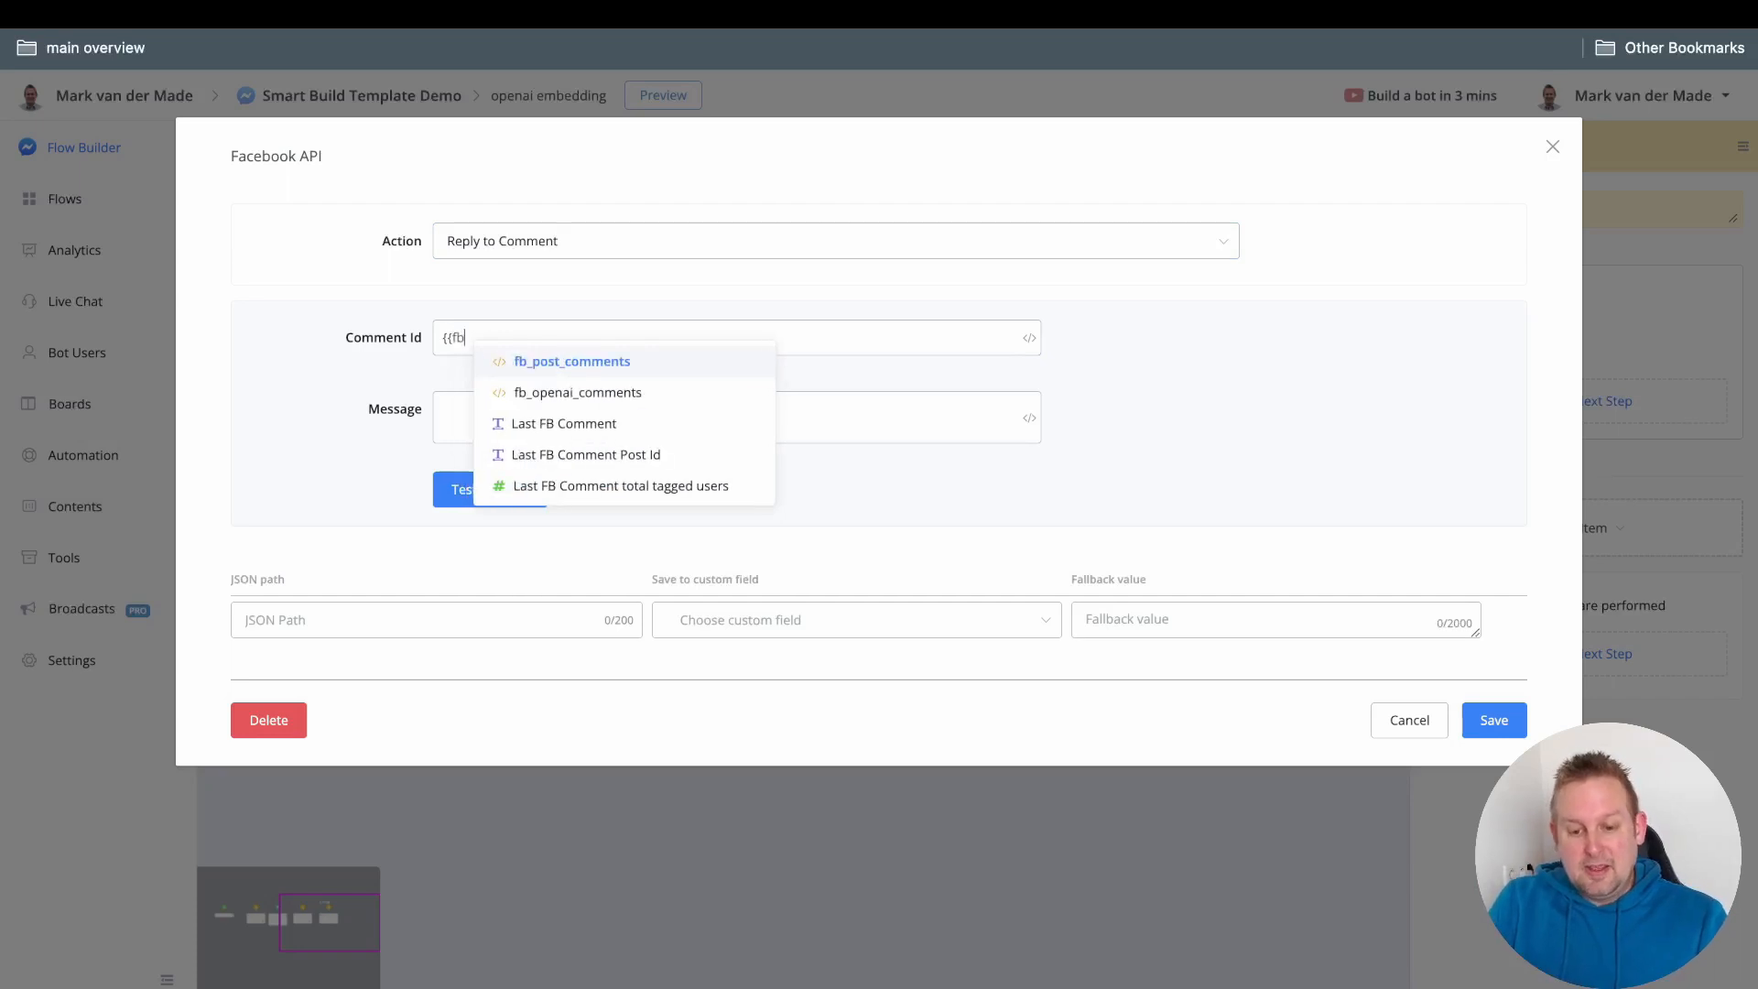
{"action": "key", "text": "Down"}
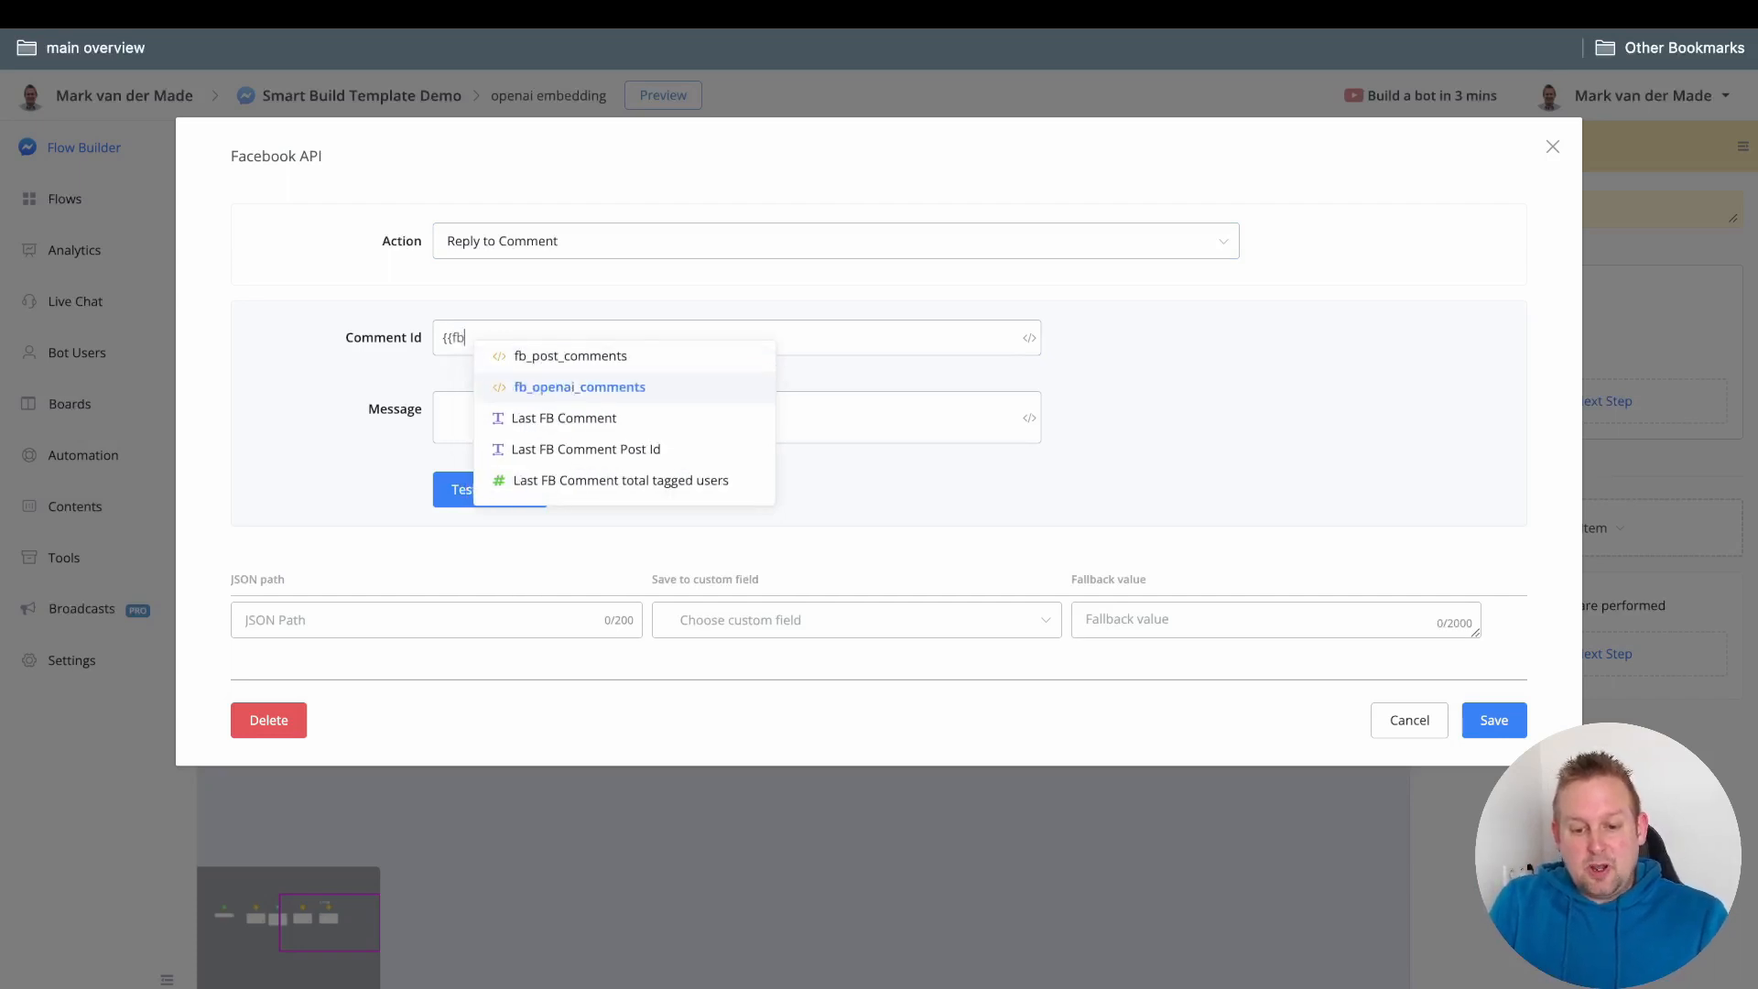
{"action": "key", "text": "Return"}
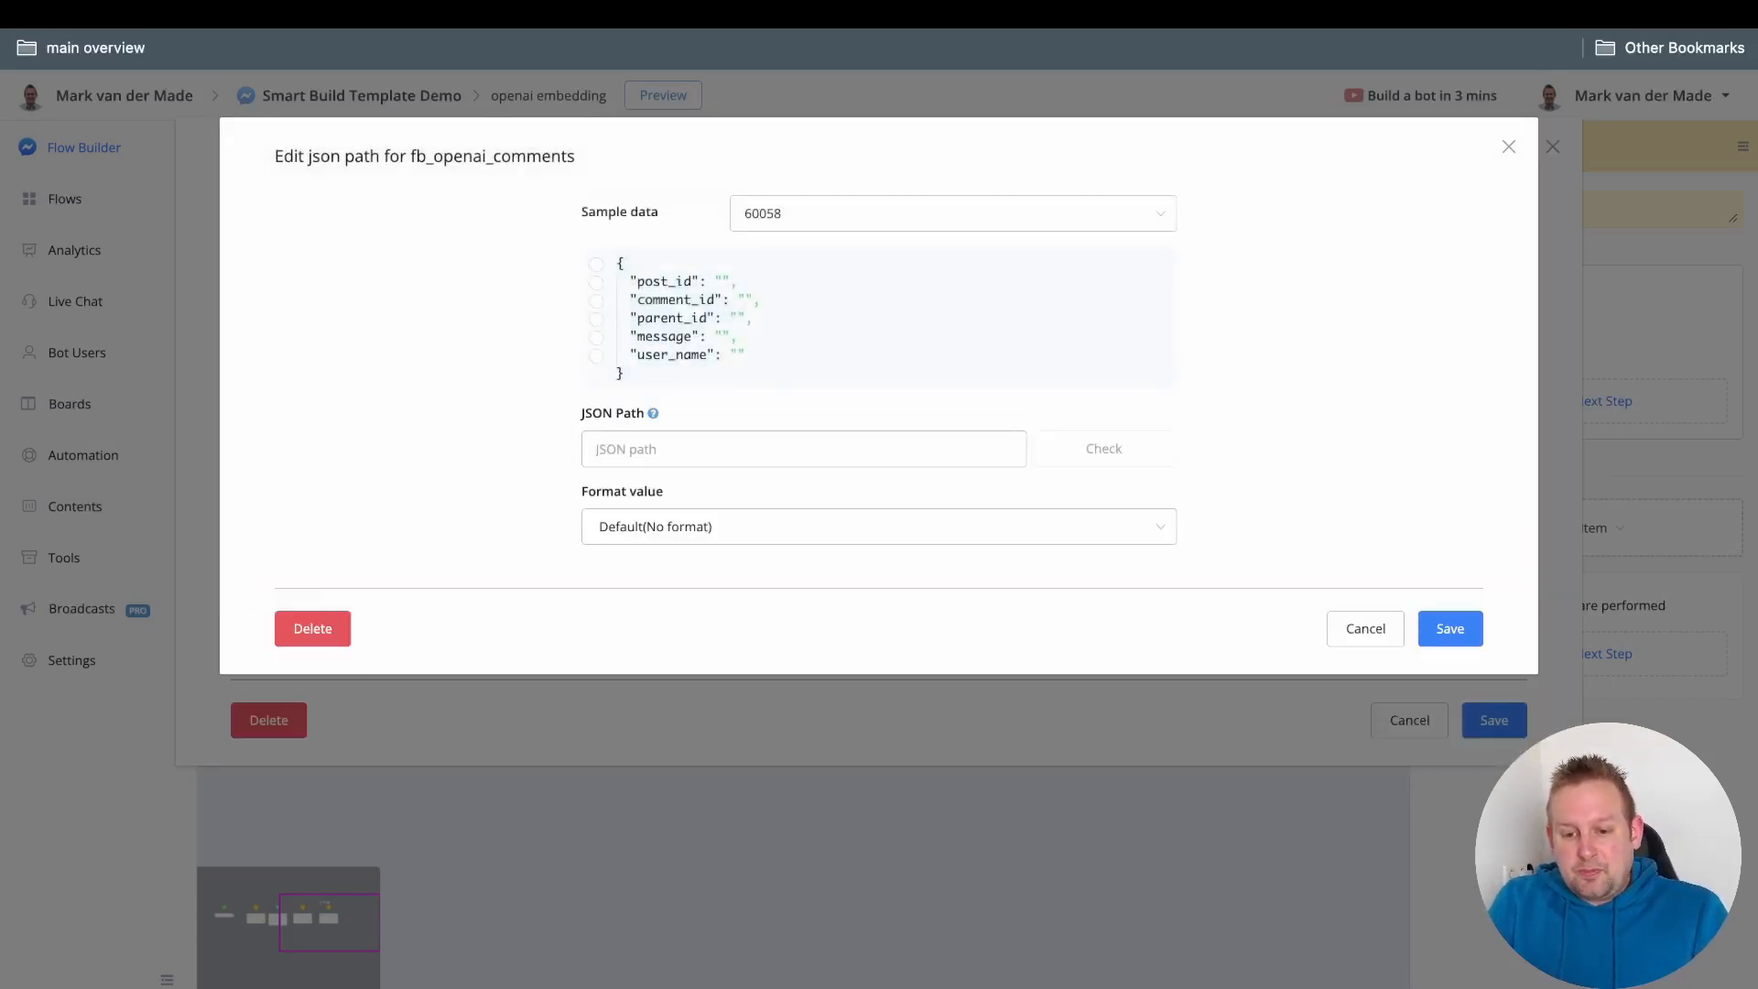
{"action": "left_click", "coordinate": [952, 214]}
{"action": "left_click", "coordinate": [884, 295]}
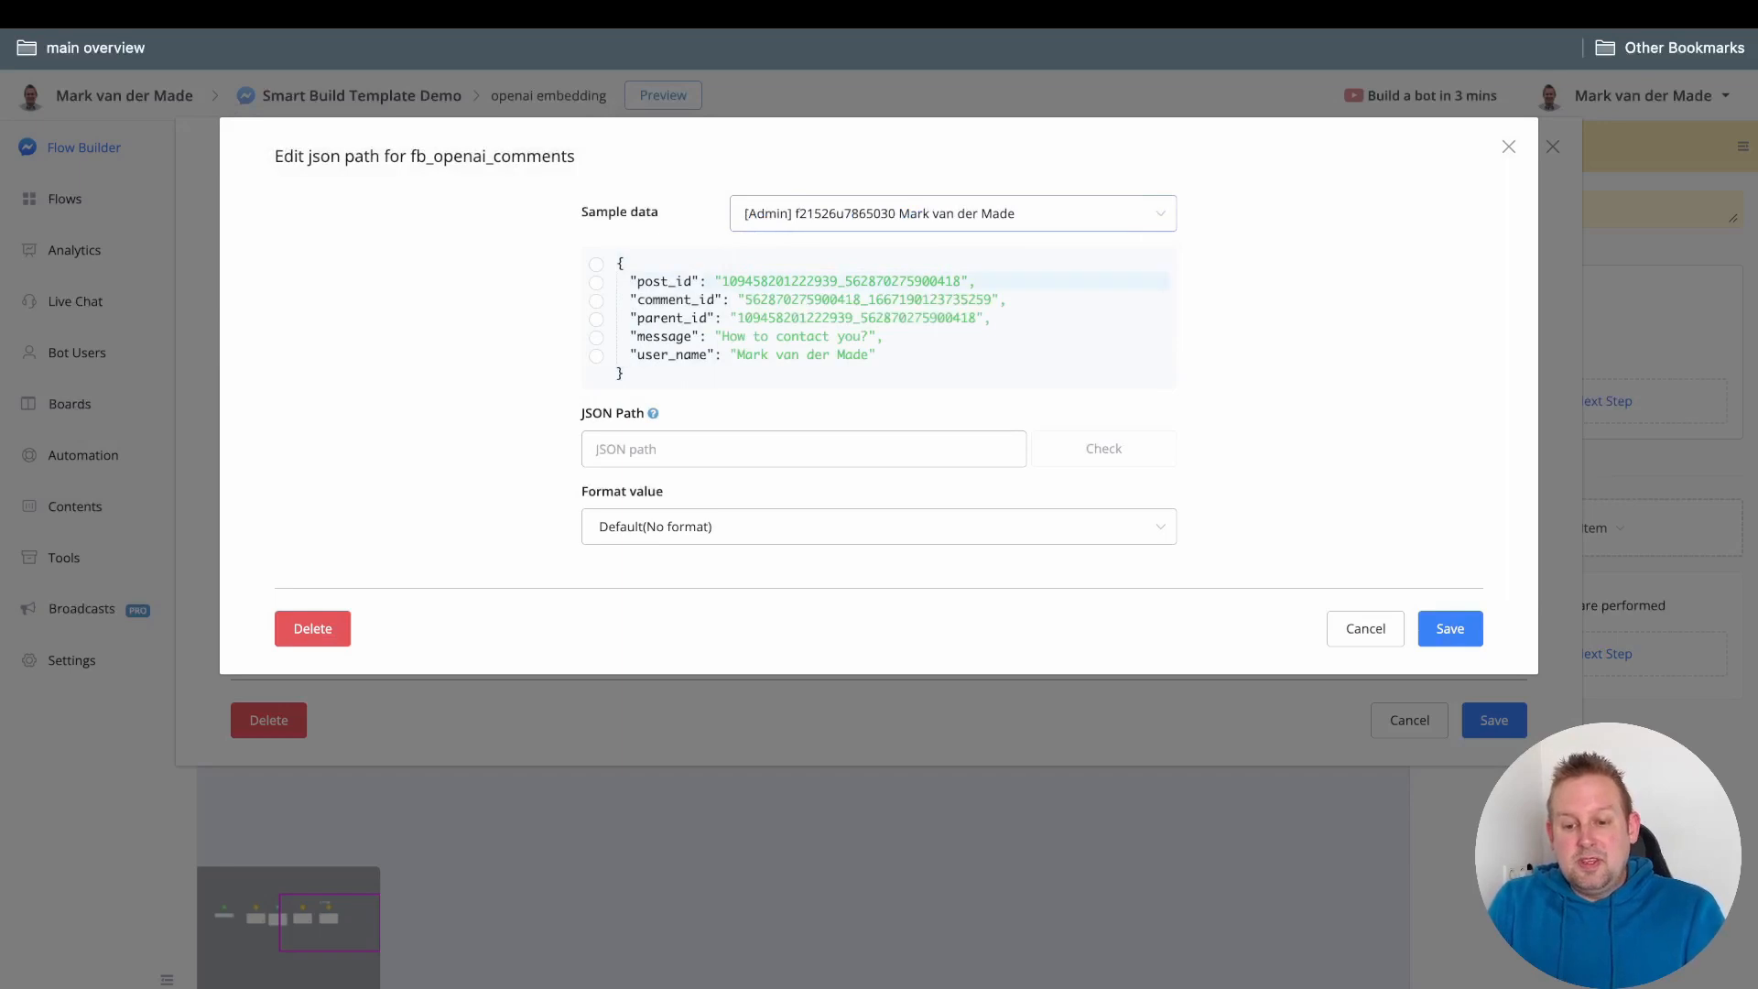
{"action": "left_click", "coordinate": [596, 302]}
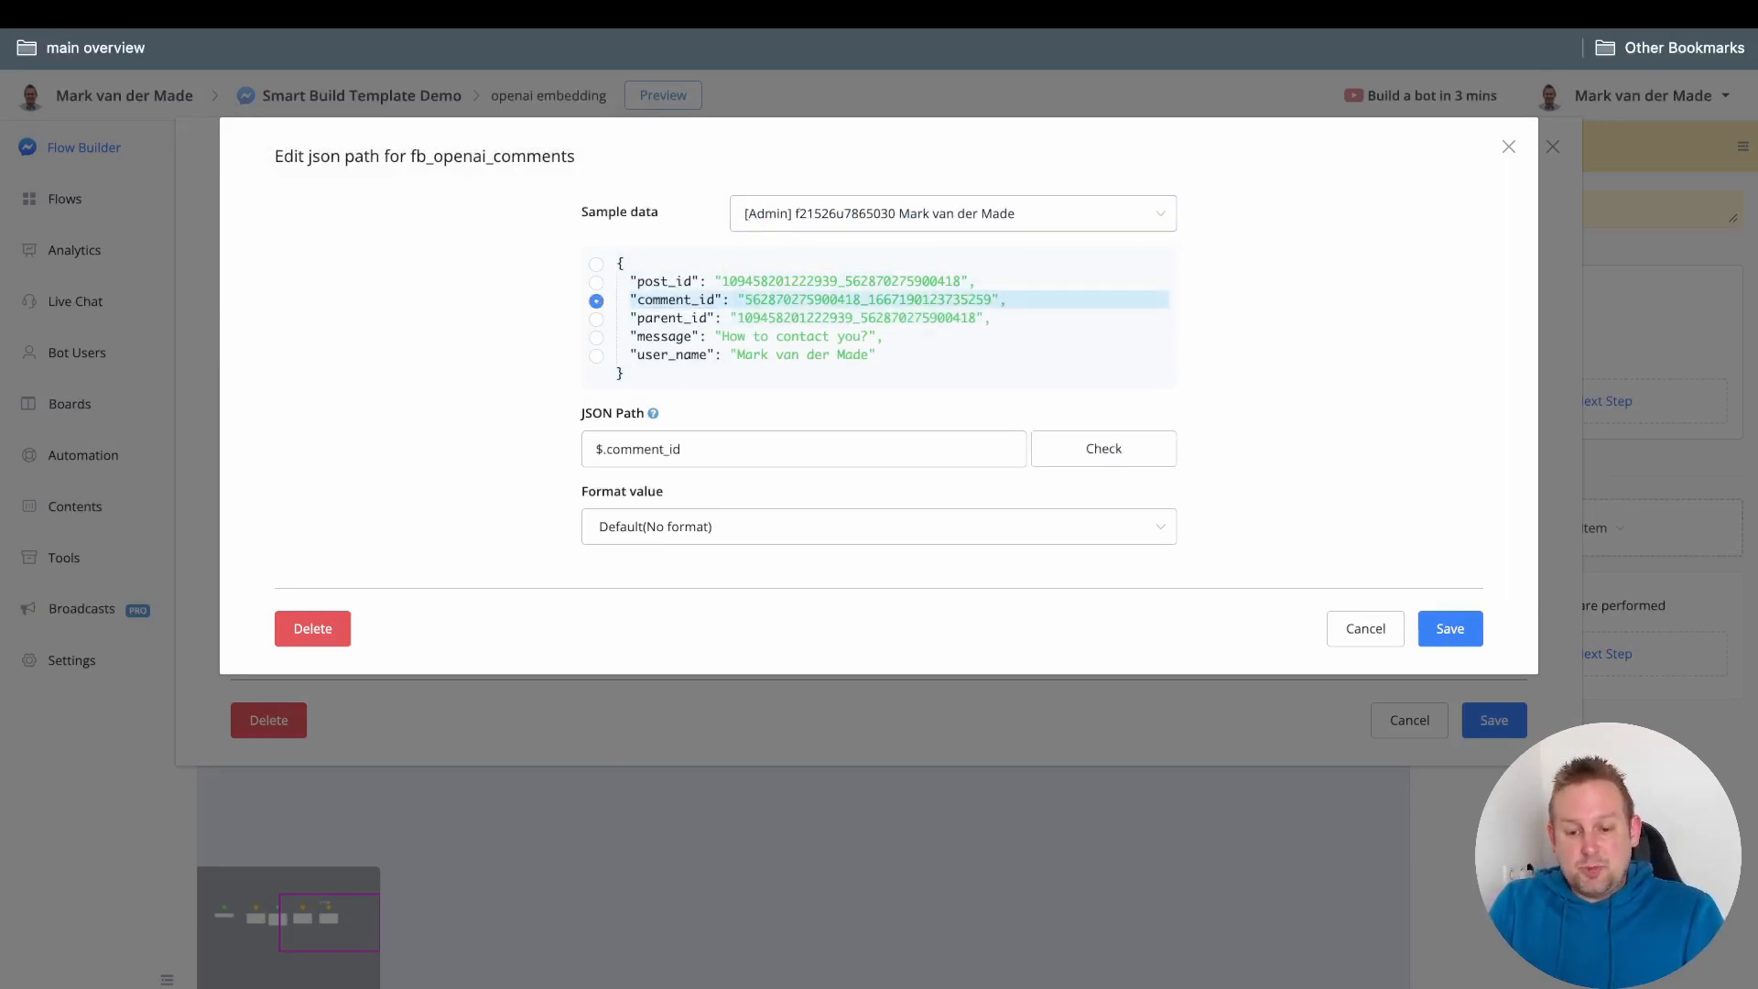
{"action": "left_click", "coordinate": [1450, 628]}
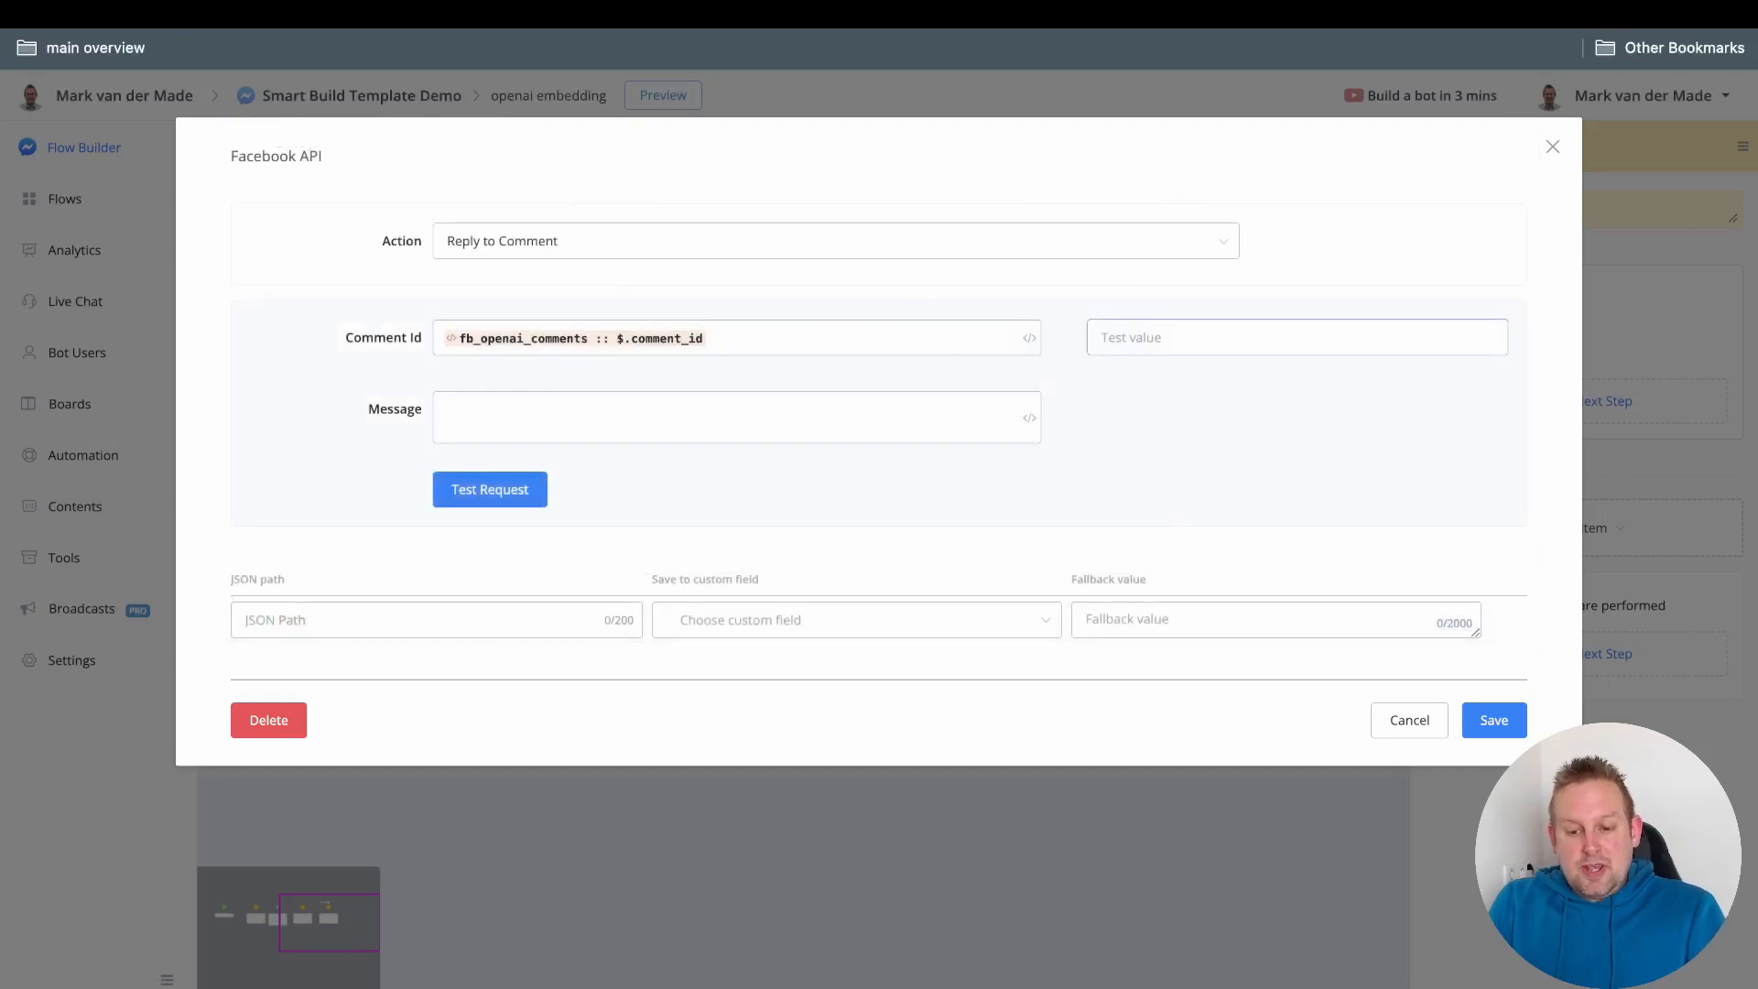
- Copy the comment ID from the admin user's sample data into the Comment Id test value, and move to the Message field
{"action": "left_click", "coordinate": [577, 338]}
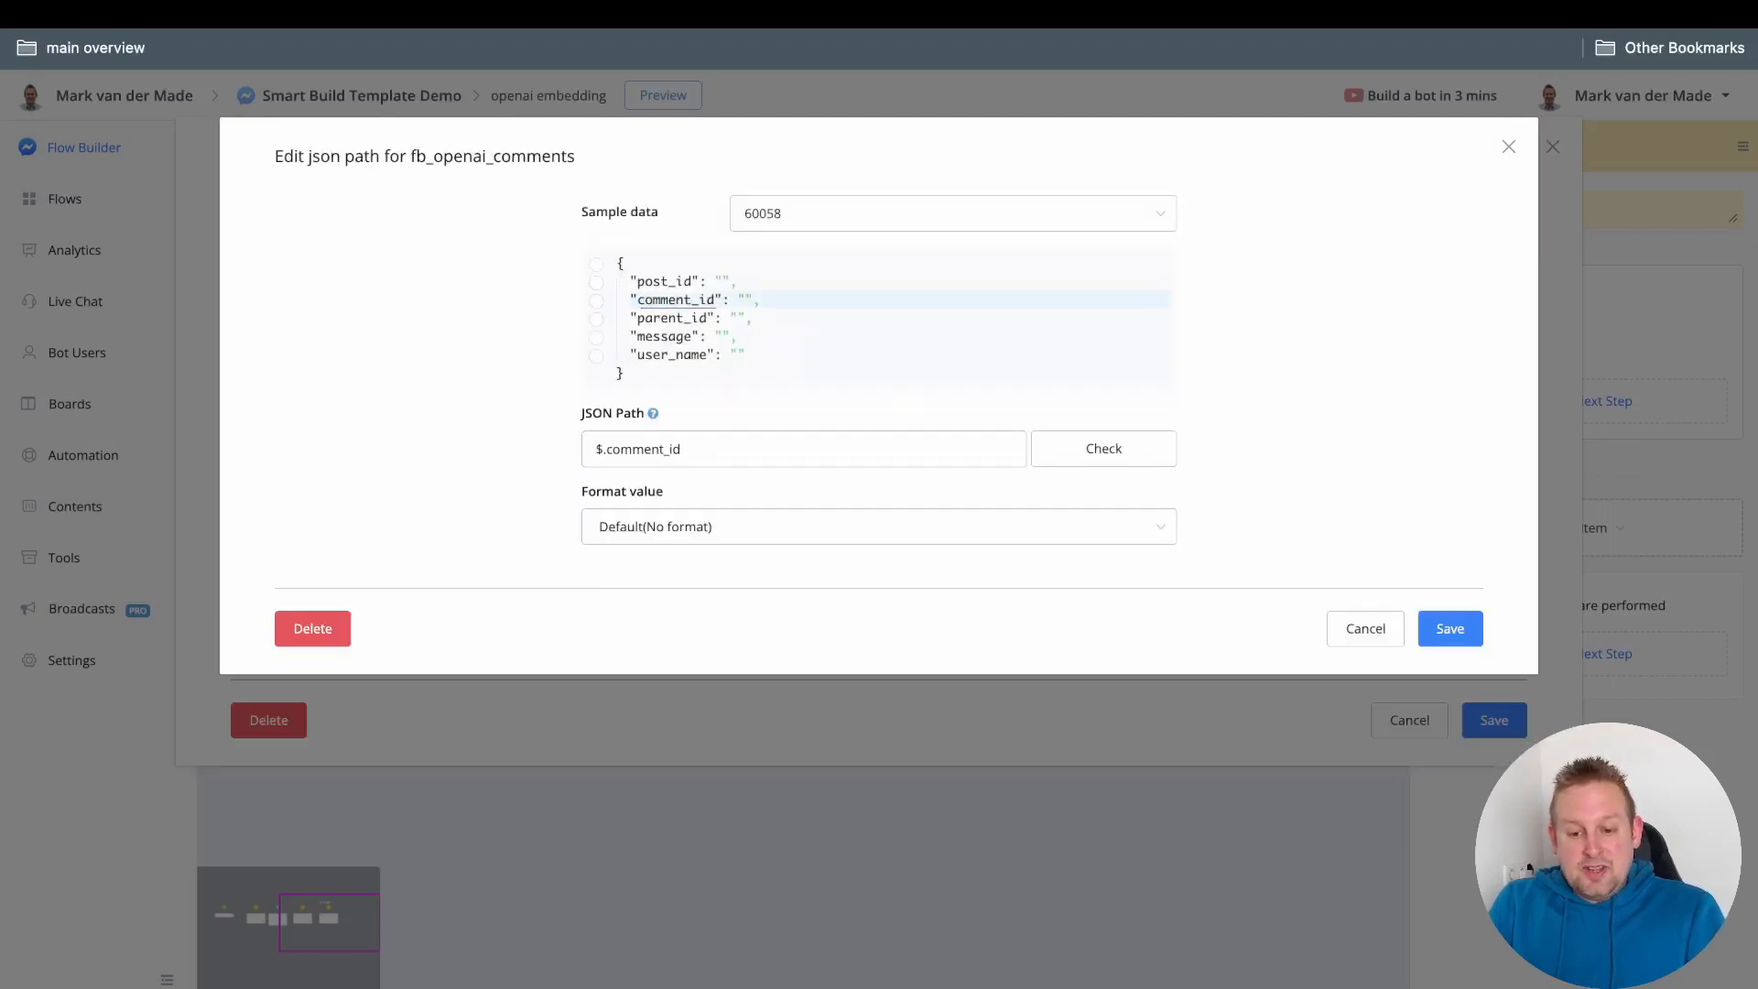
{"action": "left_click", "coordinate": [953, 214]}
{"action": "left_click", "coordinate": [883, 291]}
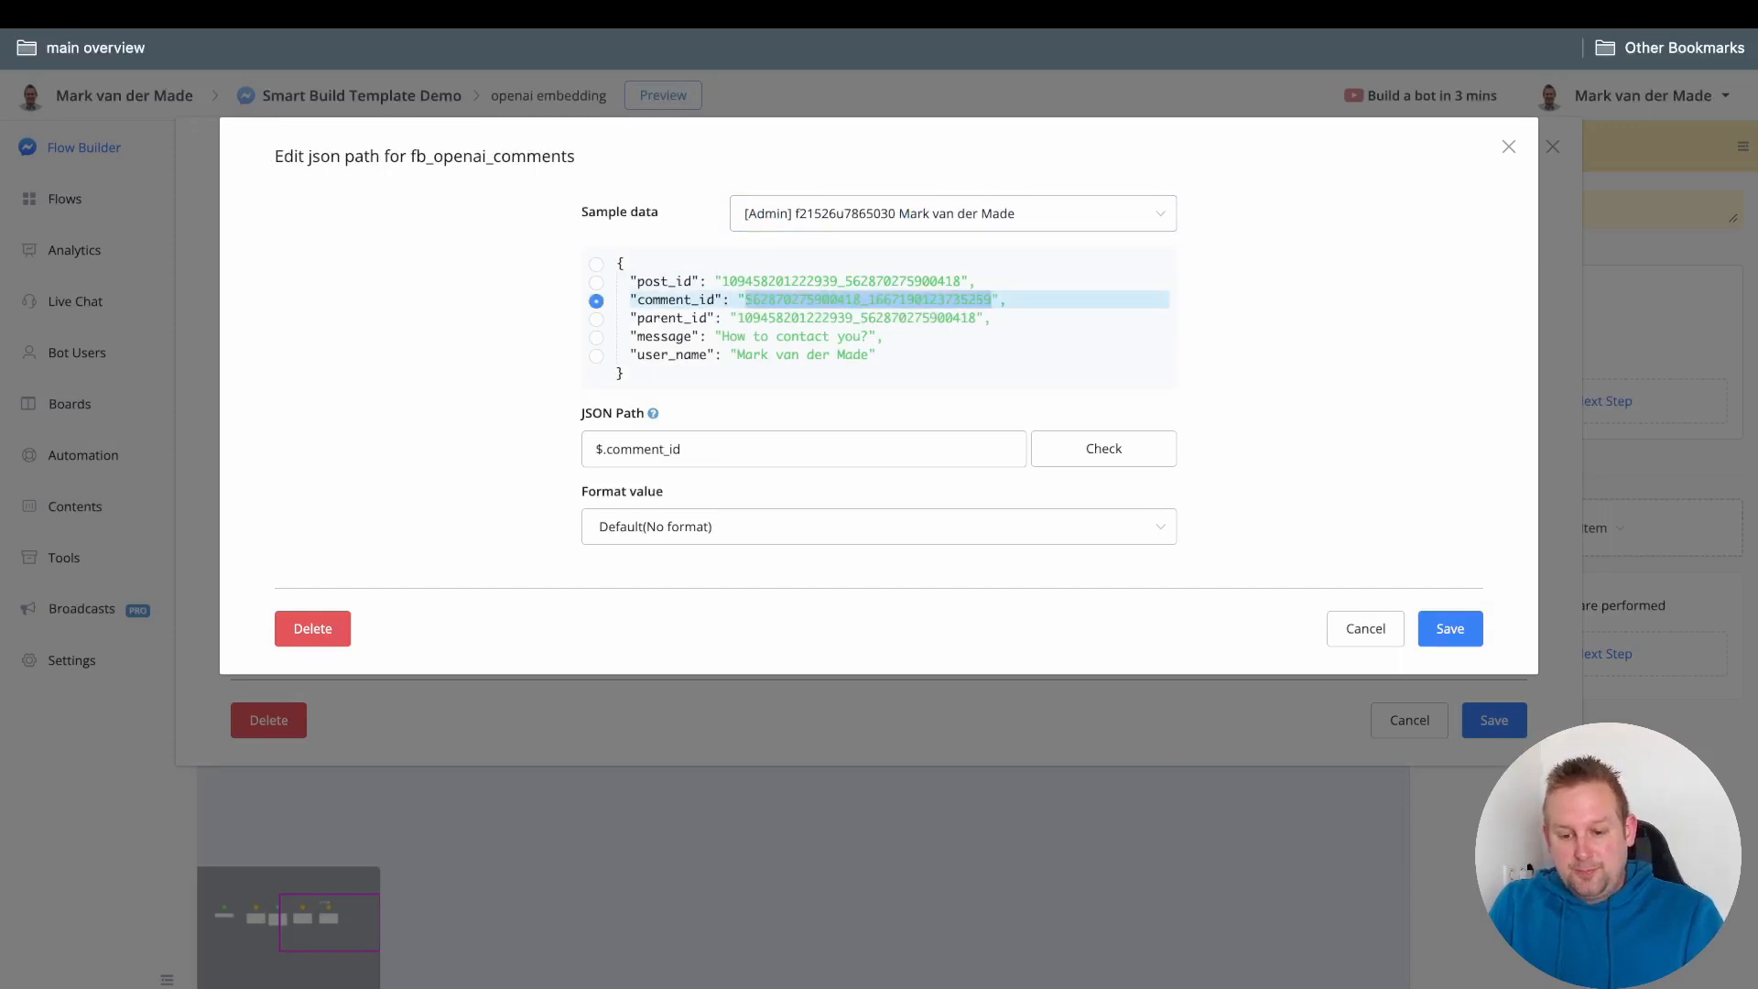
{"action": "left_click", "coordinate": [1451, 629]}
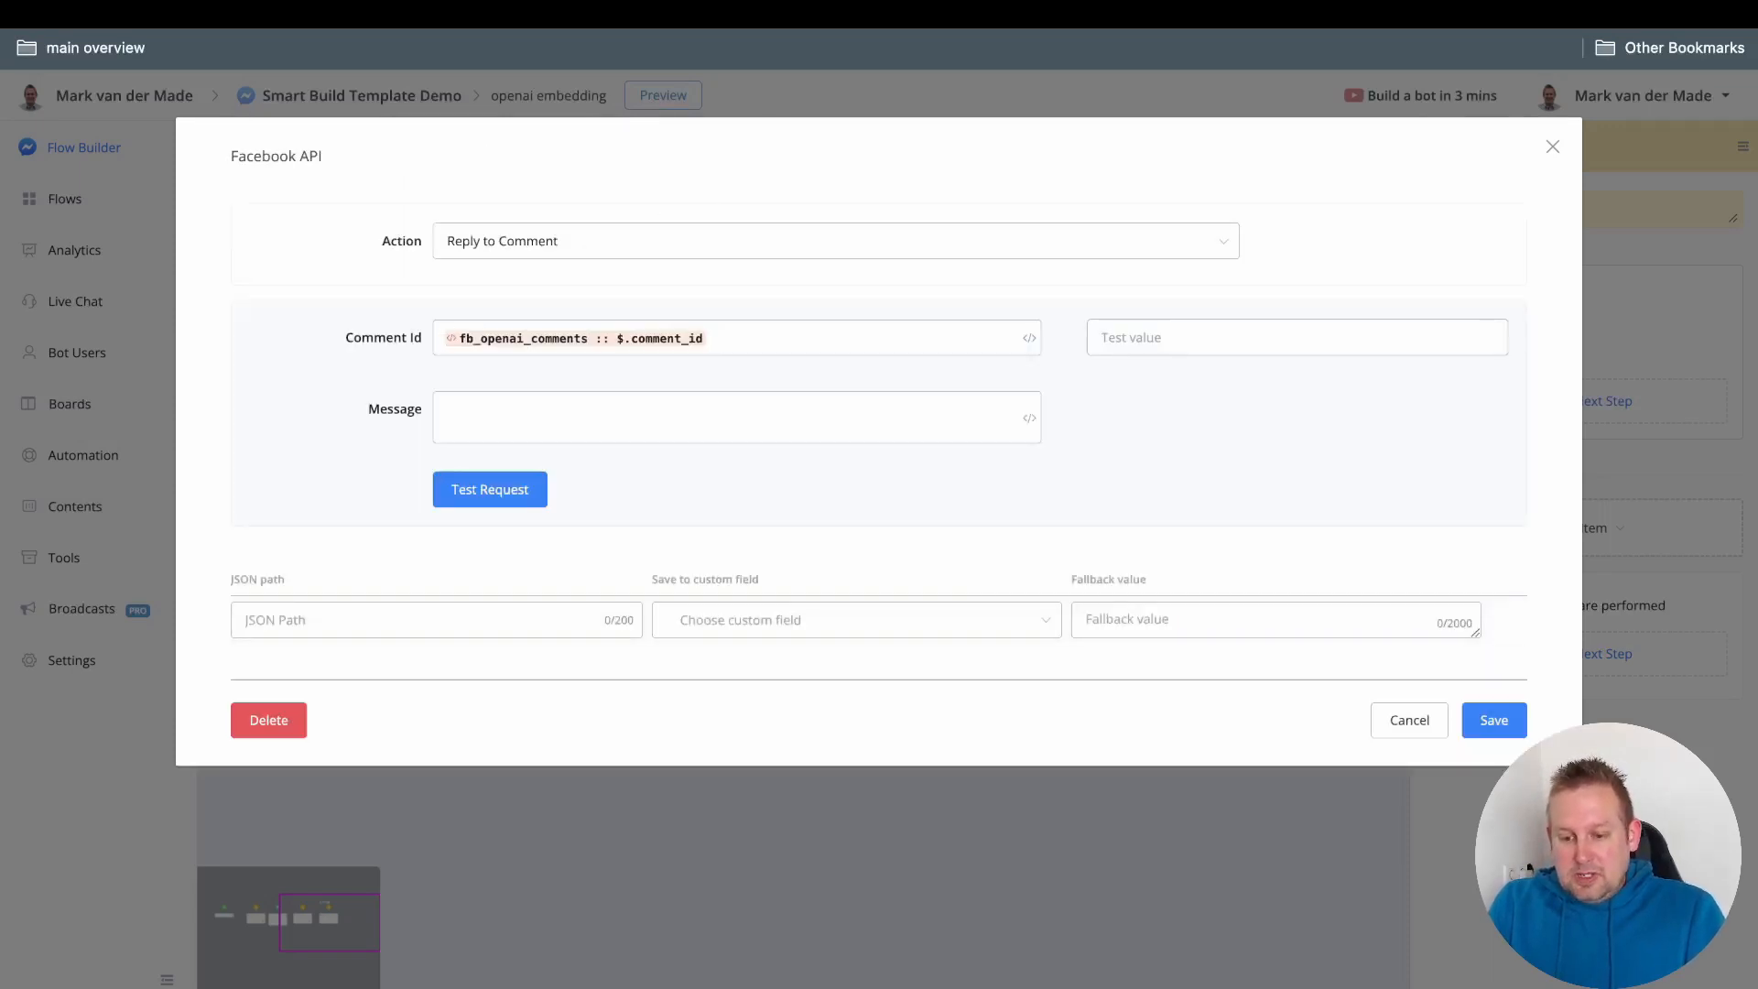
{"action": "key", "text": "super+v"}
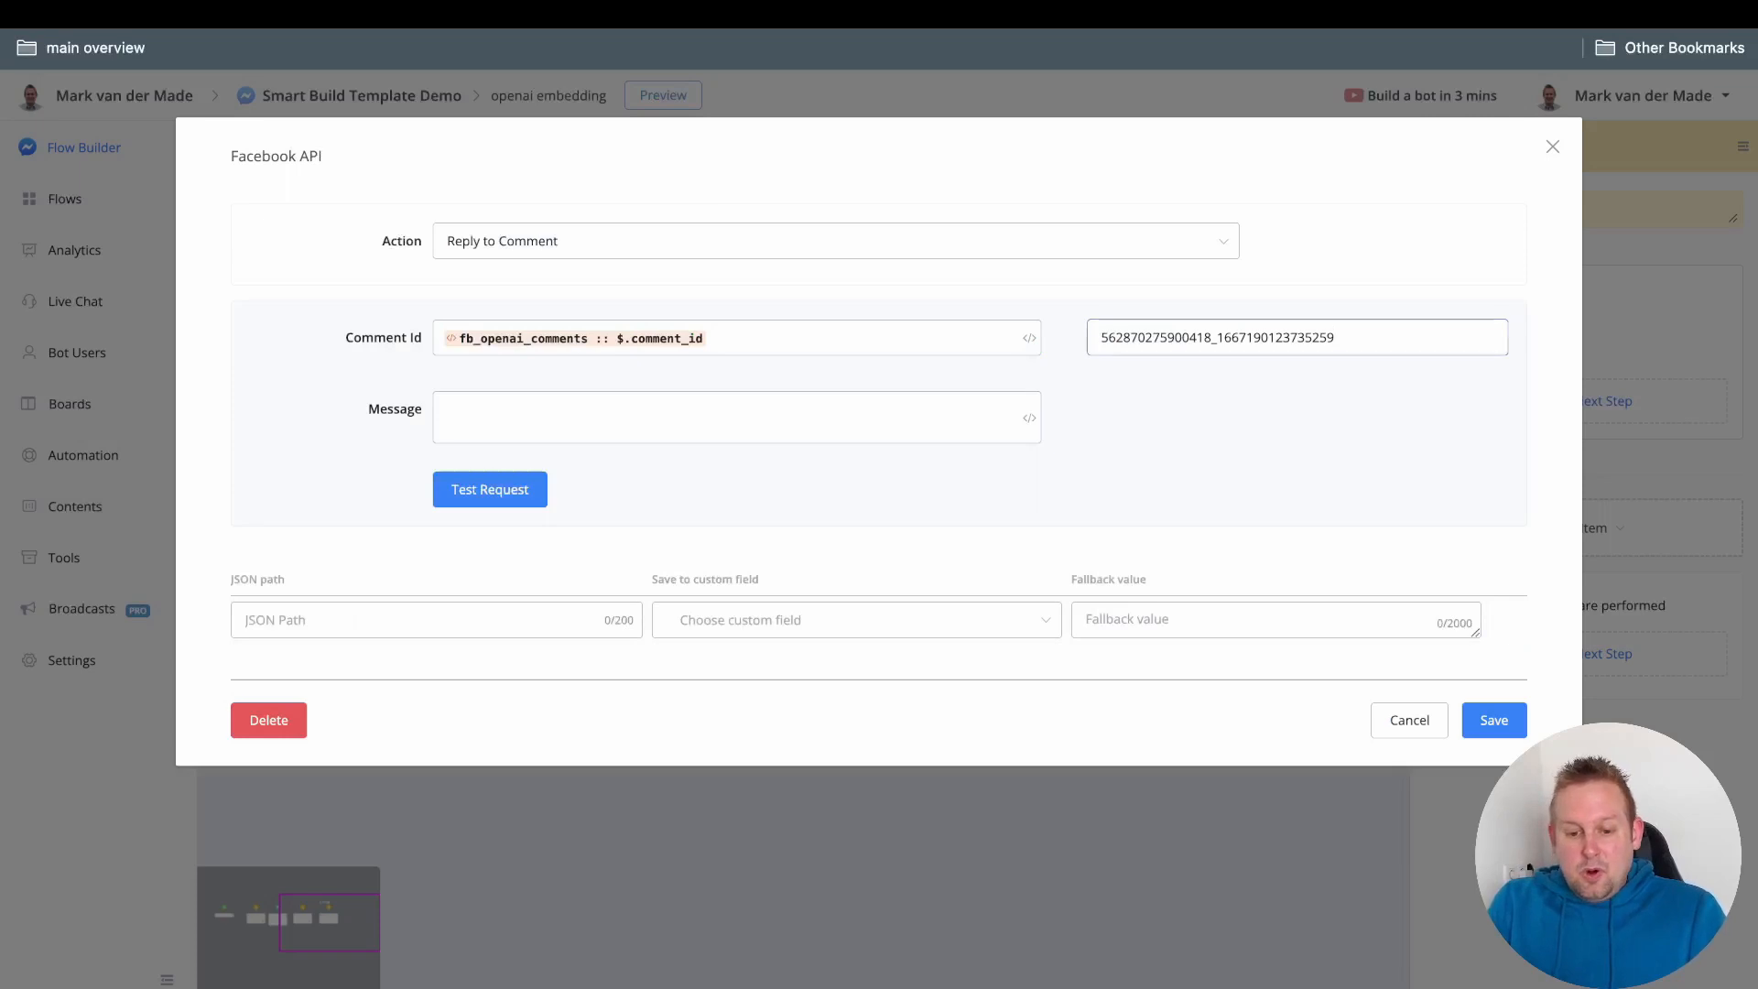
{"action": "left_click", "coordinate": [737, 418]}
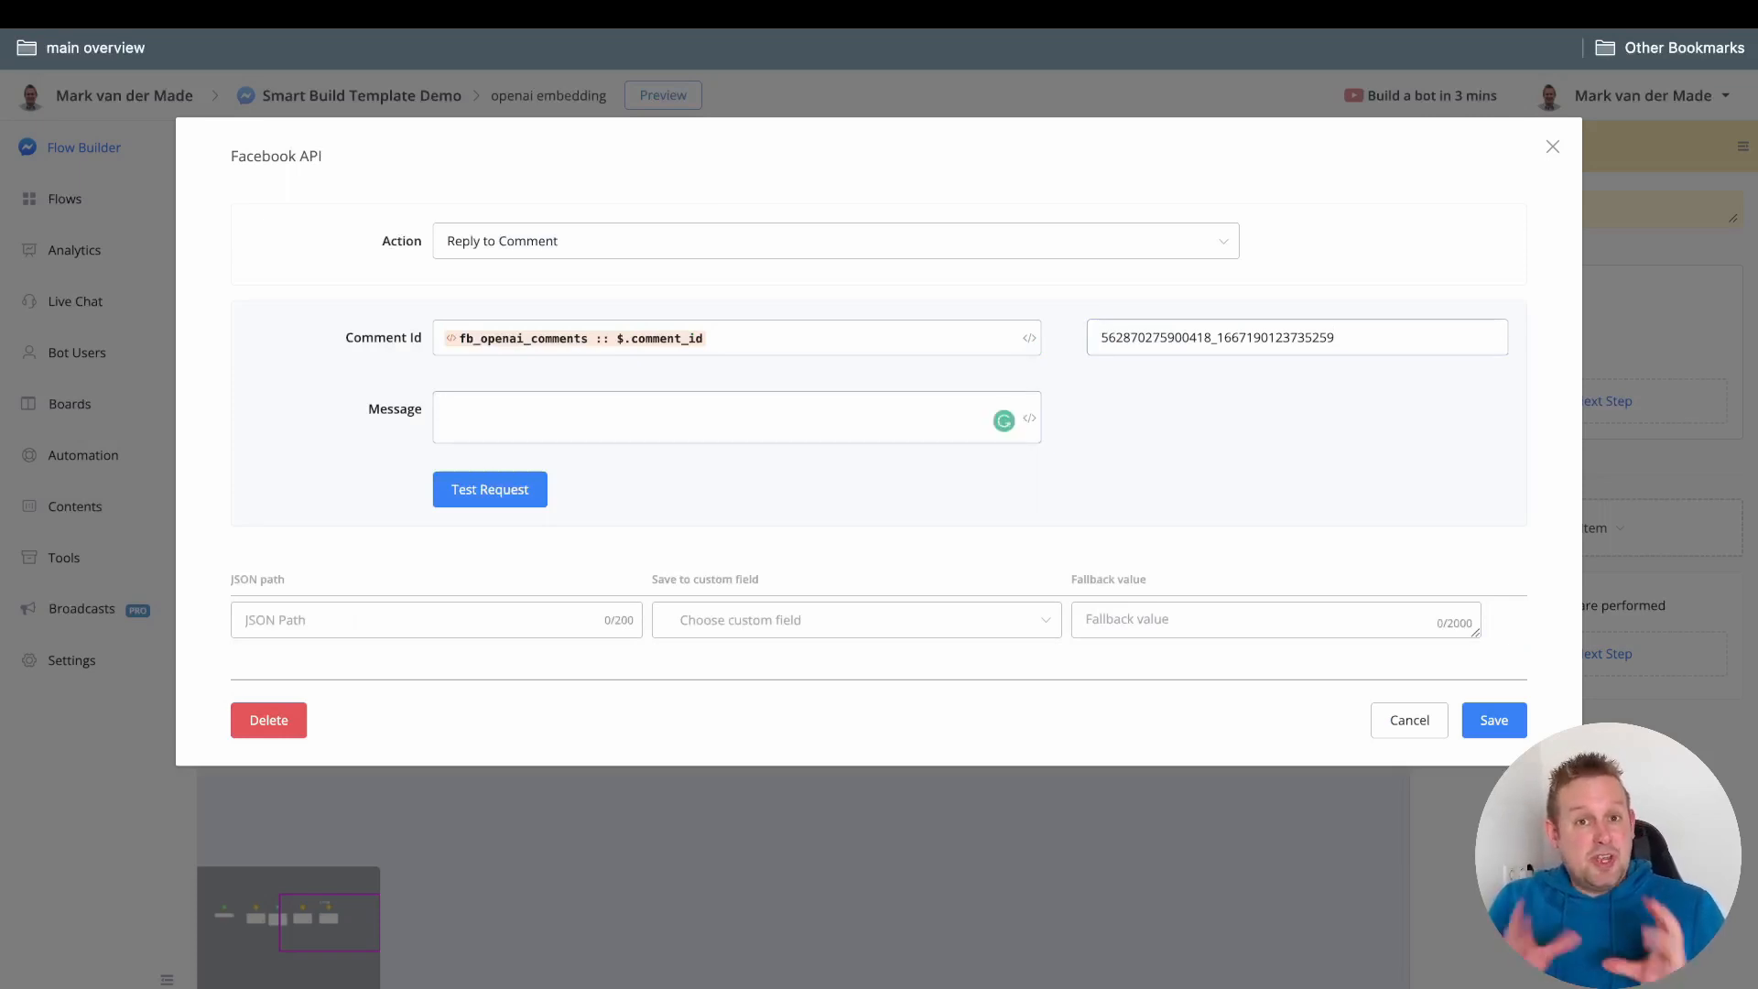
- Set the Reply to Comment message to the openai_response field and save the Facebook API item
{"action": "type", "text": "{{open"}
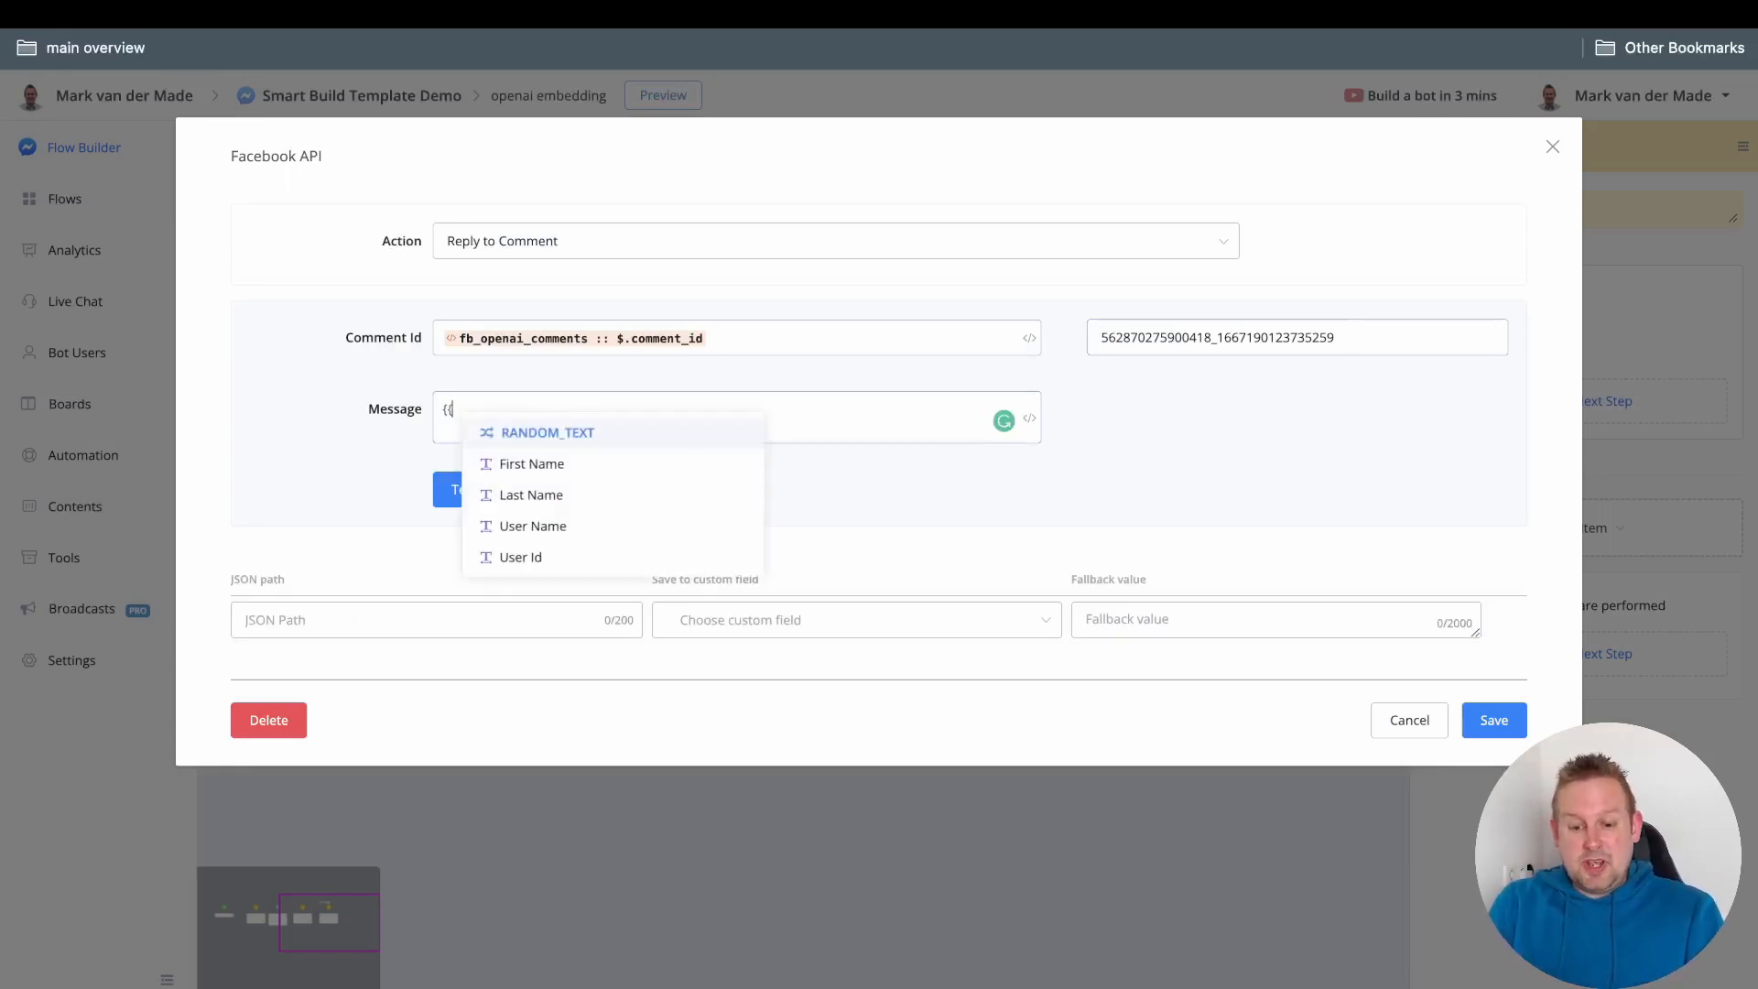
{"action": "key", "text": "Down"}
{"action": "key", "text": "Down"}
{"action": "key", "text": "Down"}
{"action": "key", "text": "Down"}
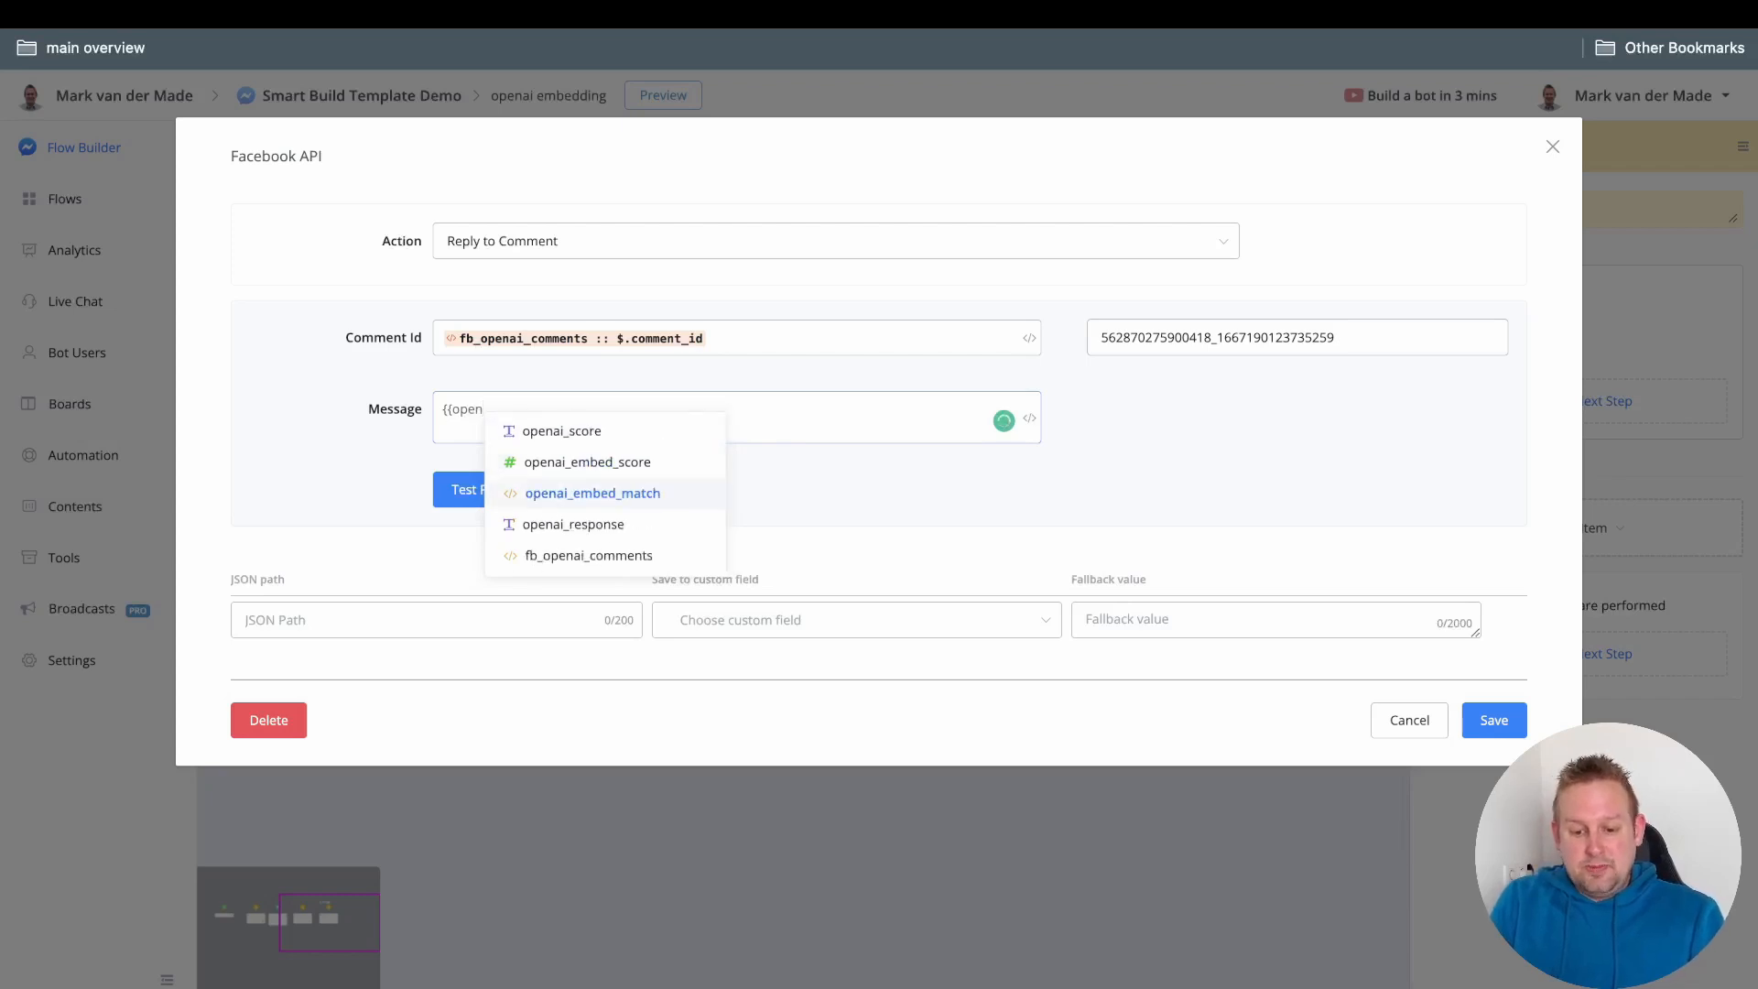
{"action": "key", "text": "Return"}
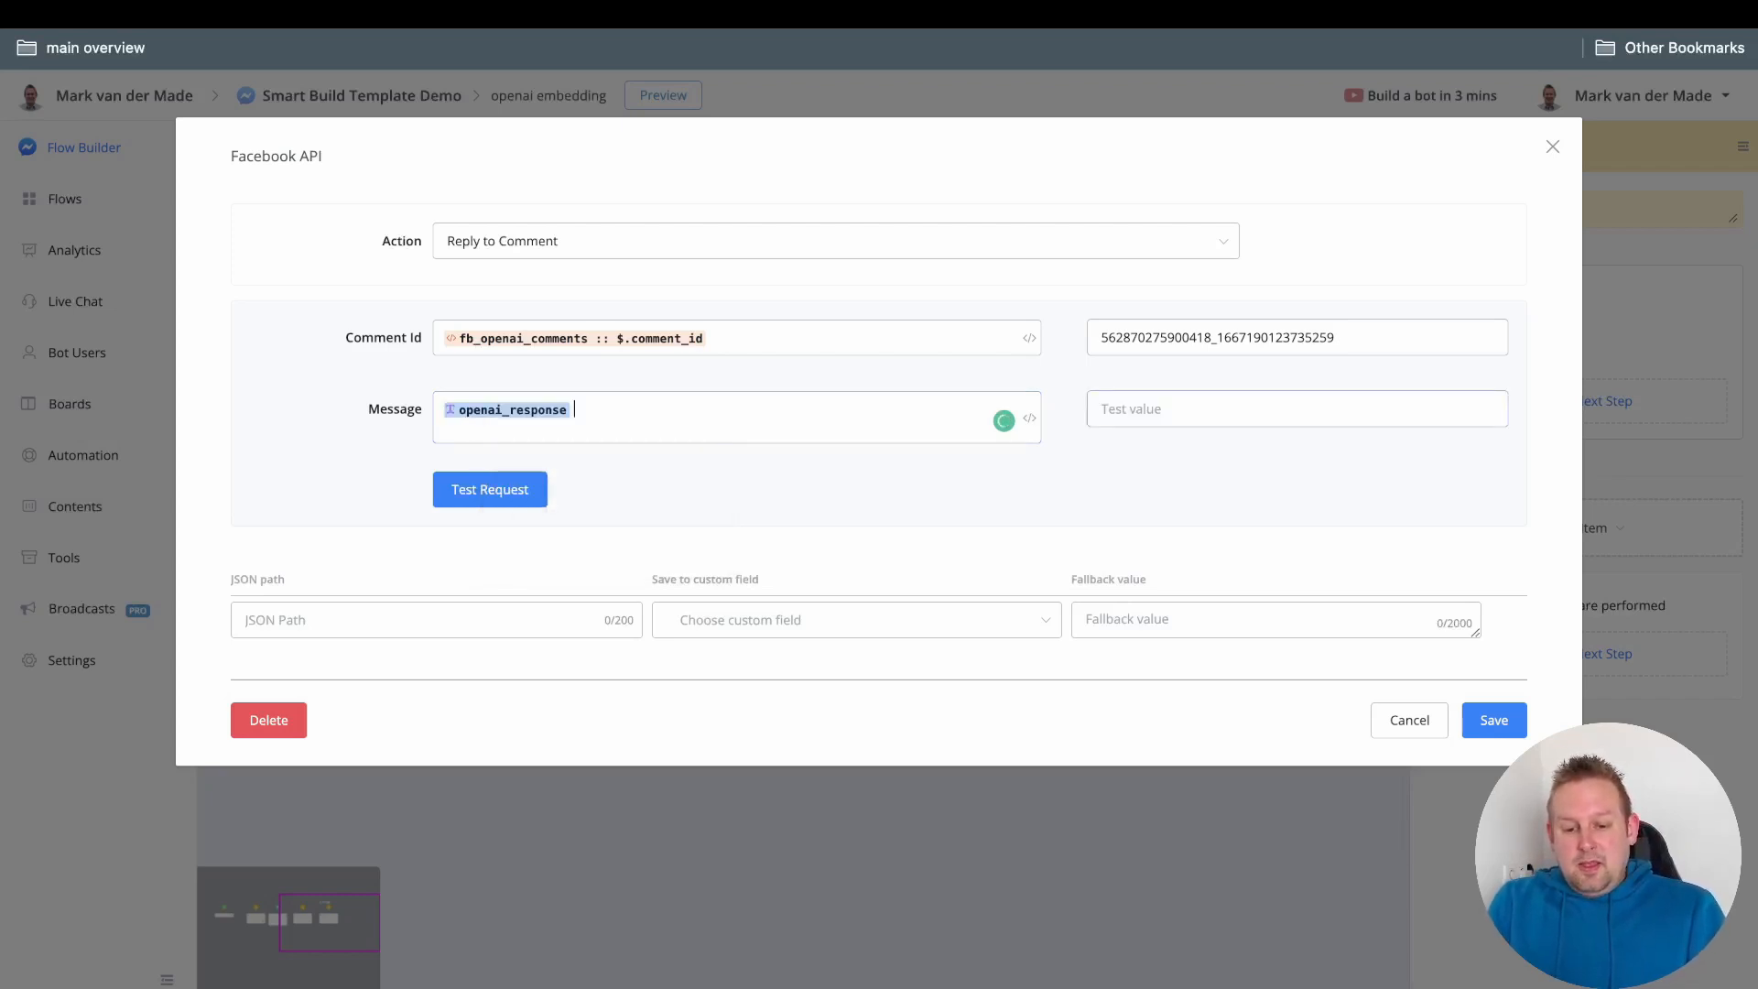
{"action": "left_click", "coordinate": [1476, 728]}
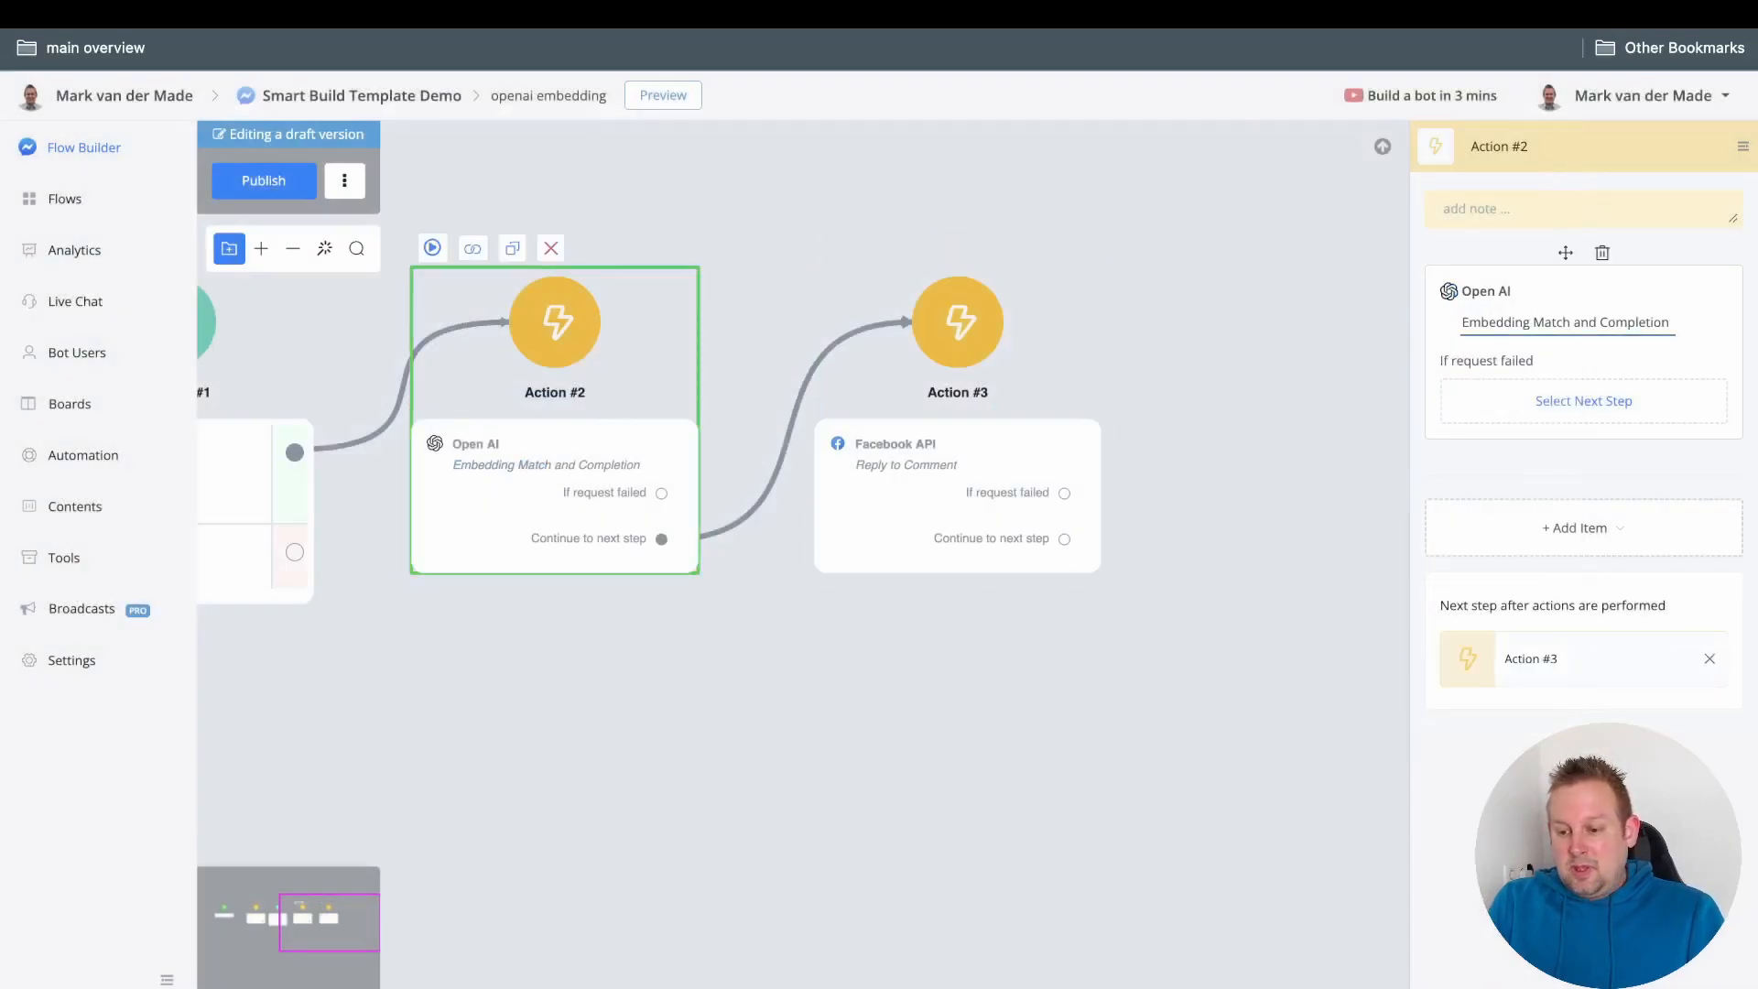
- Copy the result text from the openai_embed_match sample data in Action #2's Open AI introduction, and save both dialogs
{"action": "left_click", "coordinate": [1566, 322]}
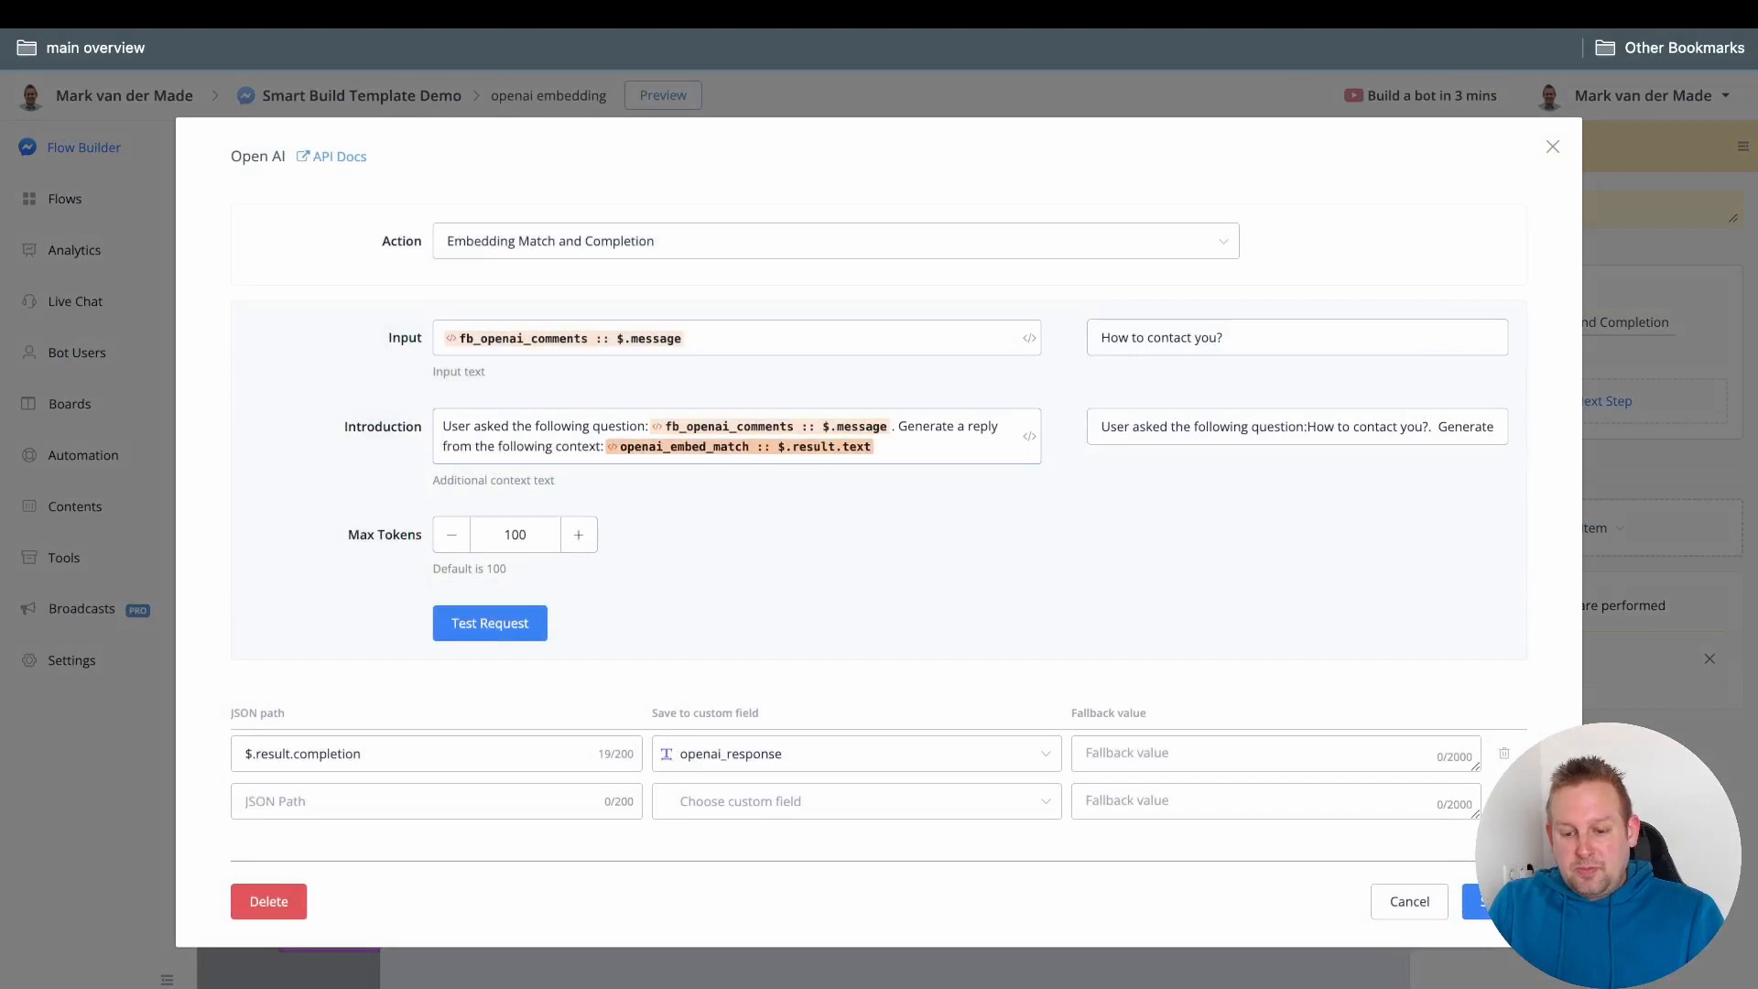
{"action": "left_click", "coordinate": [743, 446]}
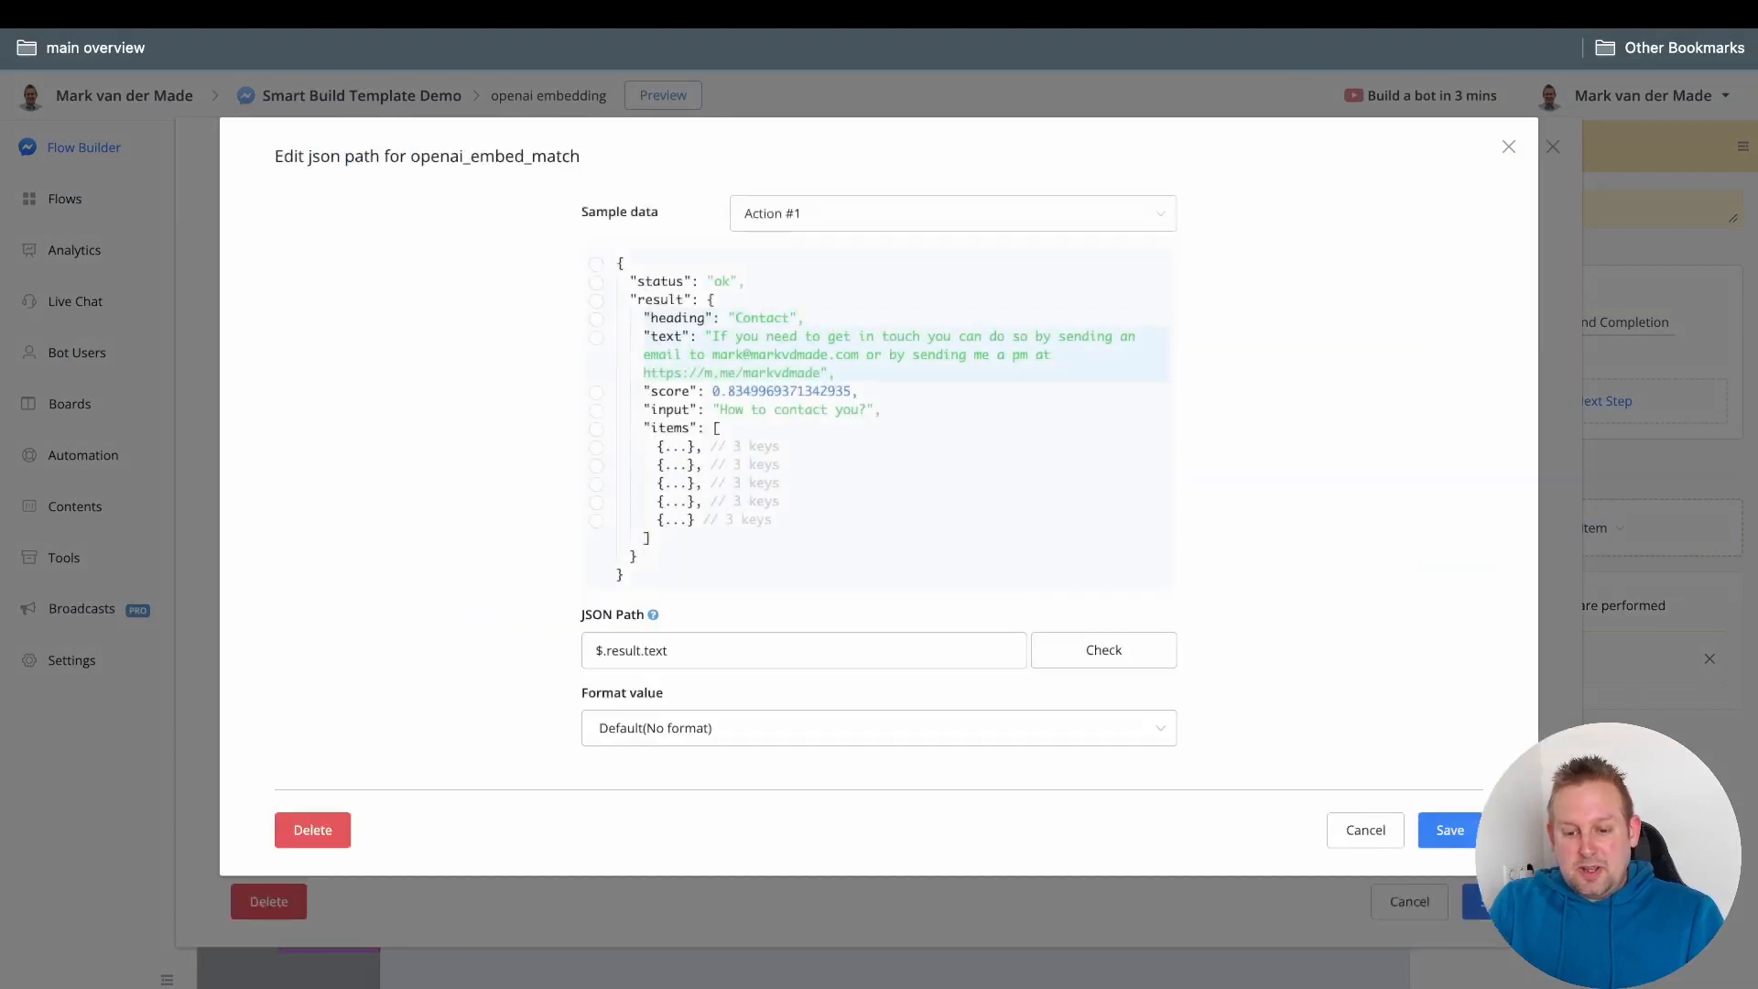
{"action": "left_click_drag", "start_coordinate": [714, 336], "coordinate": [821, 373]}
{"action": "left_click", "coordinate": [1450, 830]}
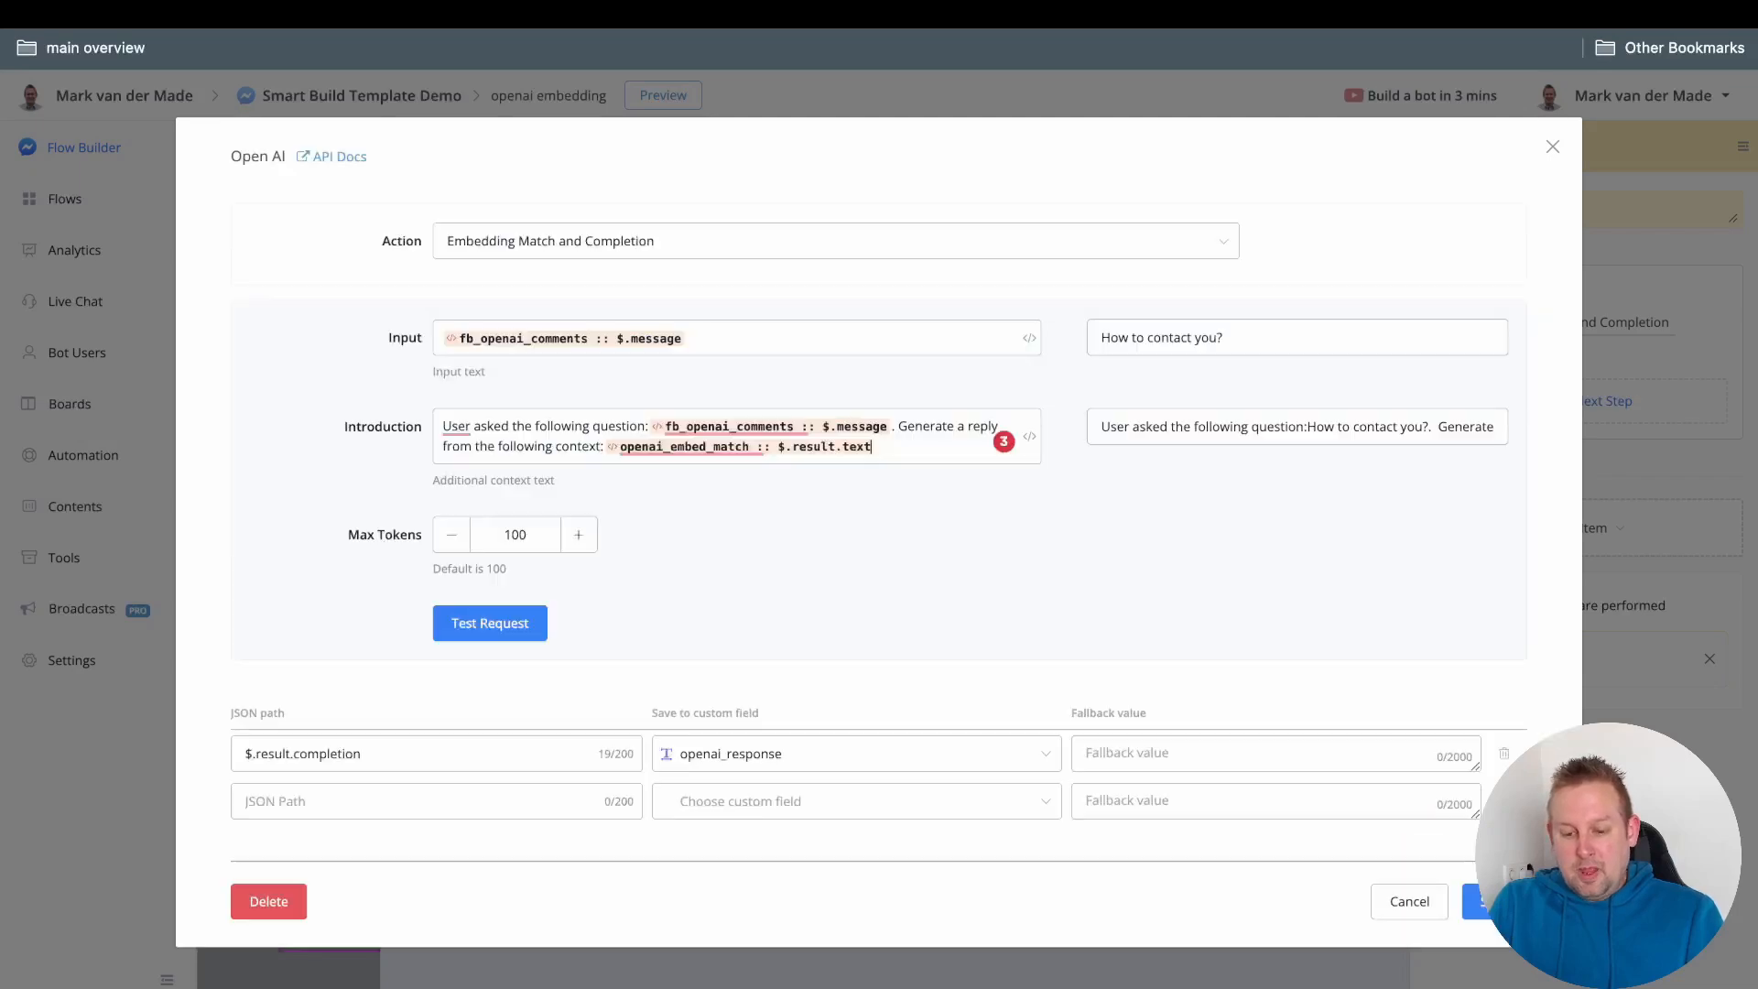
{"action": "left_click", "coordinate": [1489, 902]}
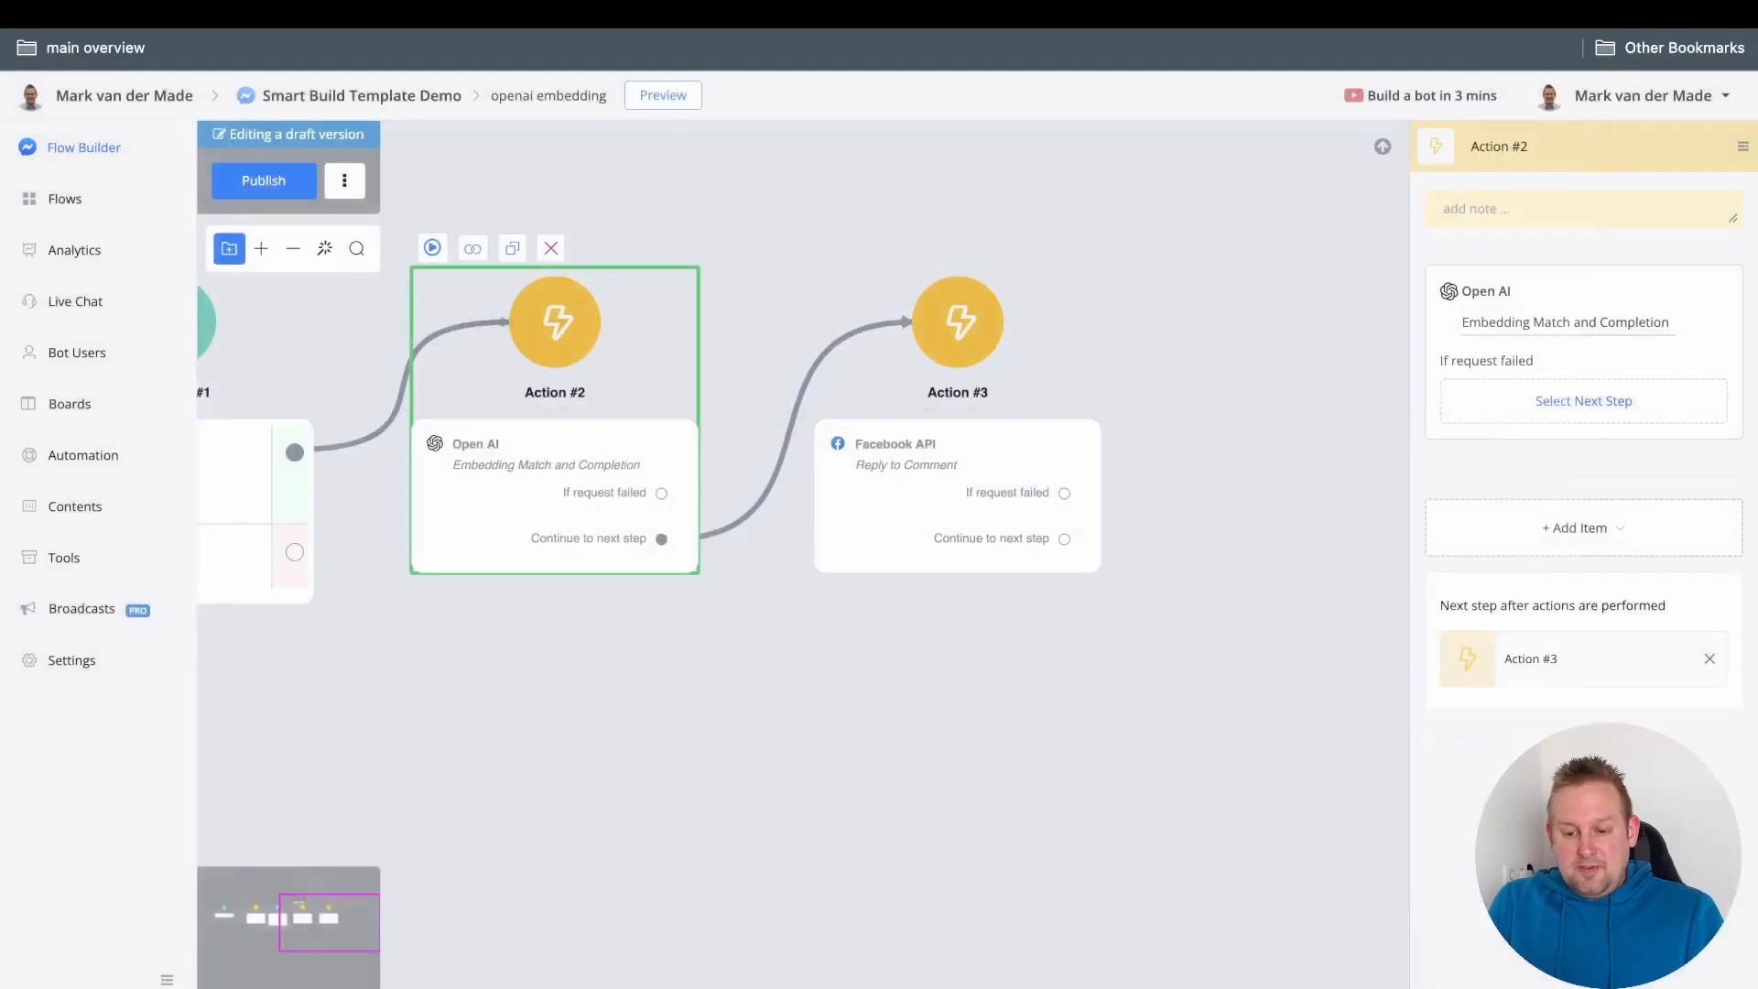
- Reopen Action #3's Reply to Comment settings and paste the copied answer text as the Message test value
{"action": "left_click", "coordinate": [958, 458]}
{"action": "left_click", "coordinate": [1517, 322]}
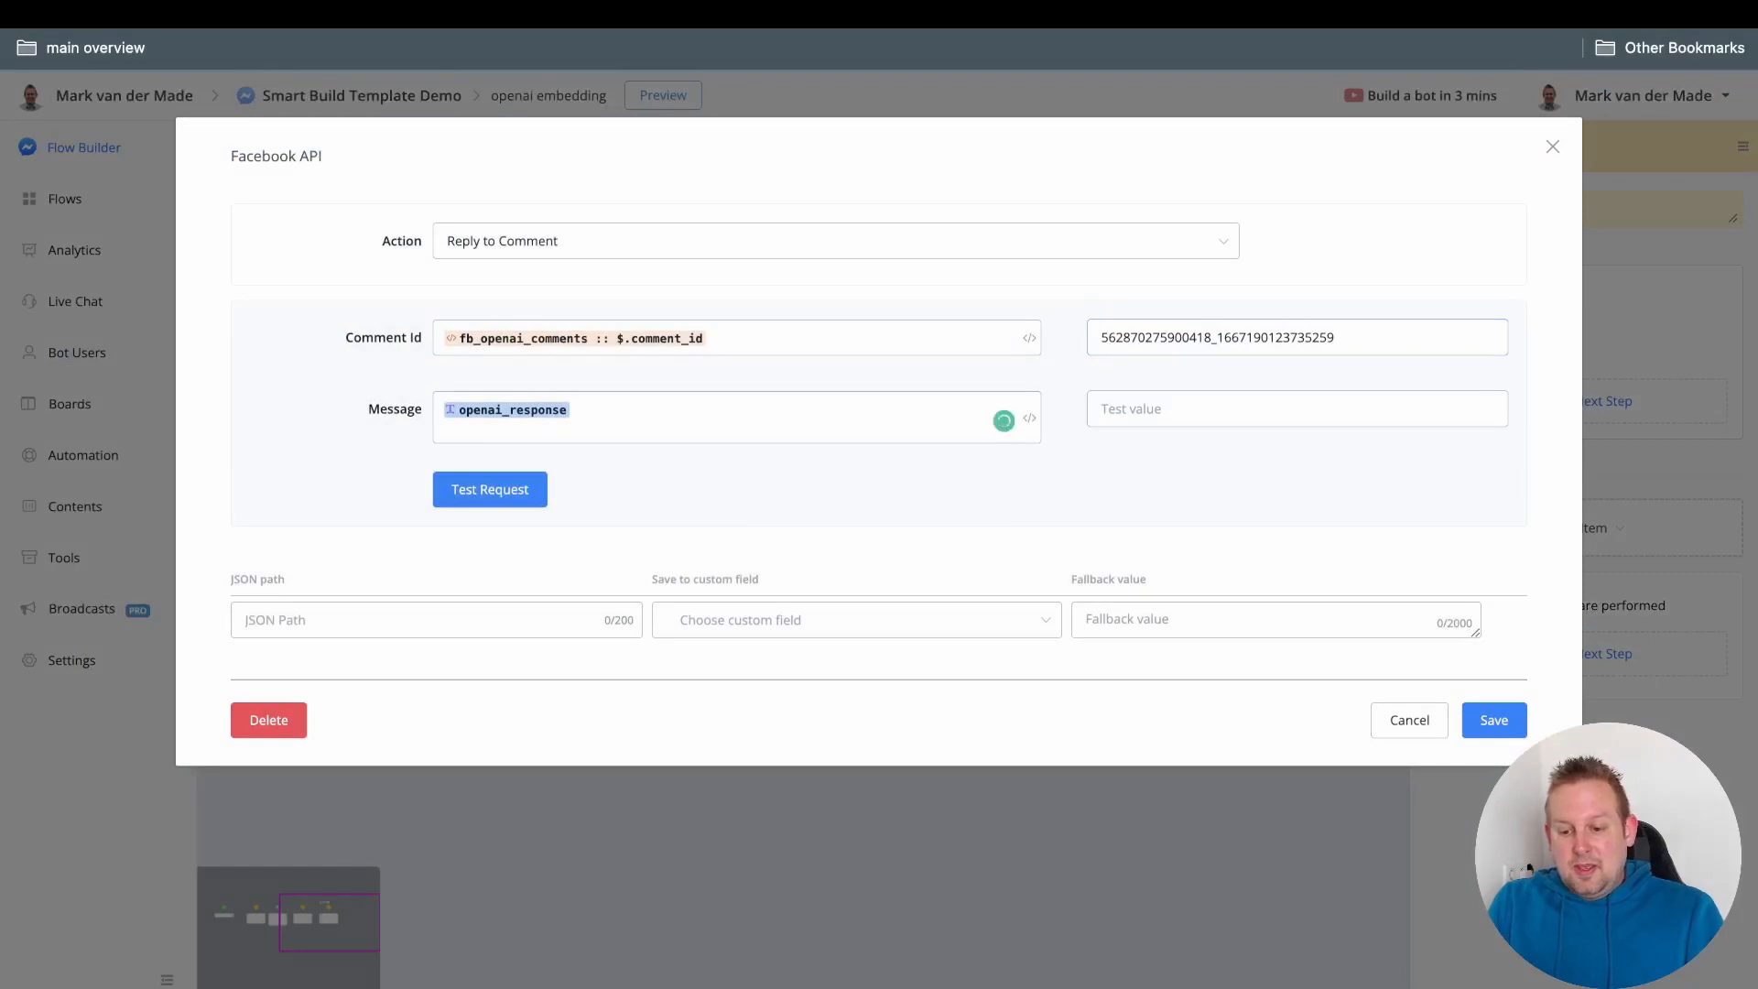
{"action": "left_click", "coordinate": [1297, 410]}
{"action": "key", "text": "super+v"}
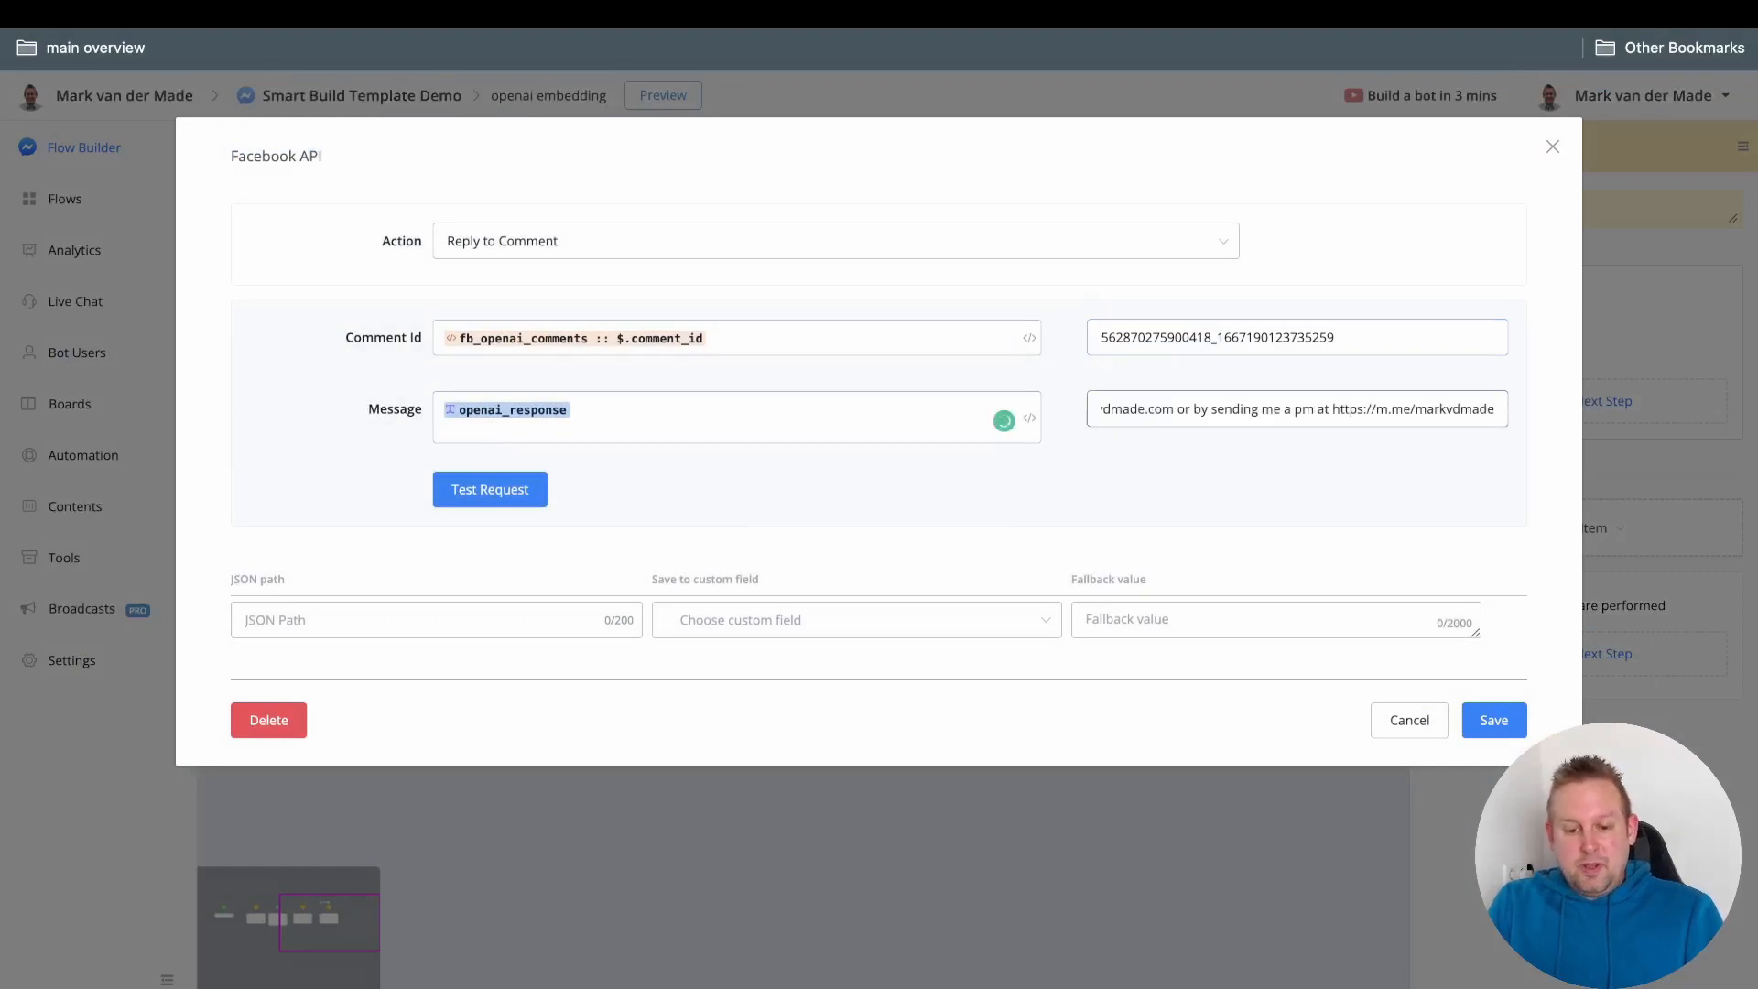
- Run the Reply to Comment test request, then switch to the "Ask me anything" Facebook post and reload it to check for the reply
{"action": "left_click", "coordinate": [490, 490]}
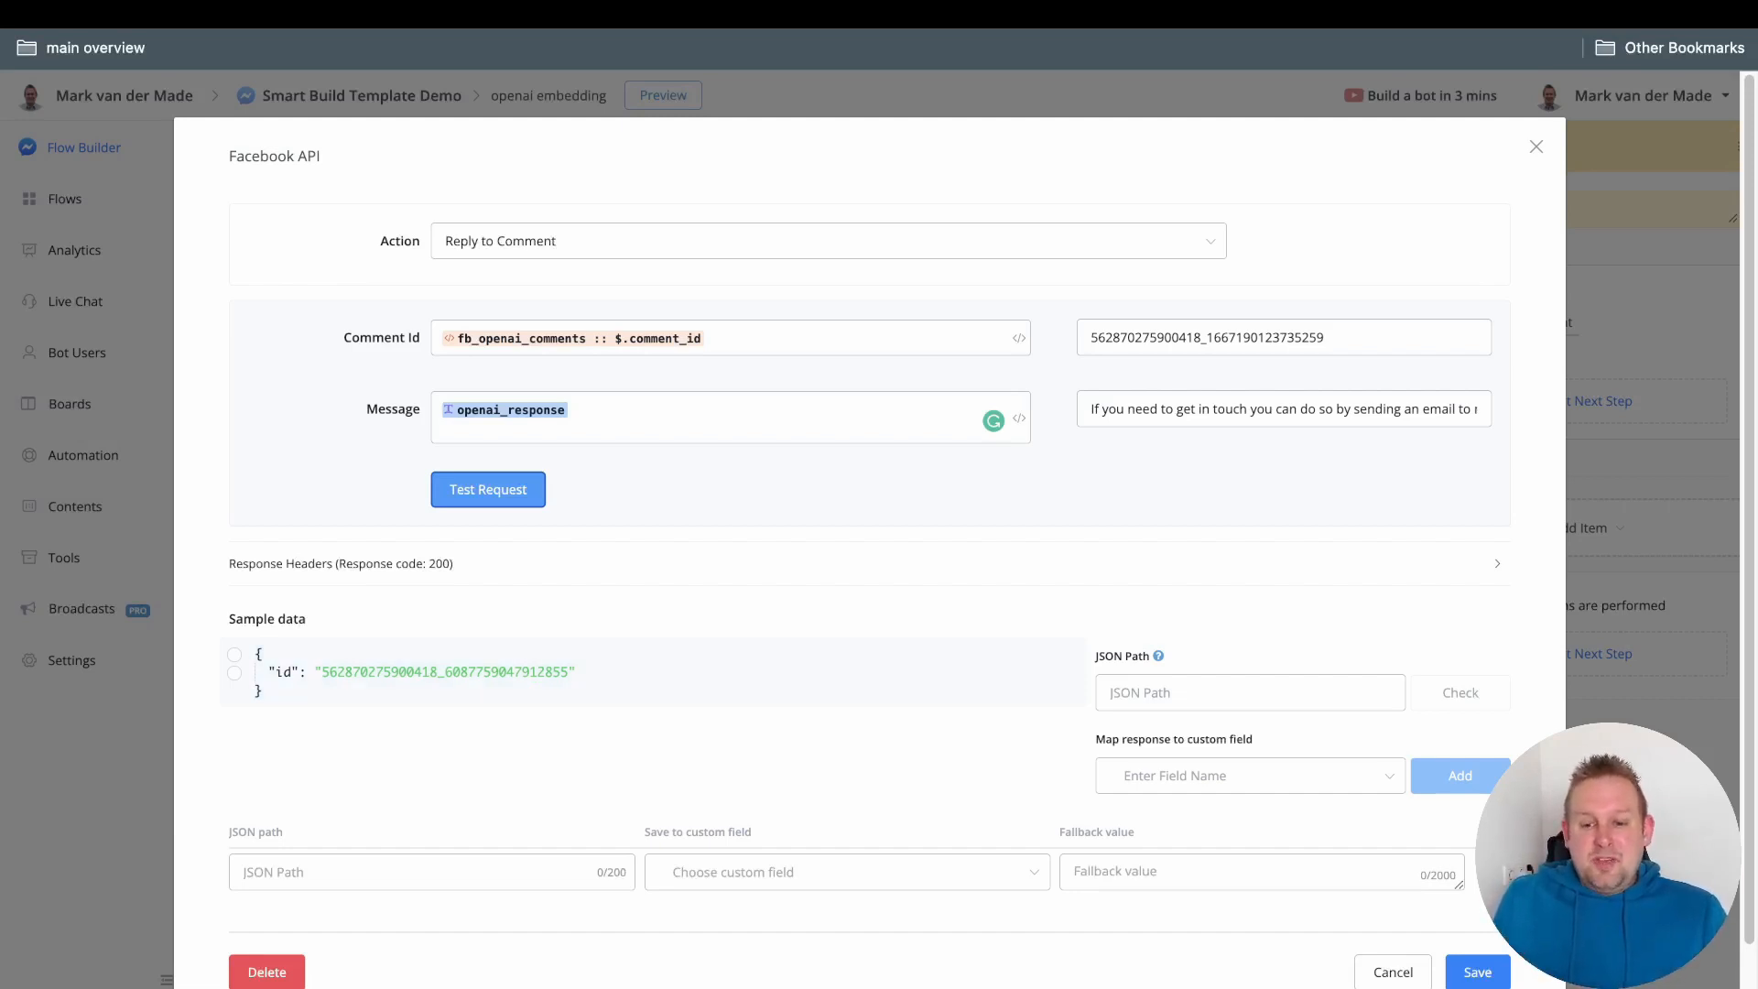
{"action": "key", "text": "ctrl+Tab"}
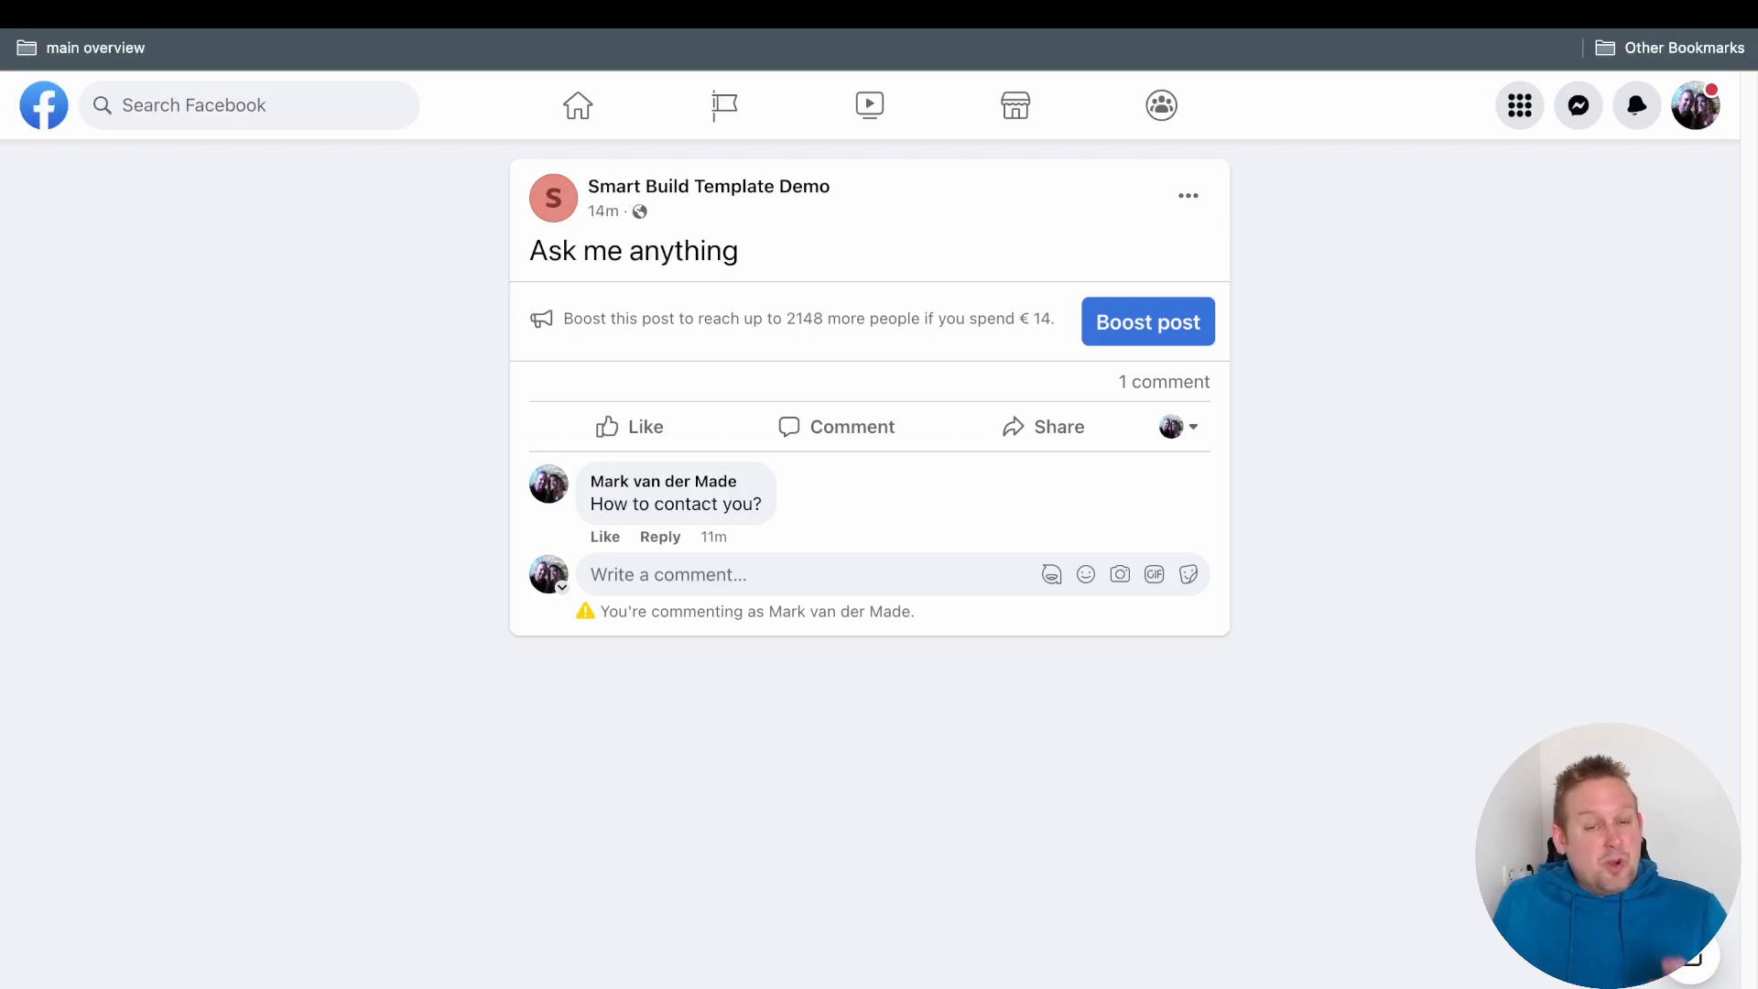
{"action": "key", "text": "super+r"}
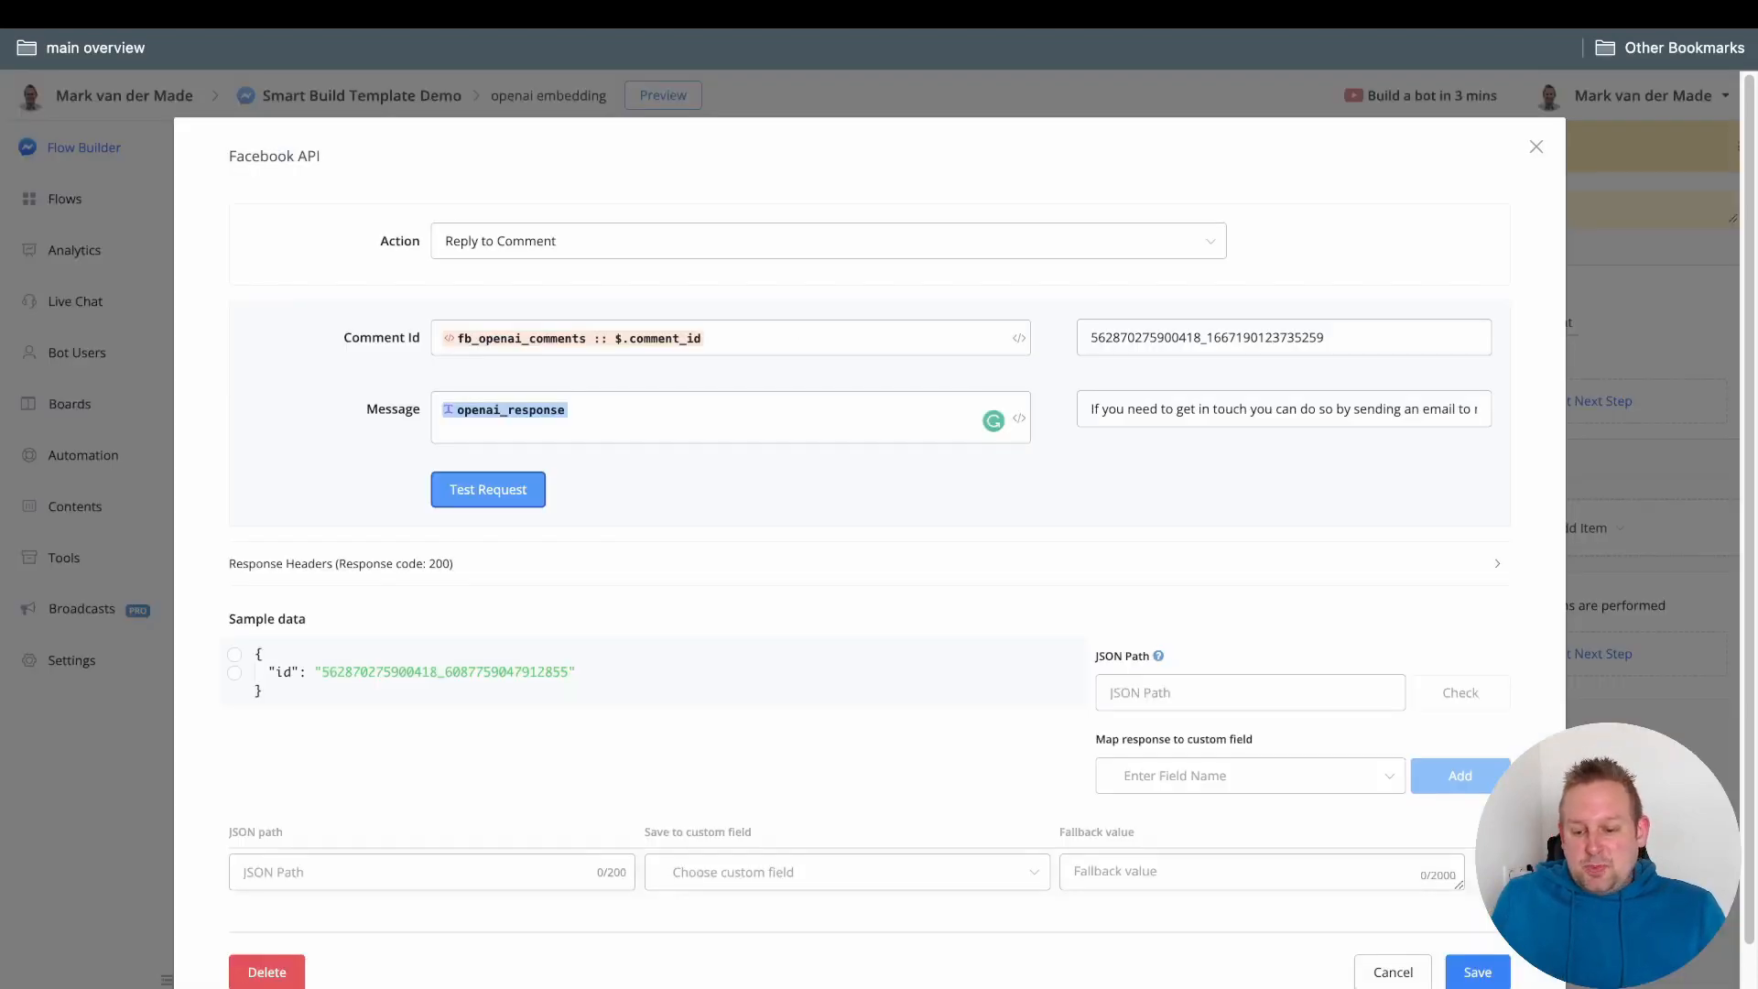
- Save the Facebook API item in Action #3 and publish the openai embedding flow
{"action": "scroll", "coordinate": [870, 531], "scroll_direction": "down", "scroll_amount": 1}
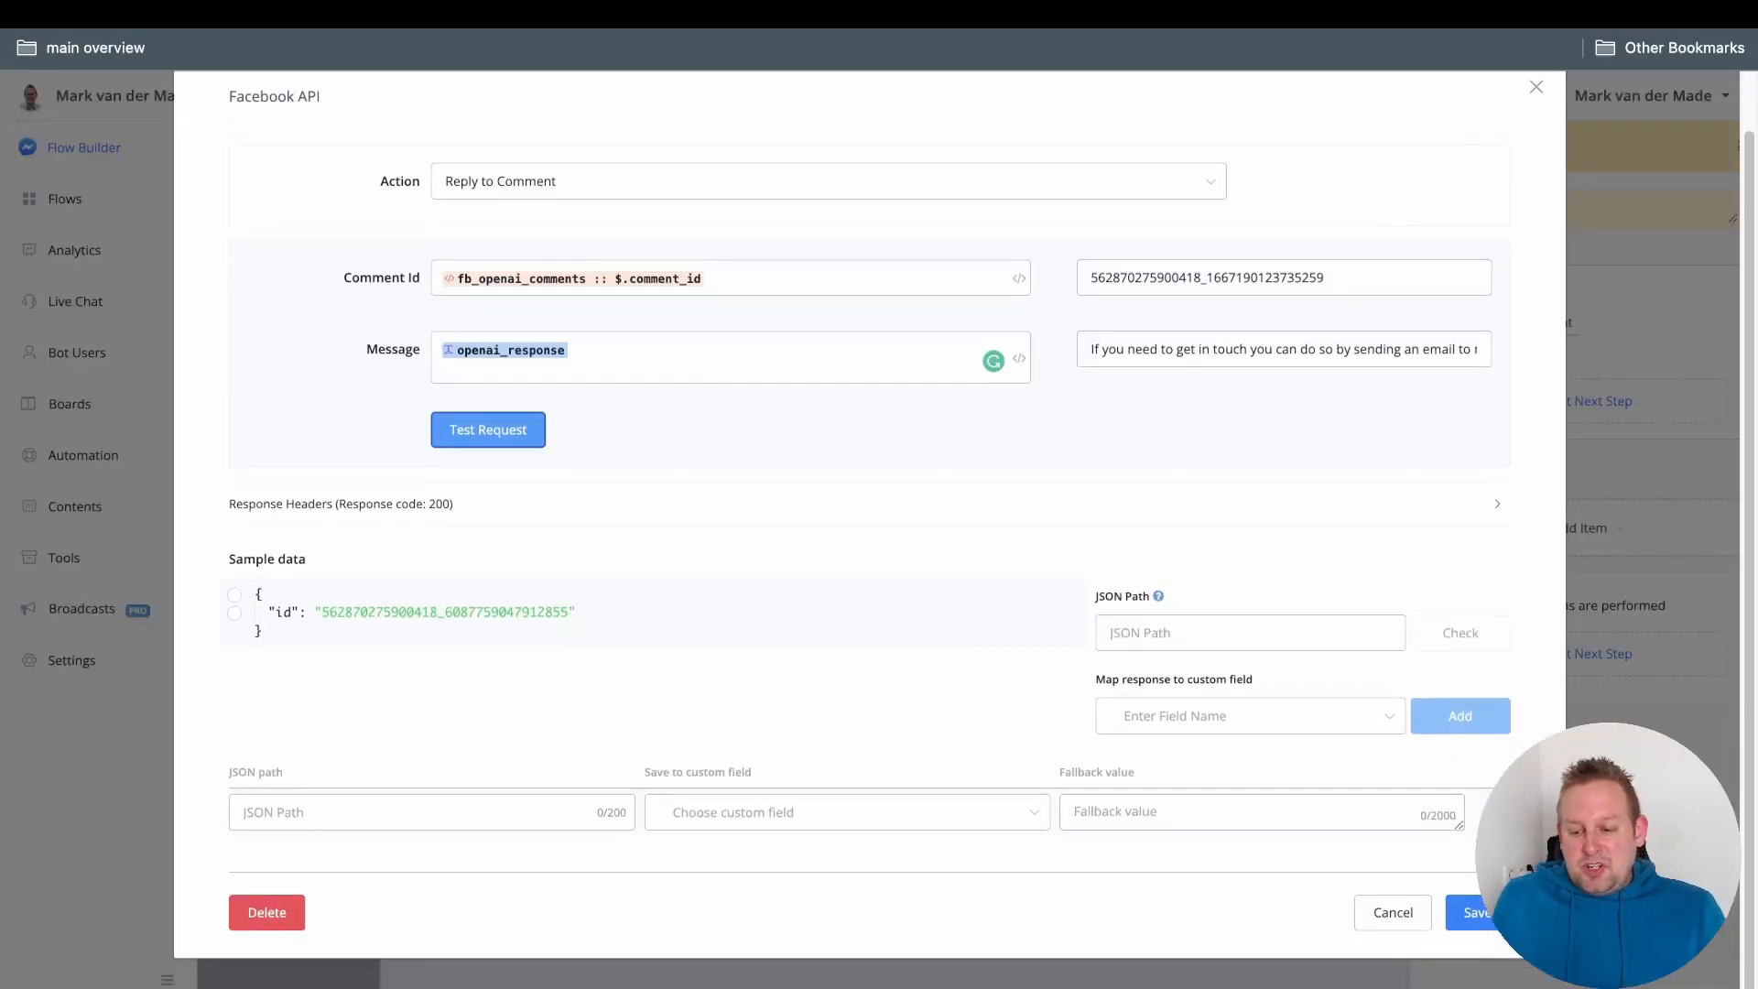
{"action": "left_click", "coordinate": [1470, 912]}
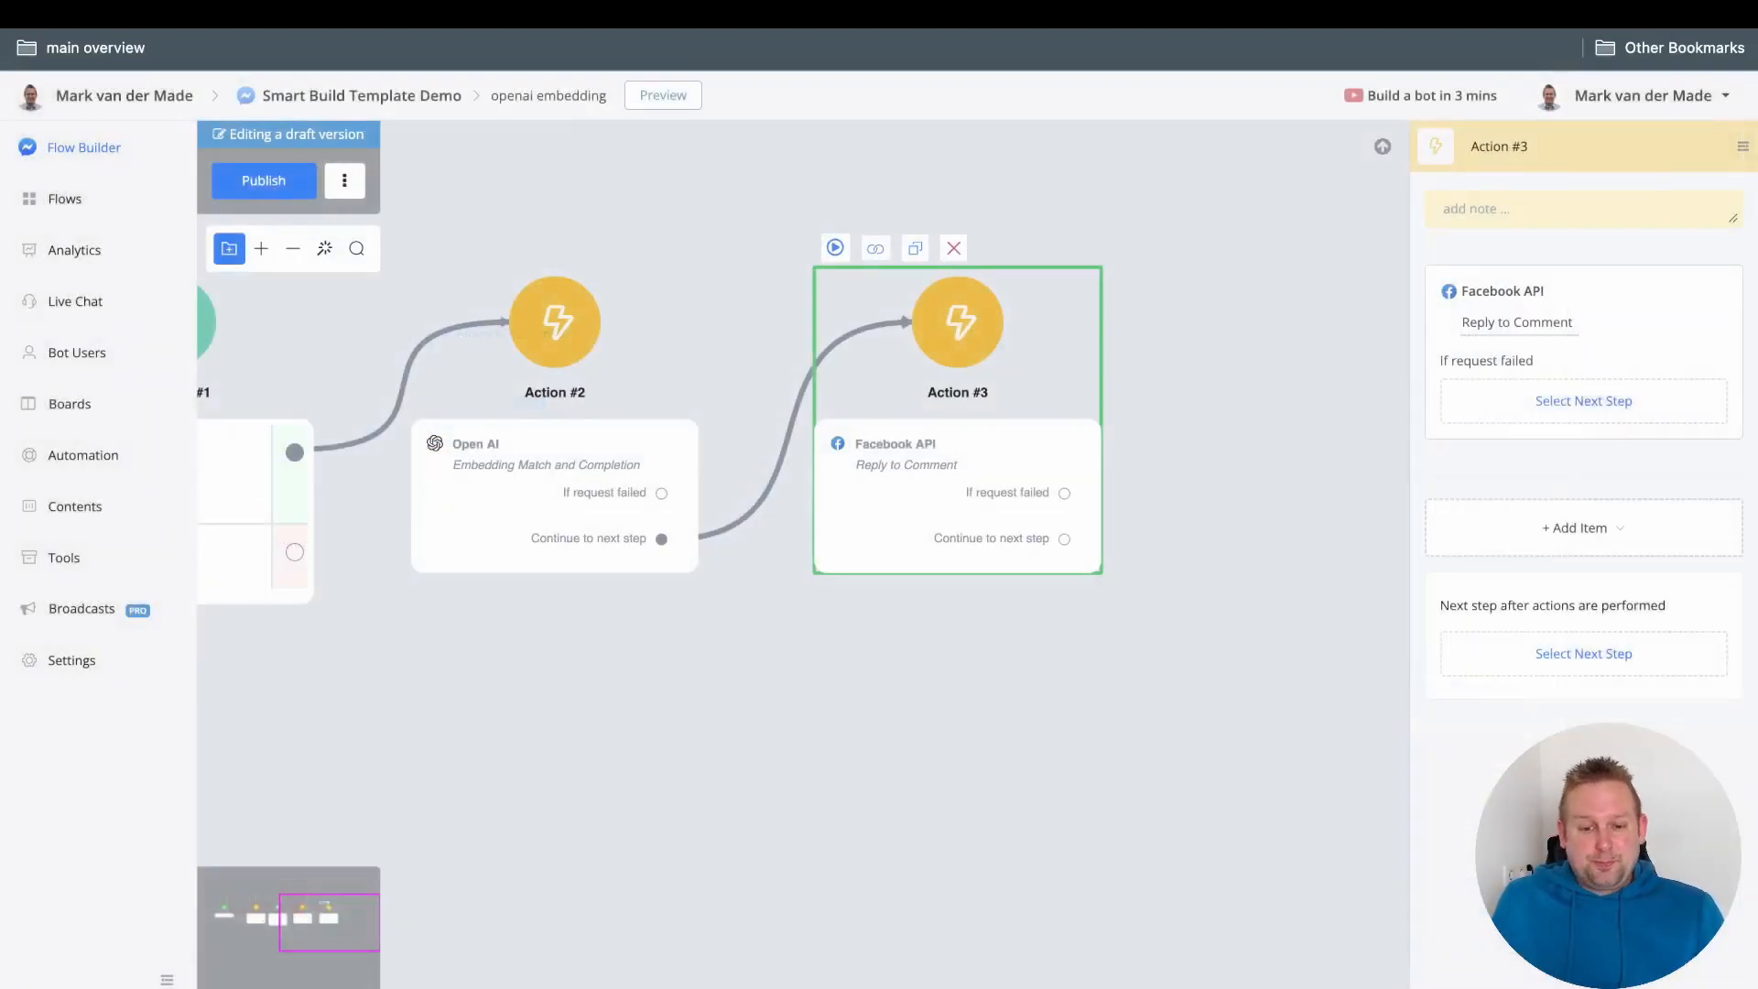
{"action": "scroll", "coordinate": [440, 463], "scroll_direction": "down", "scroll_amount": 3}
{"action": "left_click", "coordinate": [263, 180]}
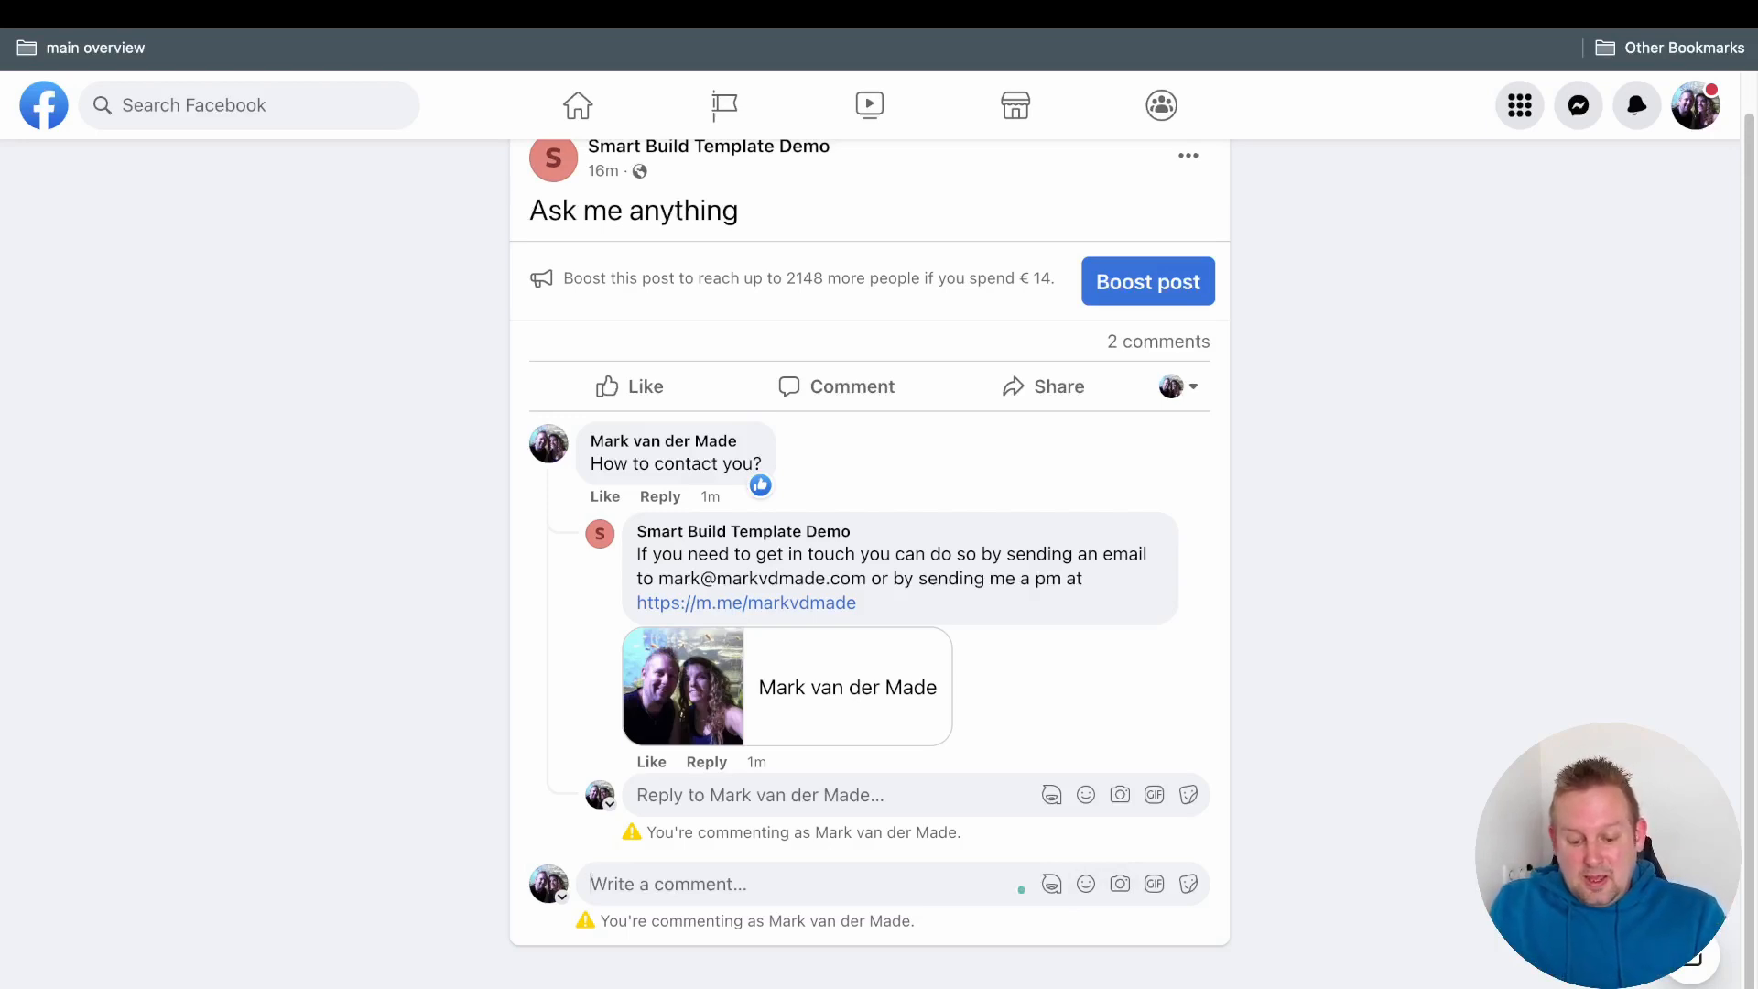
- Post the comment "Do you have templates?" on the "Ask me anything" Facebook post and look for the automated reply
{"action": "type", "text": "Do you hav"}
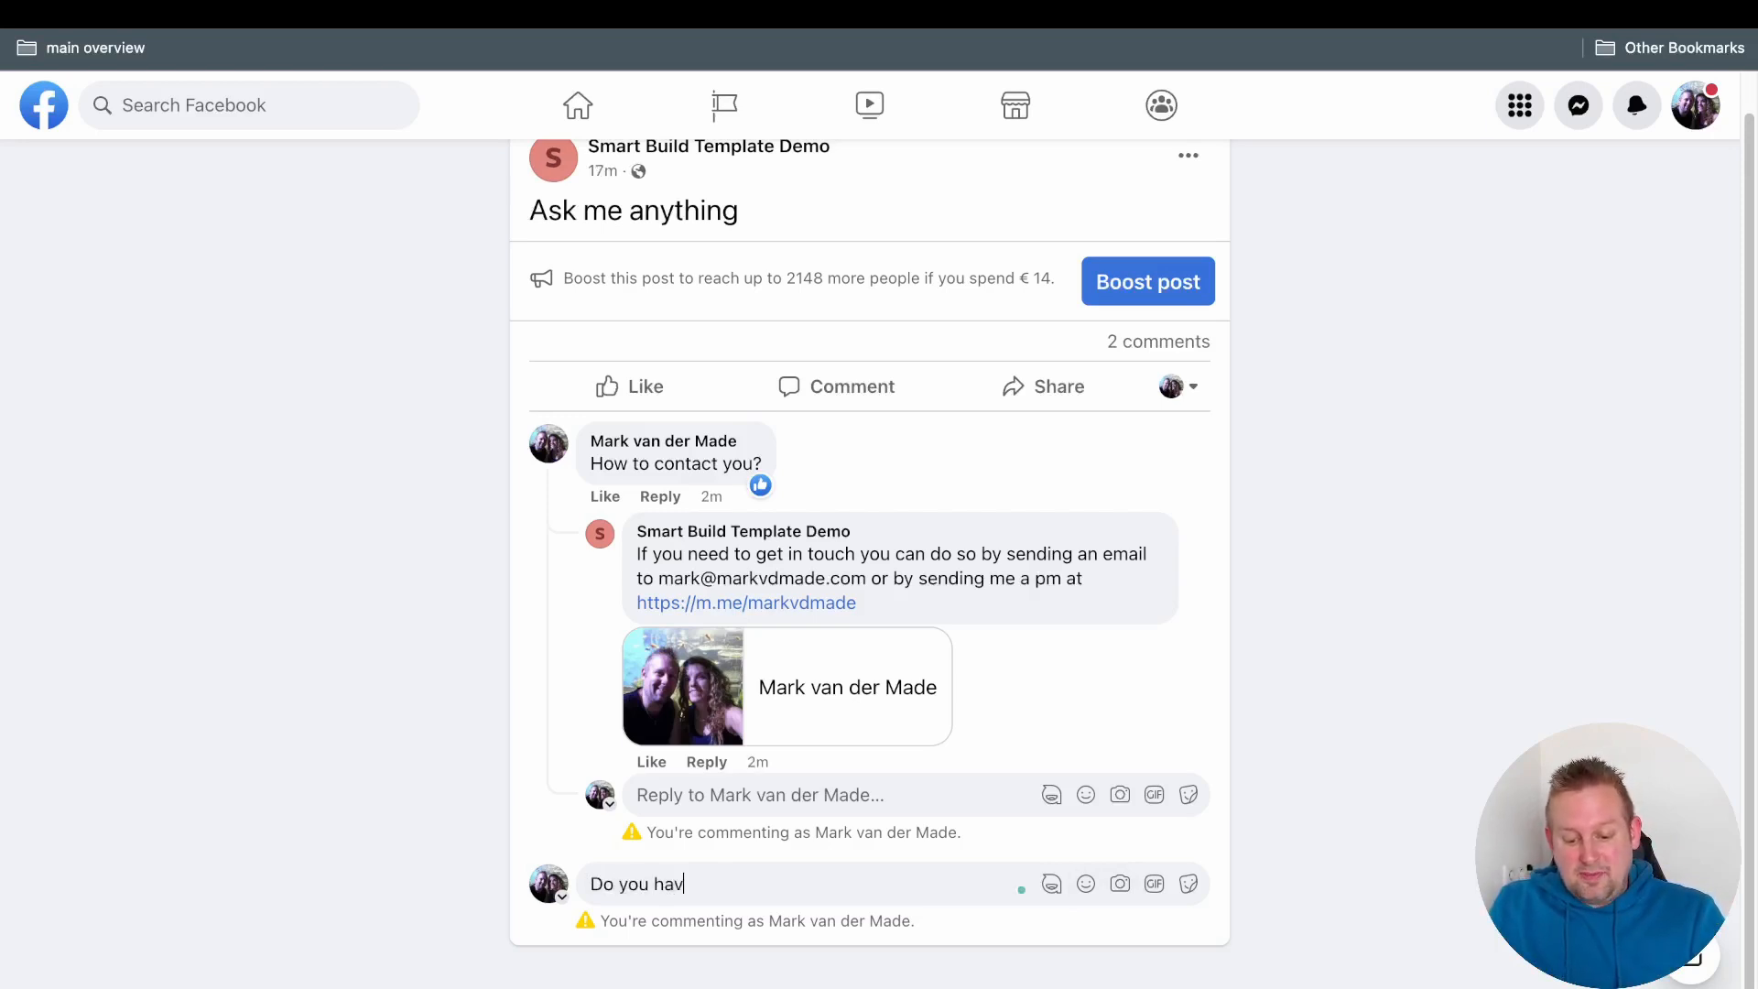
{"action": "type", "text": "e tempalt"}
{"action": "key", "text": "BackSpace"}
{"action": "key", "text": "BackSpace"}
{"action": "key", "text": "BackSpace"}
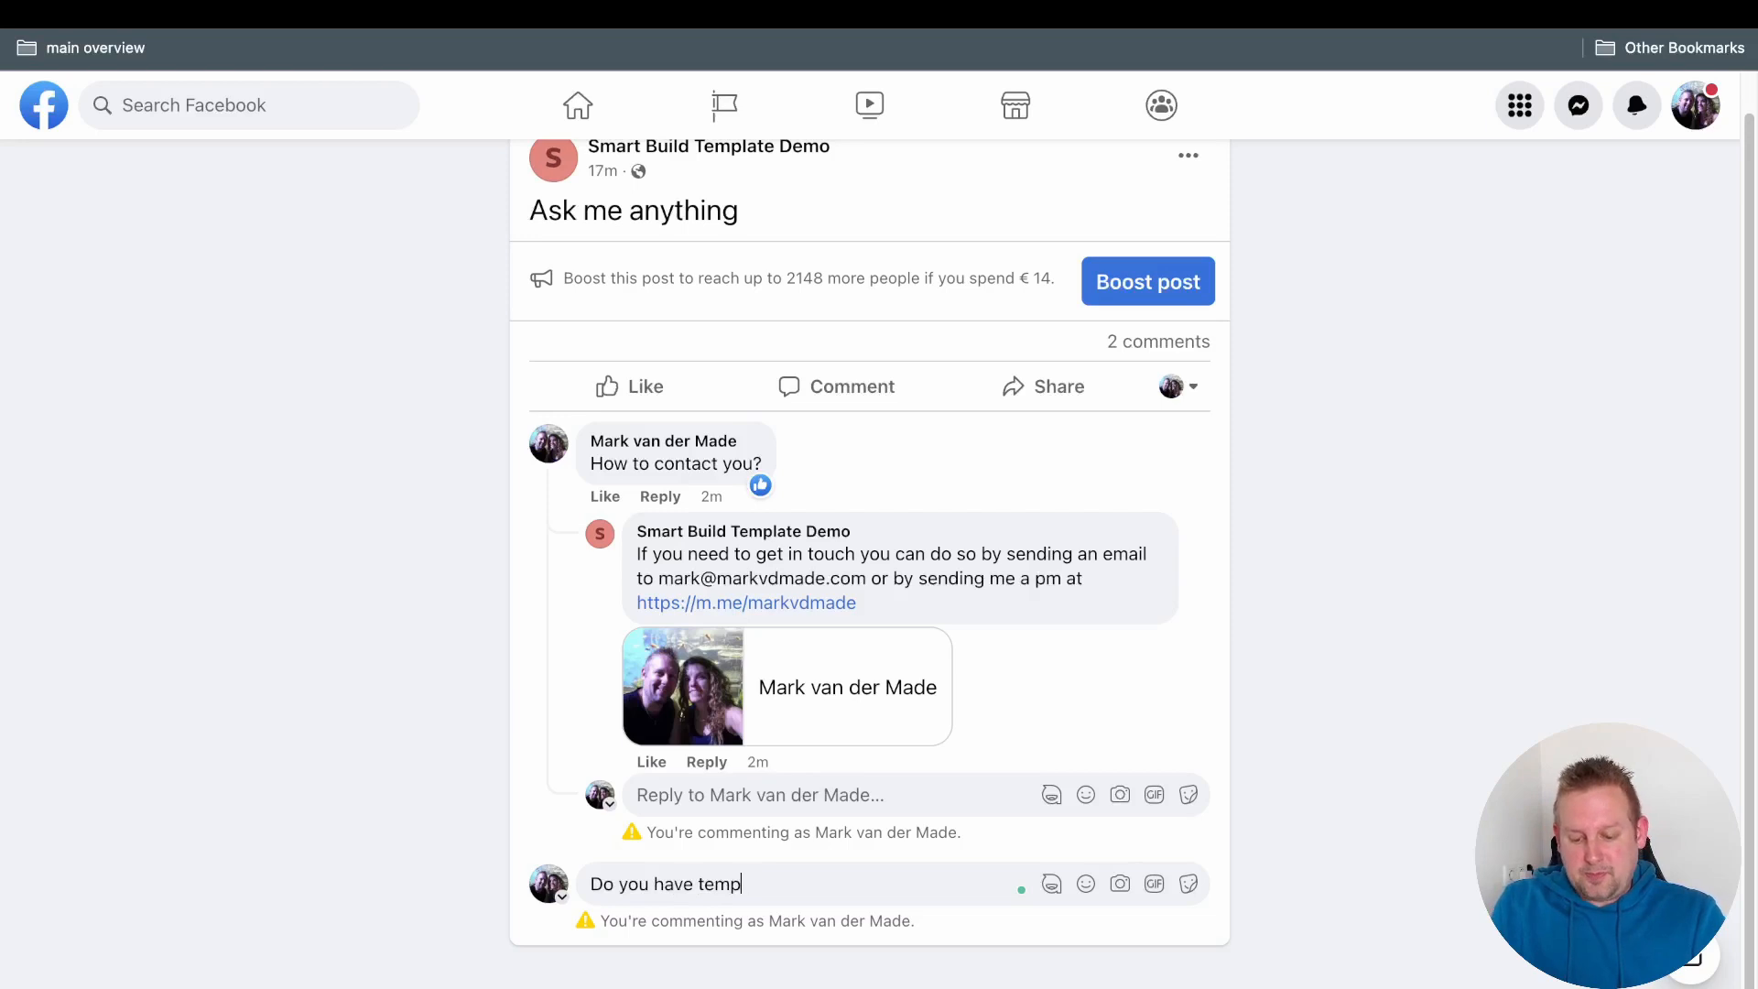
{"action": "type", "text": "lates?"}
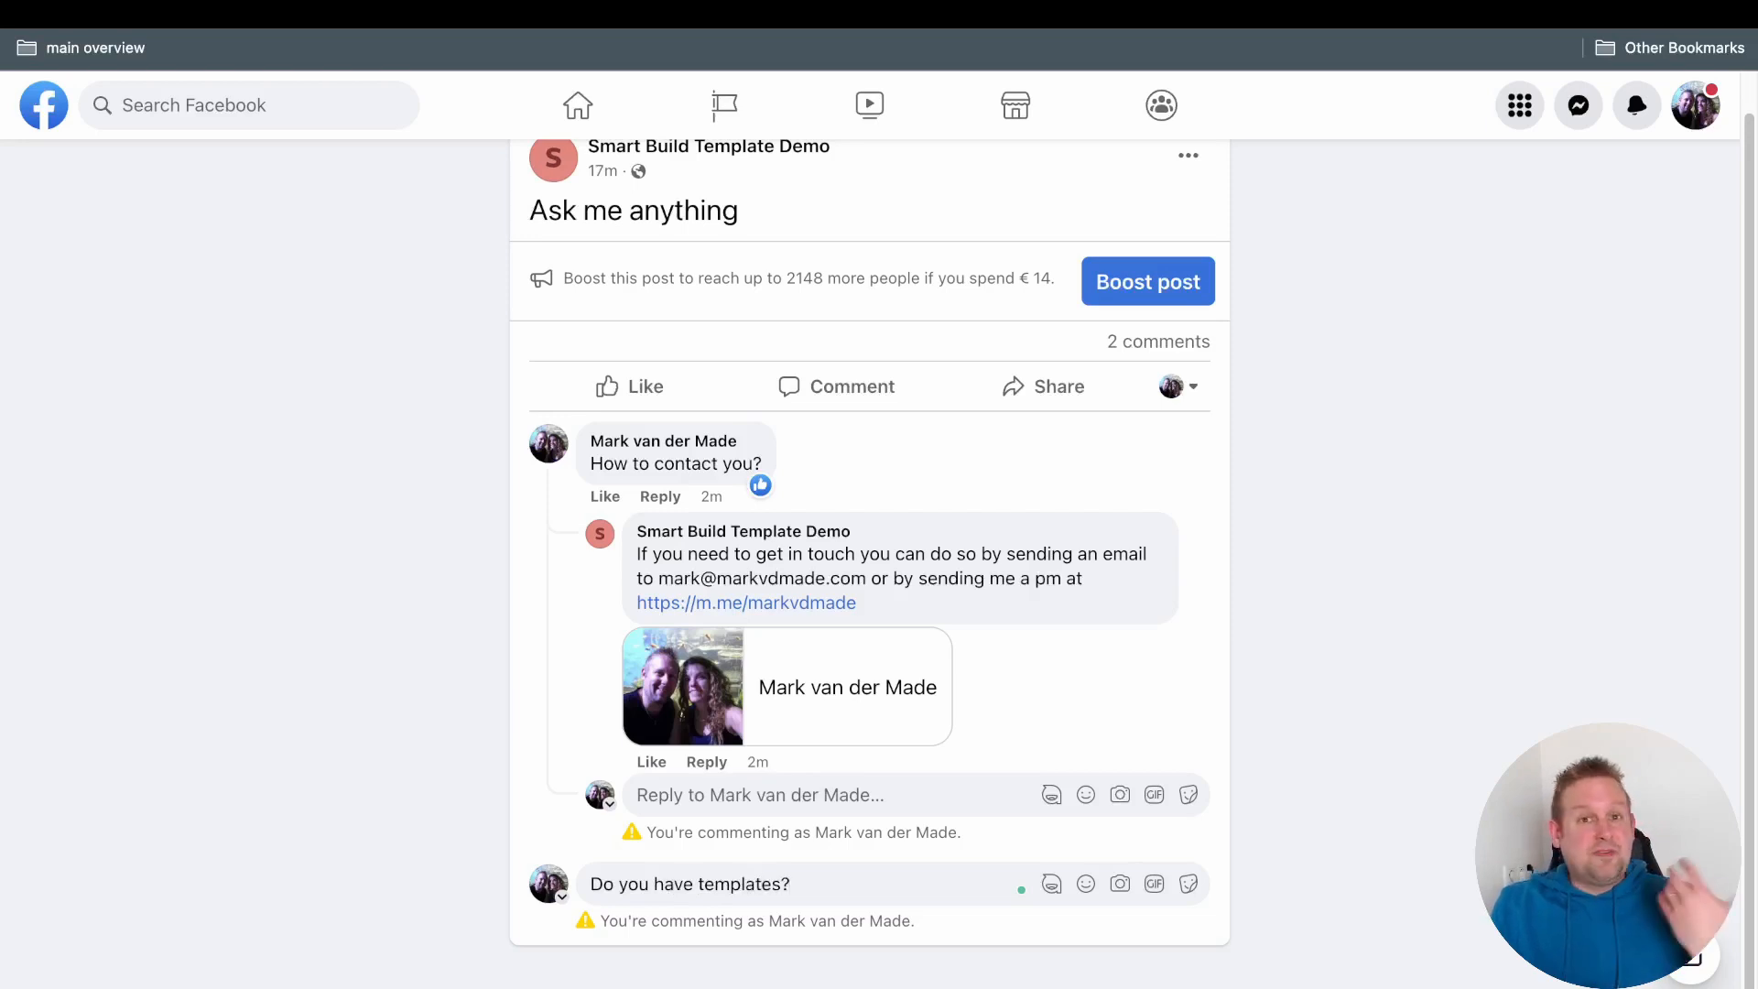
{"action": "key", "text": "Return"}
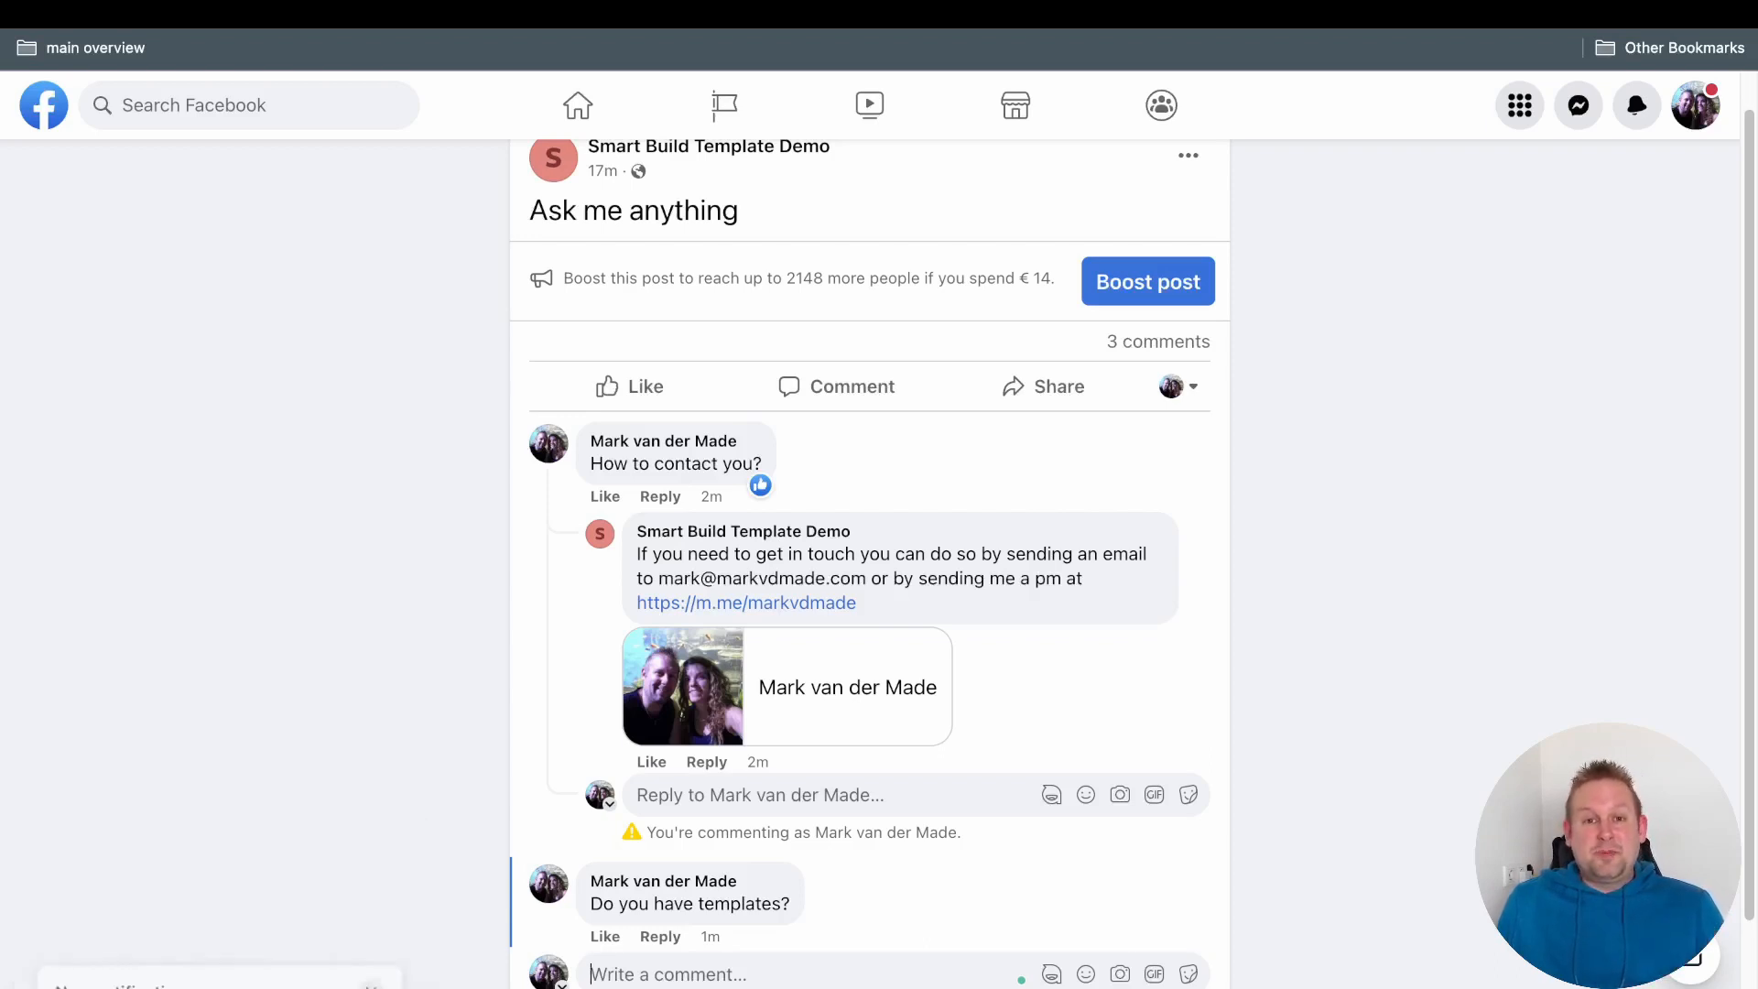
{"action": "scroll", "coordinate": [870, 549], "scroll_direction": "down", "scroll_amount": 1}
{"action": "scroll", "coordinate": [870, 550], "scroll_direction": "down", "scroll_amount": 2}
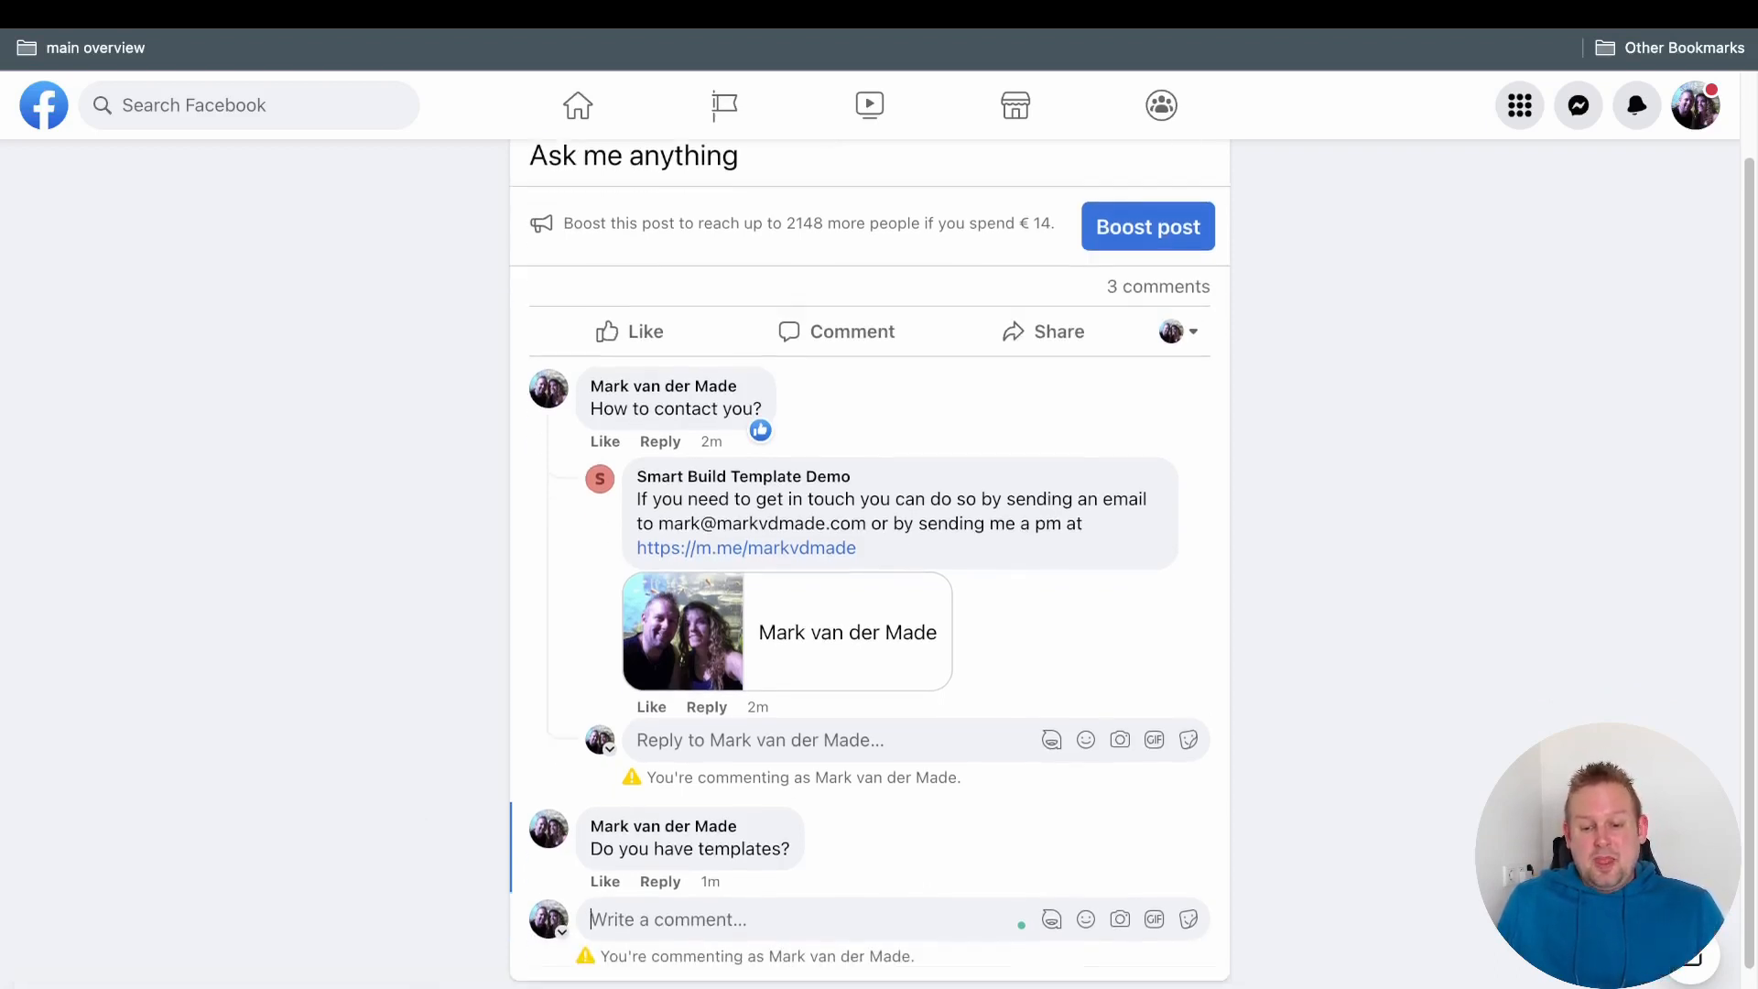